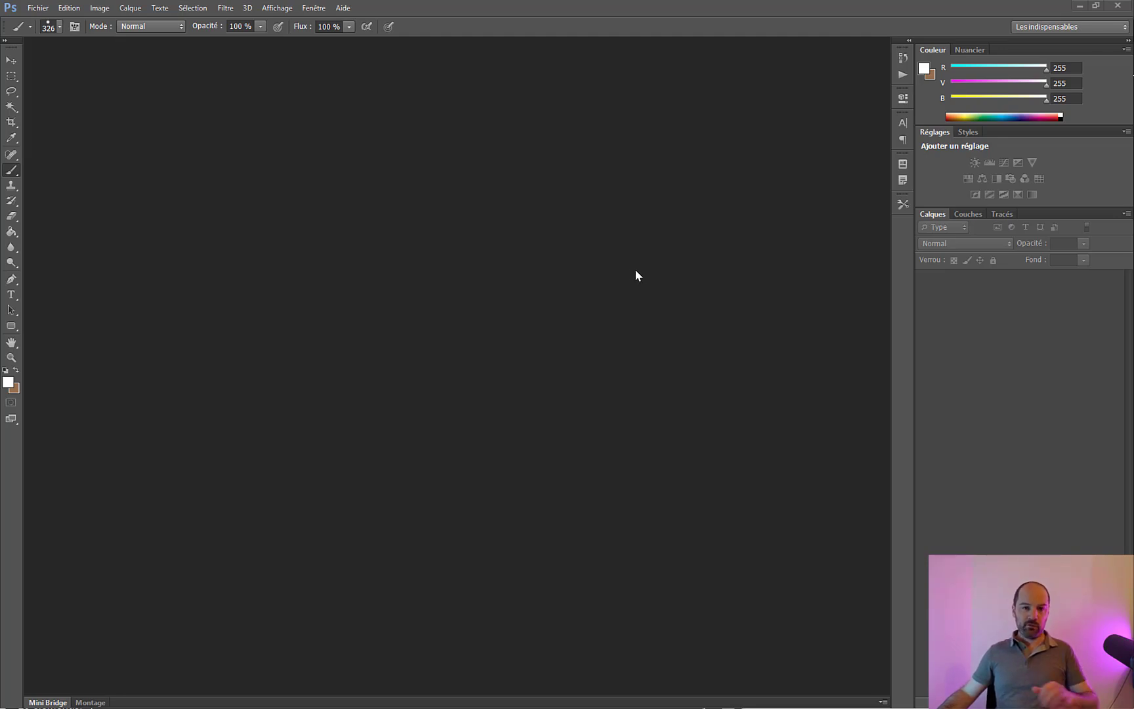
Create a new blank document 1280 pixels wide and 720 pixels high.
key("ctrl+n")
left_click_drag(799, 210, 533, 169)
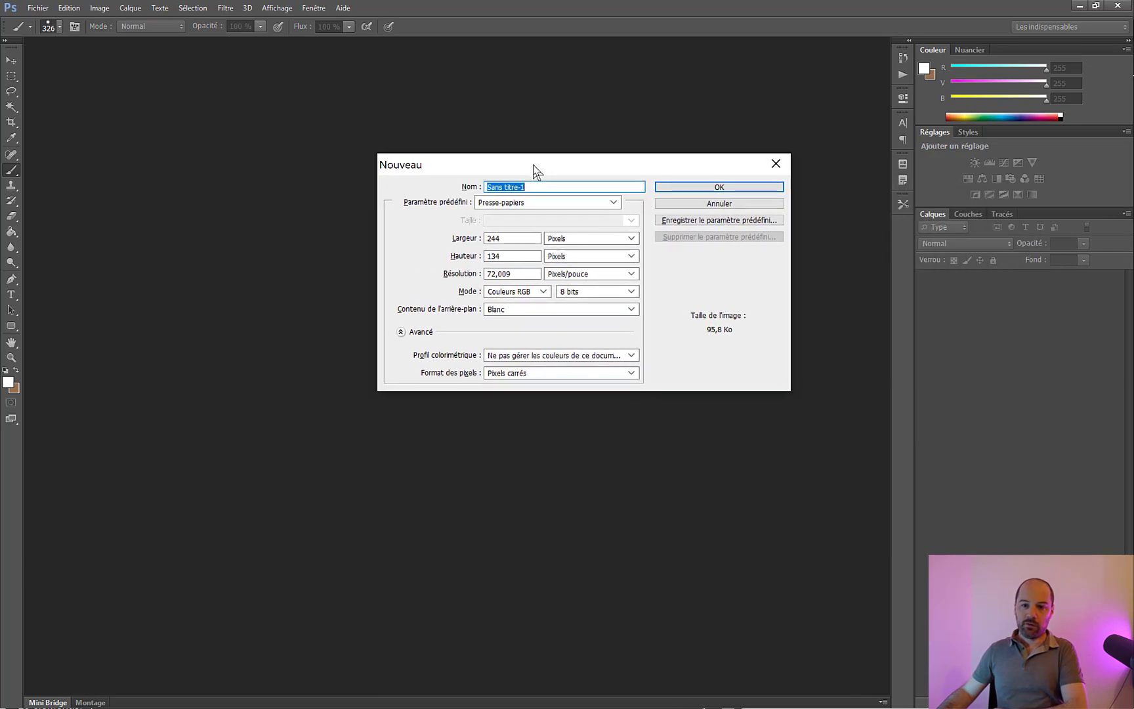
double_click(529, 240)
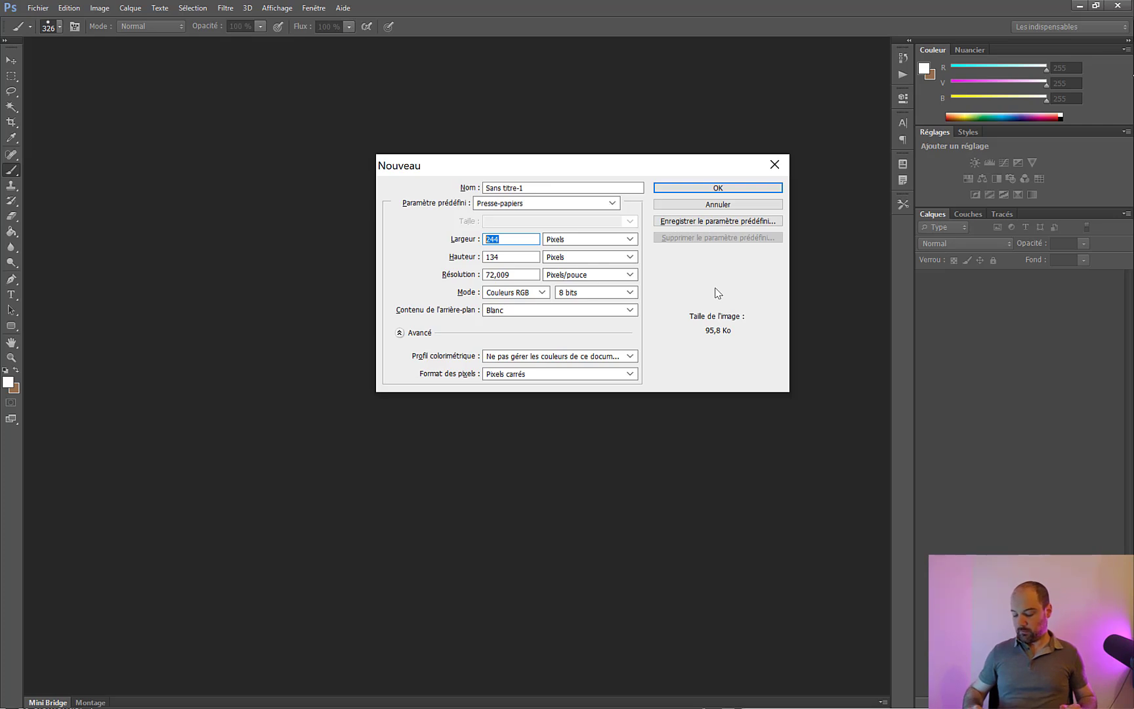
type("1280")
key("Tab")
key("Tab")
type("720")
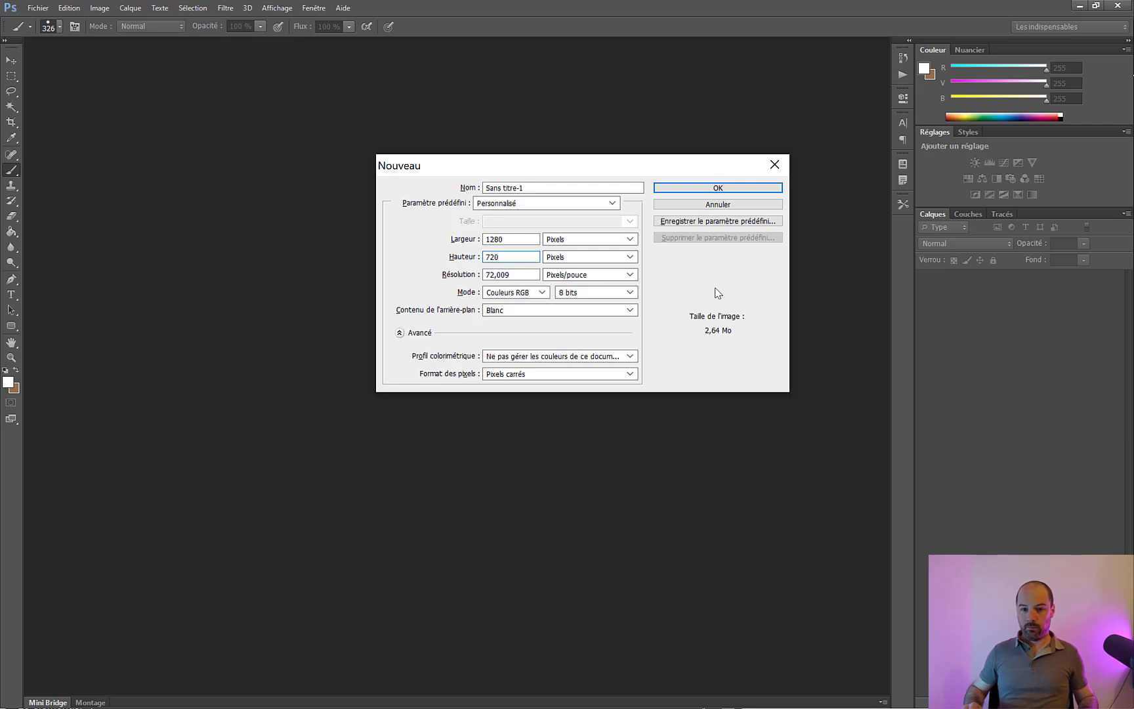
left_click(696, 187)
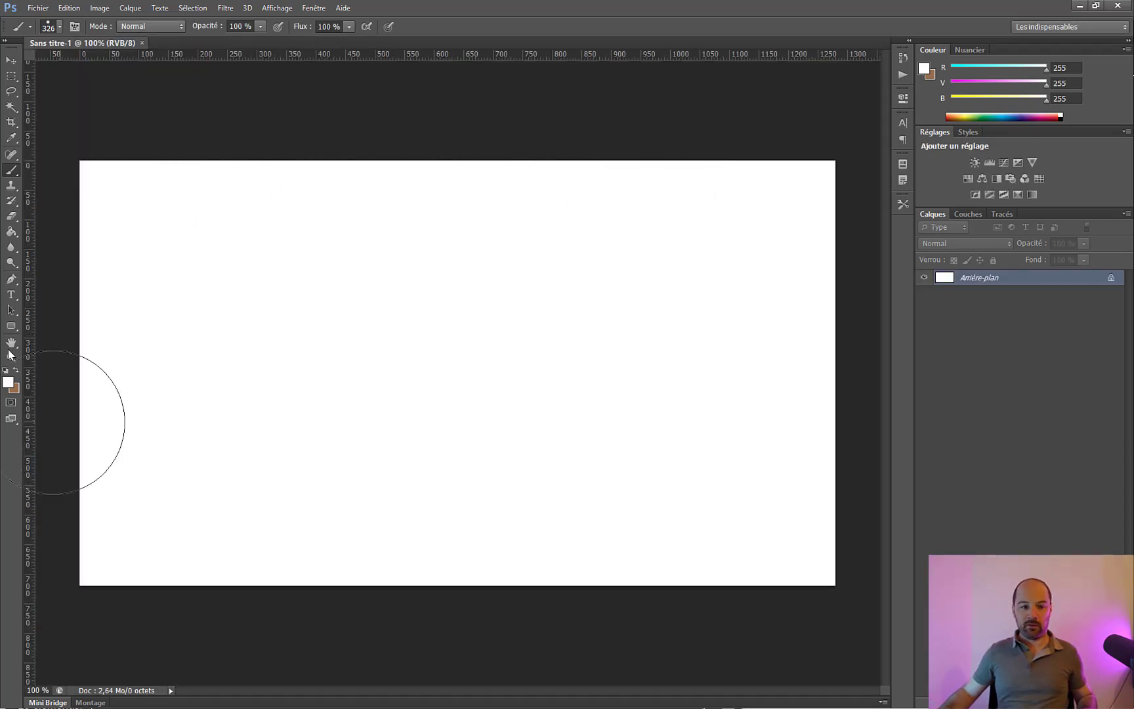
Try the Zoom tool on the blank canvas, zooming in to 200%, out to 50% and back to 100%.
left_click(13, 360)
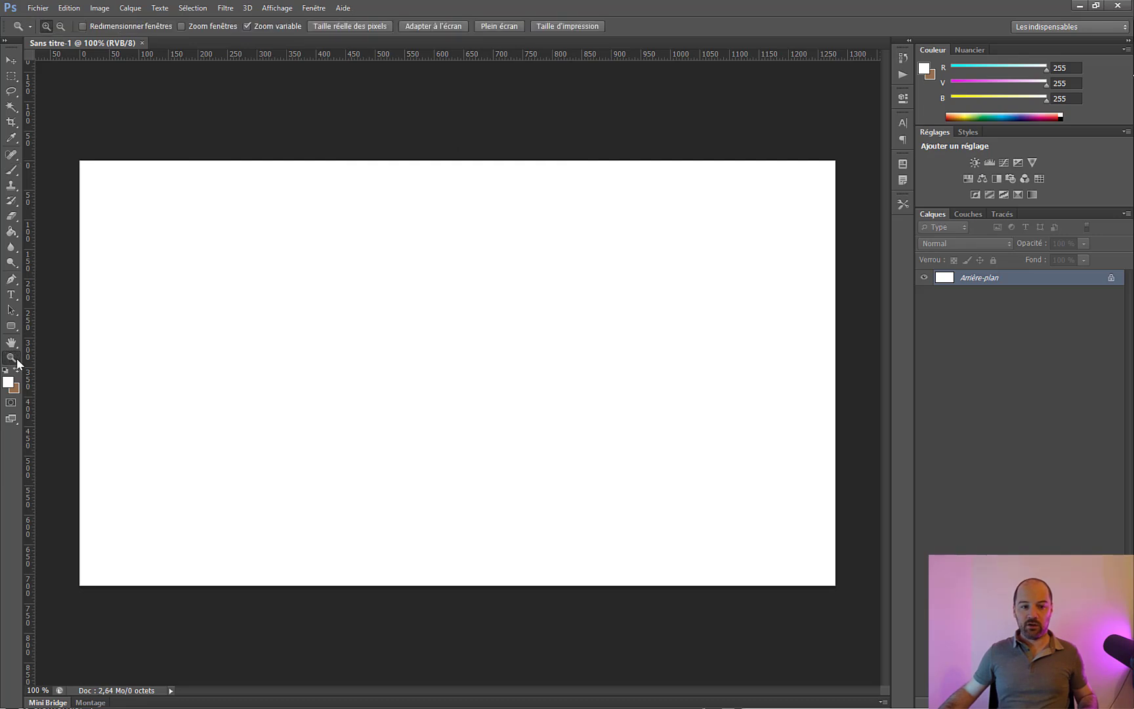
left_click(251, 346)
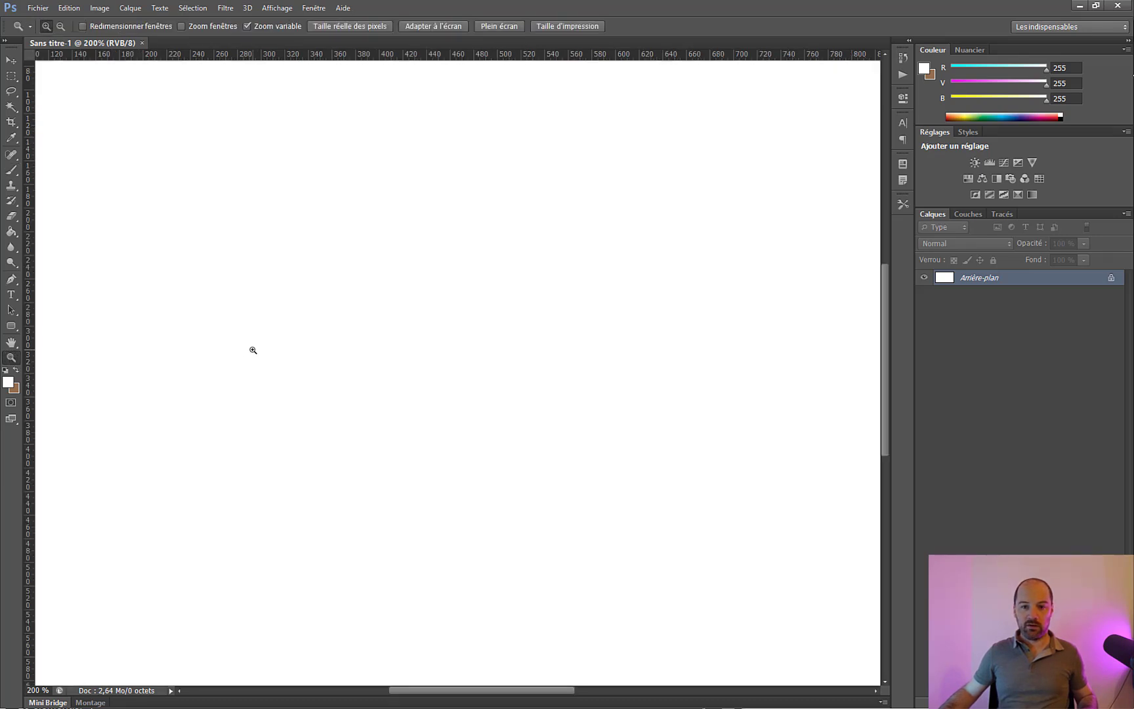
right_click(252, 348)
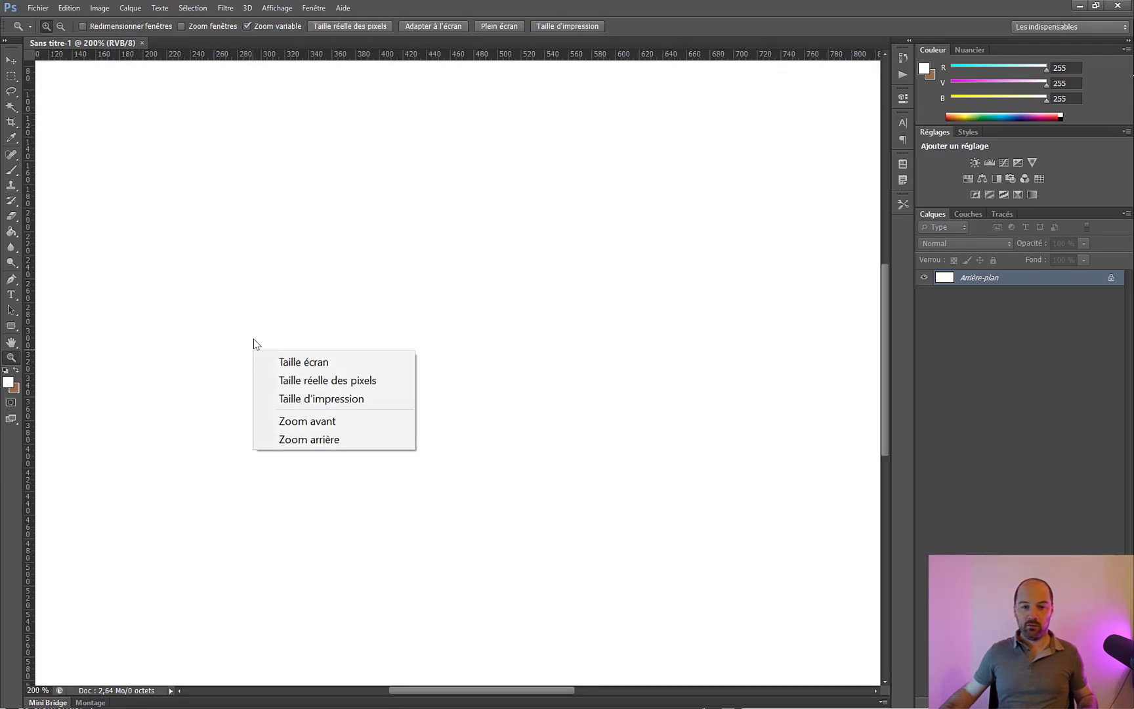
left_click(322, 444)
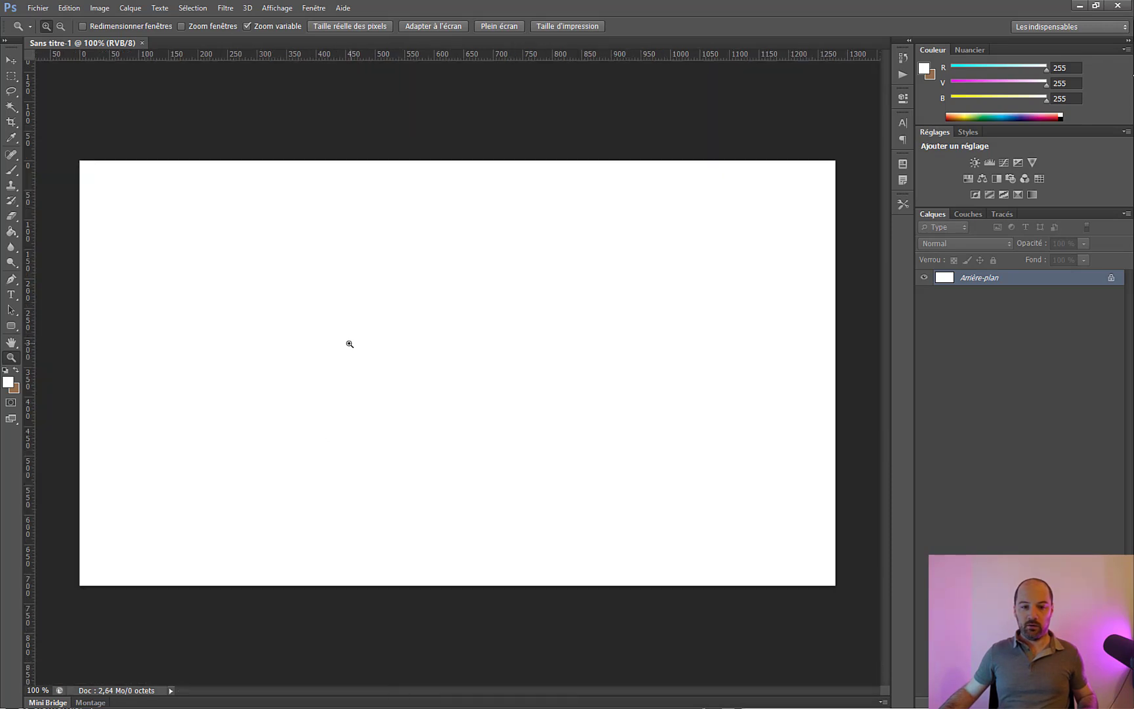
left_click(349, 343)
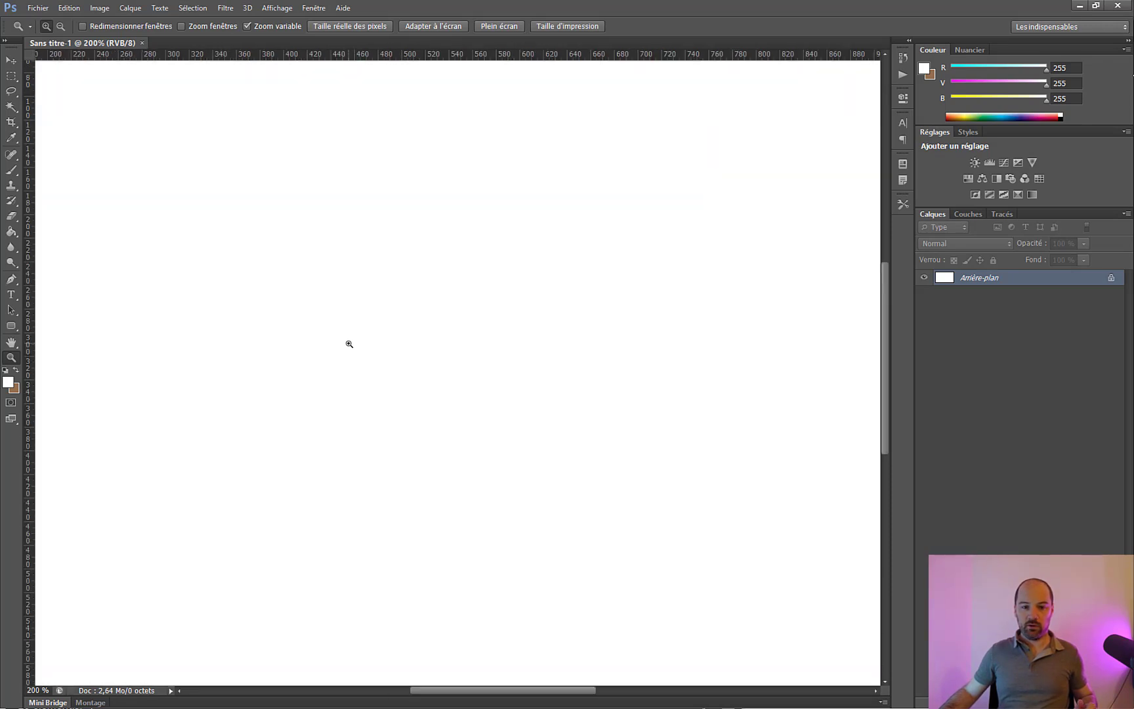
key("alt")
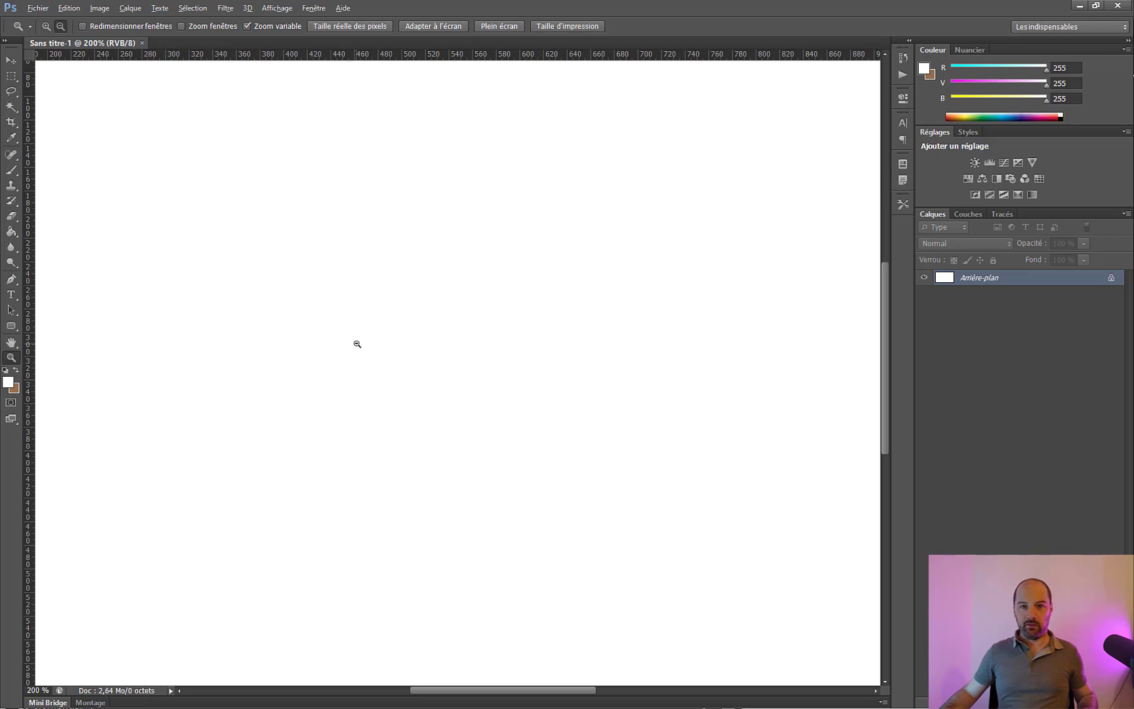
left_click(357, 343, "alt")
left_click(357, 344, "alt")
left_click(357, 344, "alt")
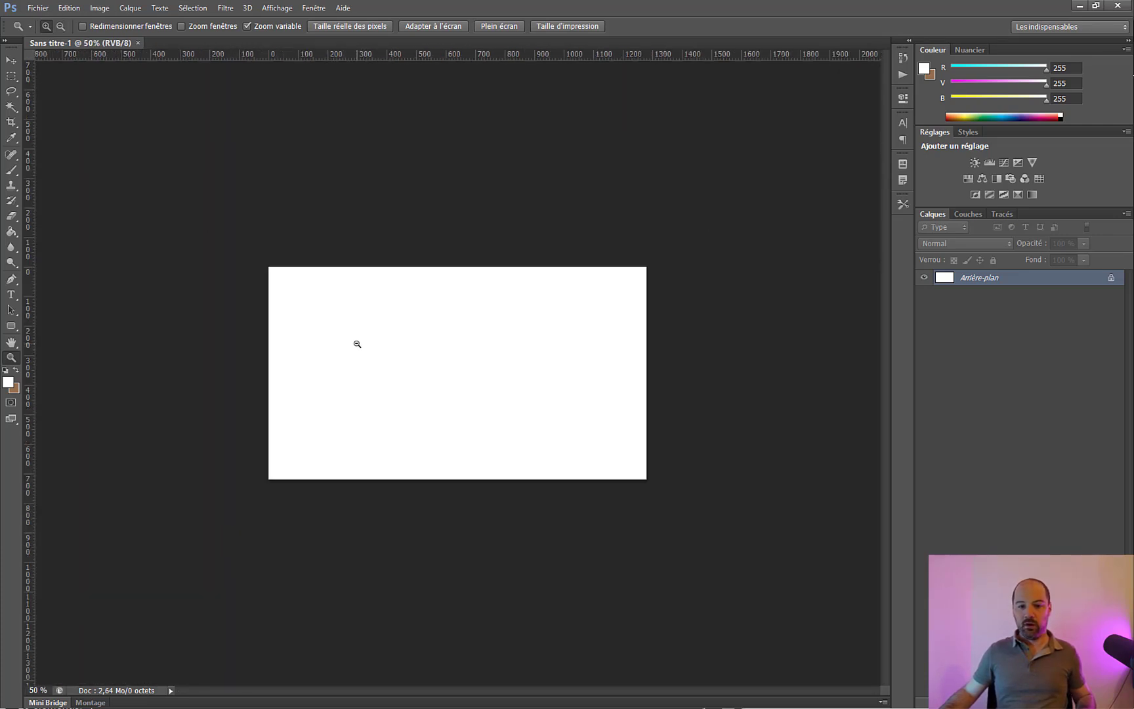
key("alt")
key("alt")
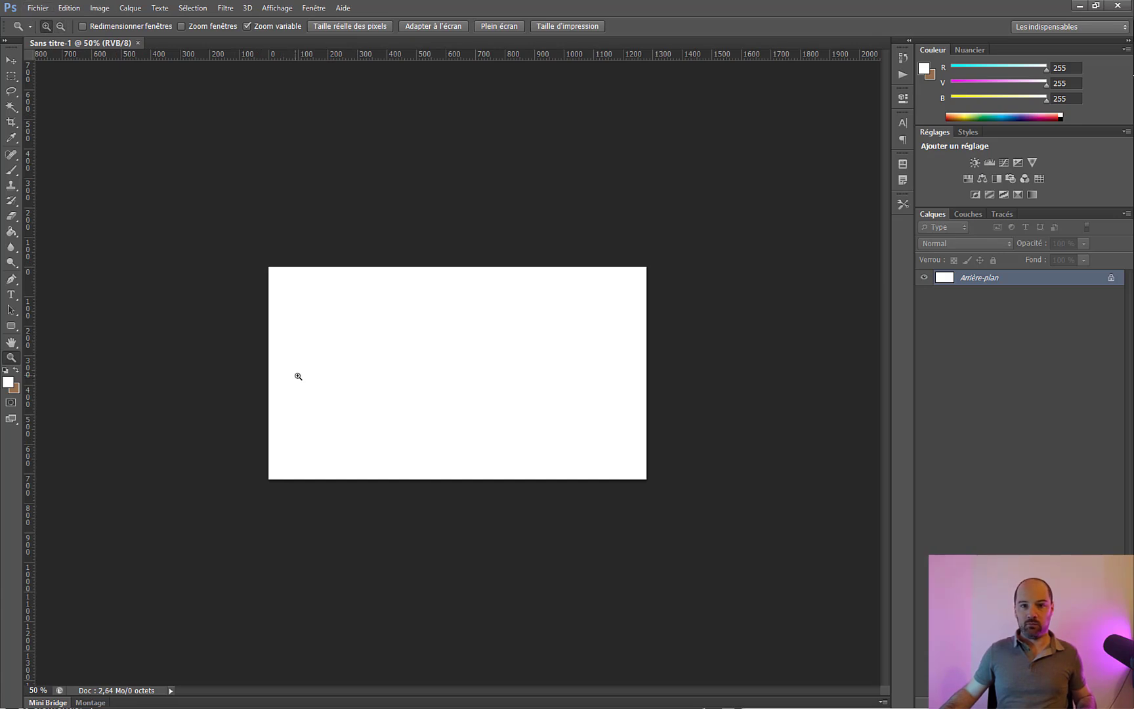
left_click(334, 387)
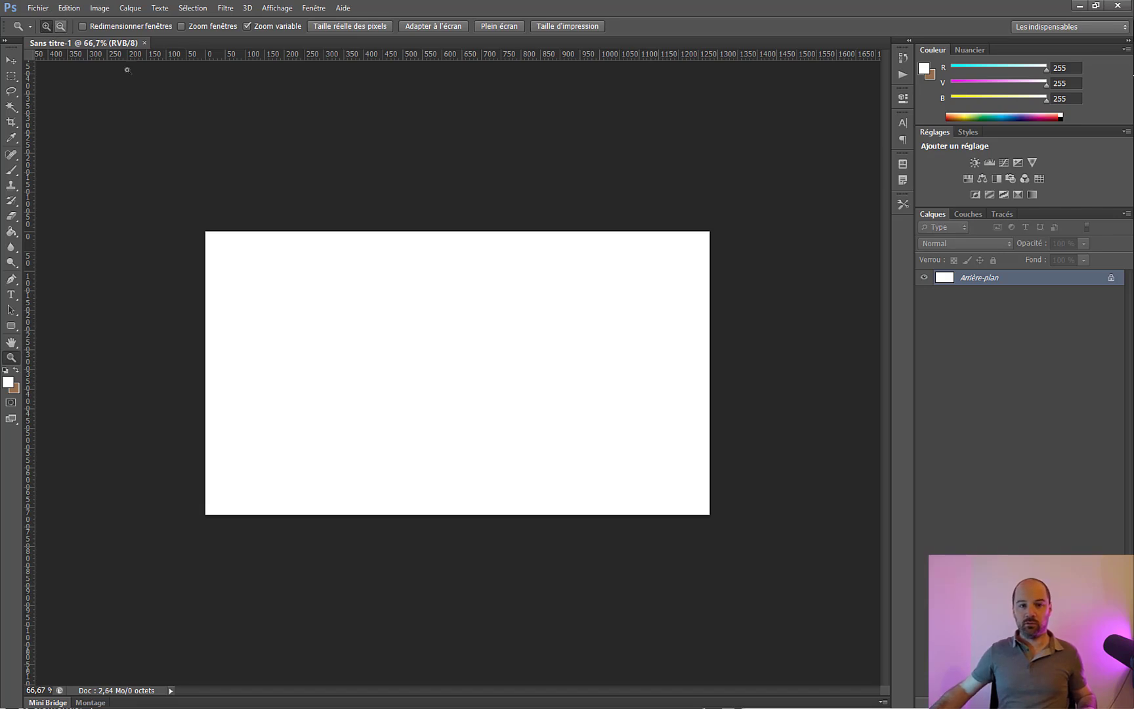
left_click(392, 256)
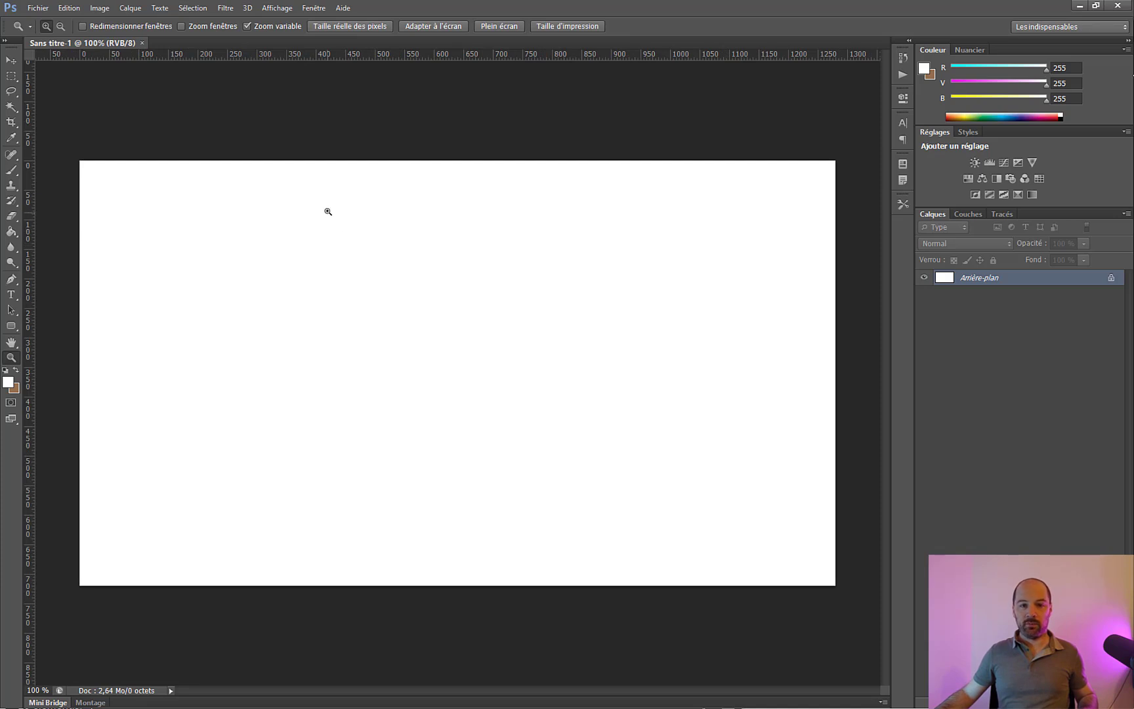
Set the foreground colour to dark purple #5c288f for use with the Brush tool.
left_click(12, 172)
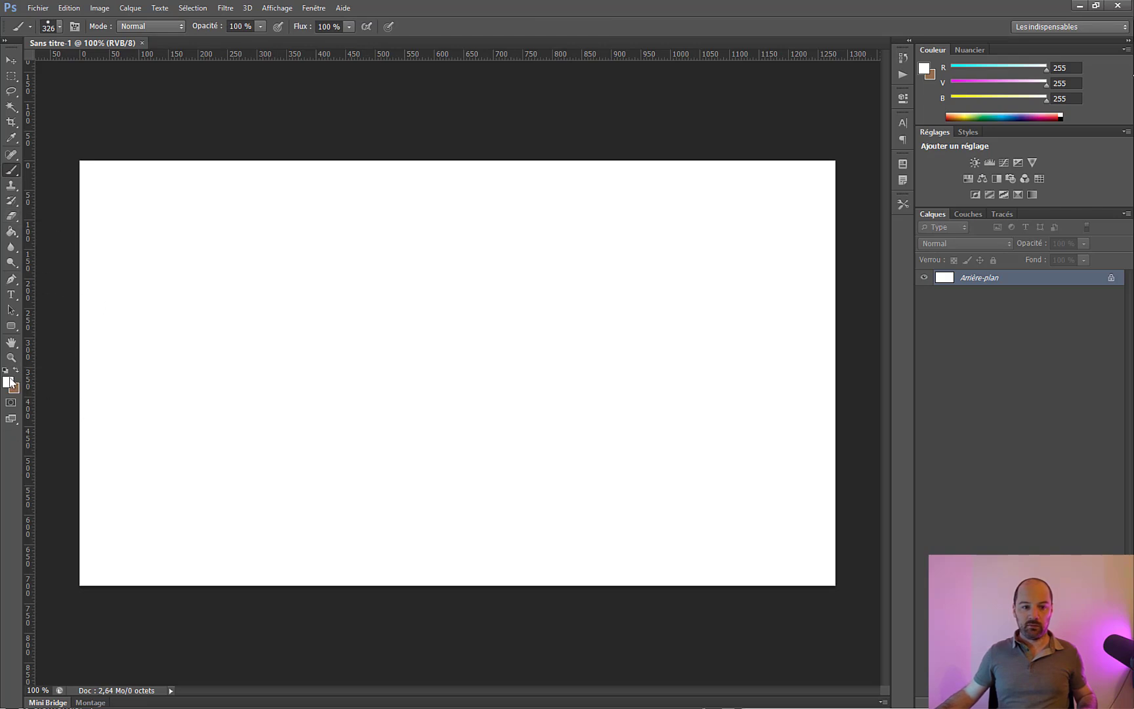
left_click(9, 382)
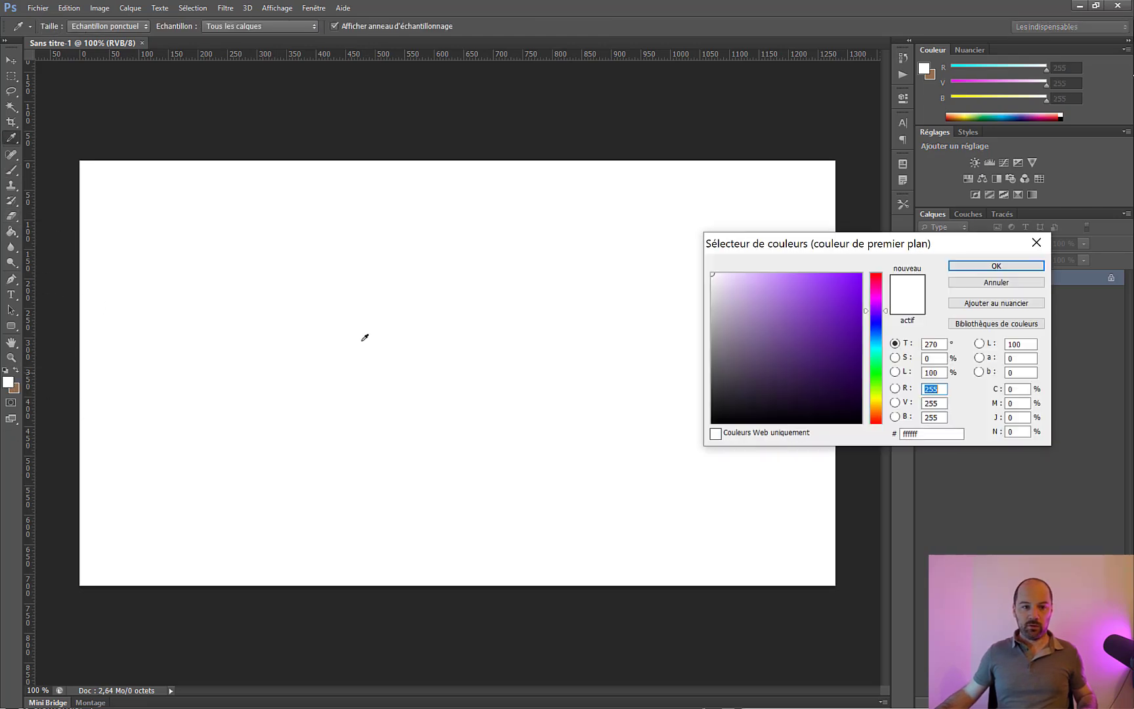
left_click(814, 302)
left_click(819, 340)
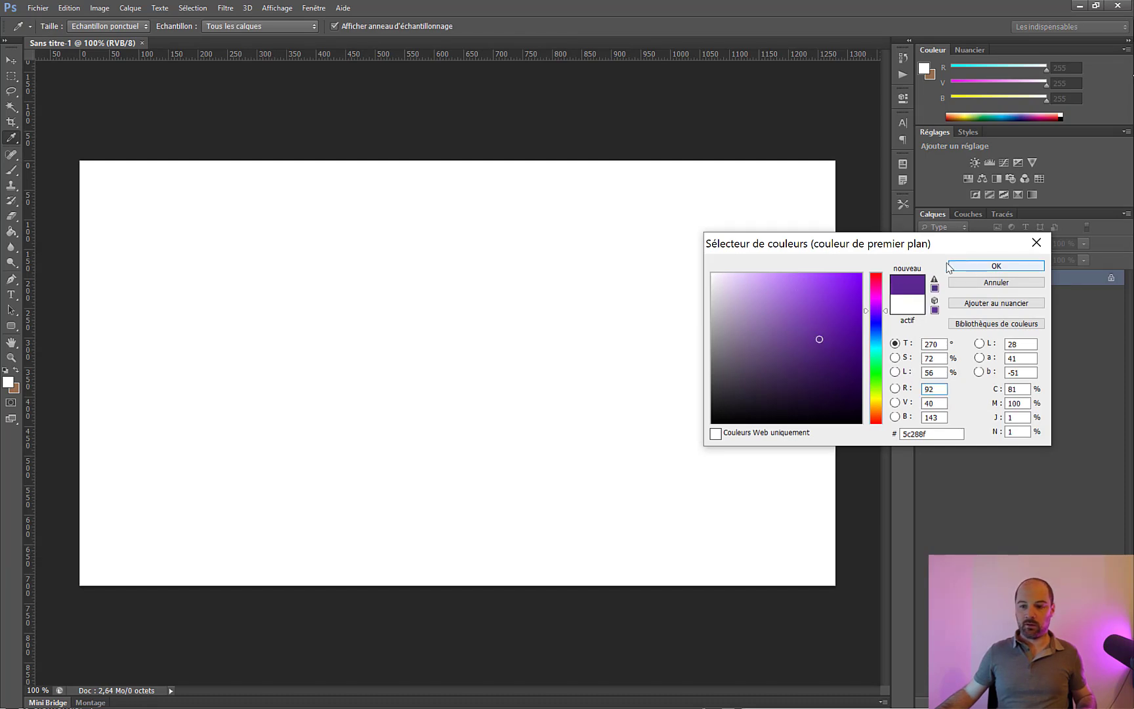
left_click(996, 266)
key("b")
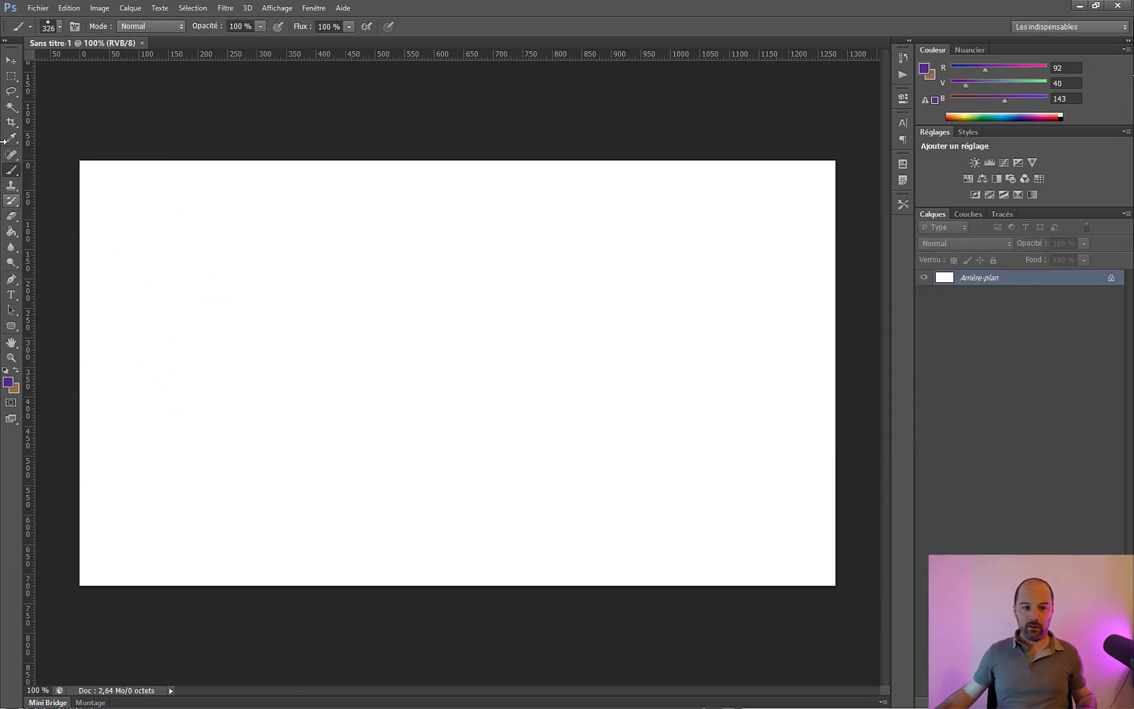
Set the brush size to 35 px and paint a single purple dot in the upper part of the canvas.
left_click(58, 27)
left_click(59, 26)
left_click(59, 26)
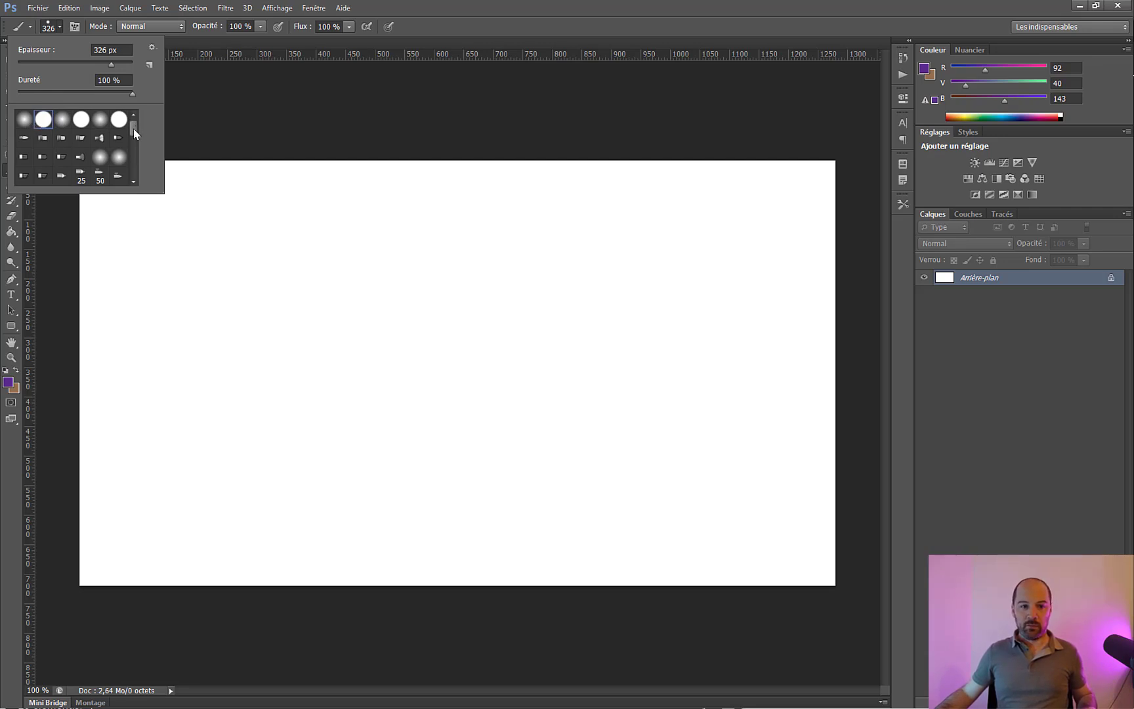
scroll(88, 132, "down", 1)
scroll(79, 128, "up", 1)
left_click_drag(50, 71, 48, 71)
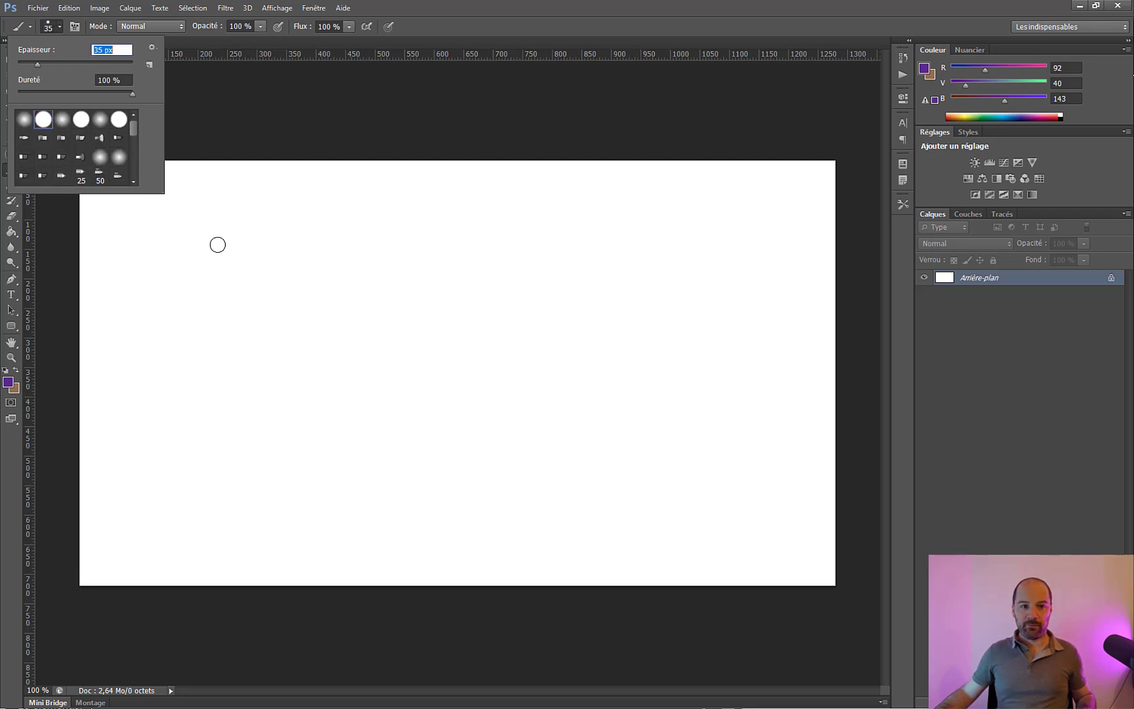
left_click(320, 225)
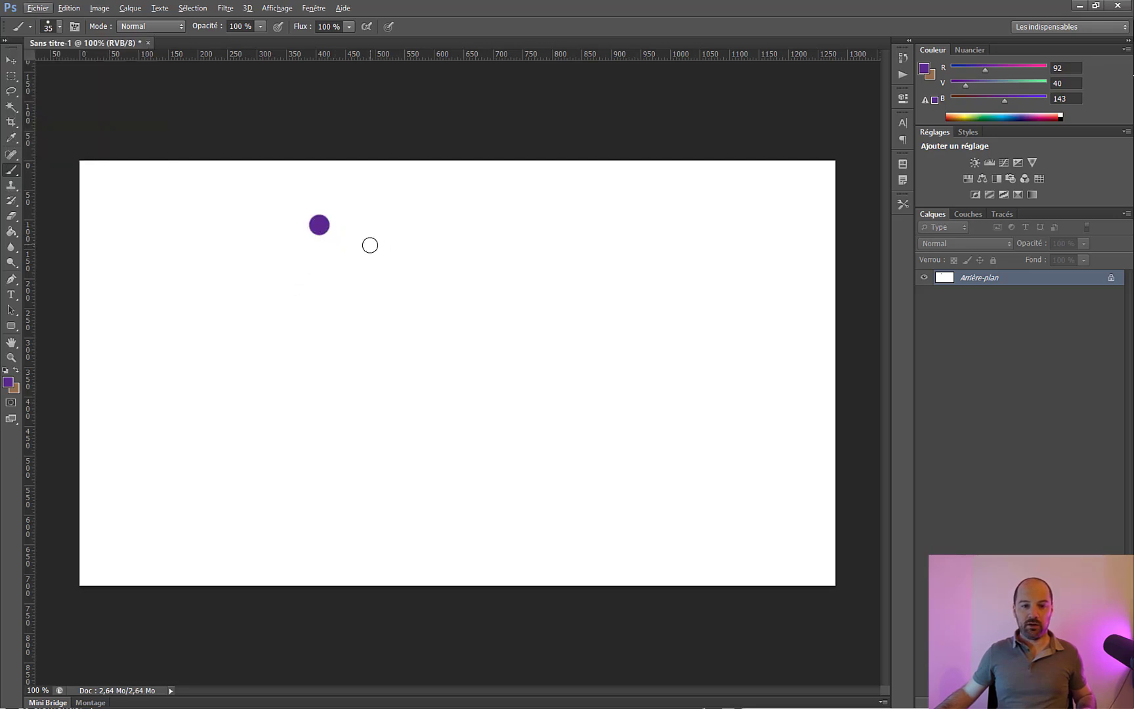
Paint a zigzag stroke across the canvas below the dot, using a 12 px brush and the purple sampled from the dot.
right_click(381, 240, "shift")
left_click(311, 230)
left_click(321, 261, "alt")
mouse_move(368, 264)
left_mouse_down()
mouse_move(340, 264)
mouse_move(348, 281)
mouse_move(330, 299)
mouse_move(377, 293)
mouse_move(317, 304)
left_mouse_up()
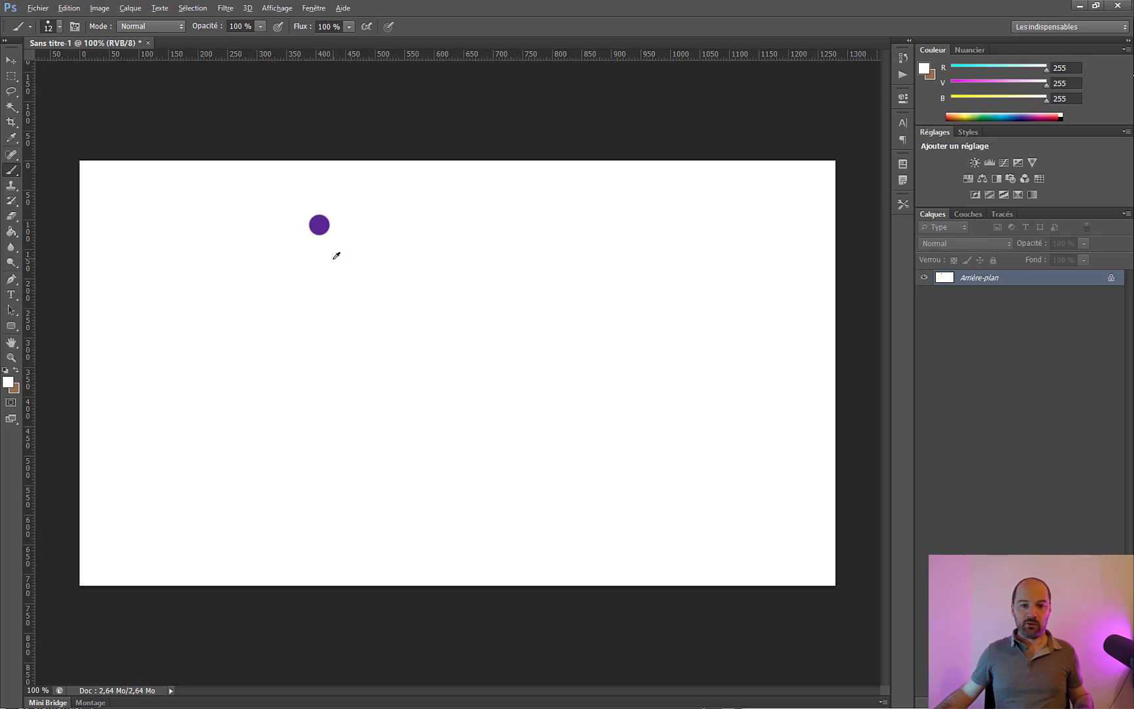
left_click(323, 221, "alt")
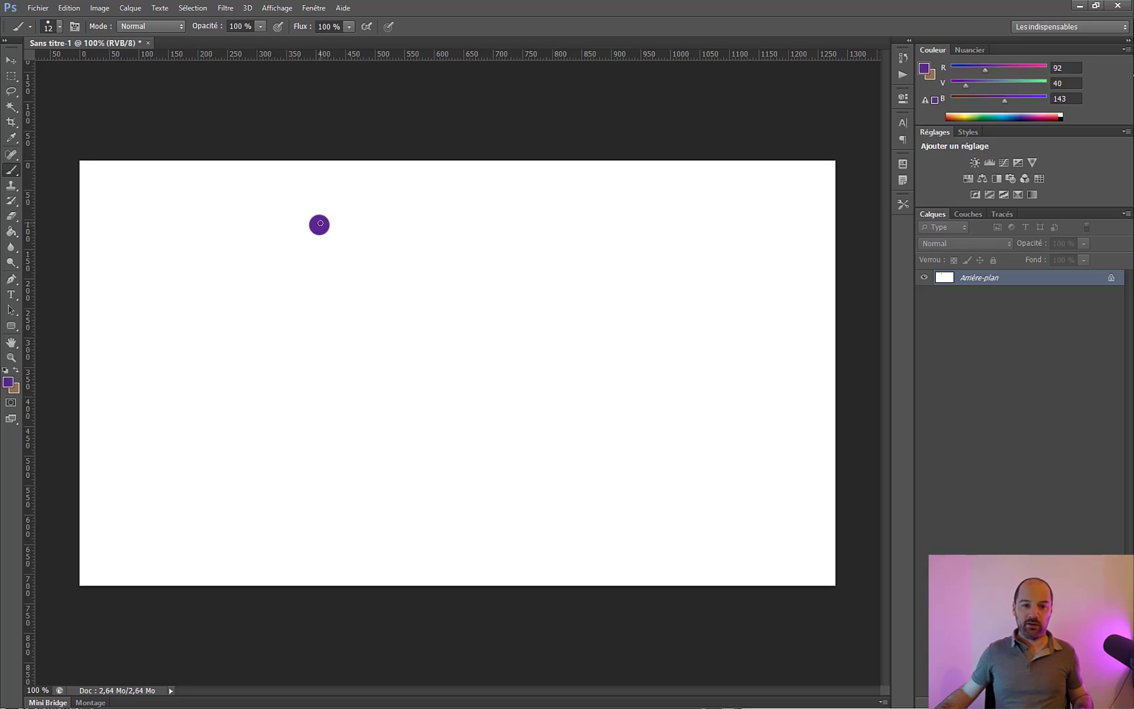
mouse_move(130, 434)
left_mouse_down()
mouse_move(259, 332)
mouse_move(336, 456)
mouse_move(536, 354)
mouse_move(687, 395)
mouse_move(734, 469)
mouse_move(797, 461)
left_mouse_up()
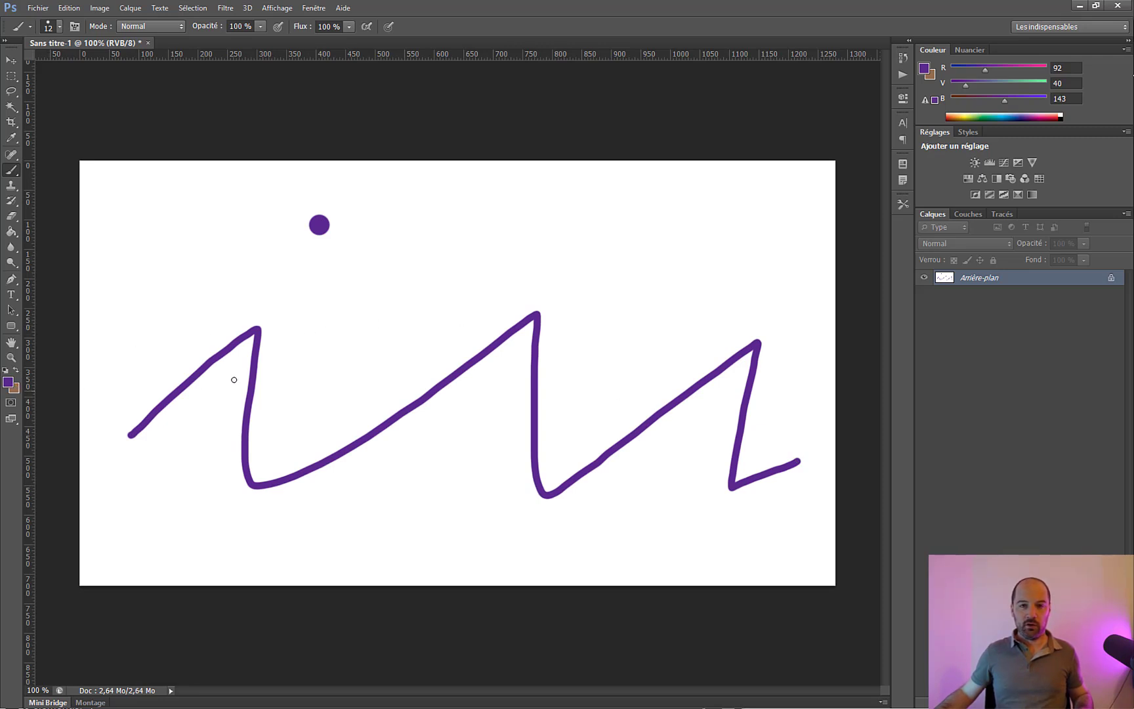
Swap the foreground and background colours and set the foreground to the lighter purple #9358cd.
key("x")
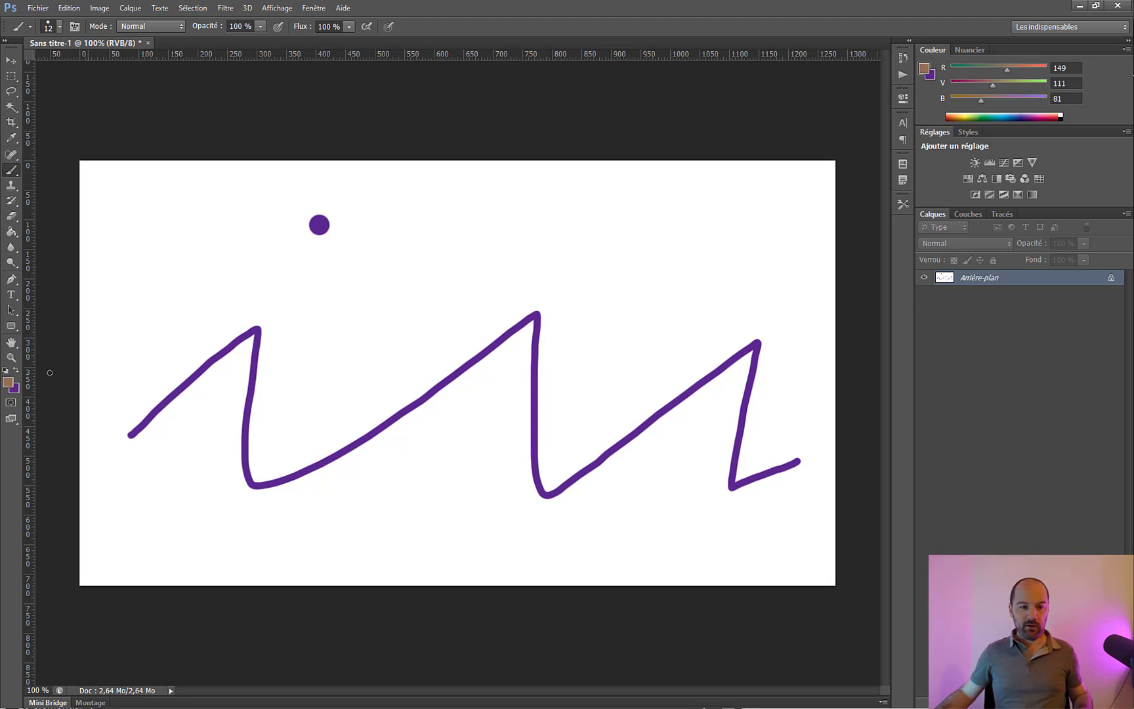
left_click(9, 382)
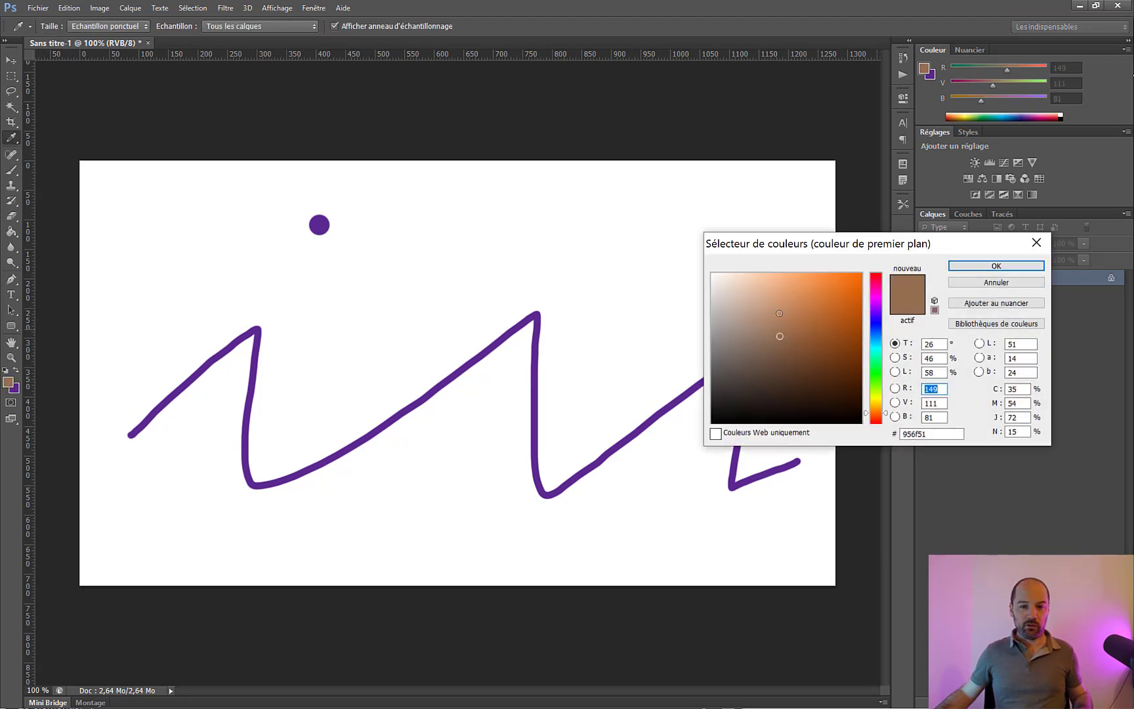
key("alt")
left_click(540, 342)
left_click(797, 302)
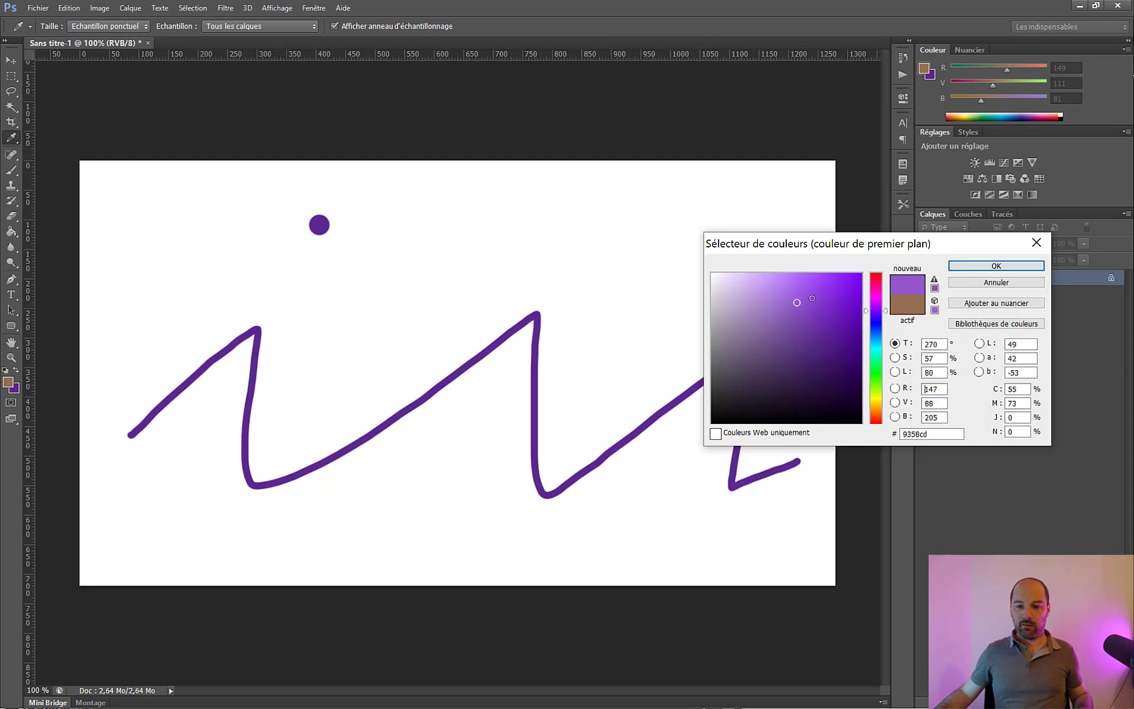
left_click(997, 266)
Paint a second zigzag in the lighter purple across the canvas, starting above the dark one.
key("b")
left_click(143, 314)
mouse_move(238, 270)
left_mouse_down()
mouse_move(297, 356)
mouse_move(578, 270)
mouse_move(580, 424)
mouse_move(767, 342)
mouse_move(799, 316)
left_mouse_up()
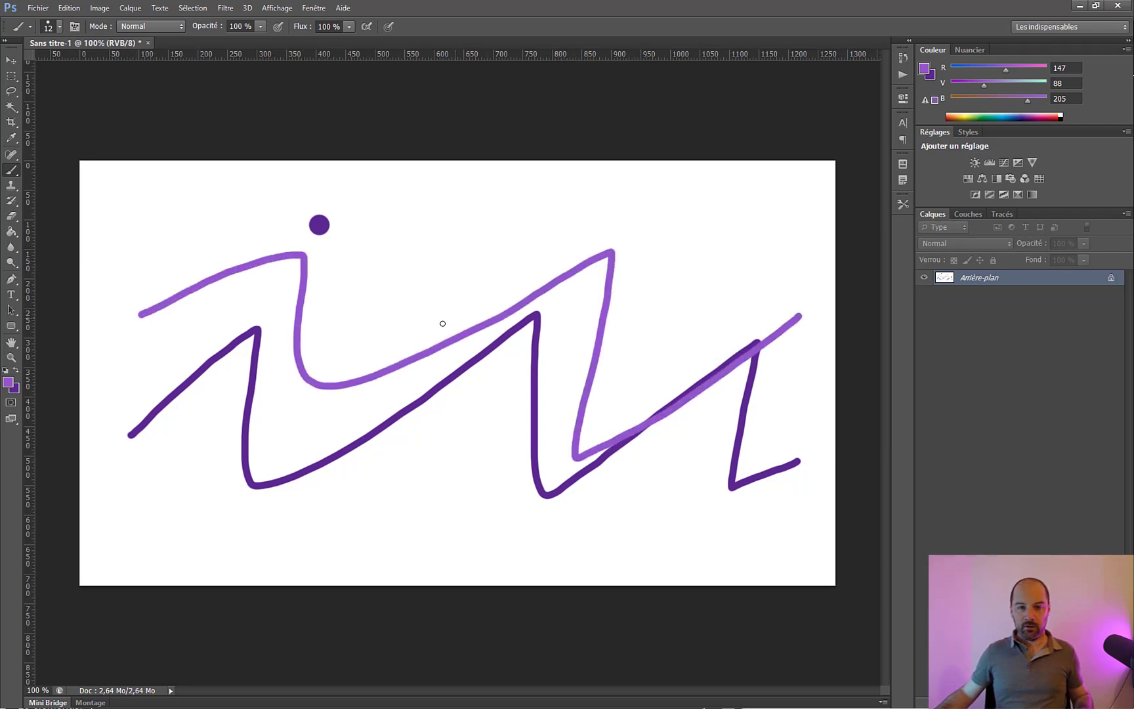
Zoom repeatedly in and out around the middle of the two zigzag strokes while keeping the Brush tool active.
scroll(401, 394, "up", 5)
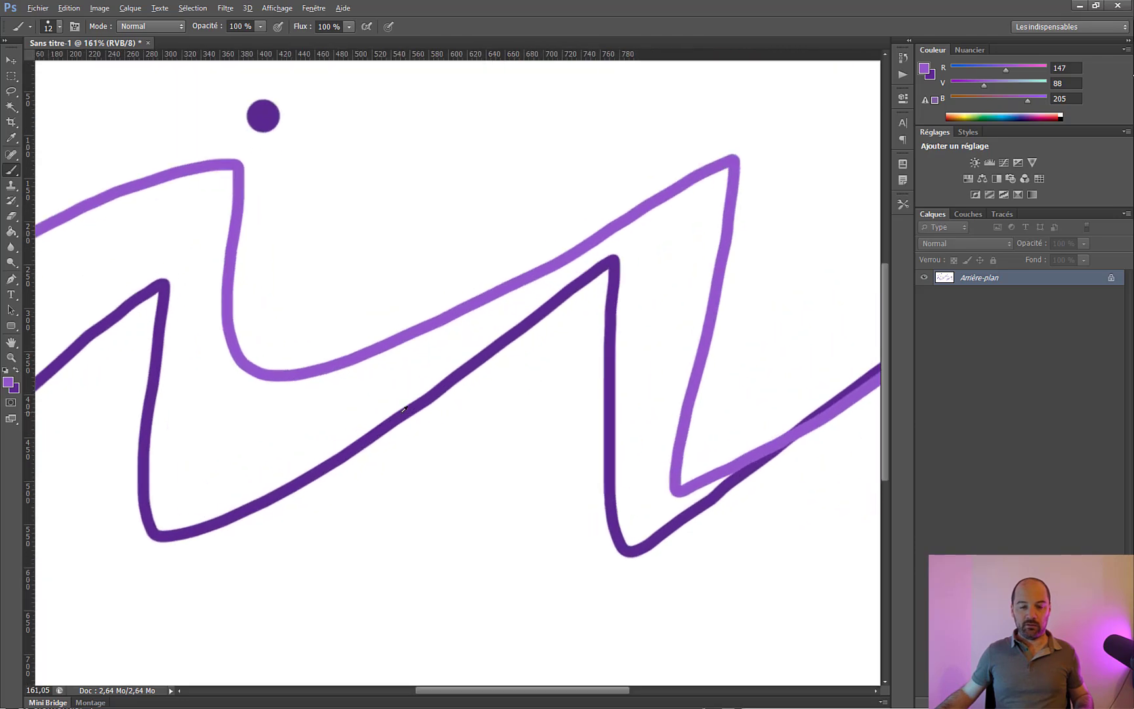
scroll(413, 400, "down", 2)
scroll(411, 399, "down", 4)
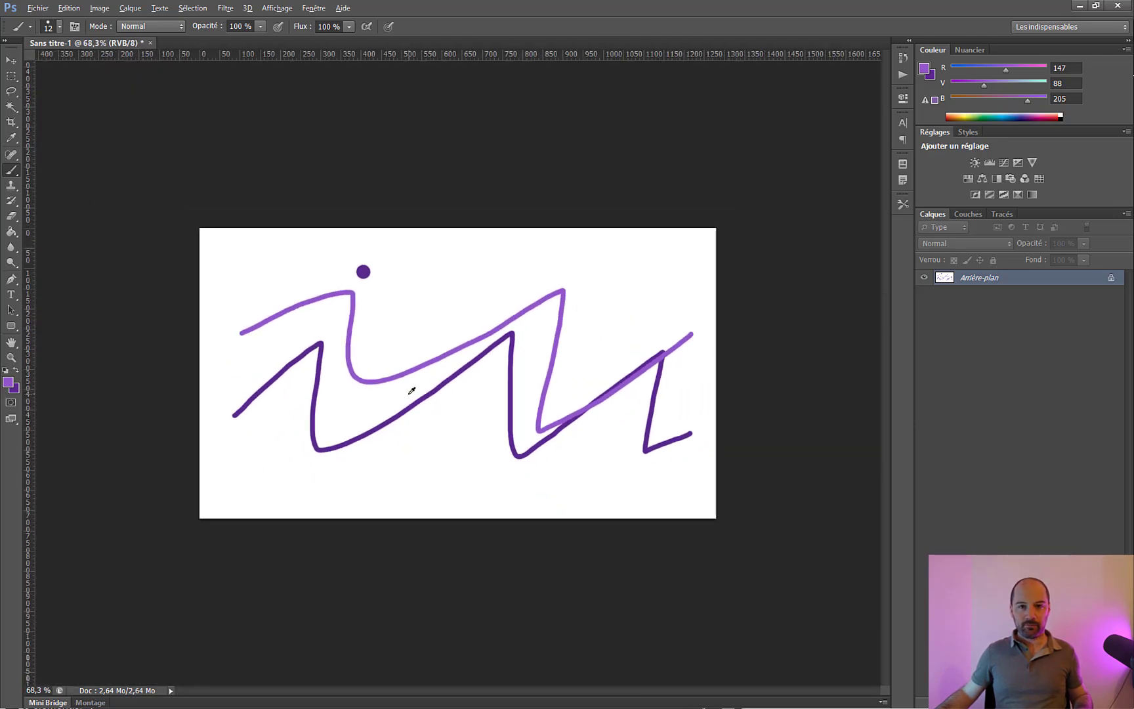
scroll(407, 394, "up", 5)
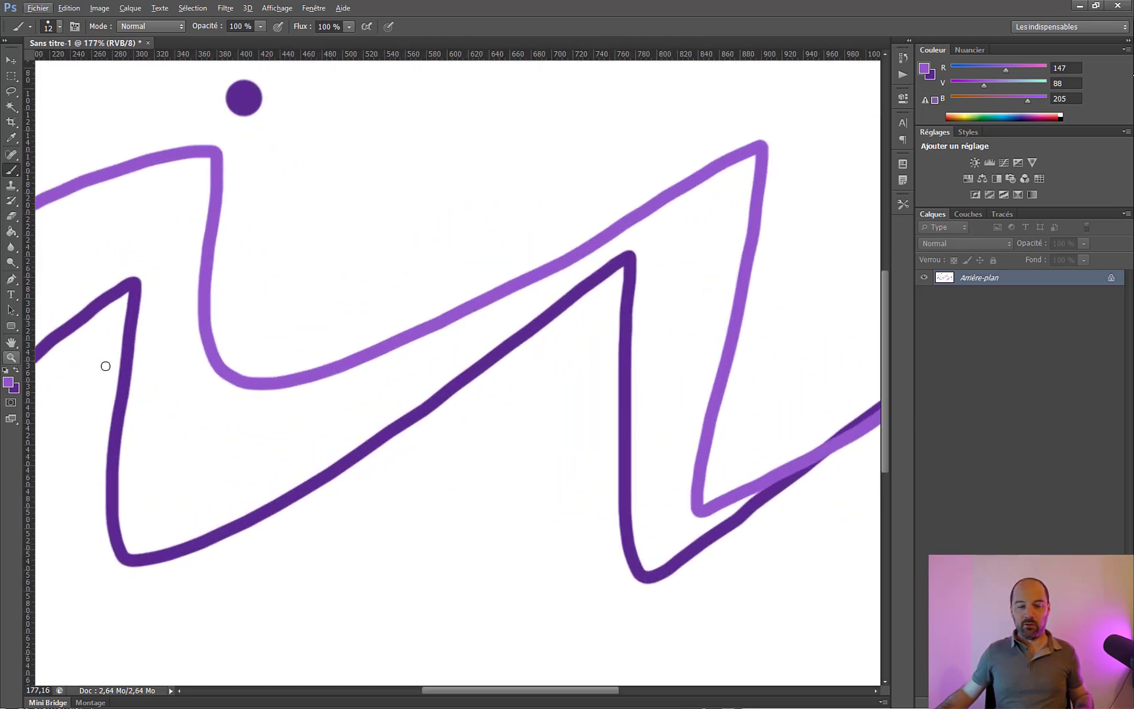
scroll(456, 410, "down", 4)
scroll(453, 417, "up", 5)
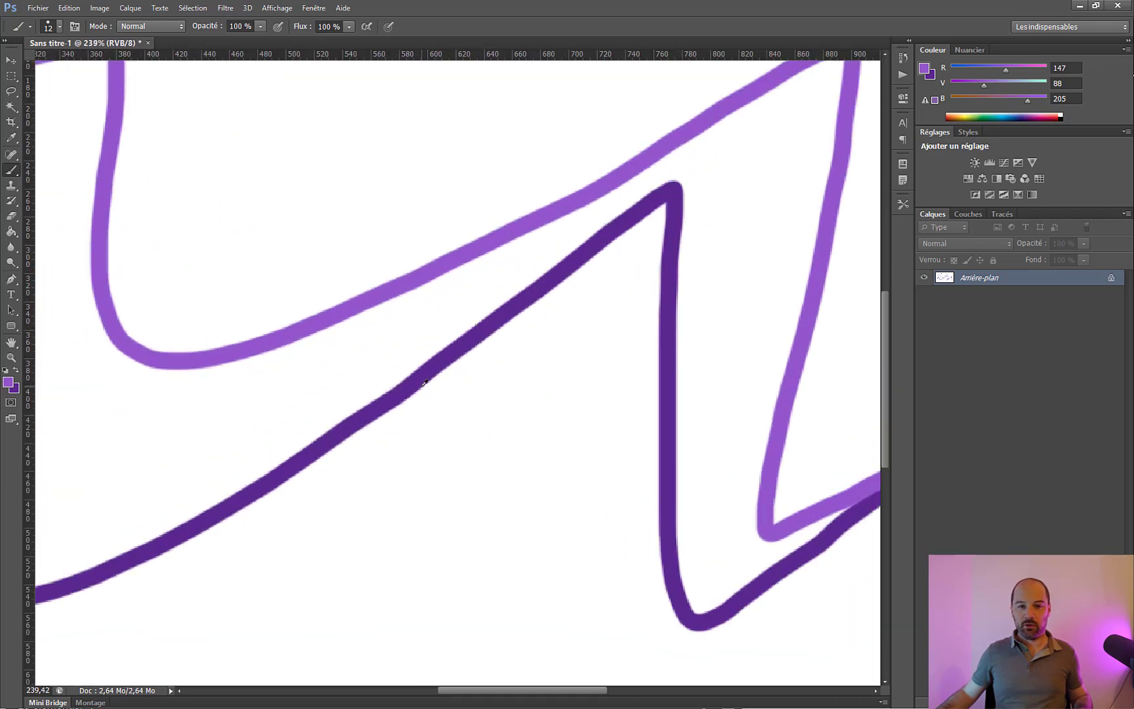
scroll(423, 397, "down", 4)
scroll(423, 397, "up", 4)
scroll(427, 394, "down", 1)
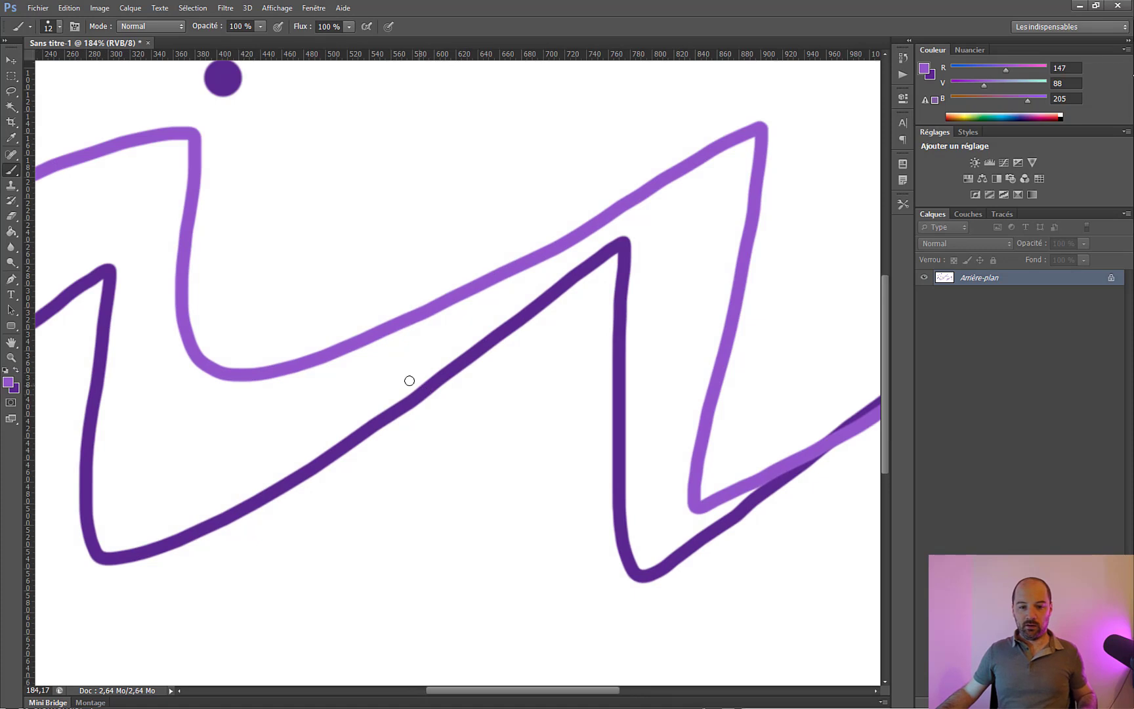
scroll(425, 383, "up", 1)
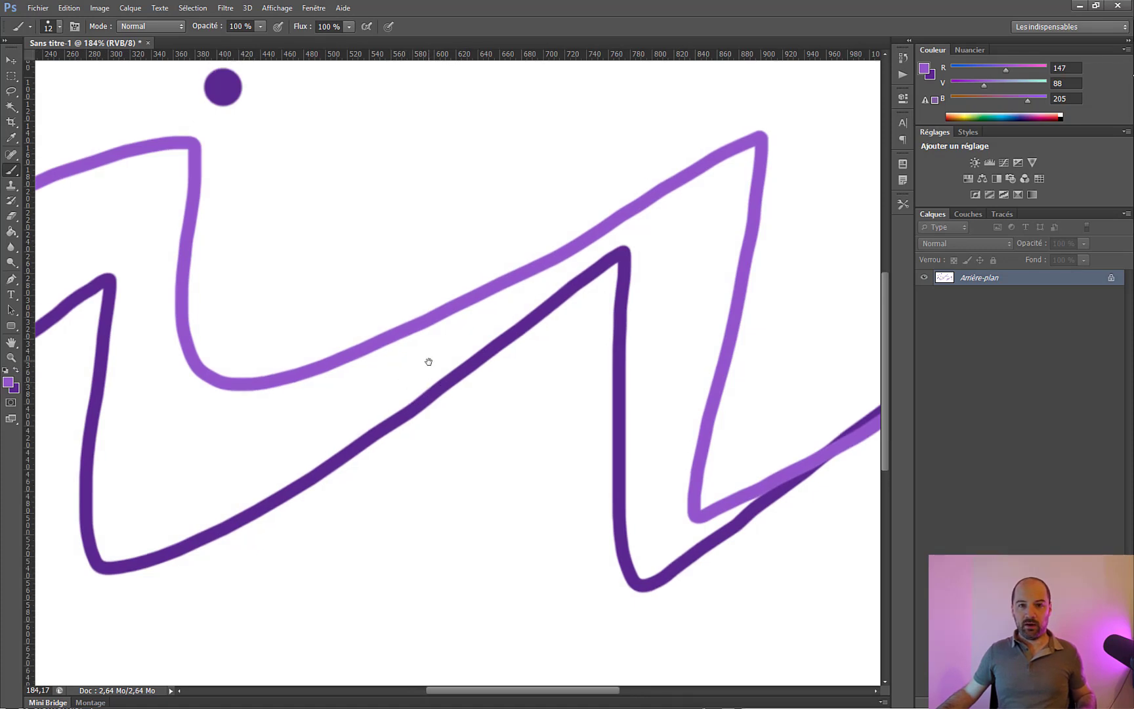
Pan the magnified canvas in all directions to examine different parts of the dot and both zigzag strokes.
left_click_drag(302, 276, 552, 289)
left_click_drag(347, 294, 207, 232)
left_click_drag(562, 423, 150, 302)
left_click_drag(747, 418, 487, 365)
left_click_drag(252, 190, 419, 375)
left_click_drag(264, 257, 587, 349)
left_click_drag(273, 348, 514, 338)
left_click_drag(438, 338, 495, 330)
scroll(493, 325, "right", 2)
scroll(489, 318, "left", 1)
scroll(488, 313, "down", 3)
scroll(489, 315, "right", 1)
scroll(488, 314, "down", 3)
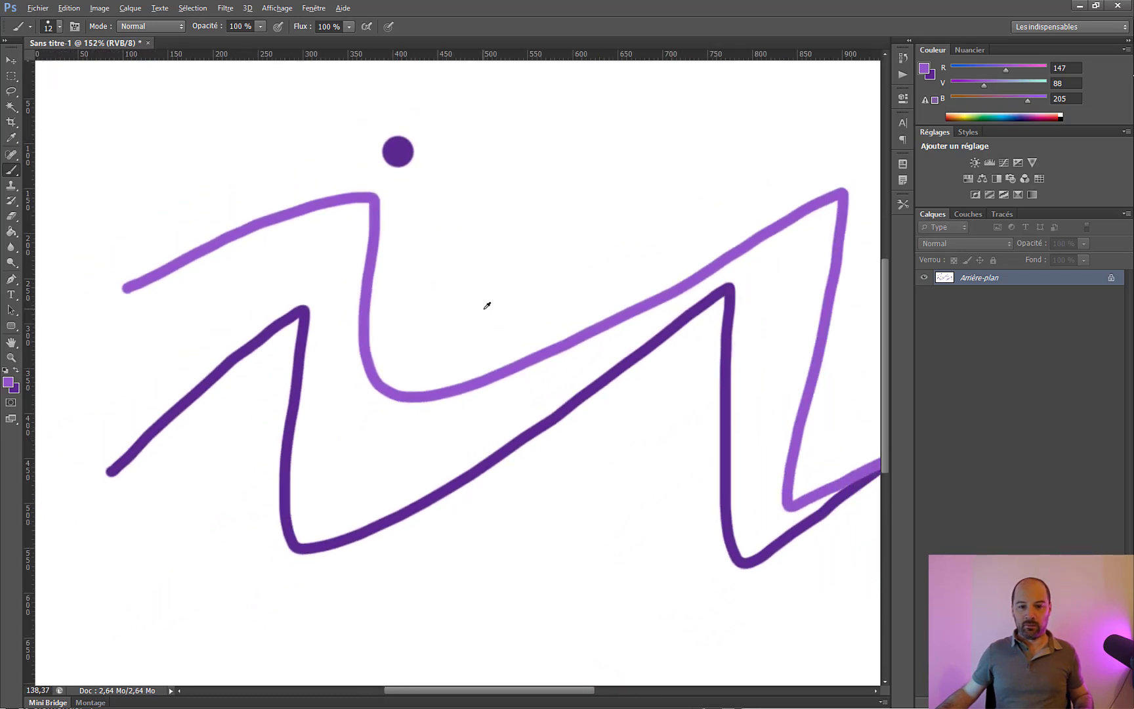
Activate the Rectangle tool in place of the Rounded Rectangle tool, with the full canvas in view.
scroll(487, 306, "down", 3)
scroll(488, 300, "up", 1)
key("alt")
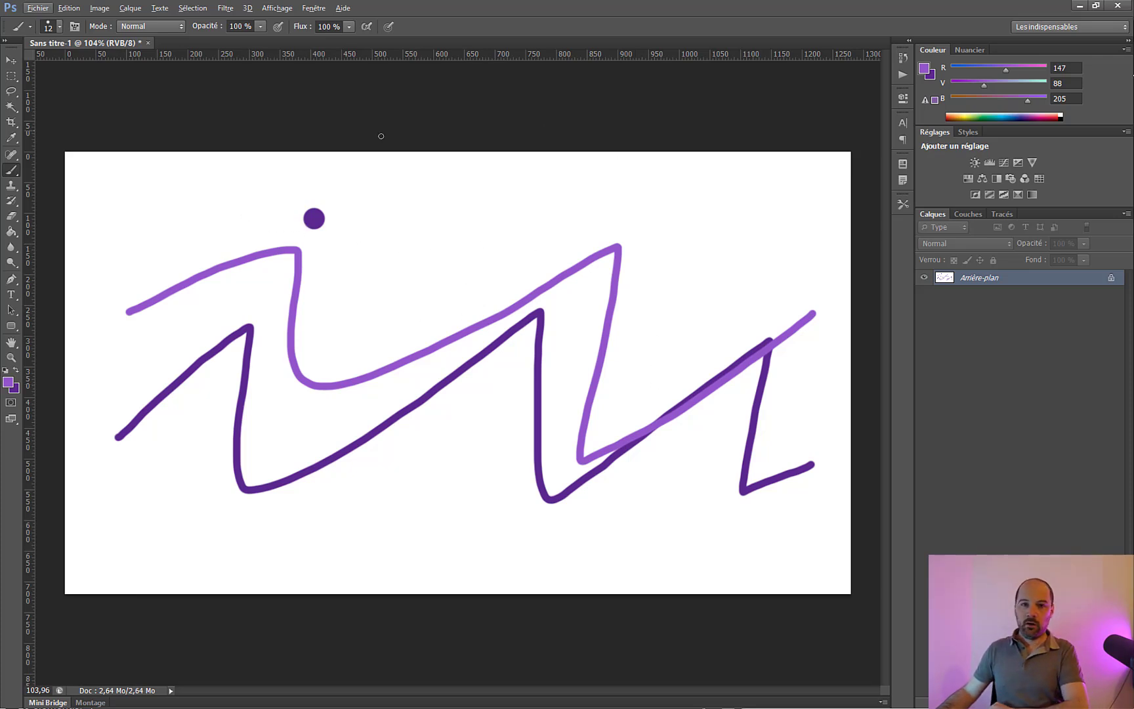
left_click(11, 326)
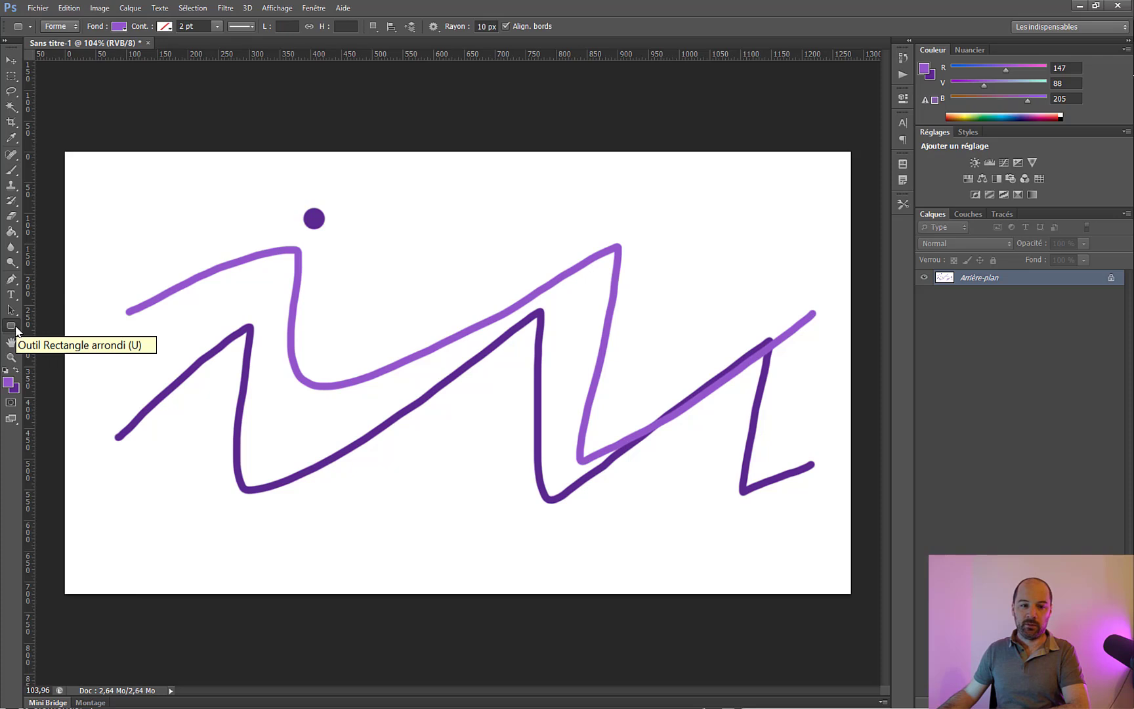
left_click(16, 327)
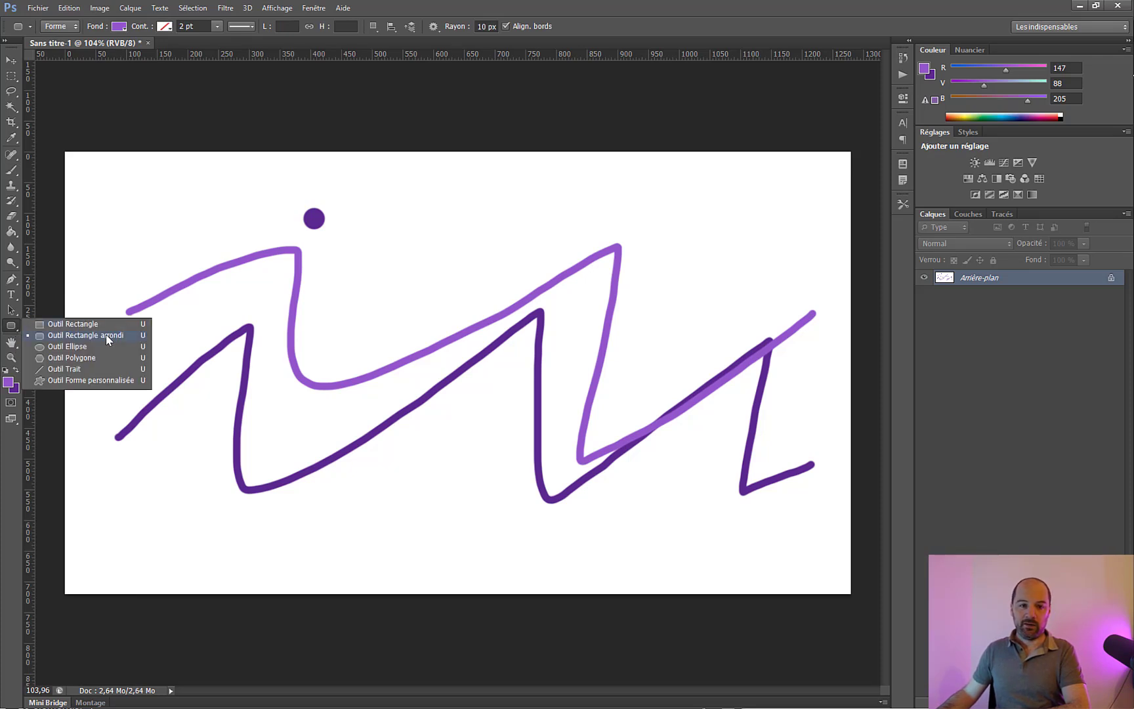
left_click(75, 325)
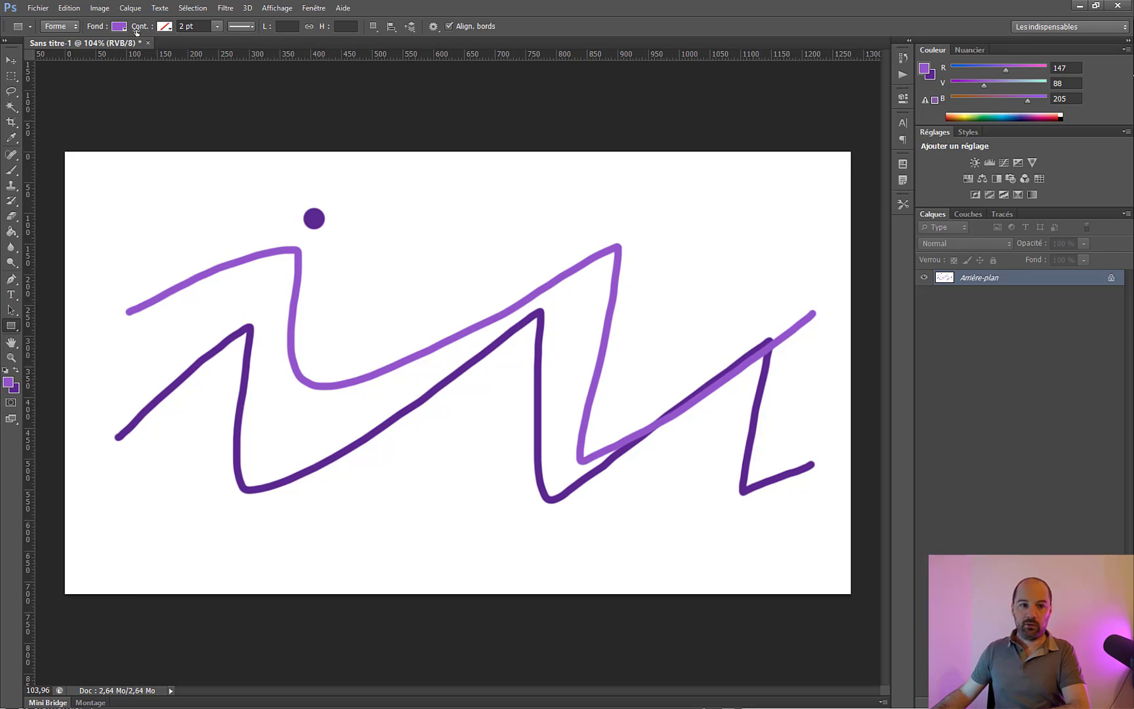
Try to sample the dark purple zigzag as the shape outline colour, and restore the lighter purple fill.
left_click(164, 27)
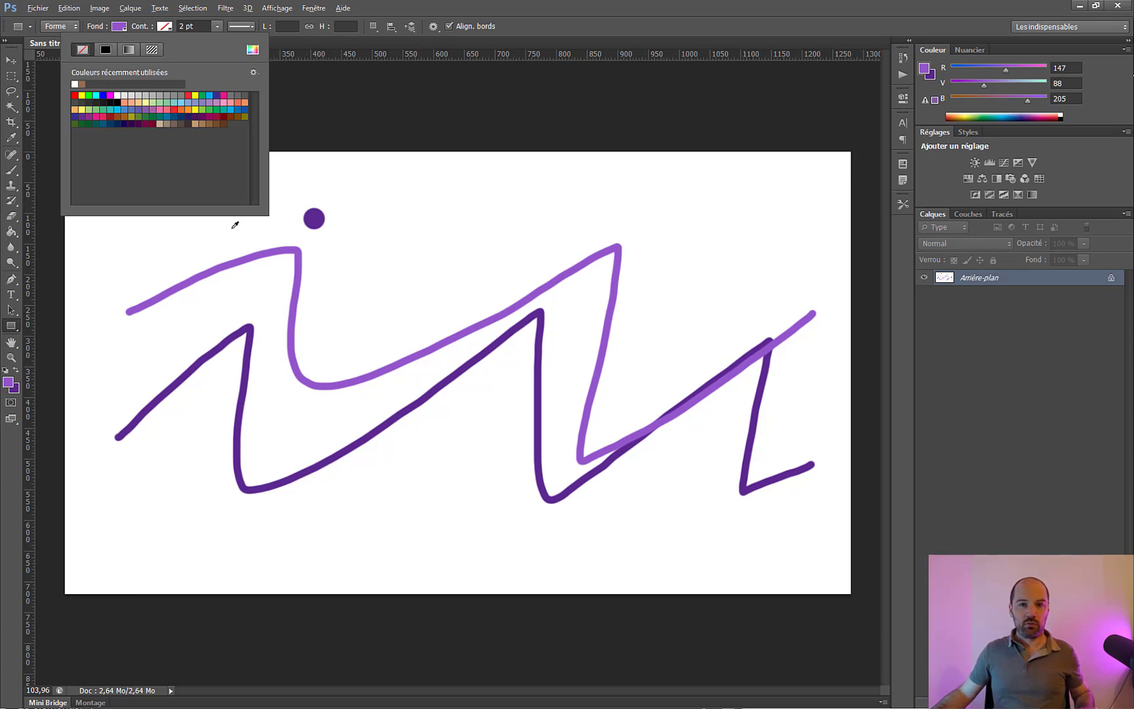
left_click(252, 351)
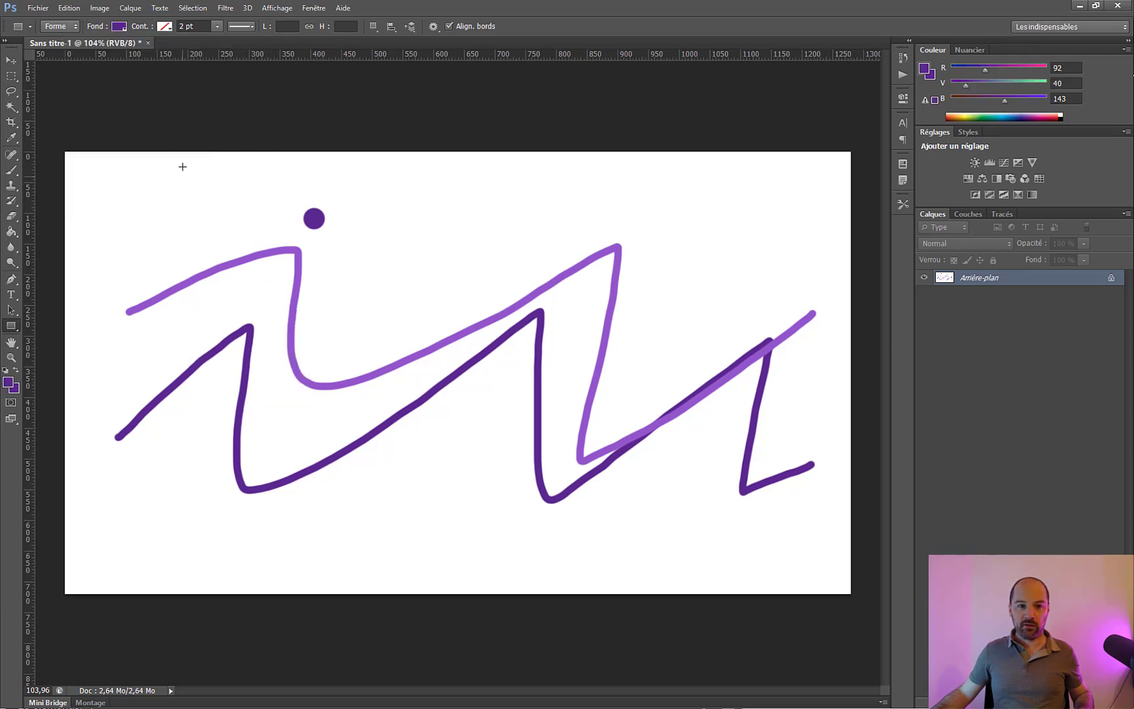
left_click(163, 27)
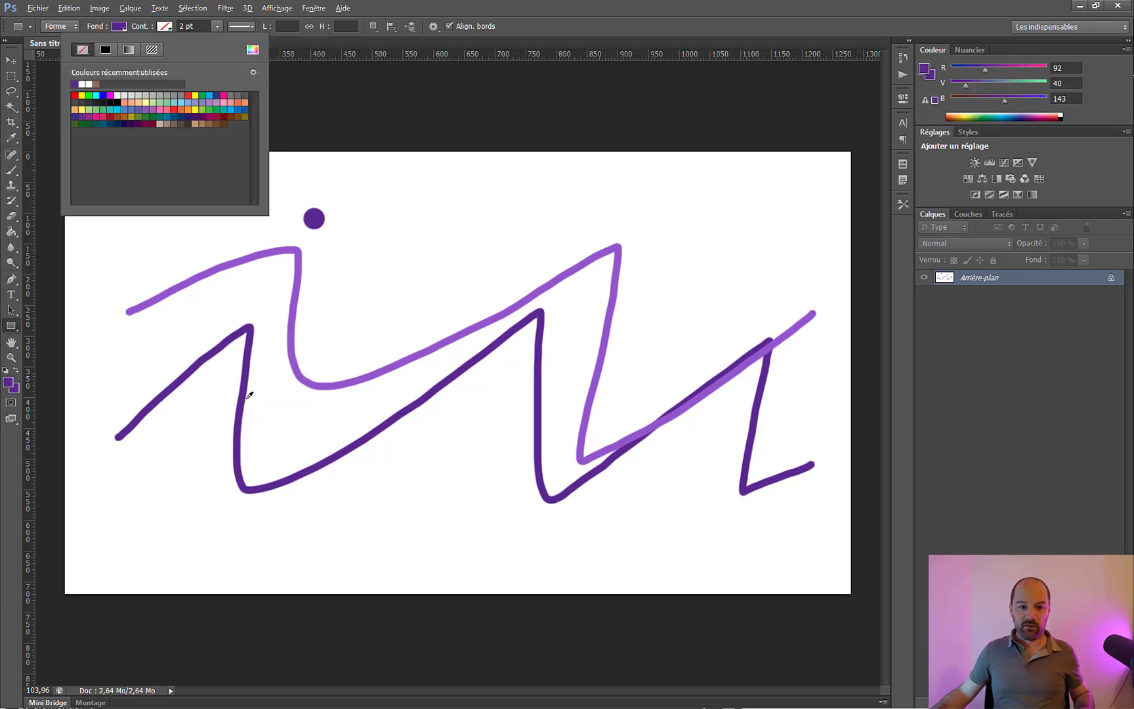
left_click(250, 395)
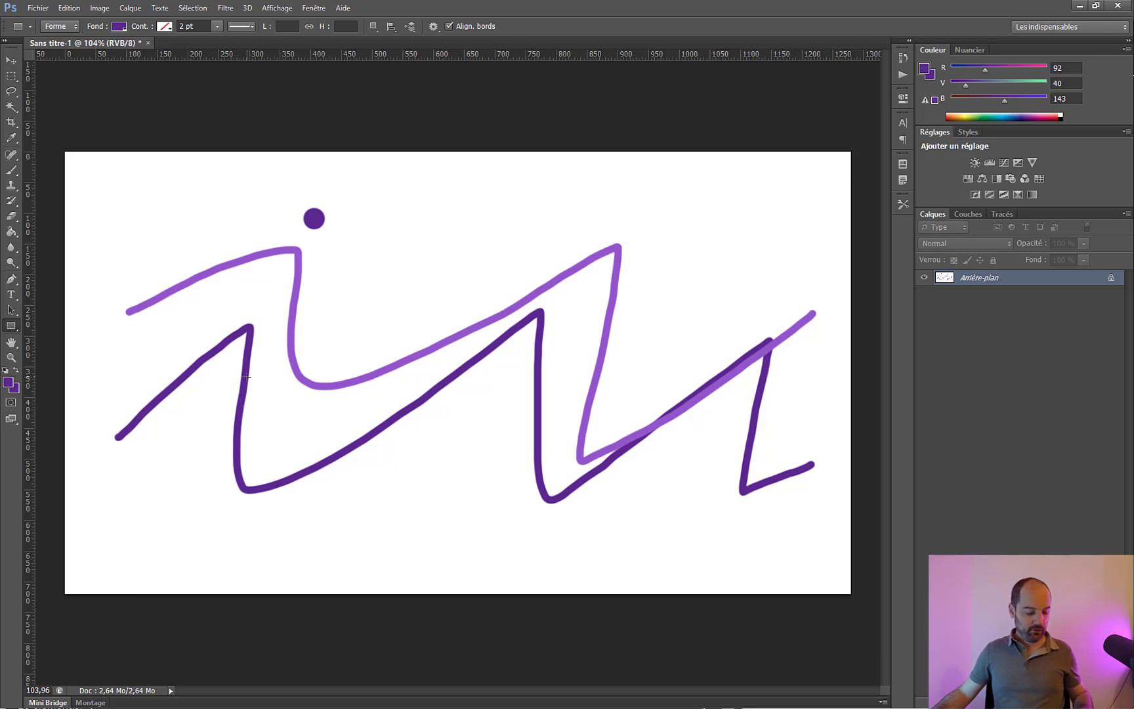
left_click(299, 297, "alt")
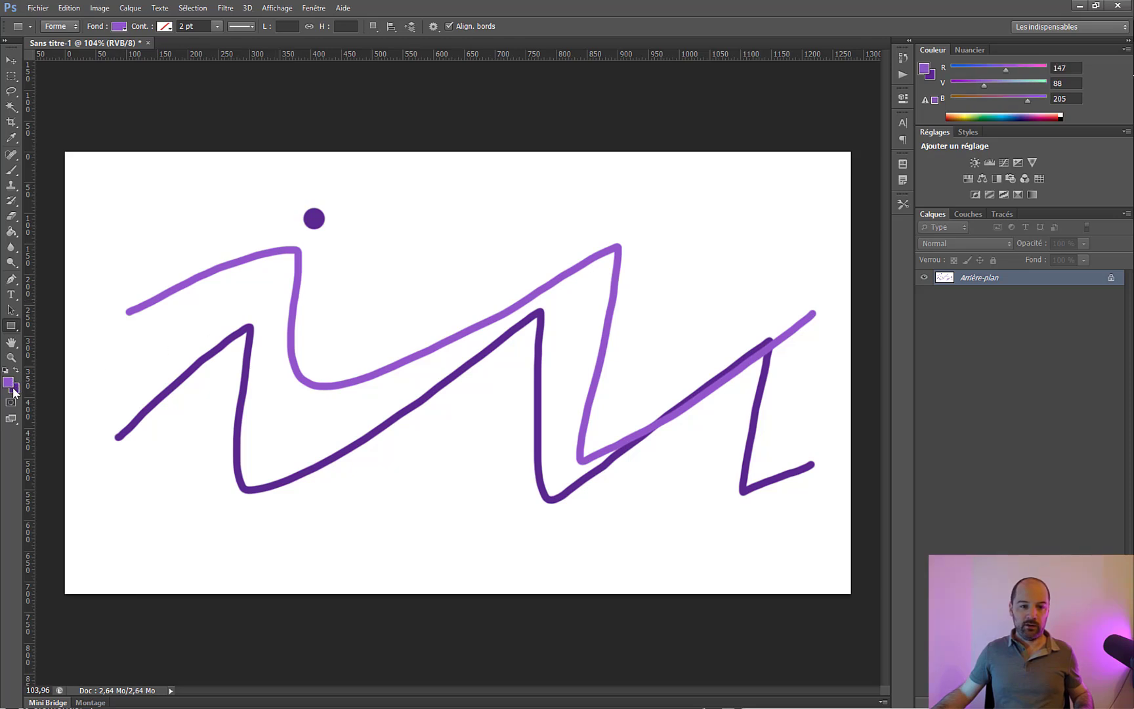
Set the shape outline to a solid dark purple #5c288f by sampling the background colour.
left_click(164, 27)
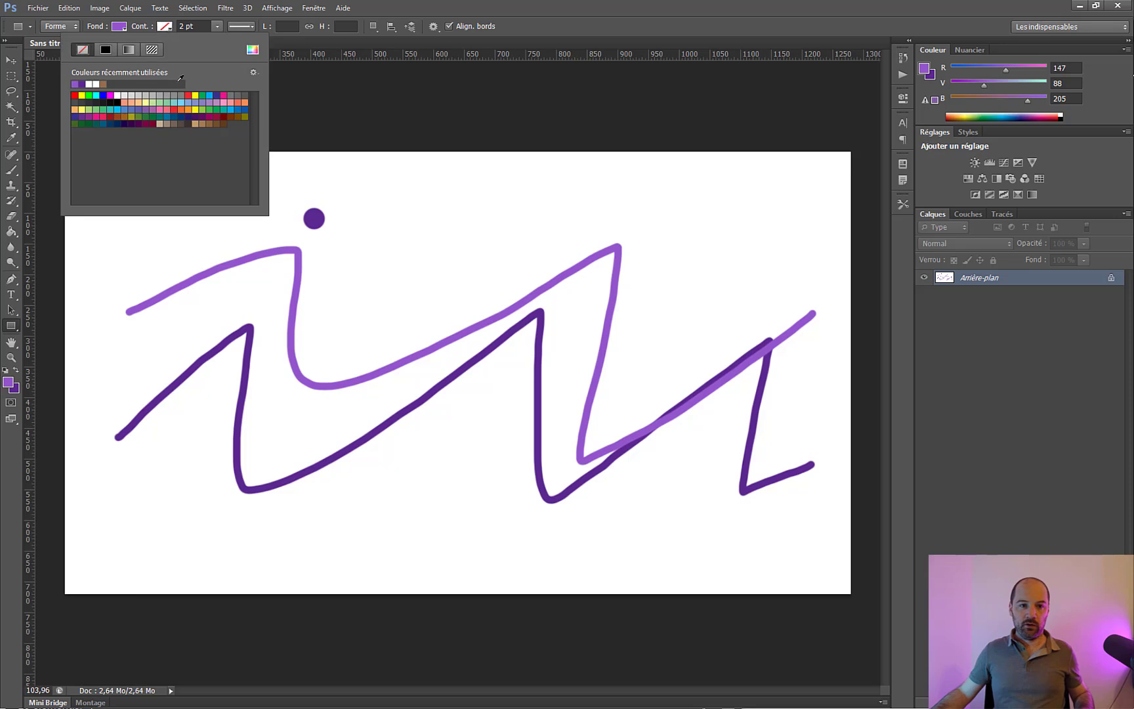
left_click(248, 51)
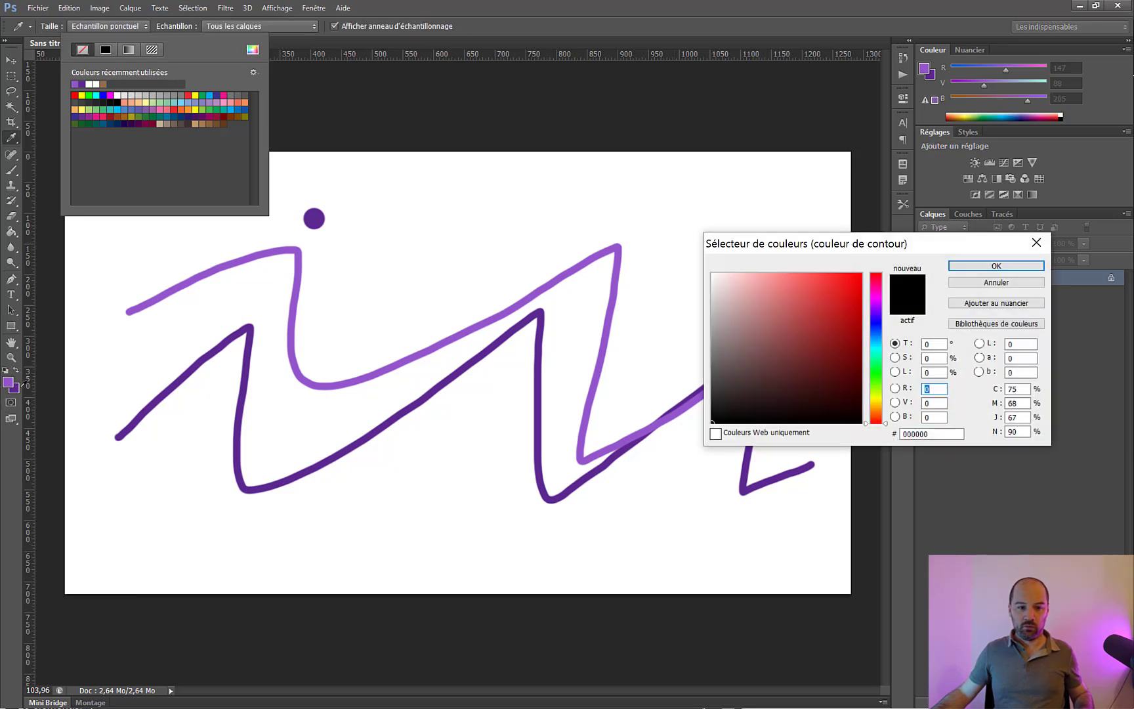
left_click(14, 388)
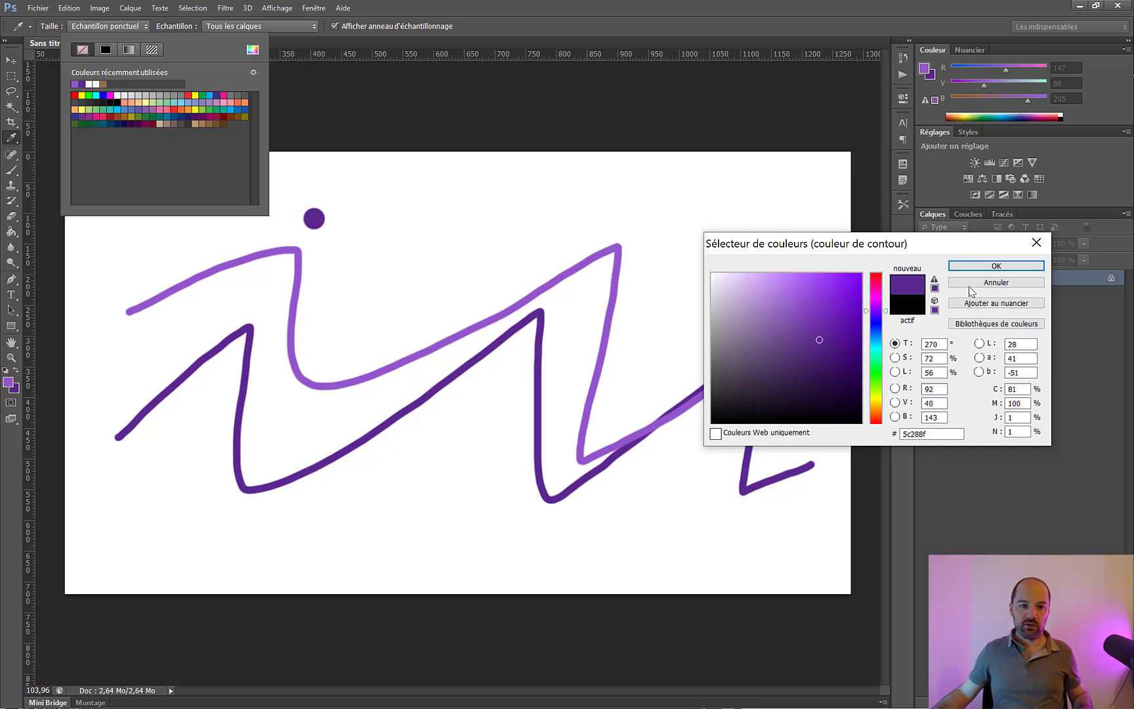
left_click(1008, 267)
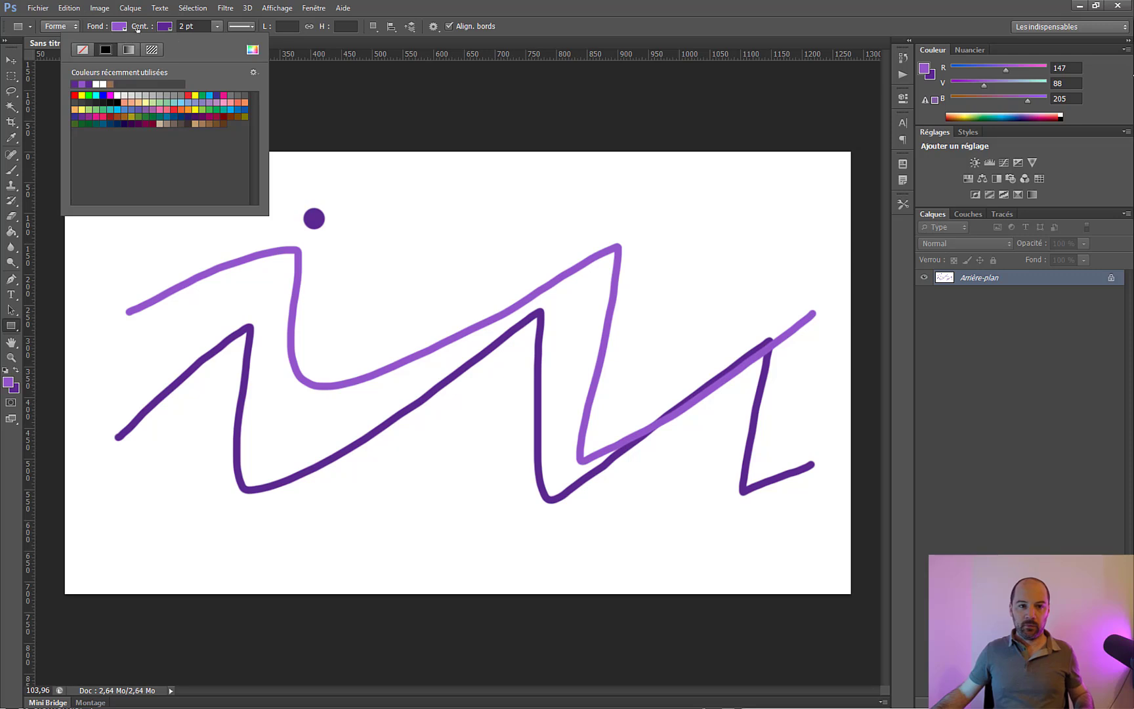
left_click(621, 22)
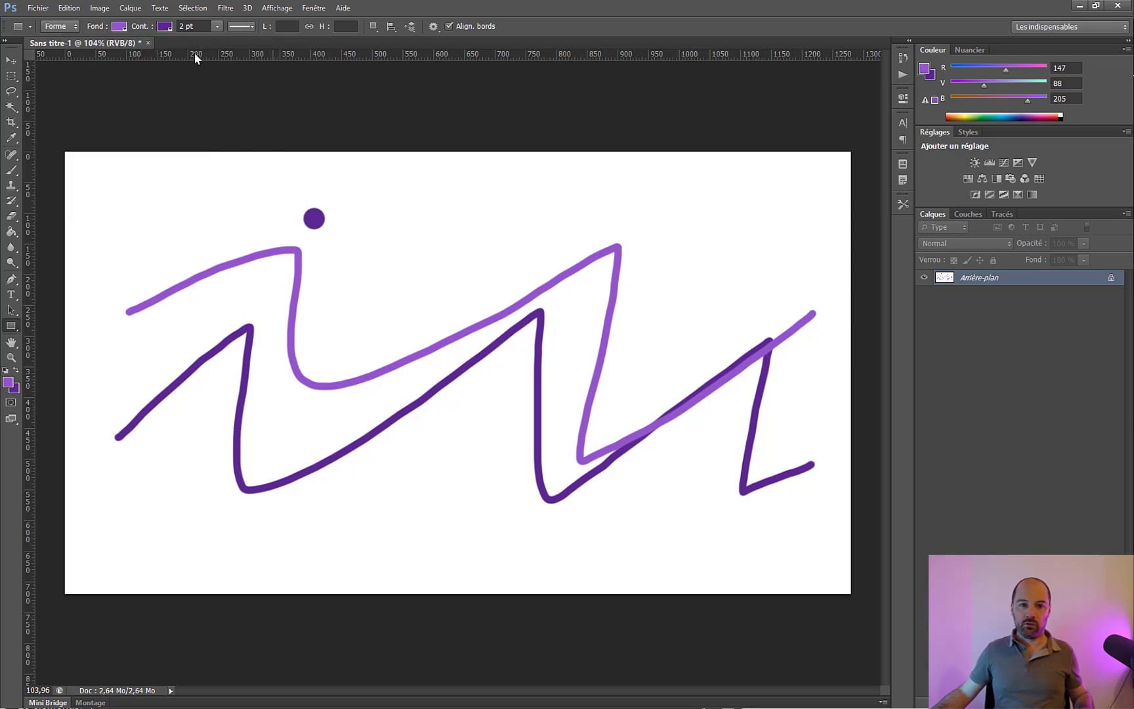
Draw a purple rectangle about 219 × 118 px beside the dark dot near the canvas's upper edge.
left_click_drag(347, 181, 480, 254)
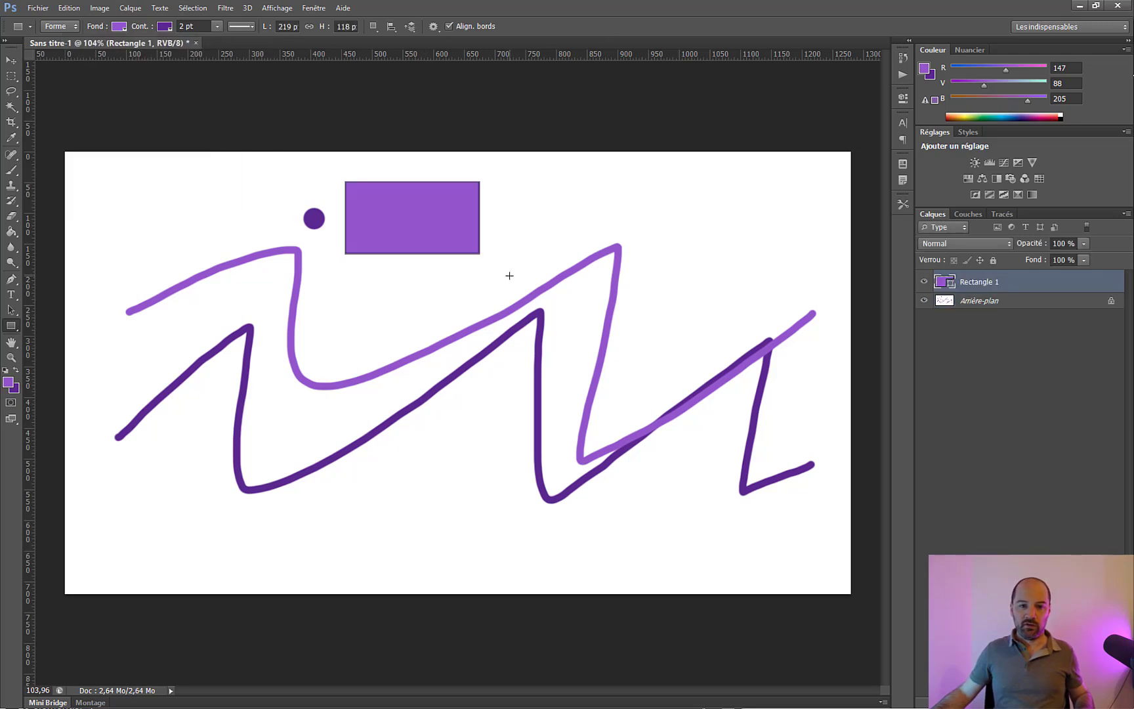
left_click(380, 187)
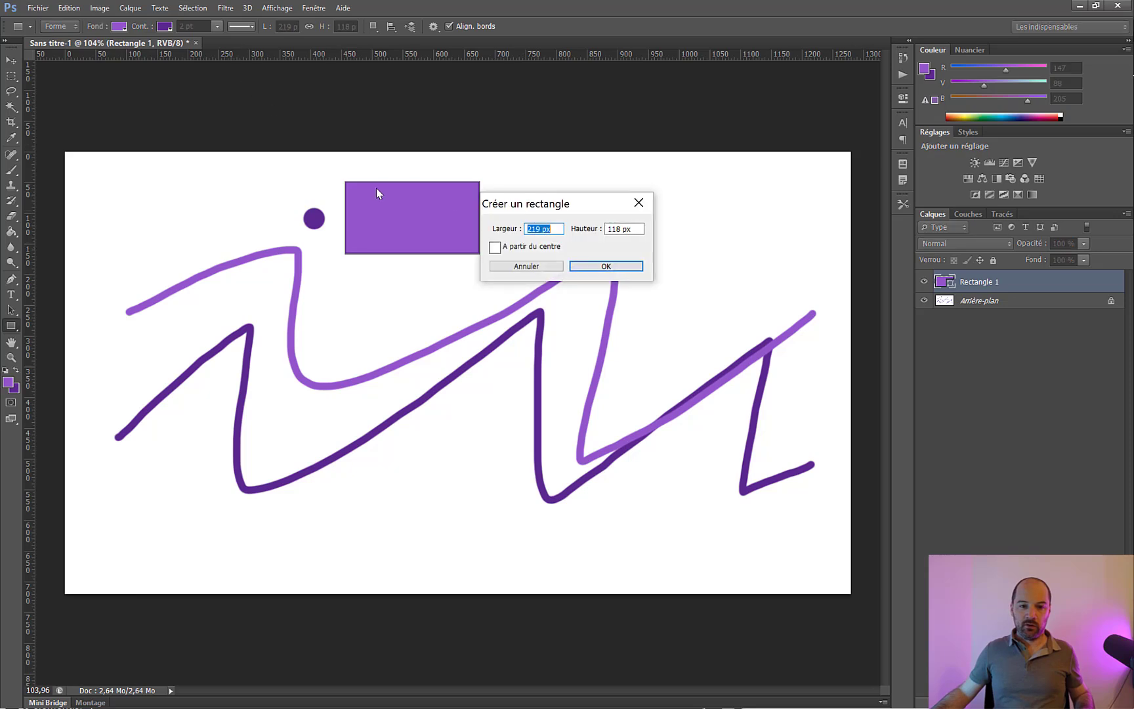
key("Escape")
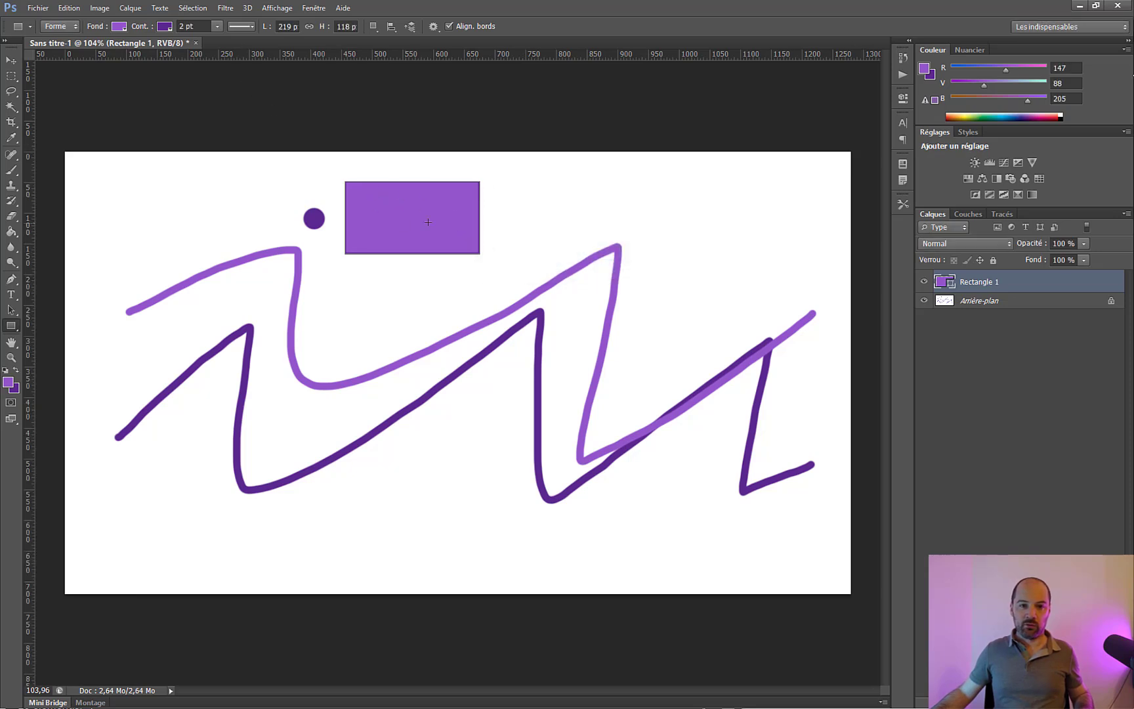
Thicken the rectangle's outline to about 12.46 pt.
left_click(216, 26)
left_click_drag(220, 40, 229, 40)
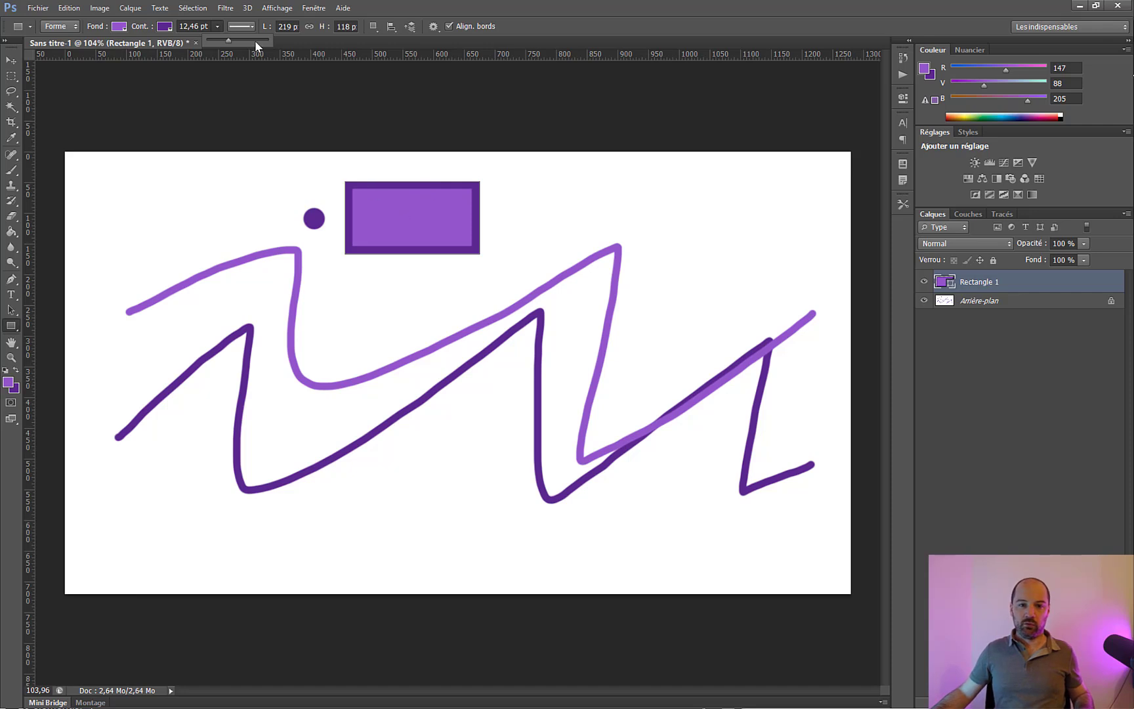
left_click(287, 27)
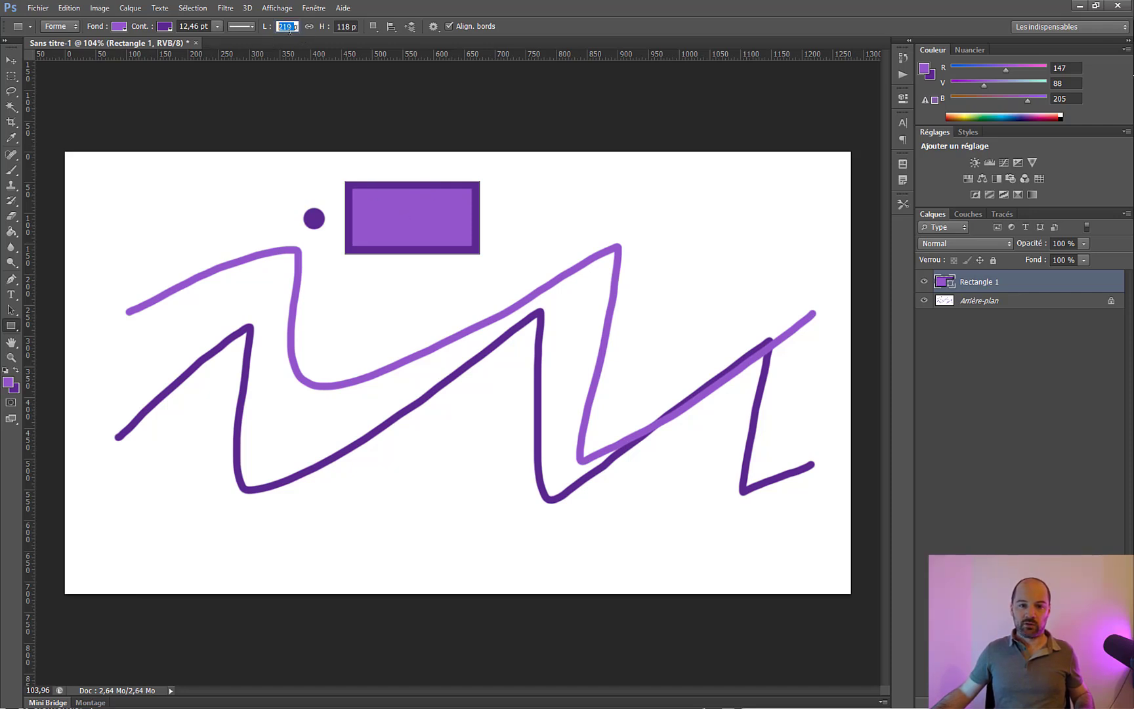
left_click(345, 27)
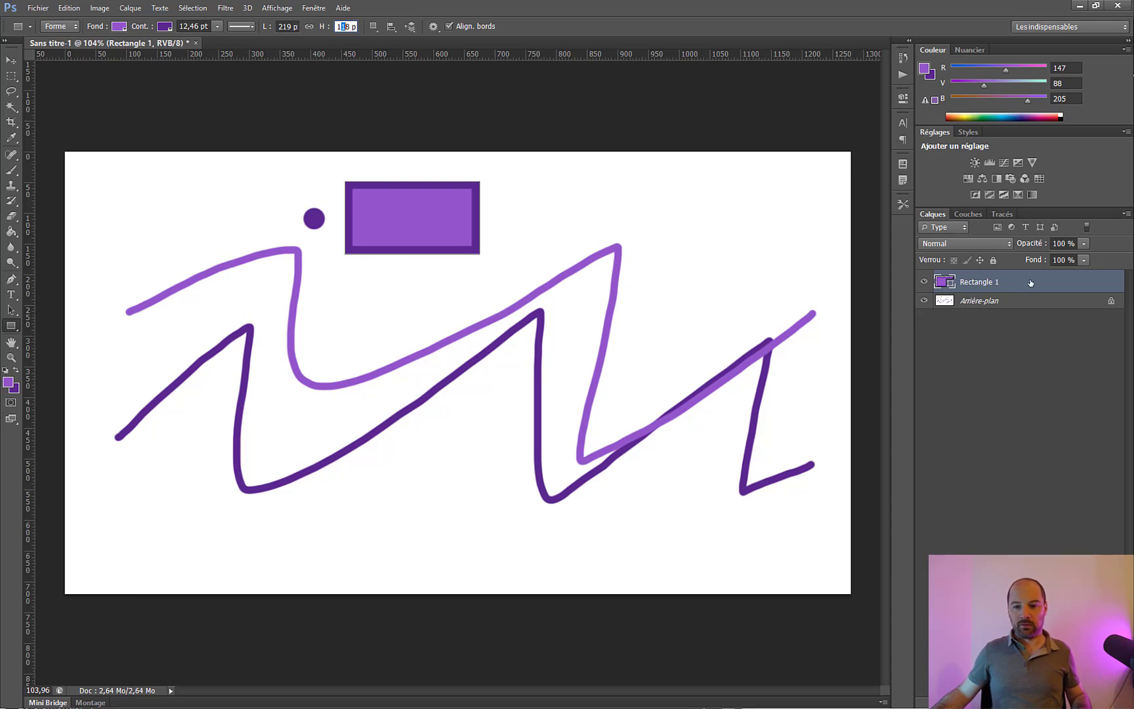
Toggle the visibility of the Rectangle 1 shape layer several times, leaving it shown.
left_click(924, 282)
left_click(924, 283)
left_click(924, 282)
left_click(924, 282)
left_click(925, 282)
left_click(924, 282)
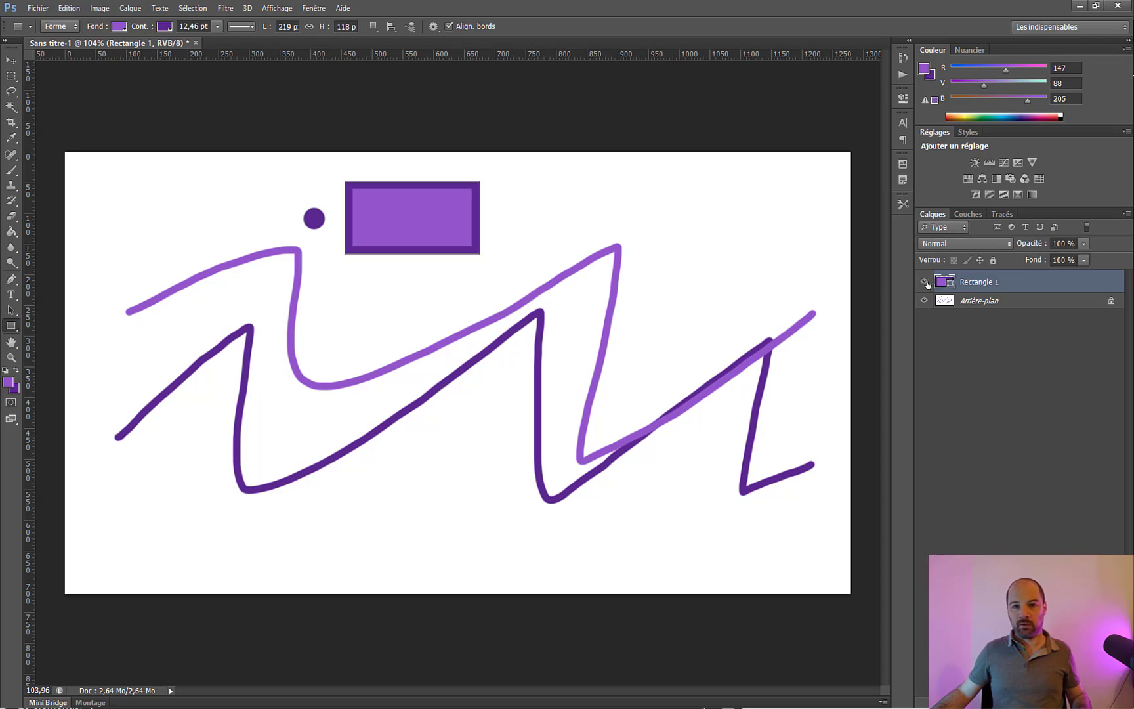
Rasterize the Rectangle 1 layer and move the rectangle slightly down and to the right.
right_click(1015, 288)
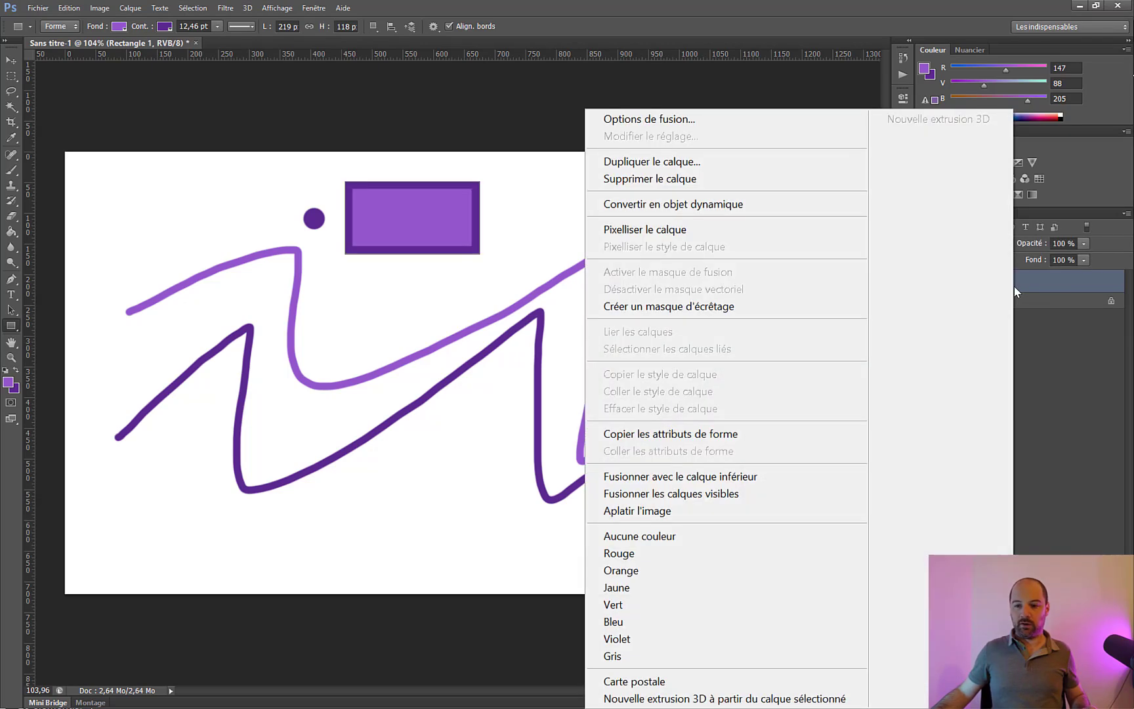
left_click(719, 233)
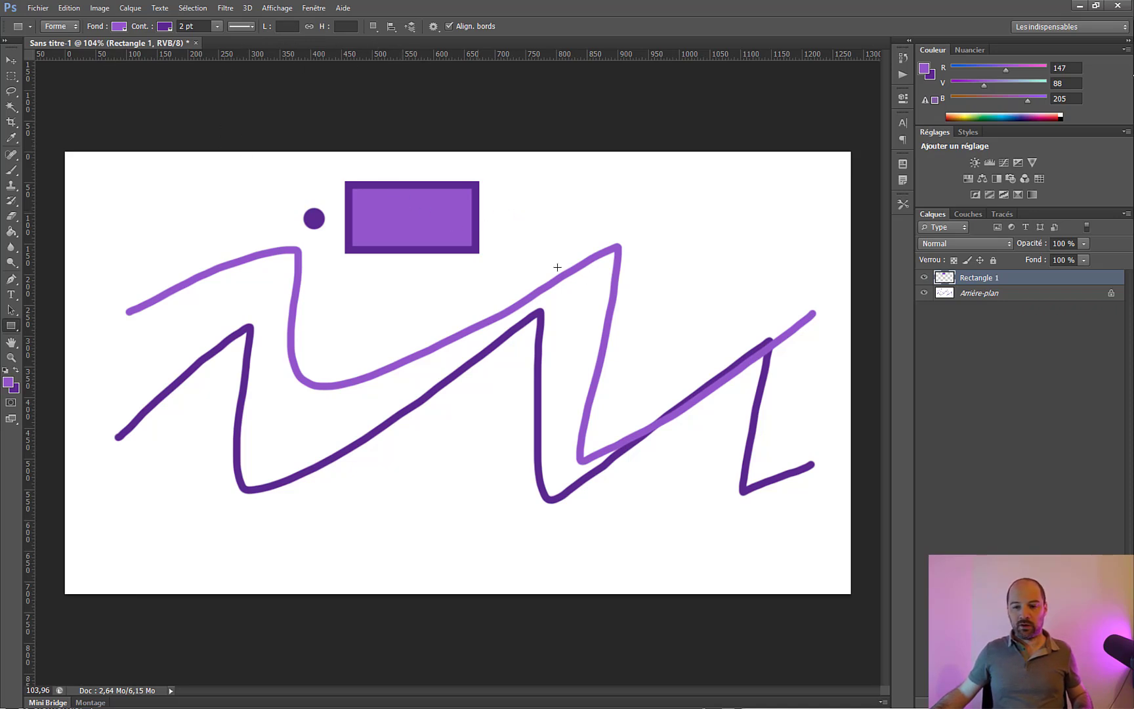
left_click(11, 60)
left_click_drag(375, 237, 410, 243)
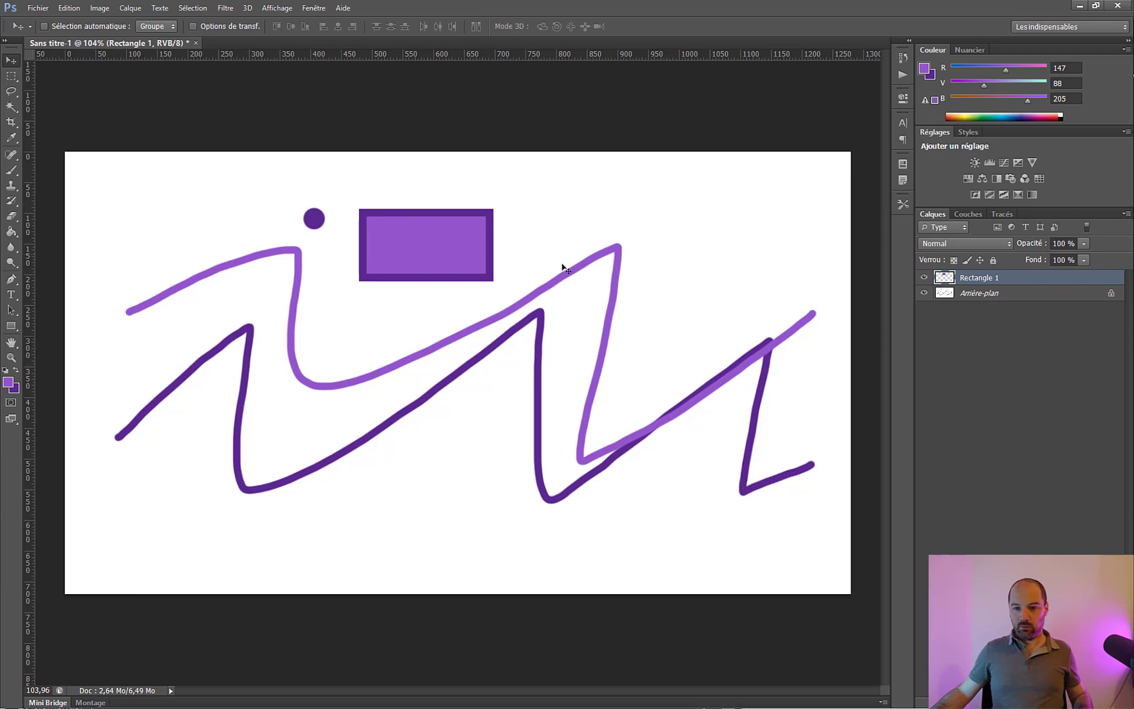
Hide and show the rasterized Rectangle 1 layer repeatedly to check what it contains, leaving it visible.
left_click(924, 277)
left_click(924, 278)
left_click(924, 277)
left_click(924, 278)
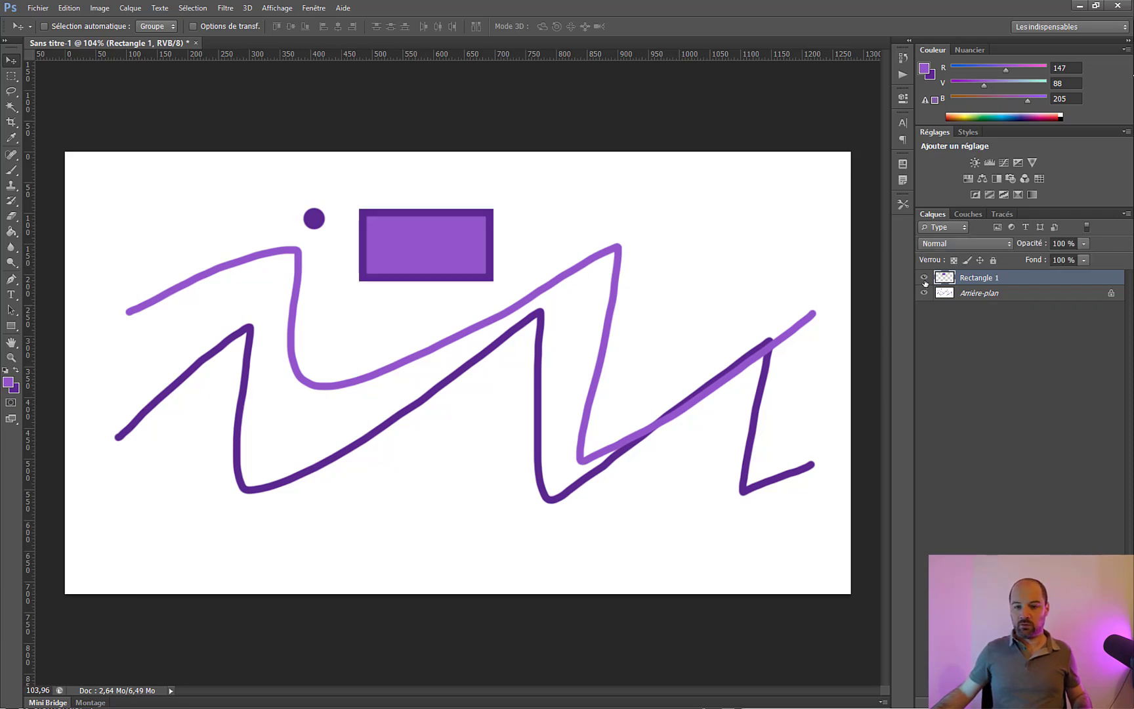
left_click(924, 279)
left_click(924, 278)
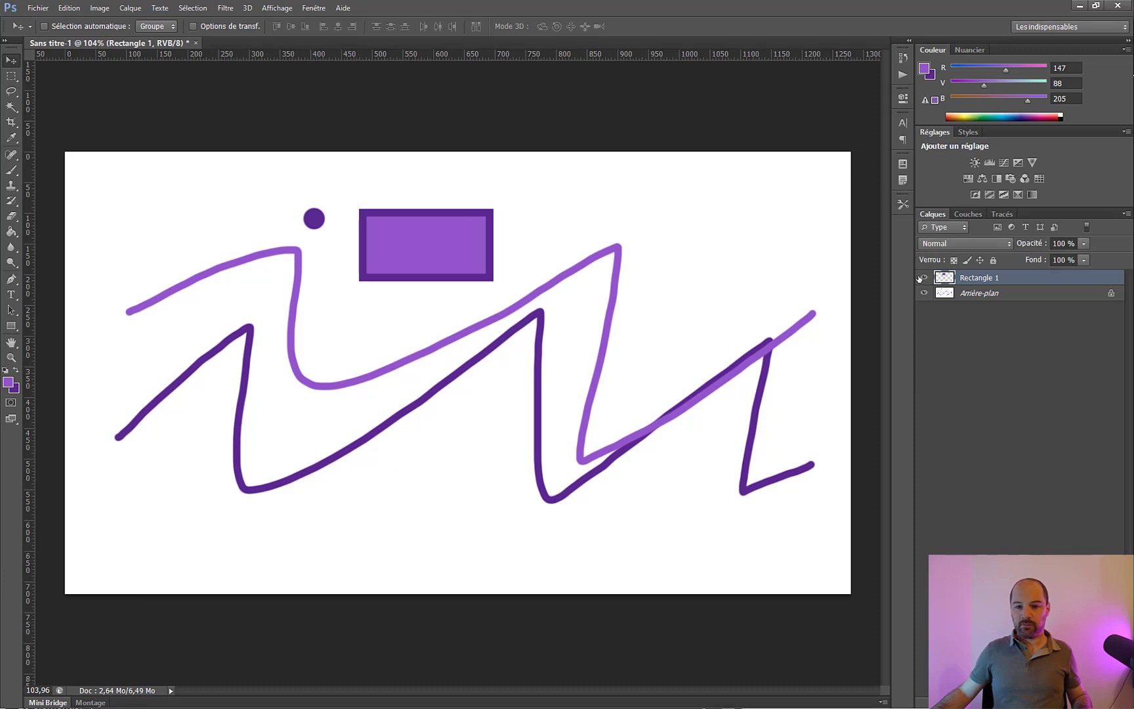
Paint a large wavy lighter purple line across the canvas on the Rectangle 1 layer with the 12 px brush.
right_click(983, 278)
left_click(11, 170)
left_click(11, 170)
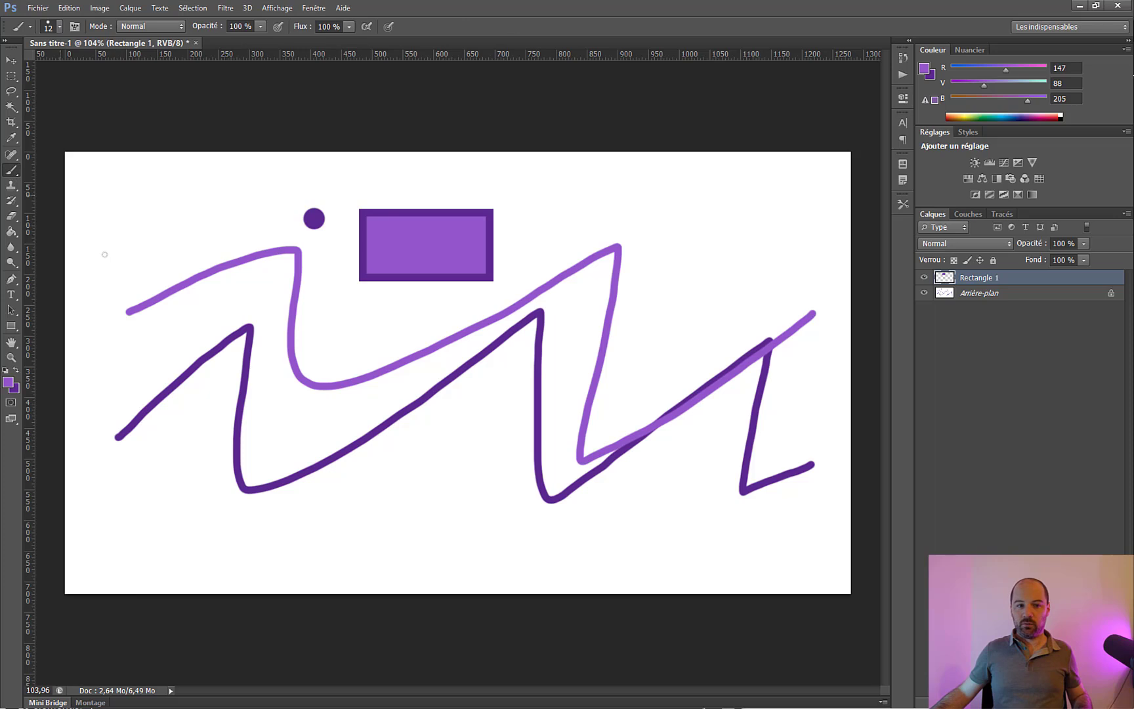
mouse_move(169, 454)
left_mouse_down()
mouse_move(596, 263)
mouse_move(648, 552)
left_mouse_up()
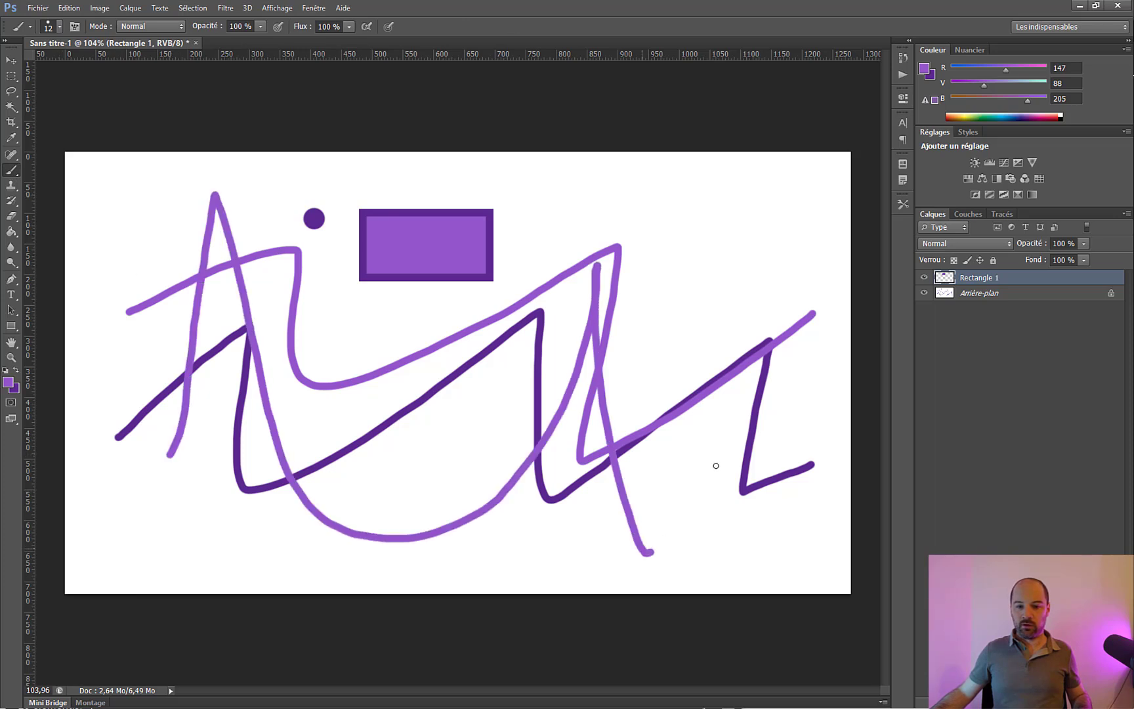
left_click_drag(703, 493, 731, 185)
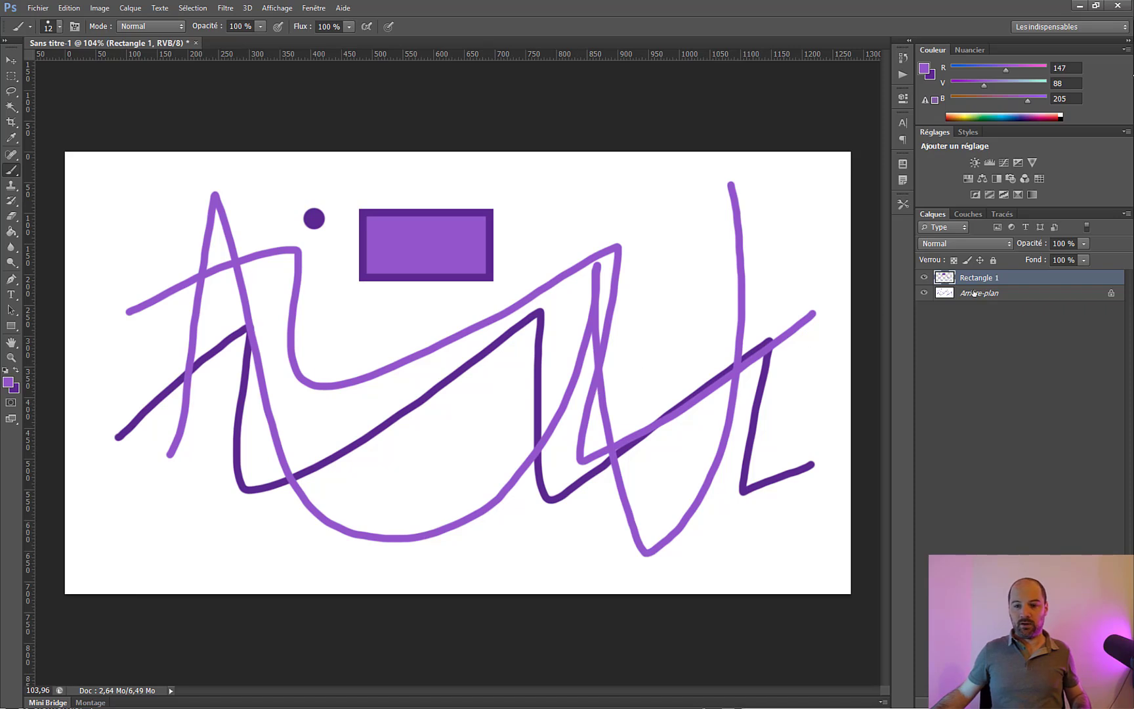
Toggle the Rectangle 1 layer to compare the canvas with and without the new brush line, leaving it shown.
left_click(924, 278)
left_click(925, 279)
left_click(925, 279)
left_click(925, 278)
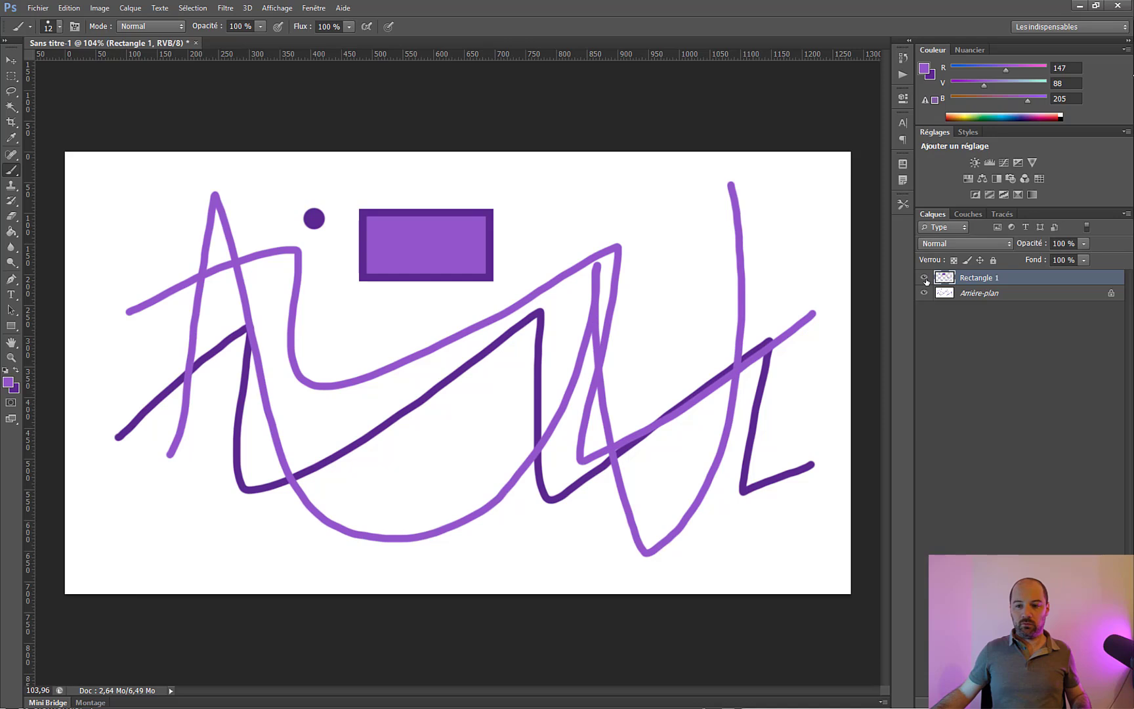
left_click(925, 278)
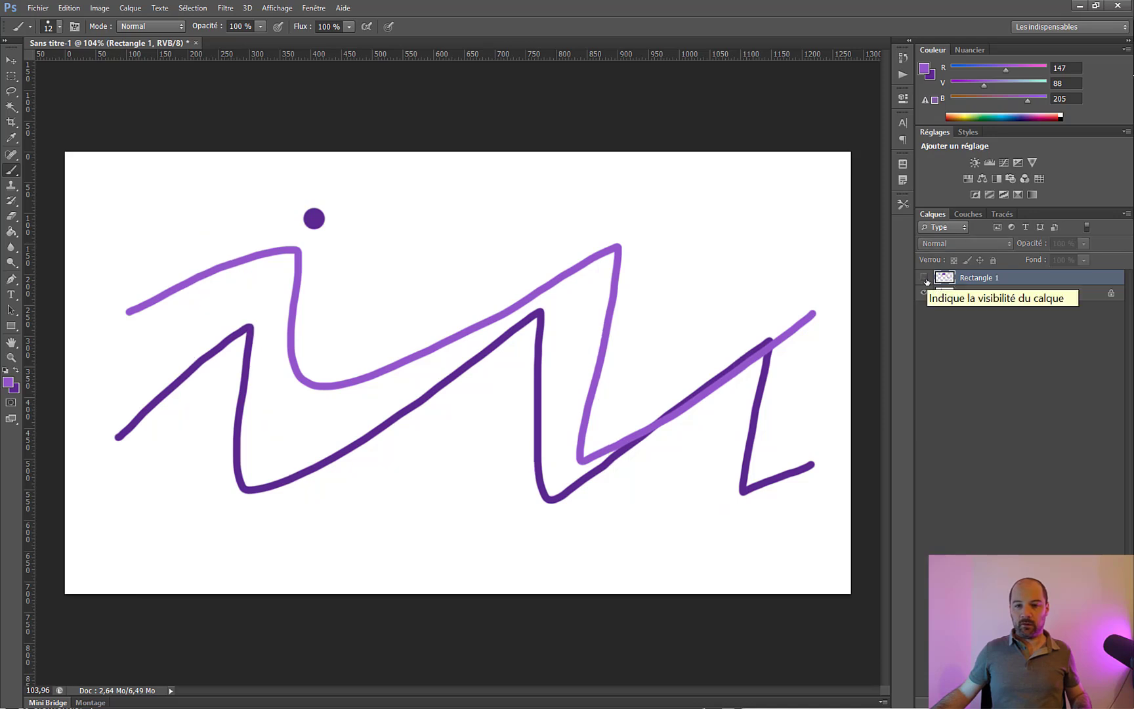
left_click(924, 279)
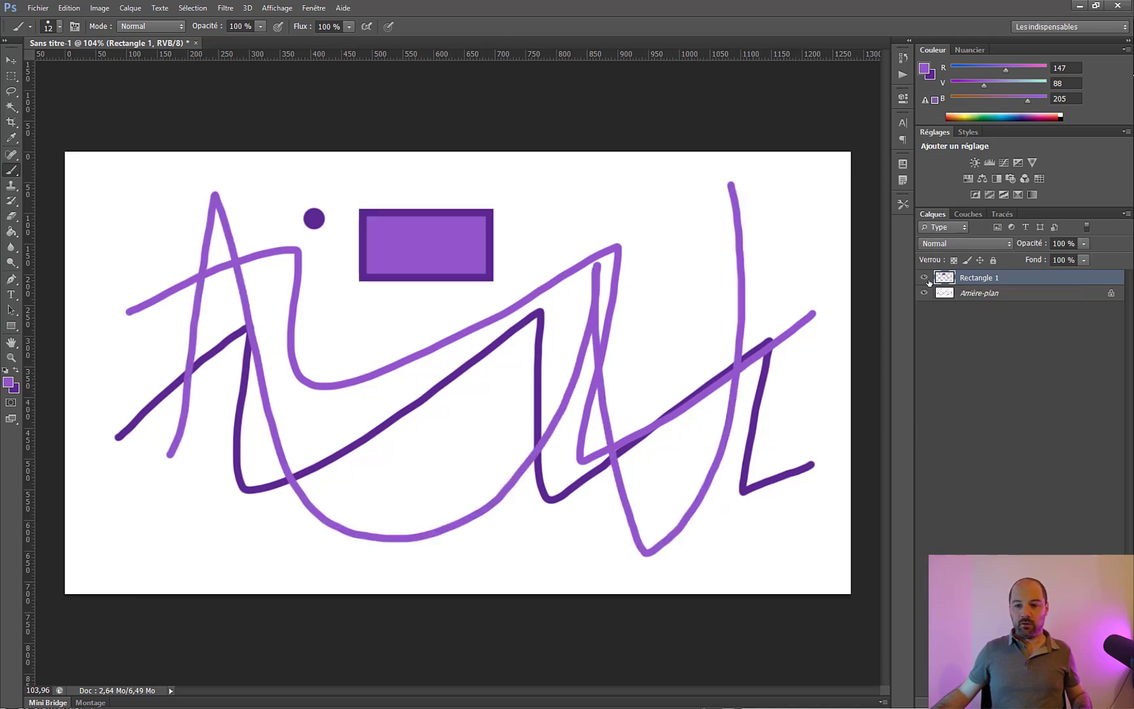
Deselect the Rectangle 1 layer and flatten the image into a single background layer.
left_click(922, 328)
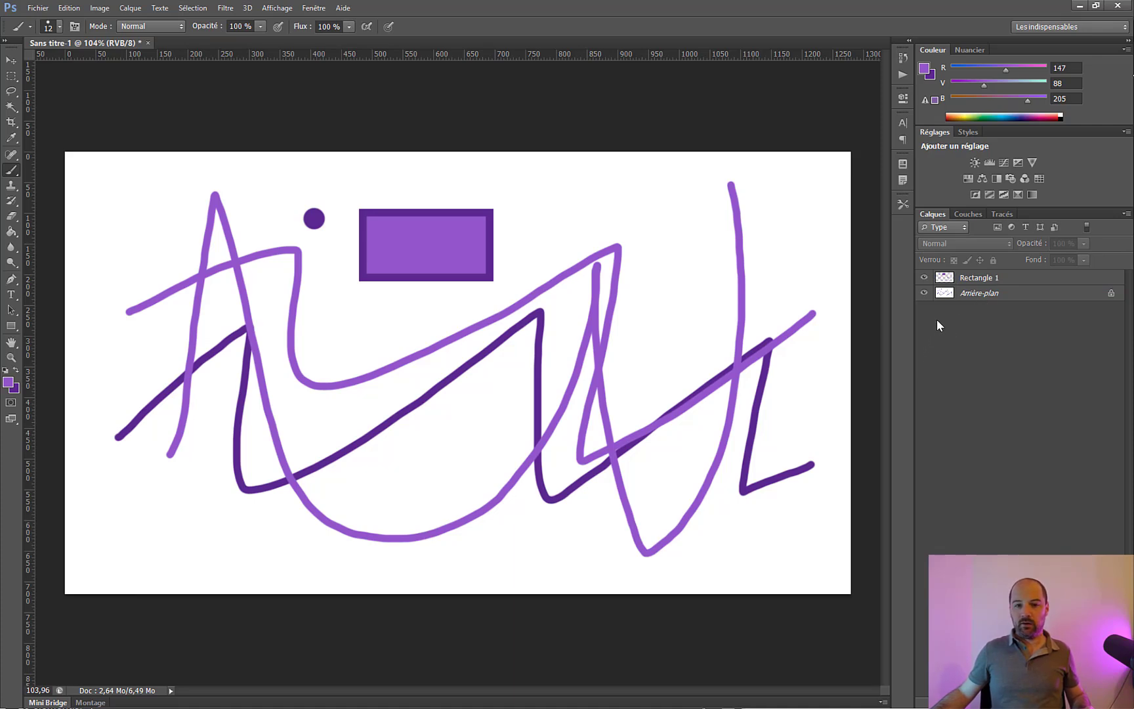
left_click(132, 8)
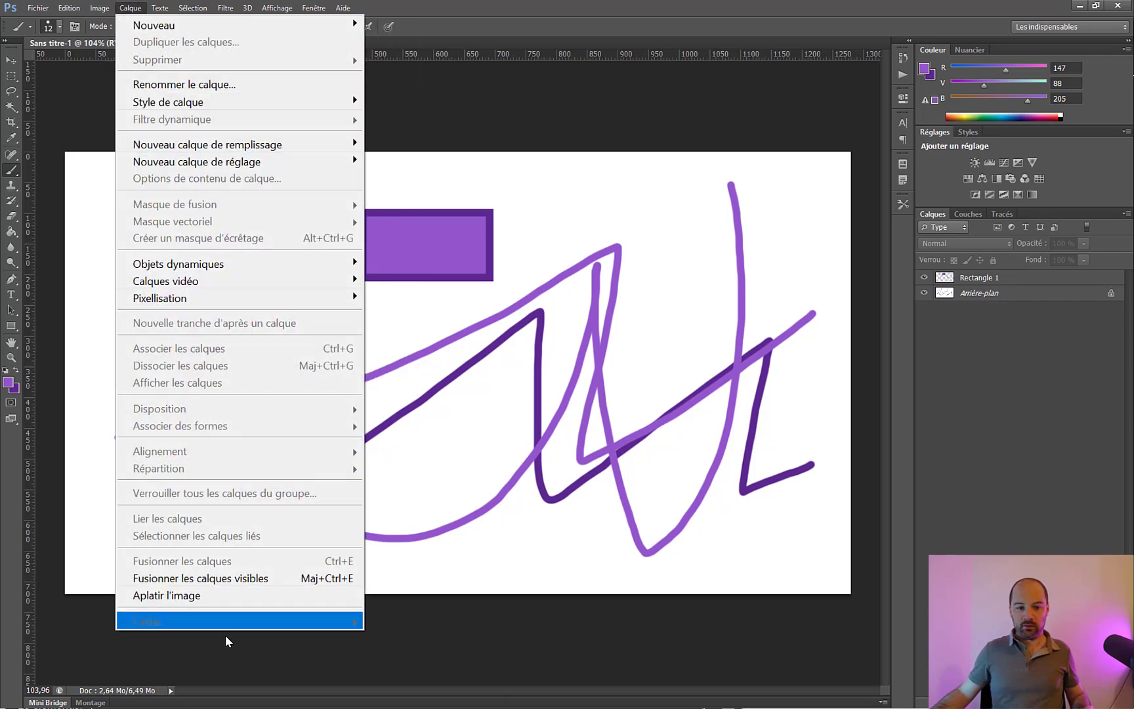
left_click(195, 595)
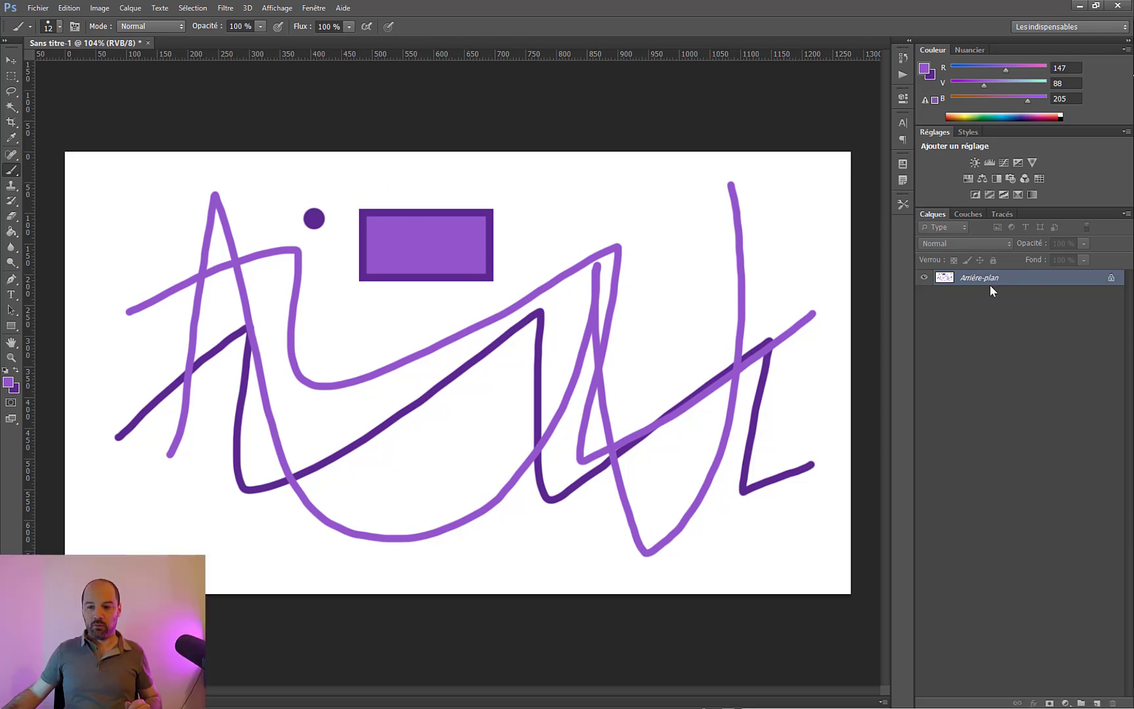
Duplicate the background layer and scribble over the copy with light purple lines using the 12 px brush.
left_click_drag(967, 280, 1096, 702)
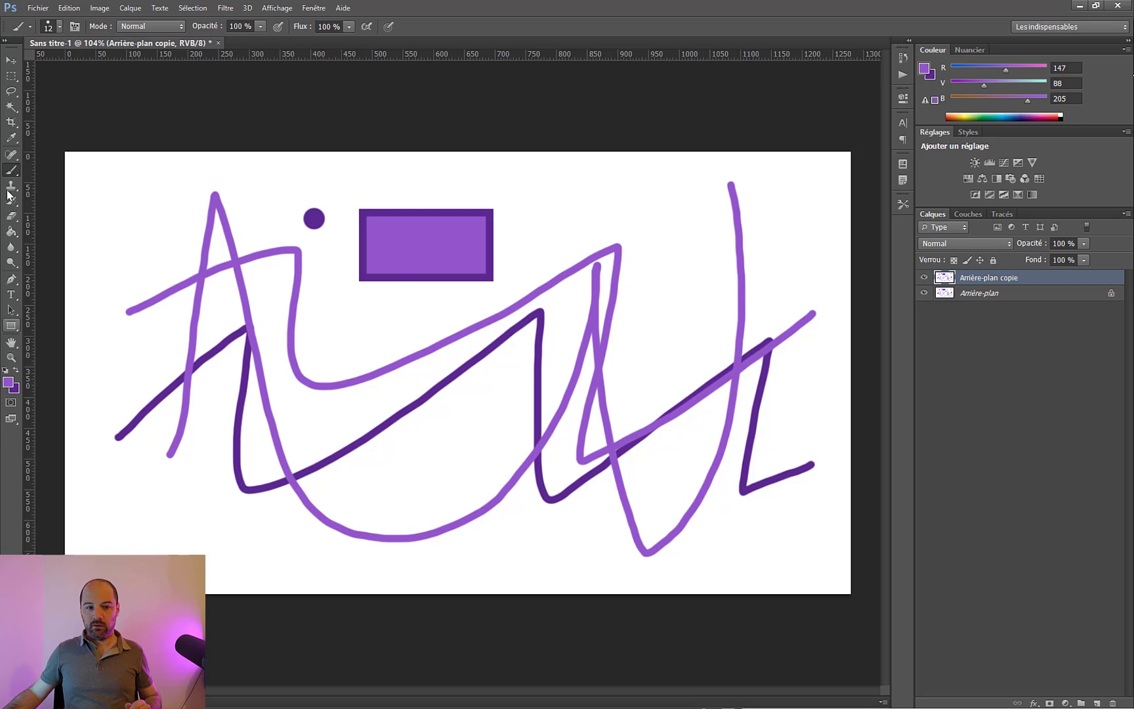
left_click_drag(168, 274, 413, 275)
mouse_move(354, 454)
left_mouse_down()
mouse_move(722, 250)
mouse_move(394, 394)
mouse_move(499, 499)
mouse_move(358, 158)
left_mouse_up()
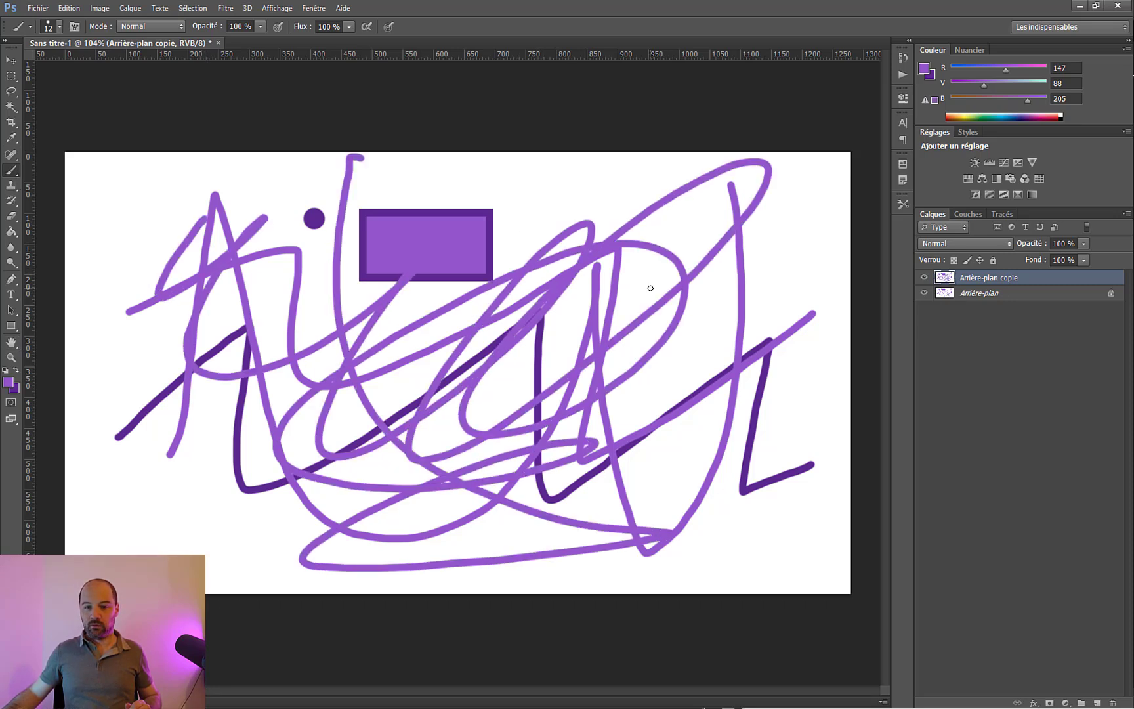
Hide the scribbled copy and convert the locked background into a regular layer named Calque 0.
left_click(925, 277)
left_click(968, 296)
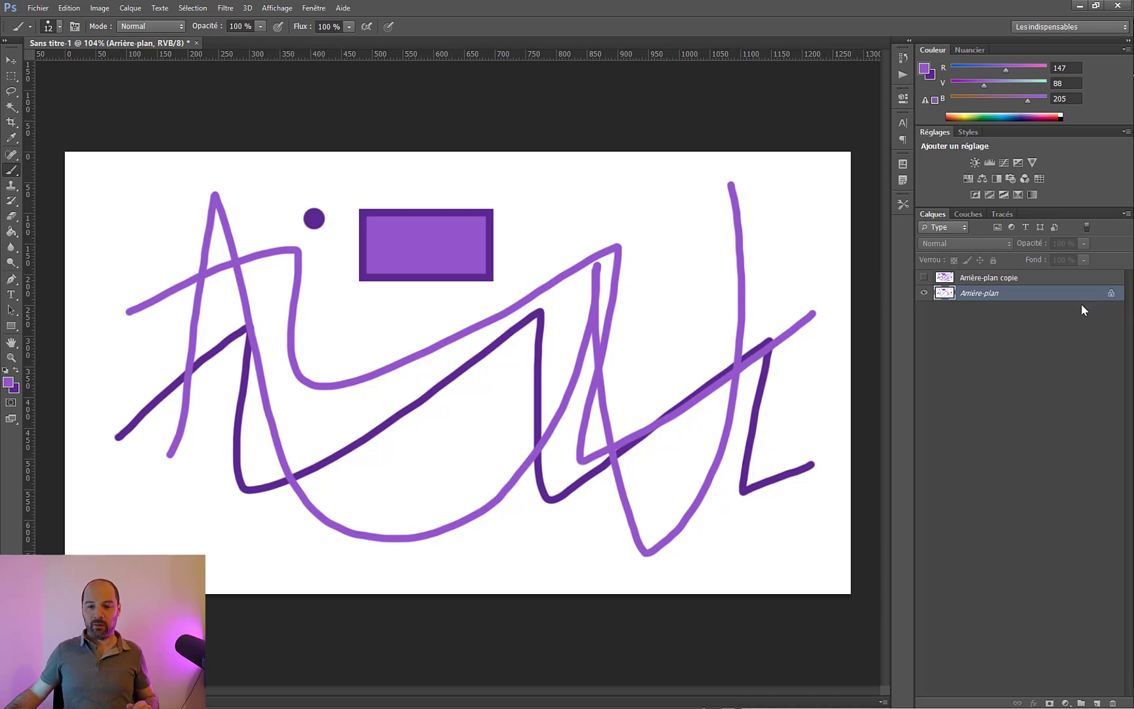
double_click(1033, 297)
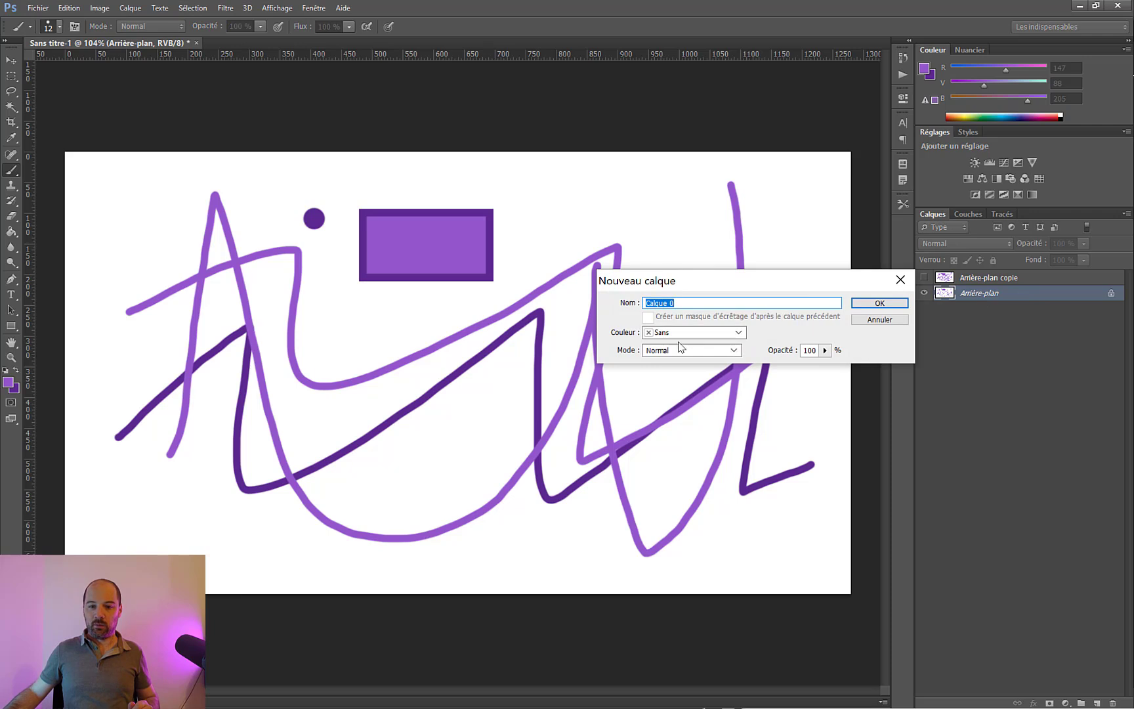
left_click(881, 304)
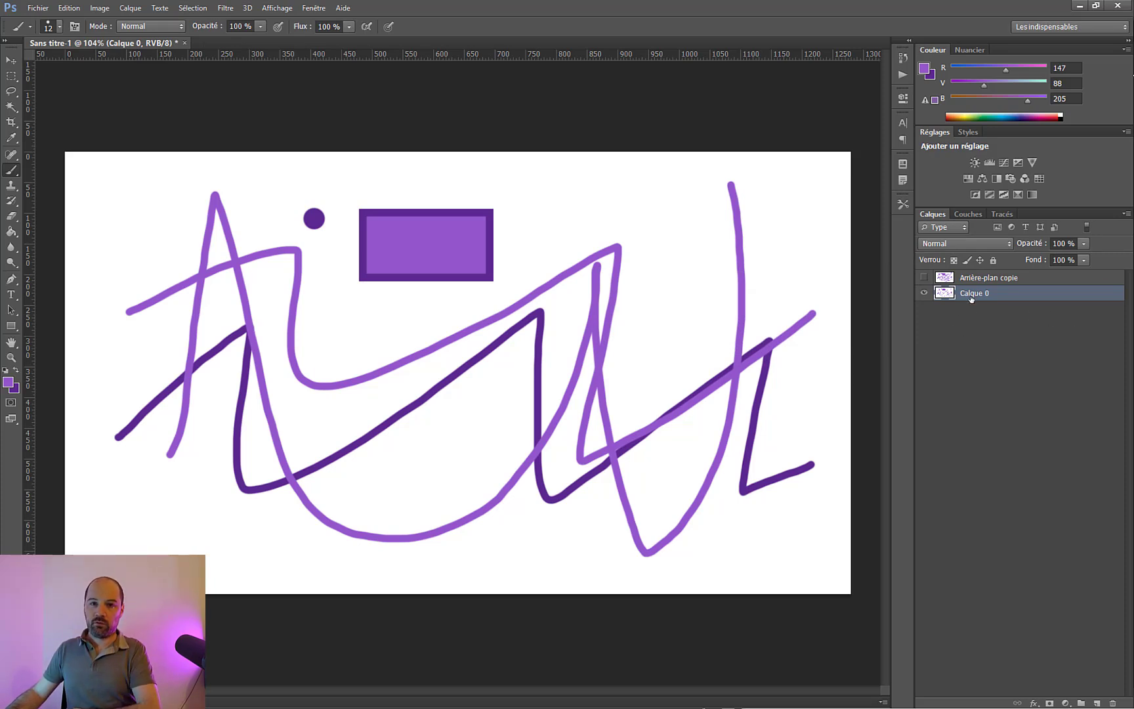
Add three new empty layers directly above Calque 0.
left_click(1098, 703)
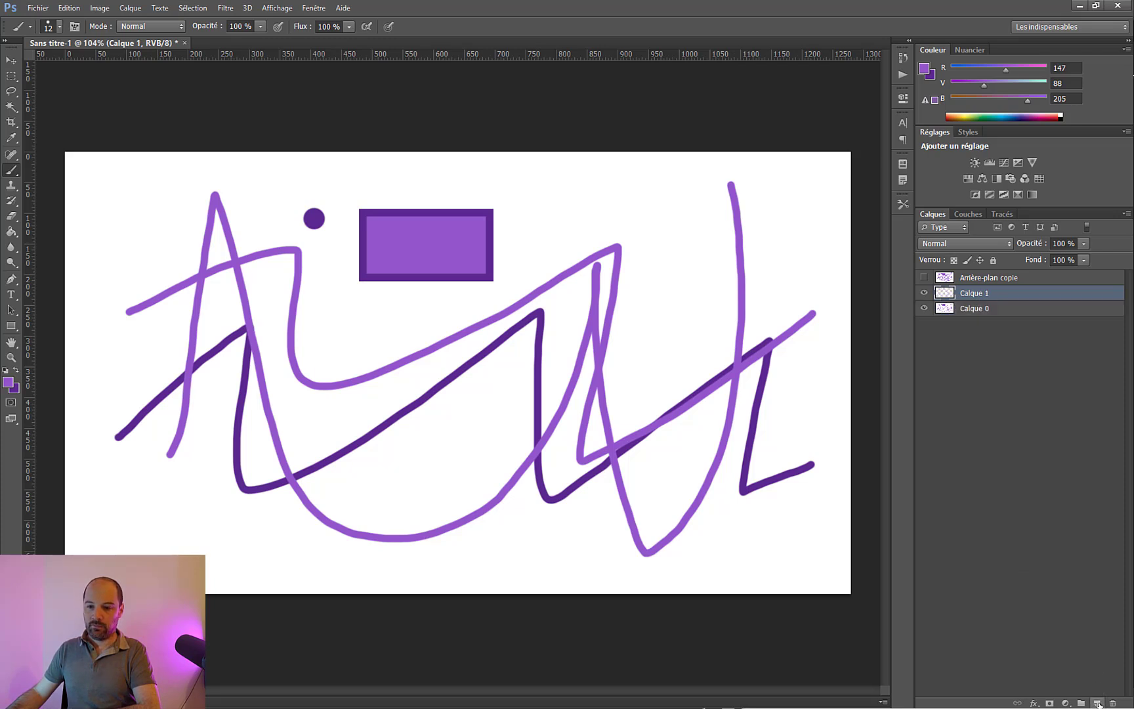
left_click(1098, 703)
left_click(1098, 703)
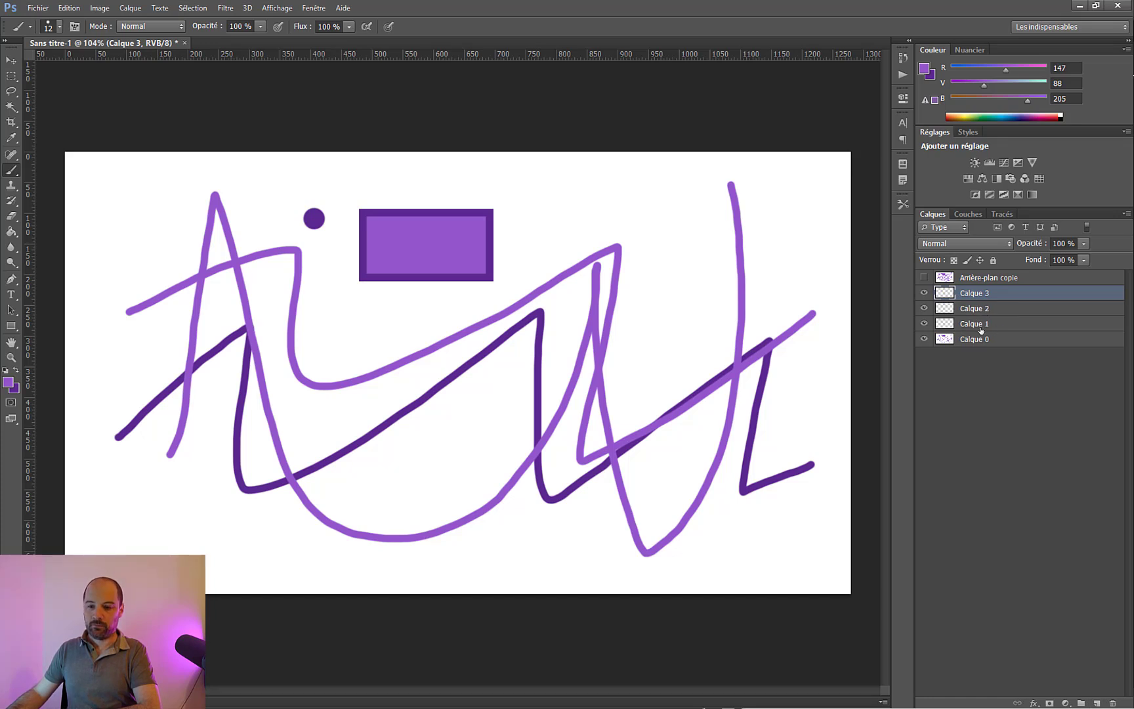
Hide and show Calque 0 and look through the three new layers to check their contents, leaving no layer selected.
left_click(924, 340)
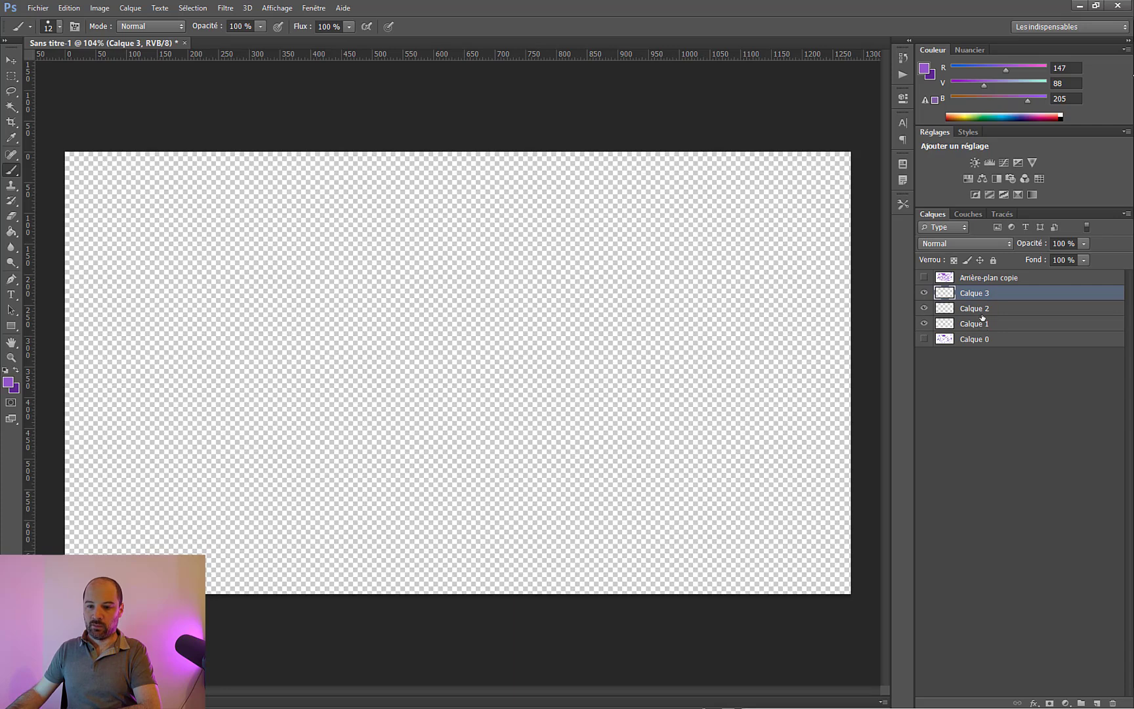
left_click(924, 339)
left_click(975, 323)
left_click(975, 308)
left_click(962, 294)
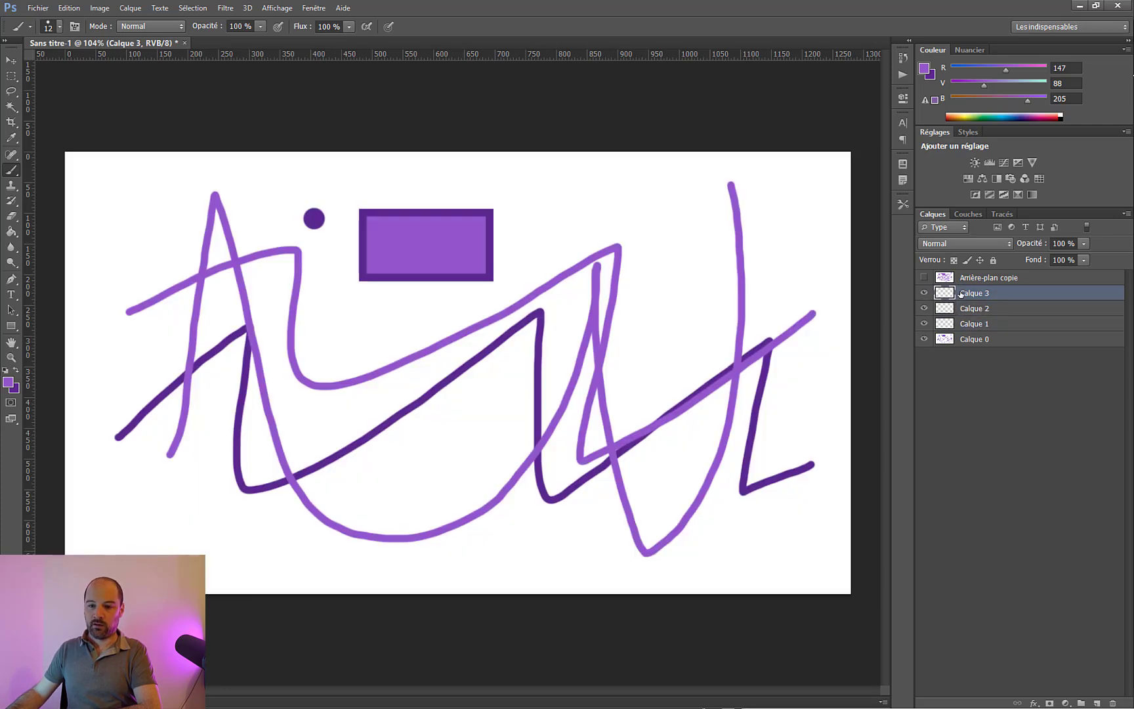
left_click(964, 314)
left_click(966, 324)
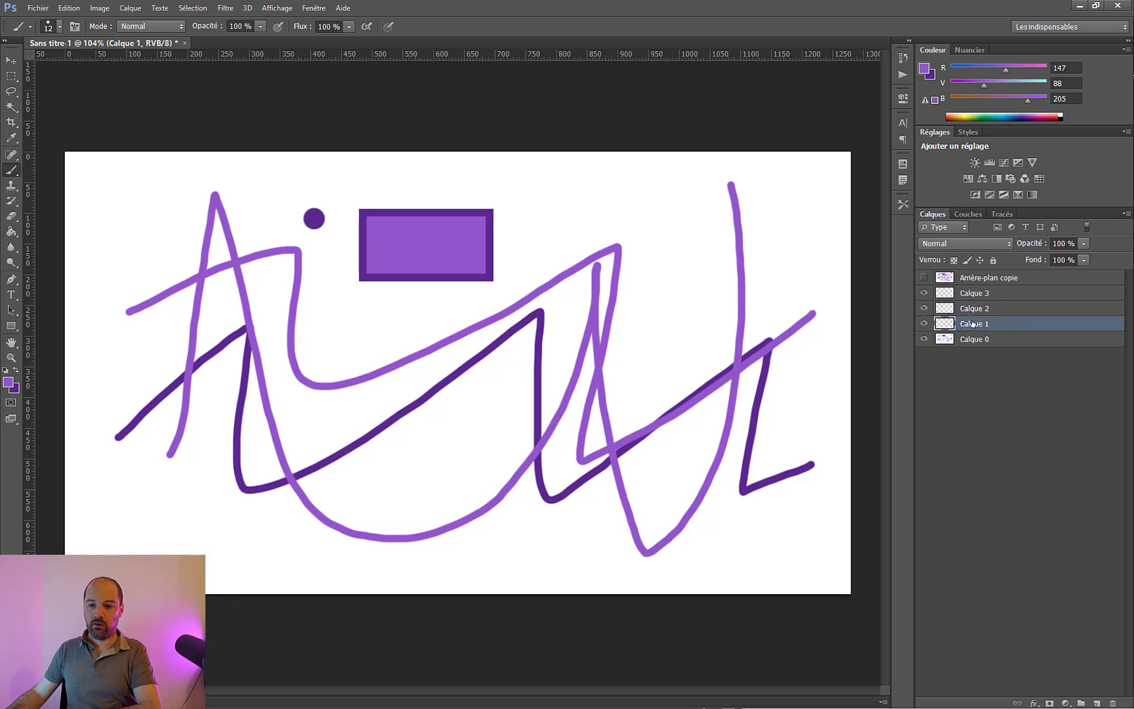
left_click(971, 366)
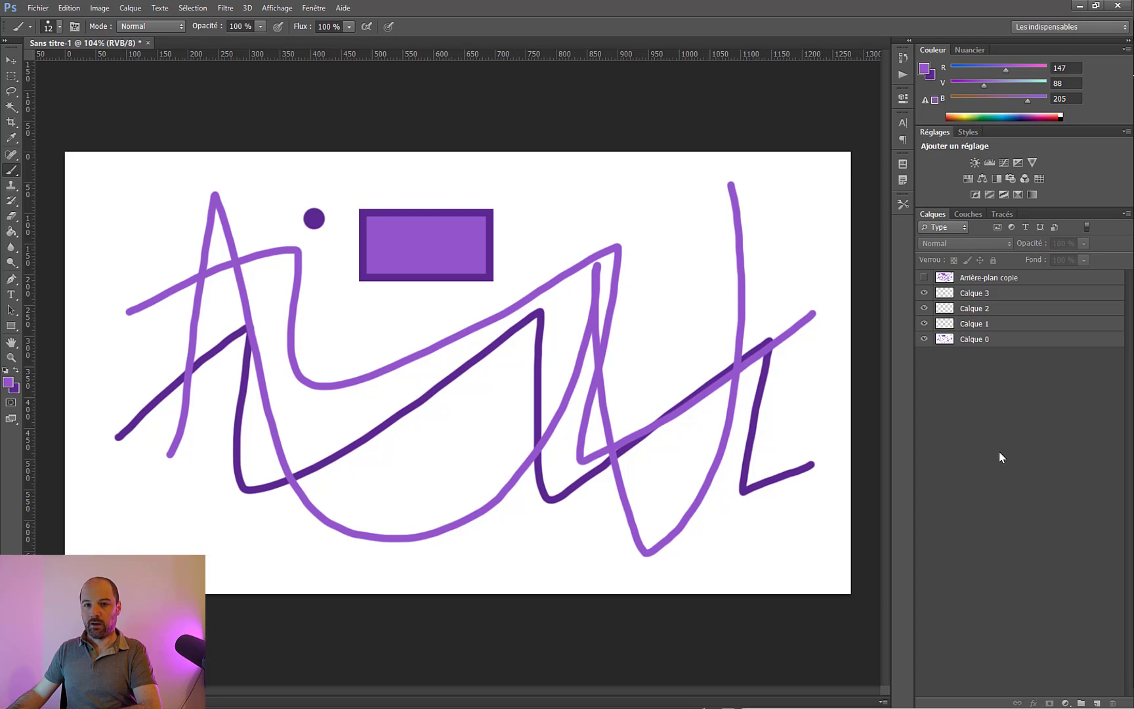
Create a layer group and move Calque 1, Calque 2 and Calque 3 into it.
left_click(1083, 702)
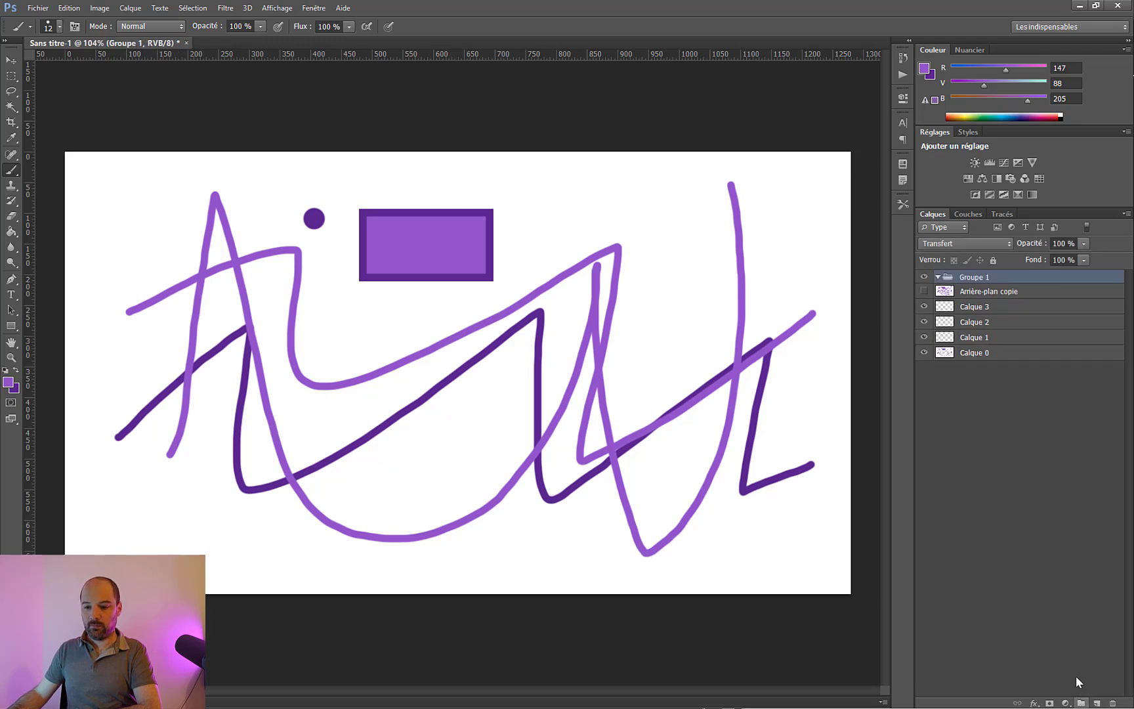
left_click(985, 337)
left_click(975, 307, "shift")
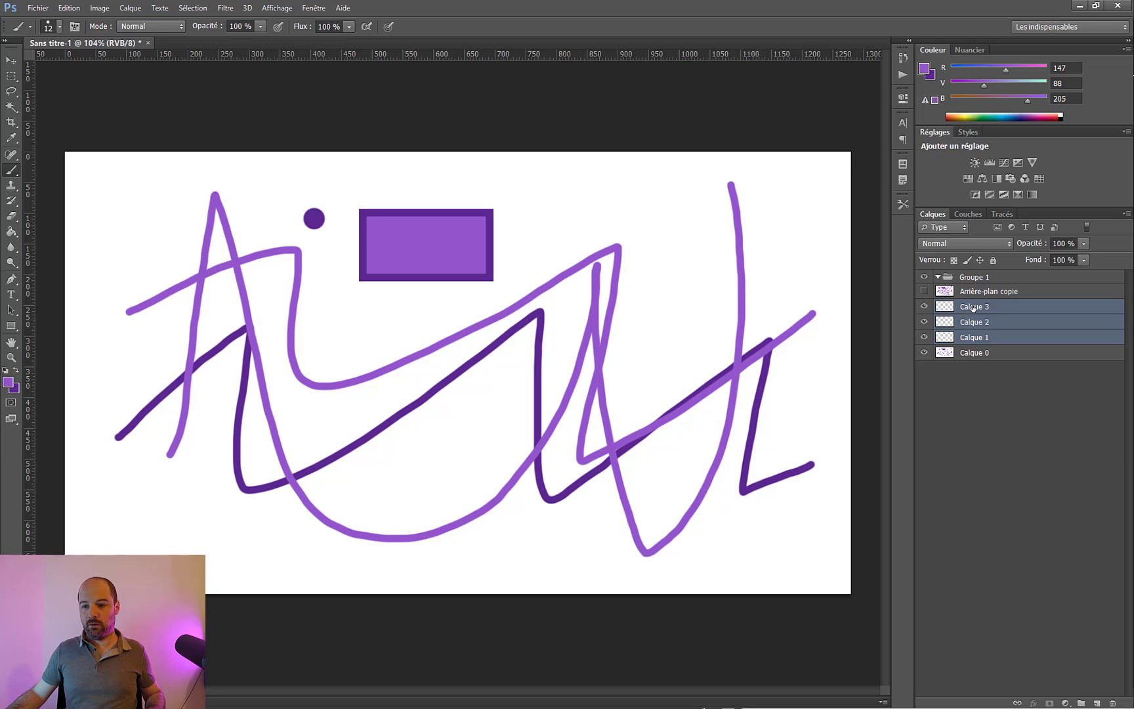
mouse_move(973, 306)
left_mouse_down()
mouse_move(972, 281)
mouse_move(978, 291)
left_mouse_up()
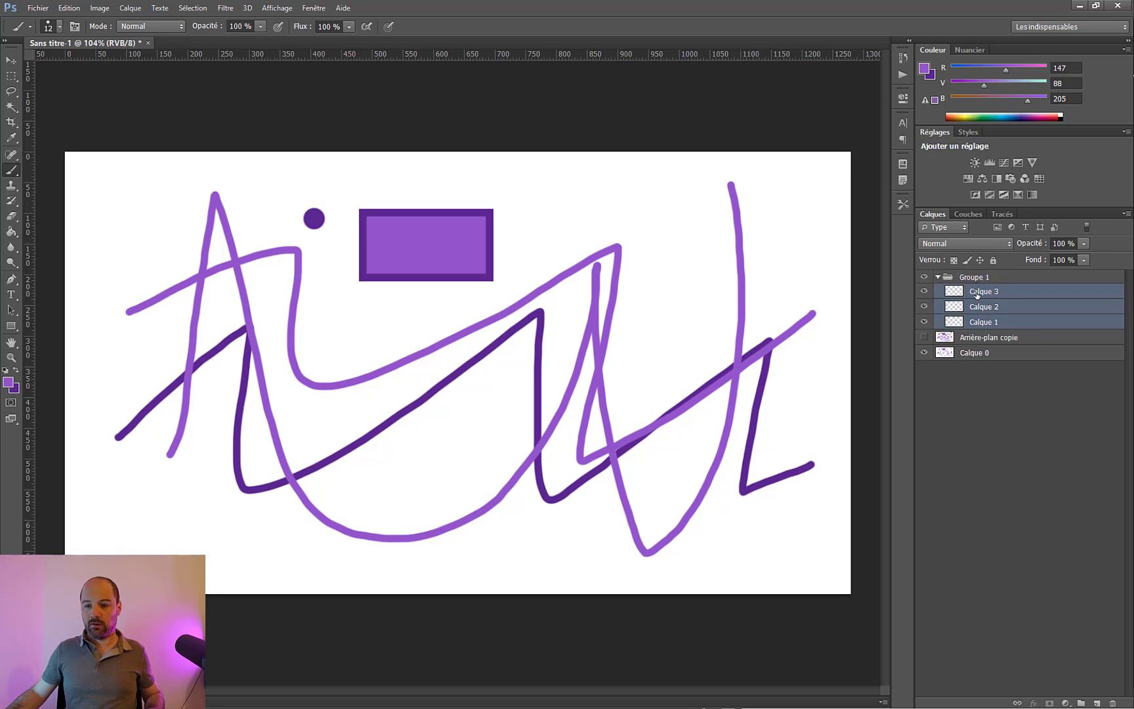
Collapse and expand Groupe 1 and switch its visibility off and on, leaving the group hidden and collapsed.
left_click(939, 276)
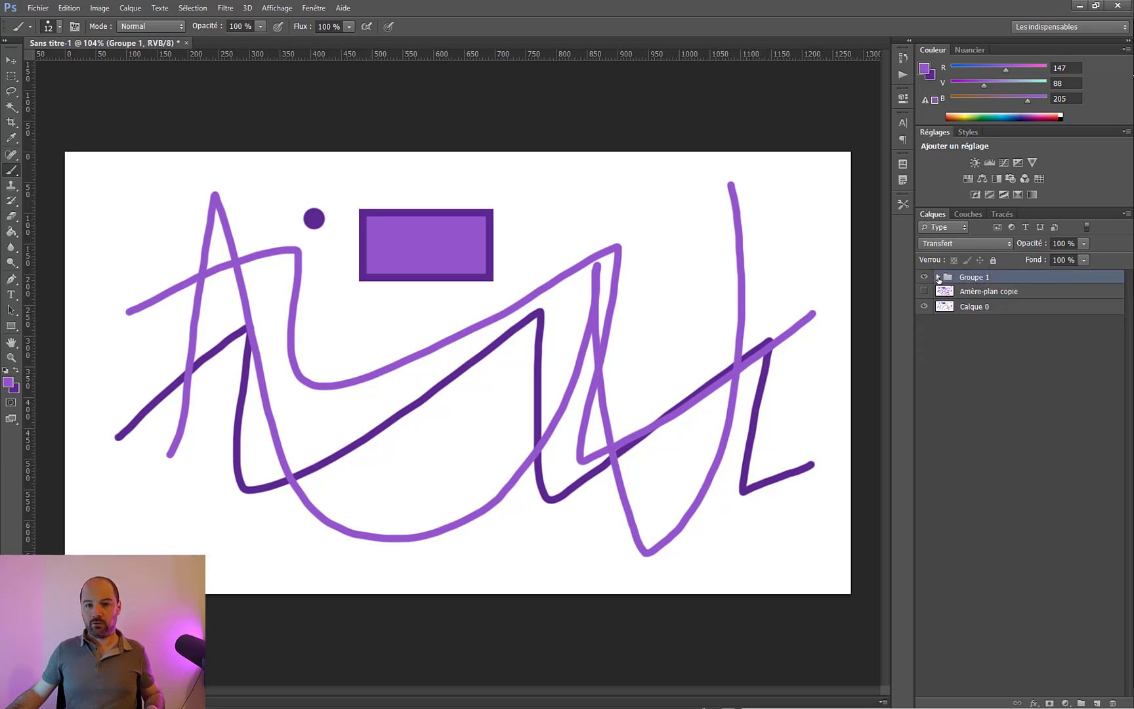
left_click(938, 277)
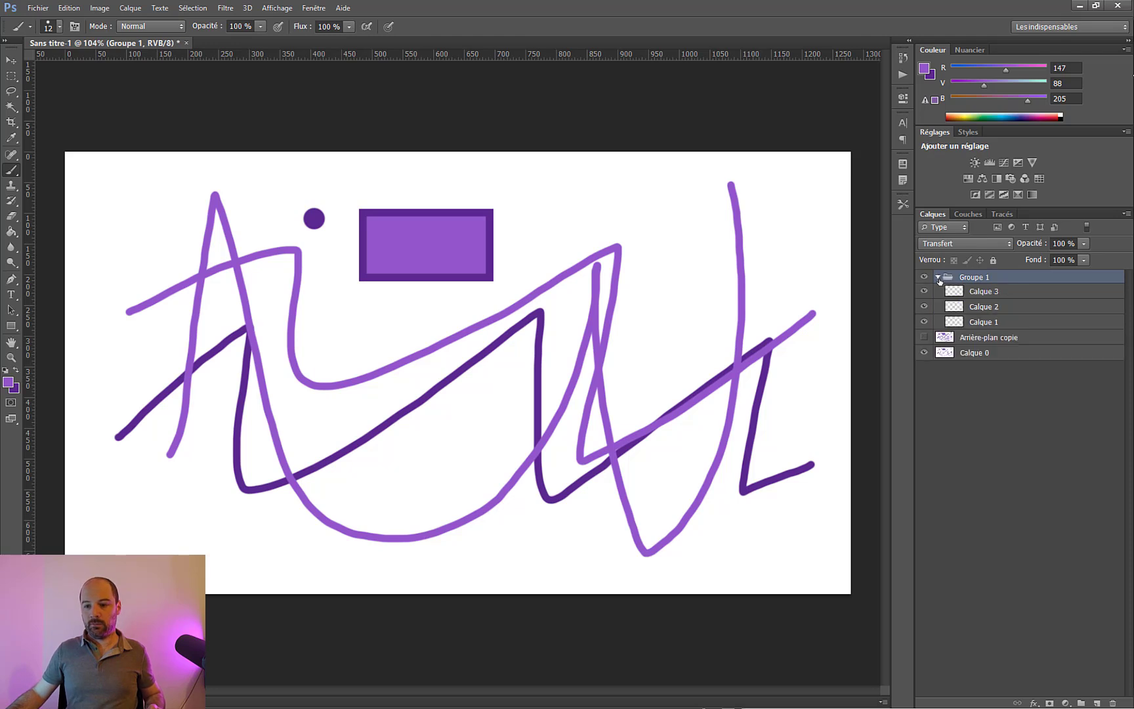
left_click(924, 277)
left_click(924, 277)
left_click(924, 277)
left_click(924, 278)
left_click(924, 278)
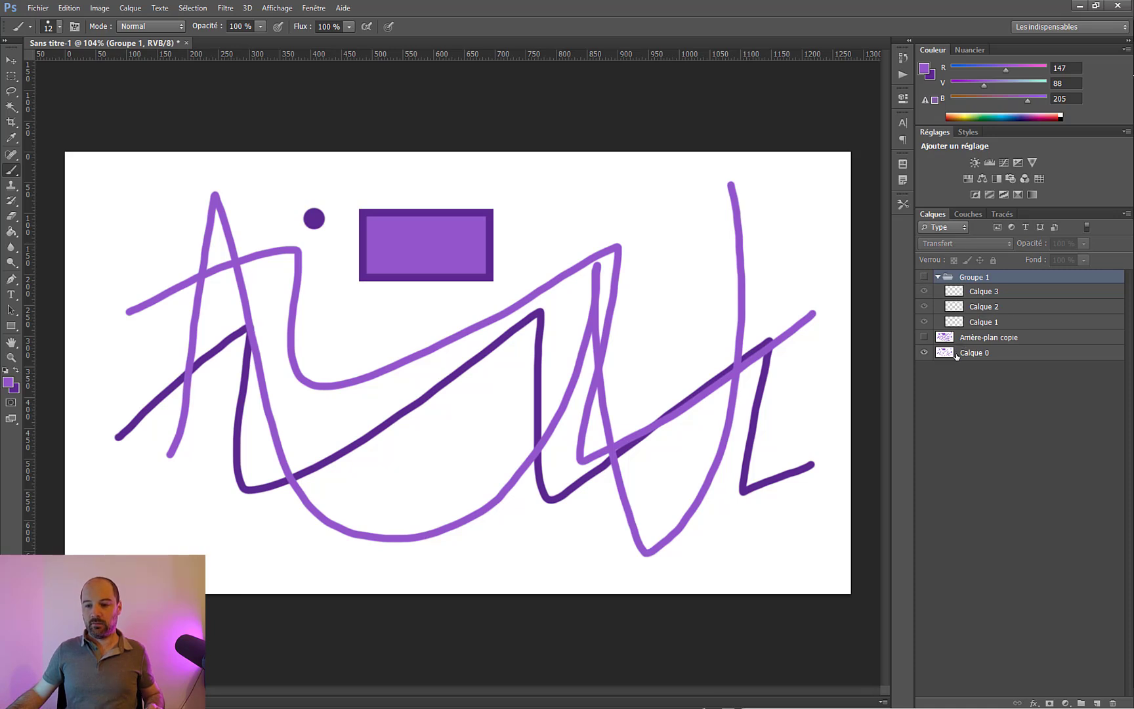
left_click(937, 277)
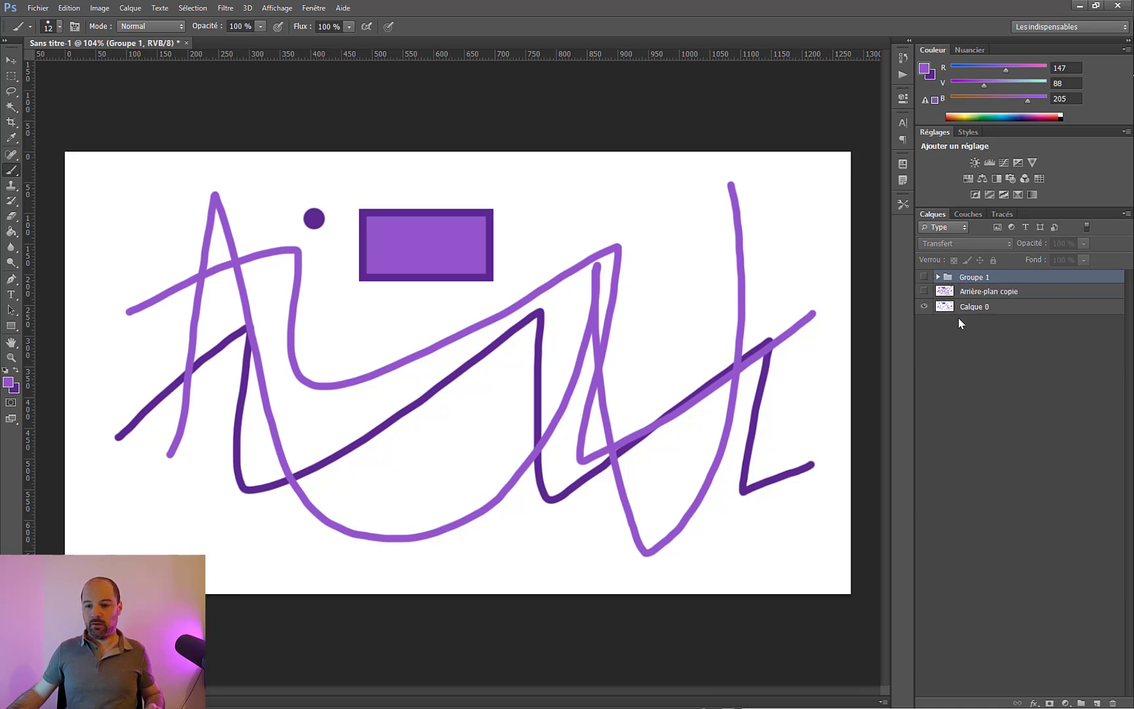
Select Calque 0 and set the foreground colour to mustard yellow, hex ceb00b.
left_click(955, 310)
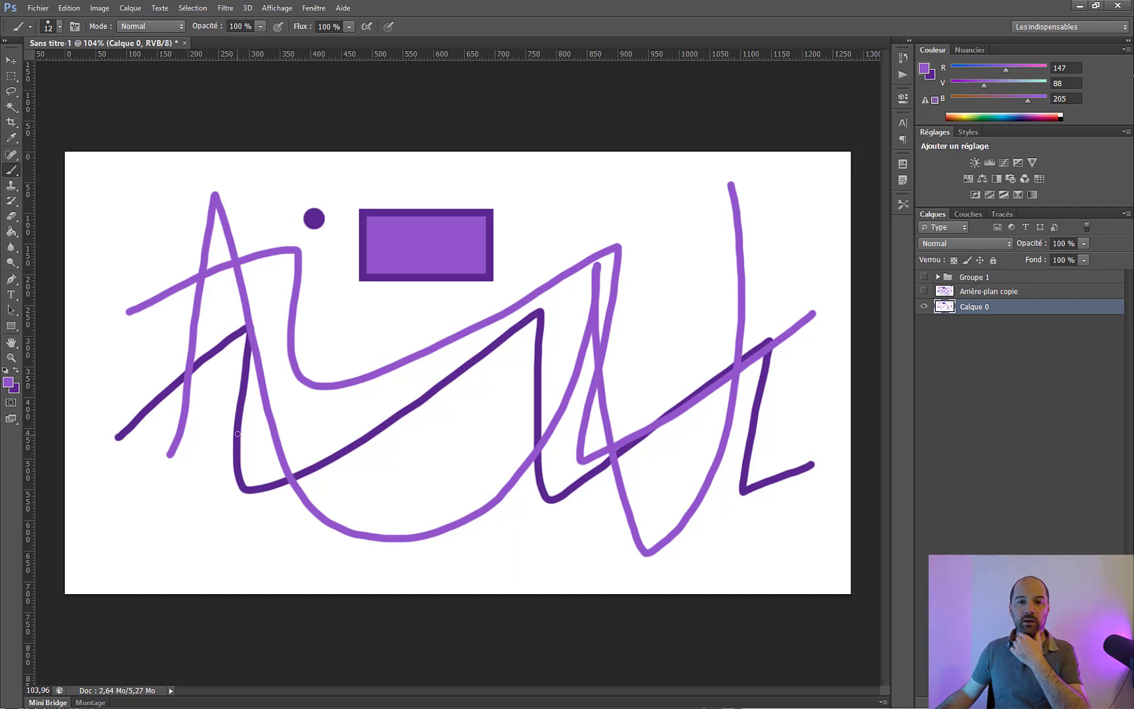
left_click(8, 384)
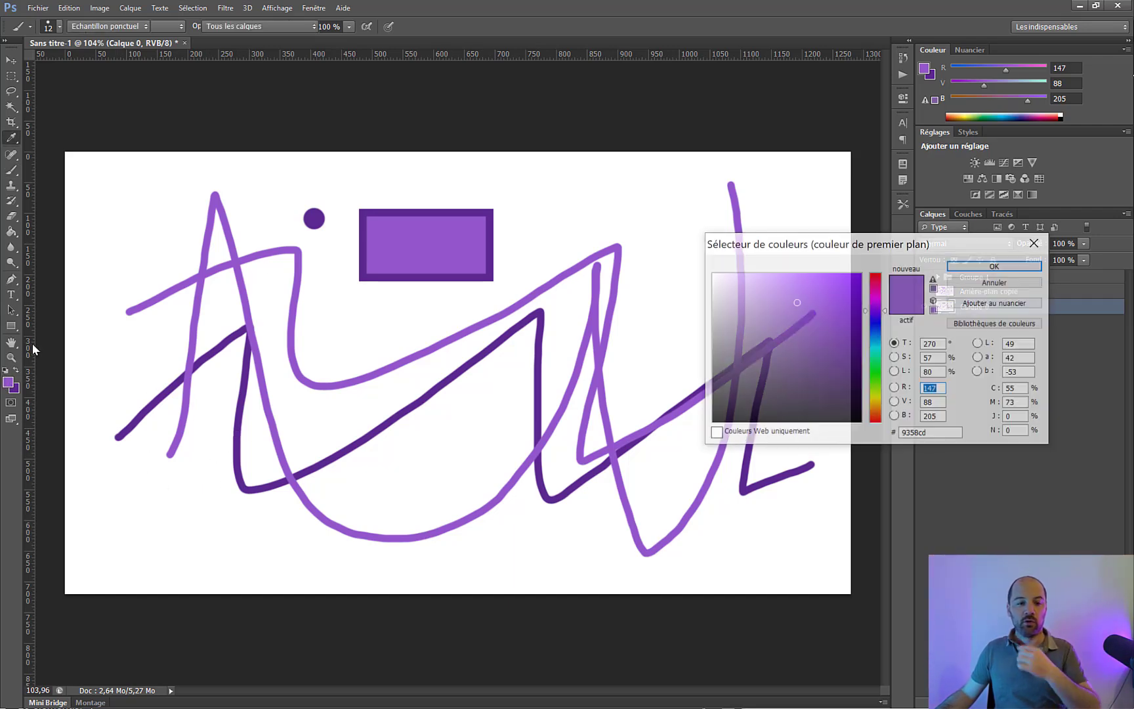
left_click(875, 402)
left_click(854, 302)
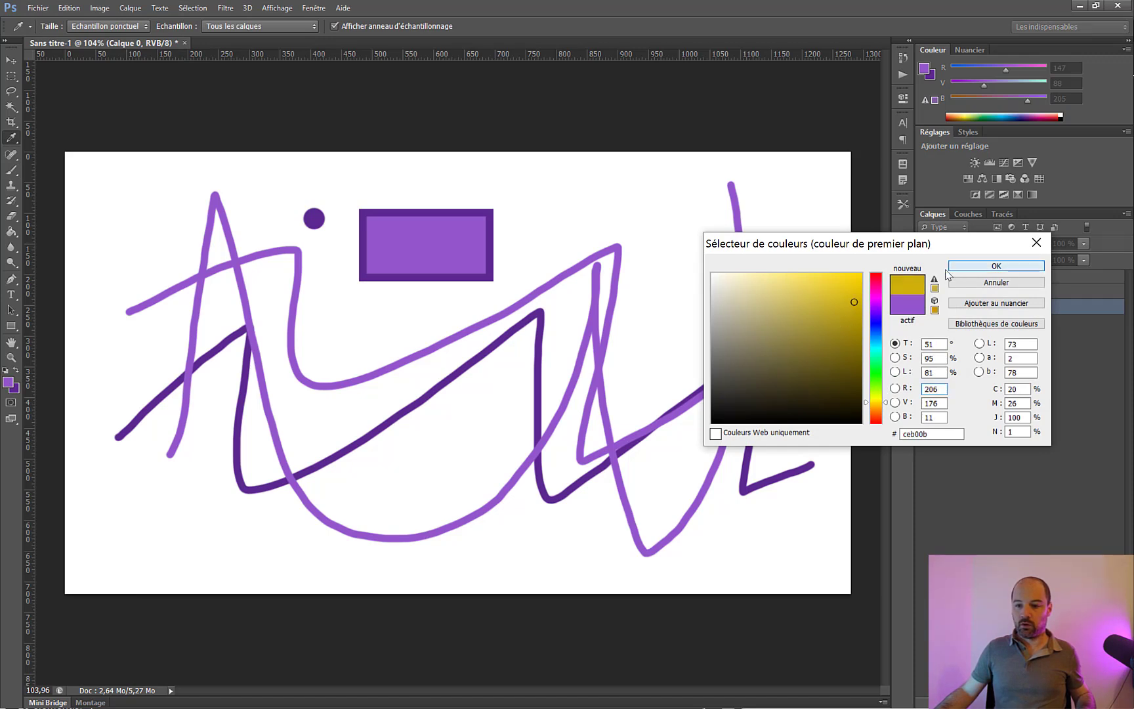
left_click(996, 266)
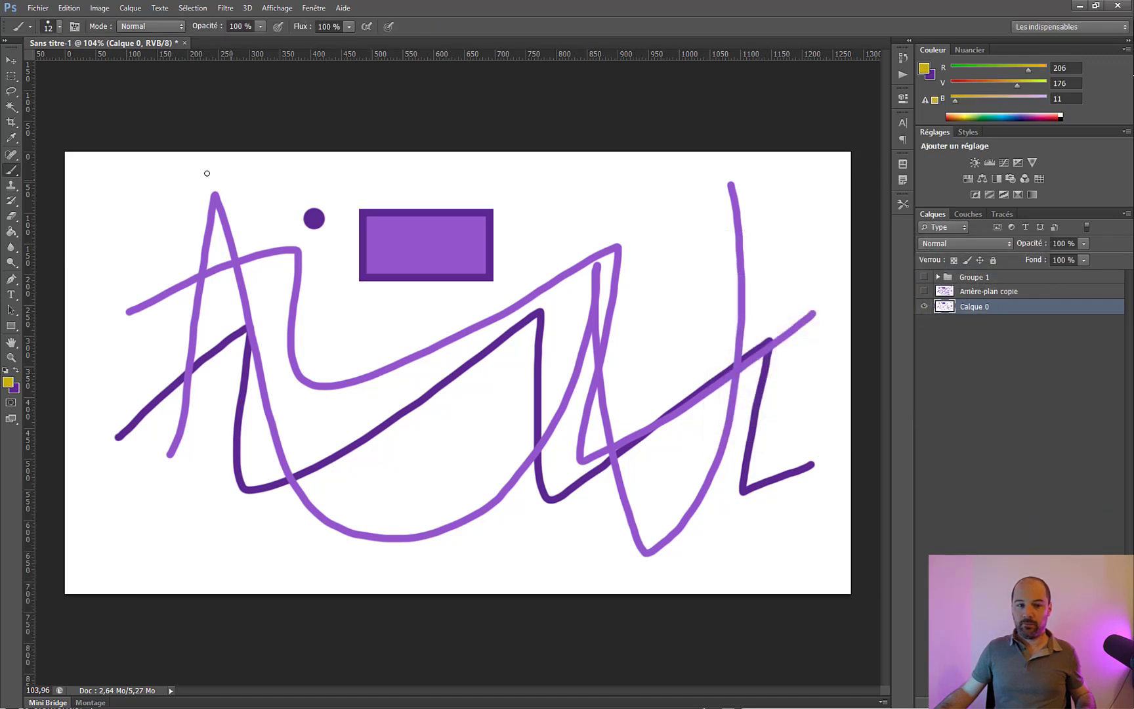
Enlarge the brush to 267 px and paint a thick yellow band across the lower part of the canvas.
left_click(58, 28)
left_click_drag(54, 61, 114, 64)
mouse_move(96, 493)
left_mouse_down()
mouse_move(333, 479)
mouse_move(805, 476)
left_mouse_up()
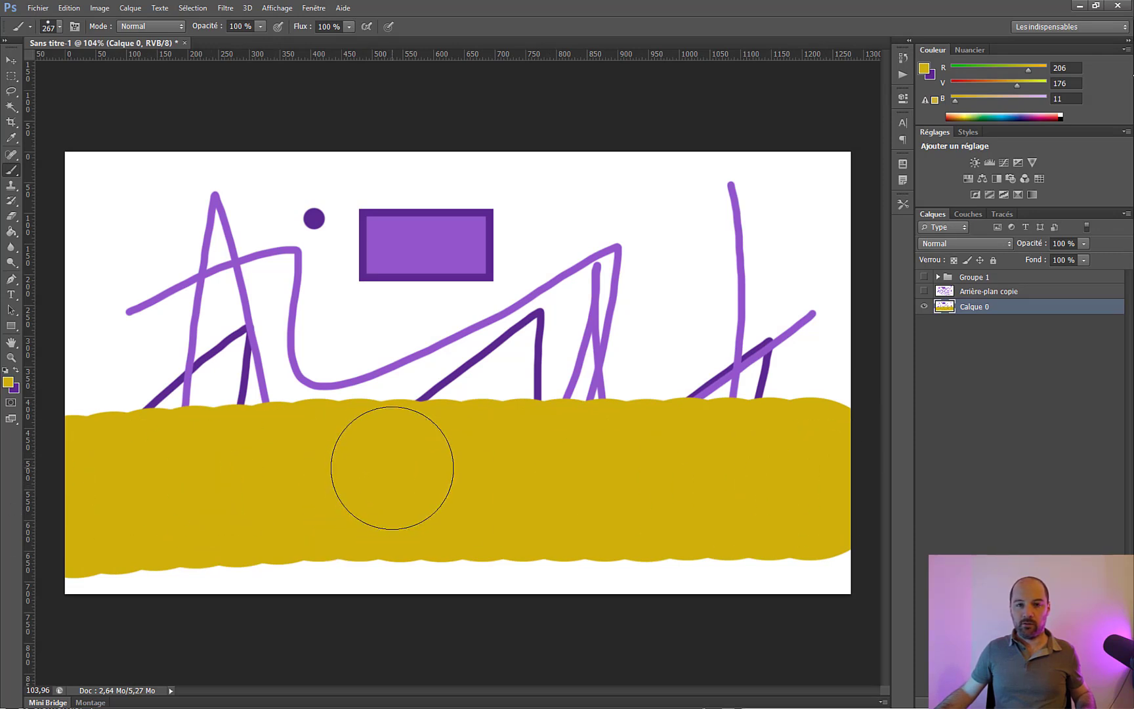
Add the text "MON TITRE" on the yellow band and move it closer to the band's centre.
left_click(12, 298)
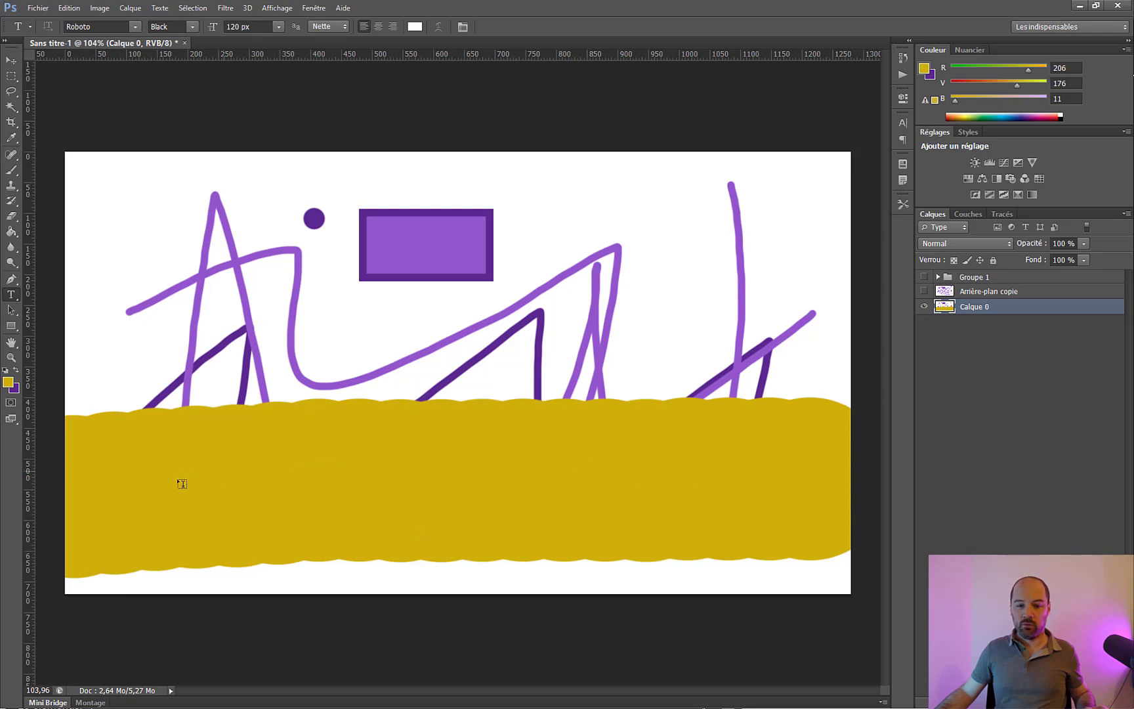
left_click(211, 486)
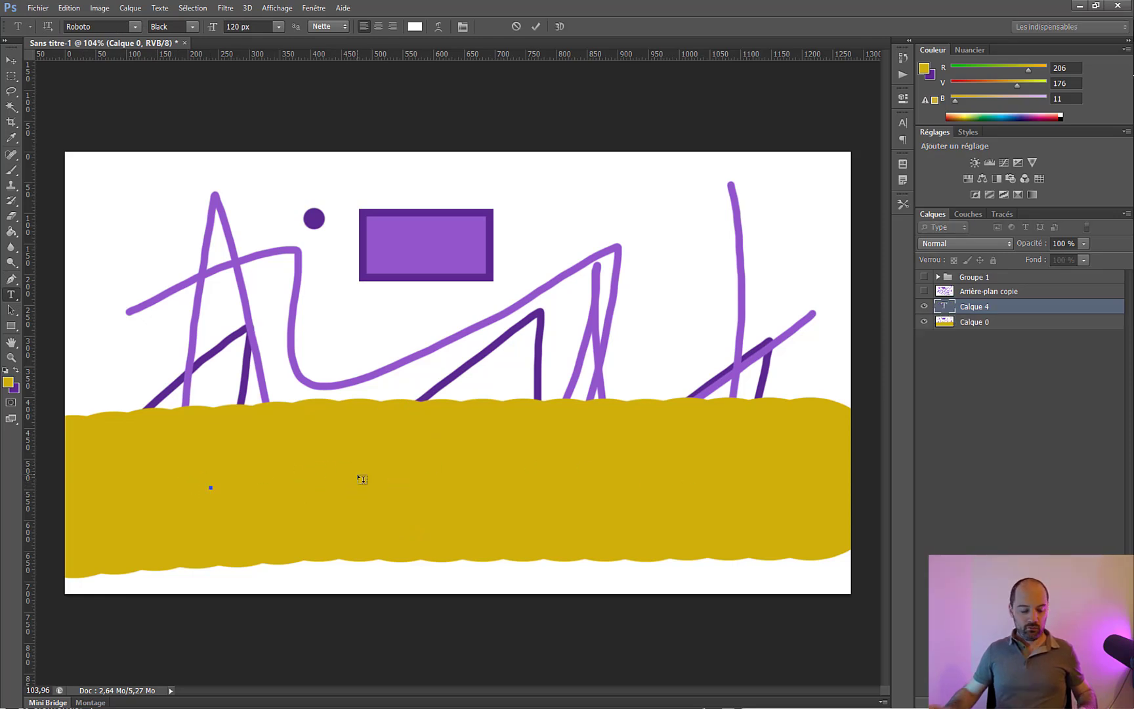
type("MON TITRE")
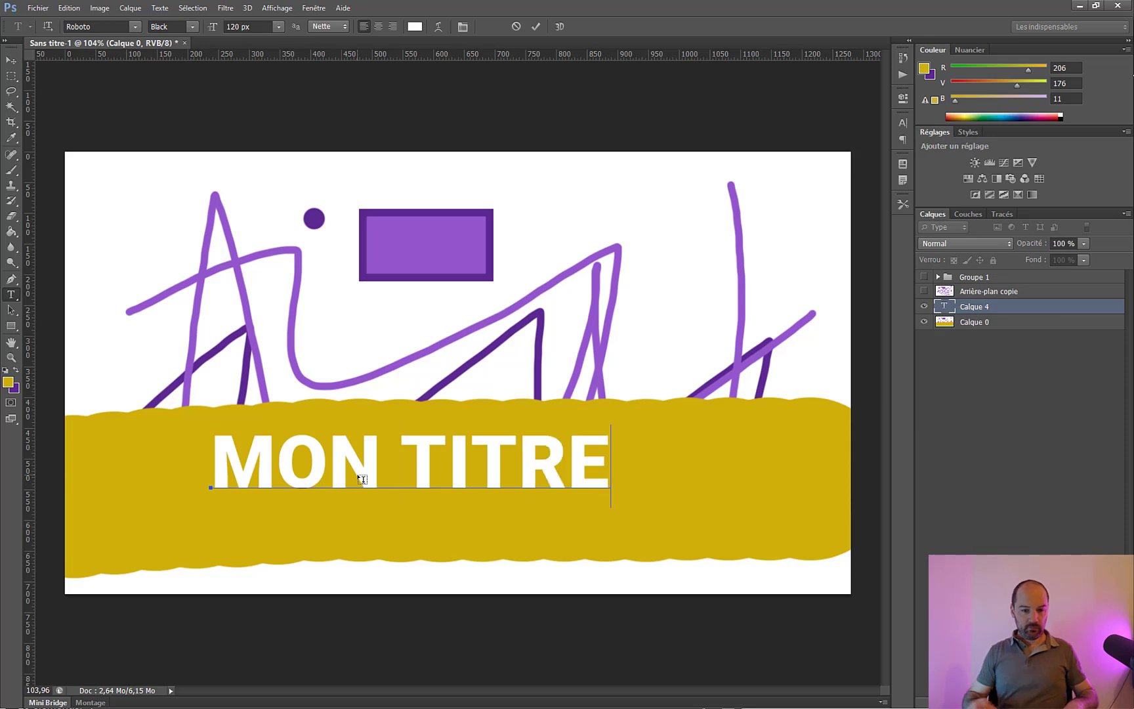
key("ctrl+a")
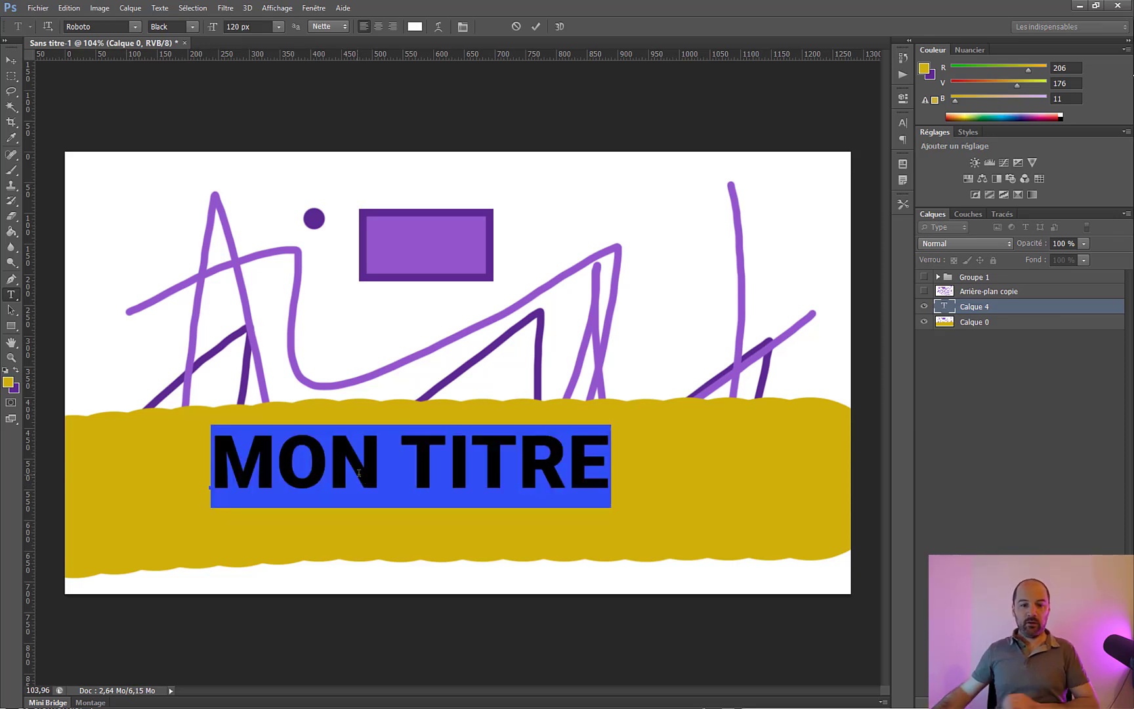
left_click(11, 62)
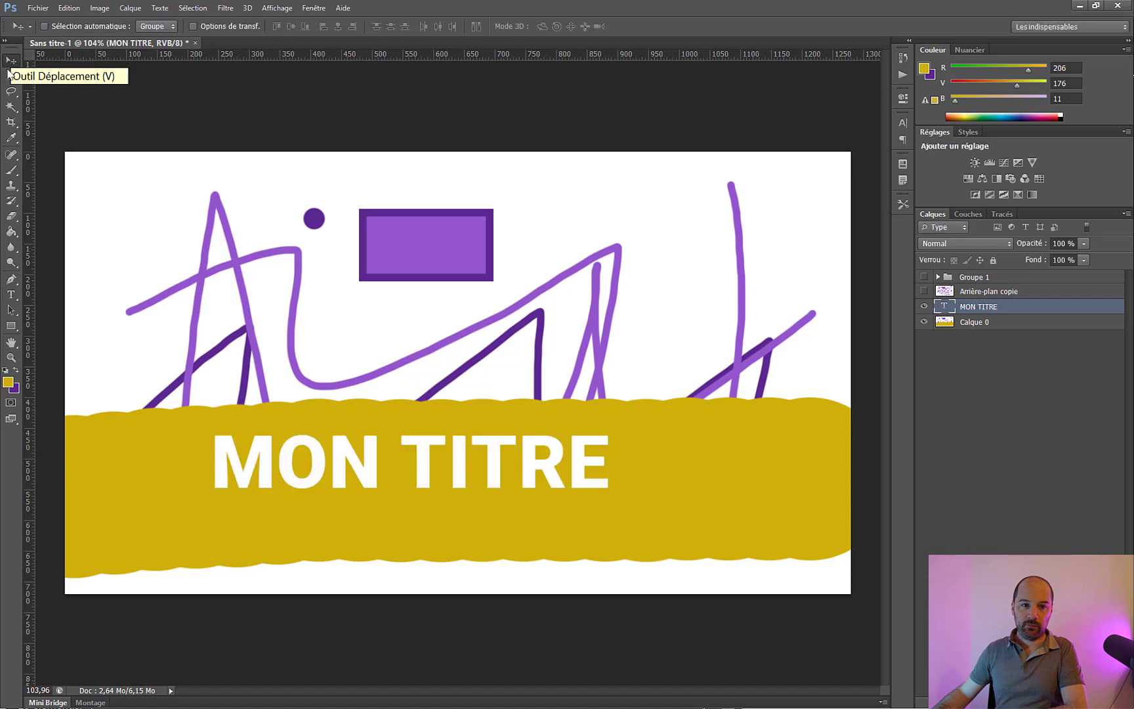
left_click_drag(428, 478, 500, 500)
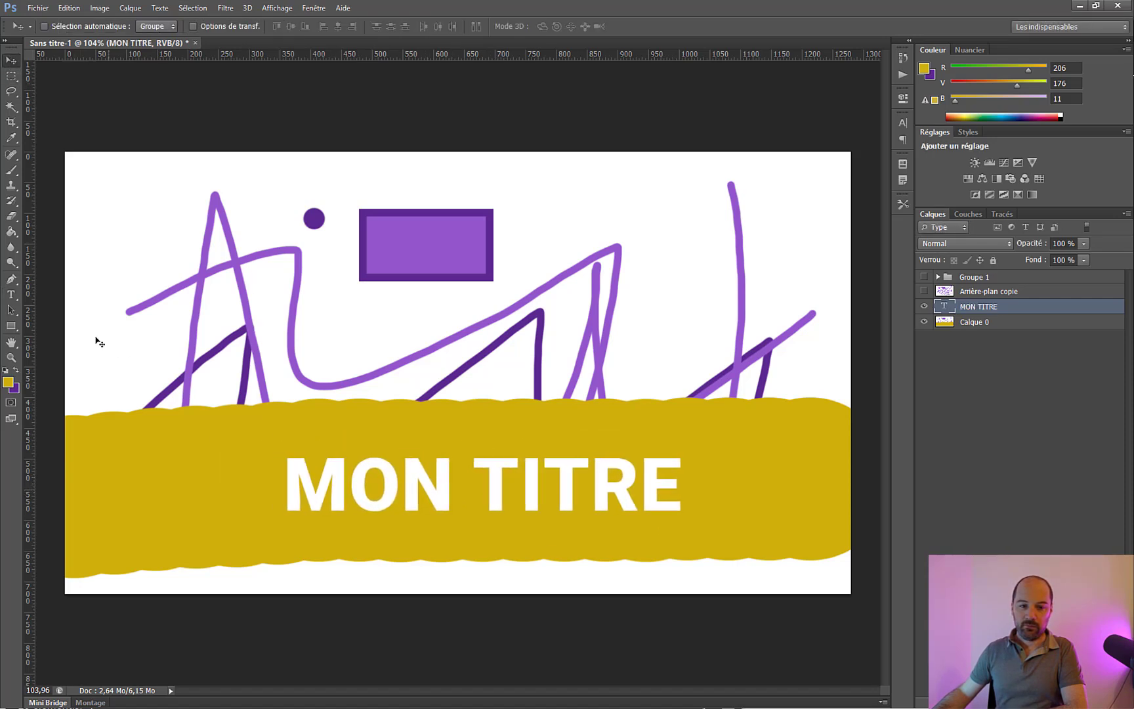
Change the whole "MON TITRE" text to the Bold style and set its size to 135 px.
left_click(11, 295)
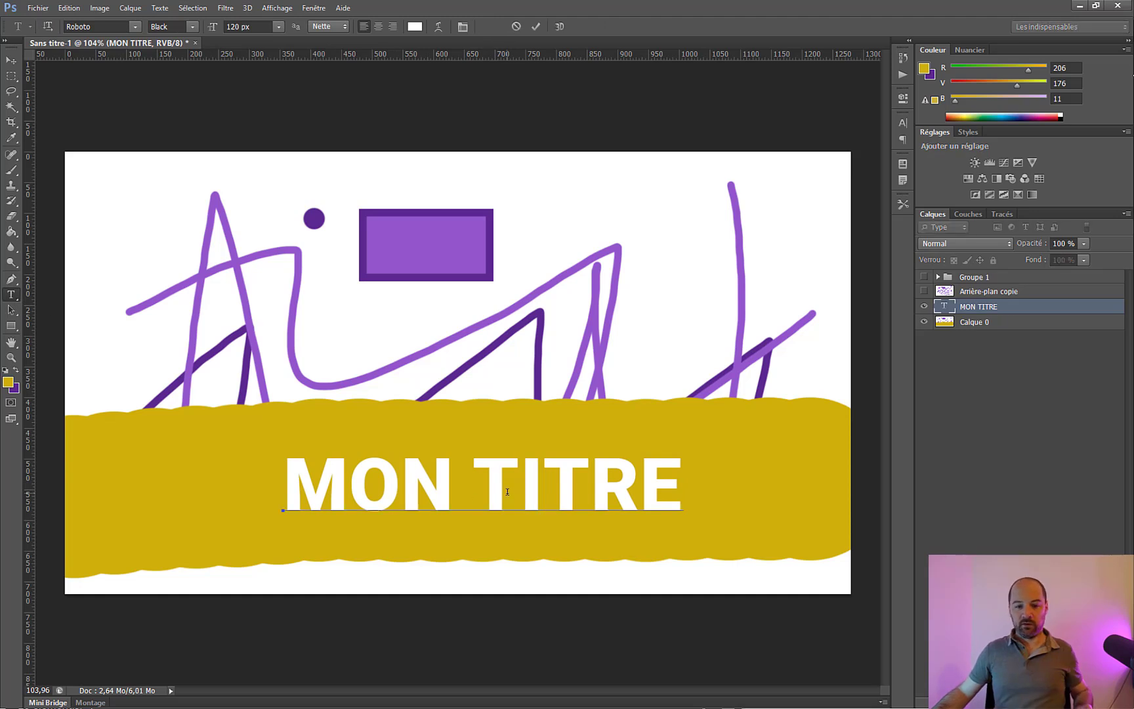
triple_click(512, 501)
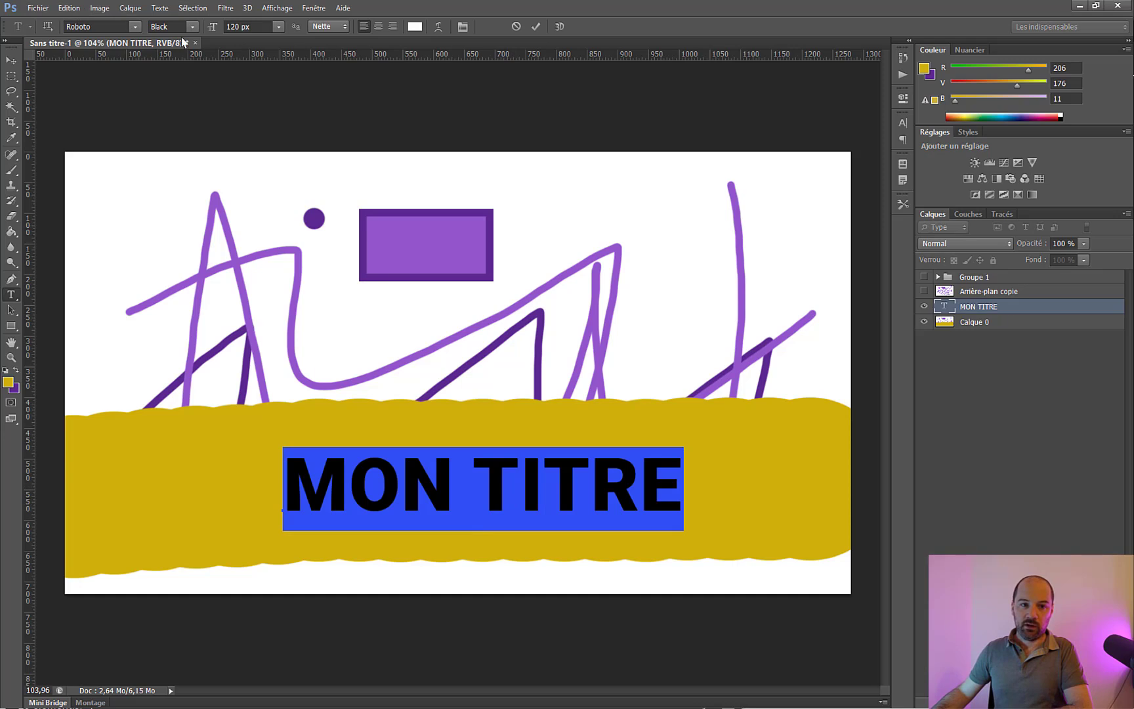
left_click(195, 26)
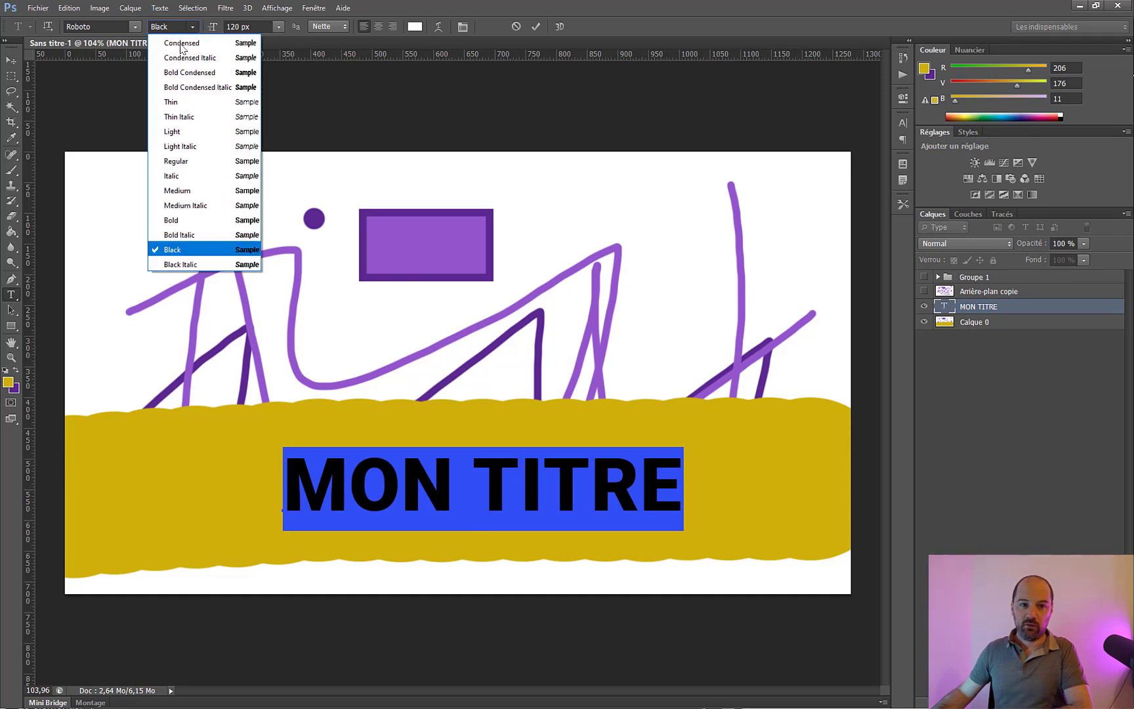
left_click(200, 223)
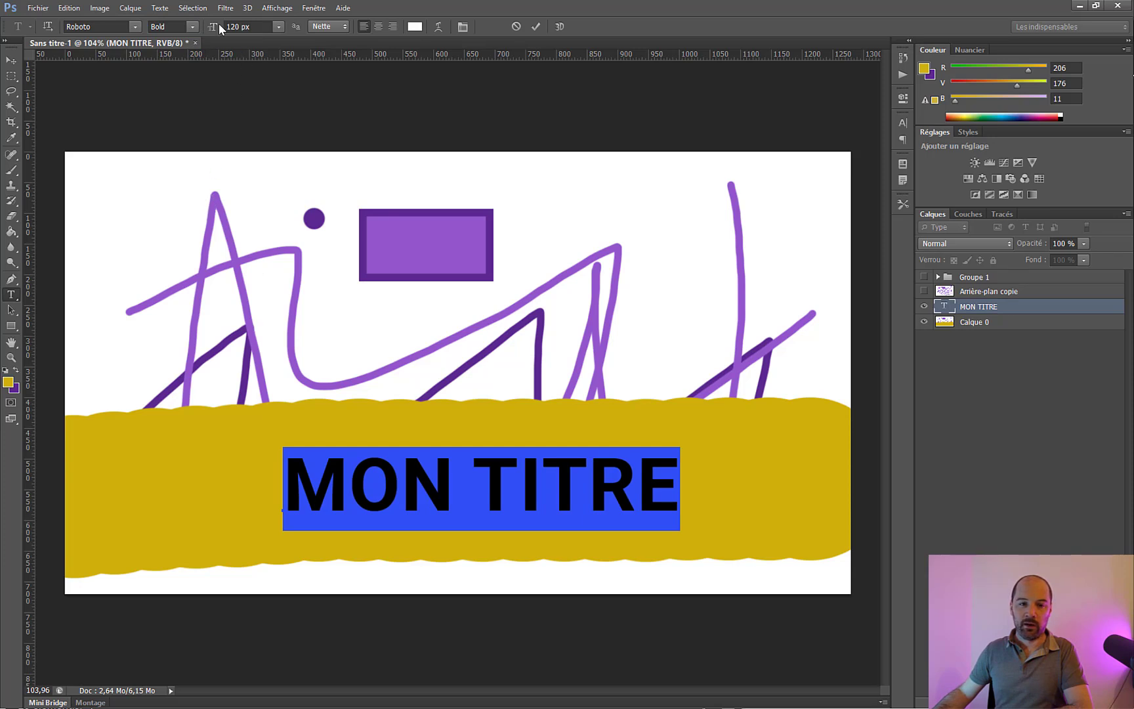
left_click_drag(223, 31, 228, 36)
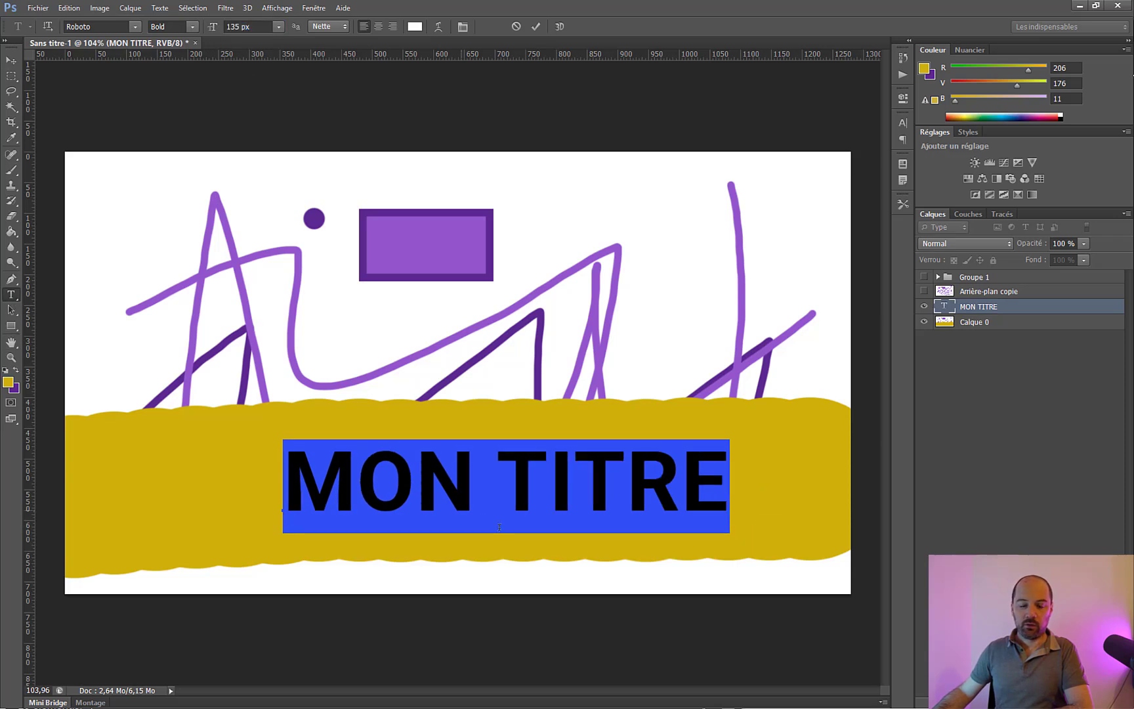
left_click(518, 481)
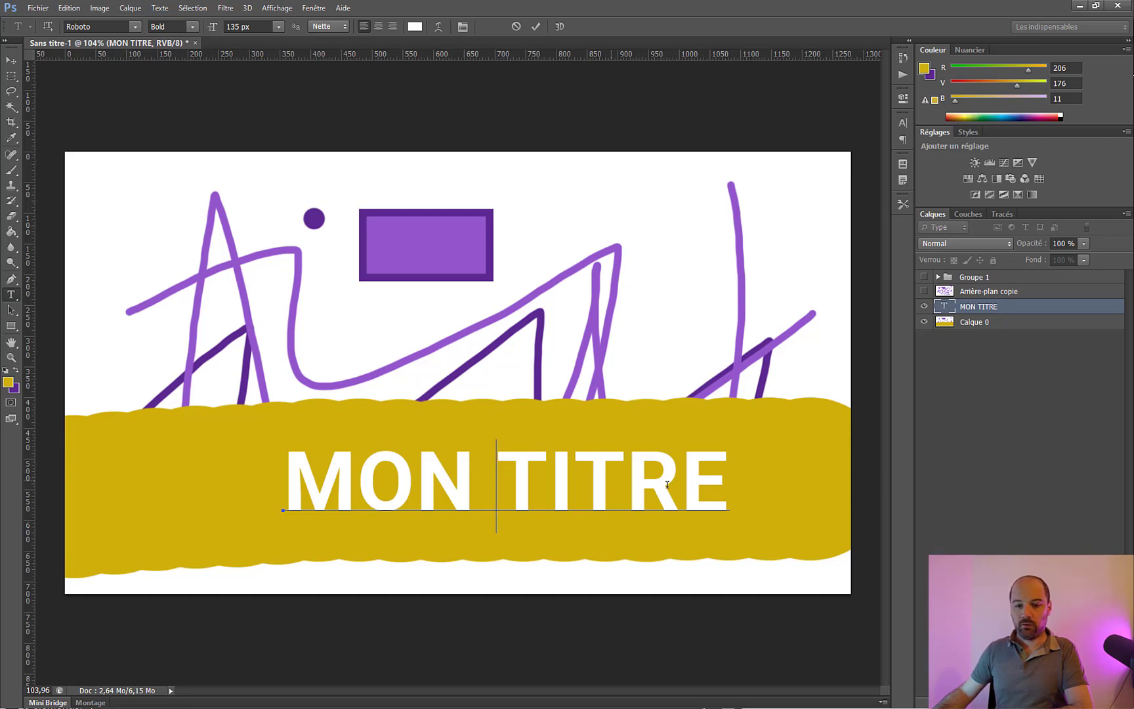
Add a second line reading "SUR 2 LIGNES" below "MON TITRE" in the same text block.
left_click(725, 477)
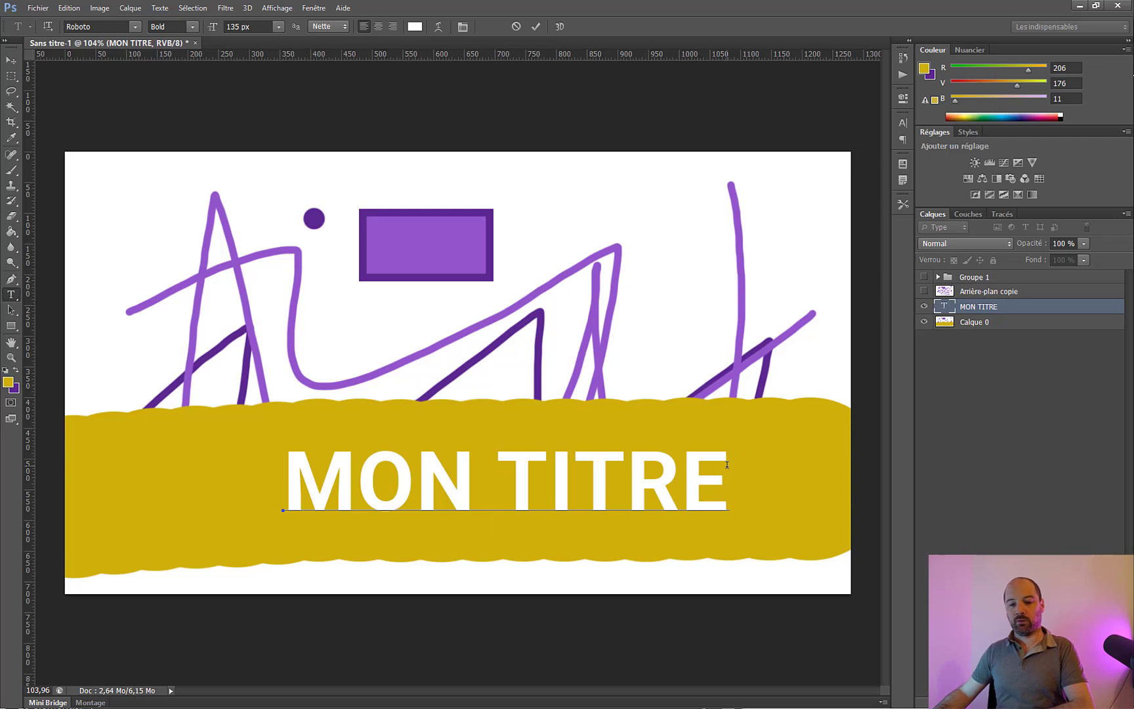
key("Return")
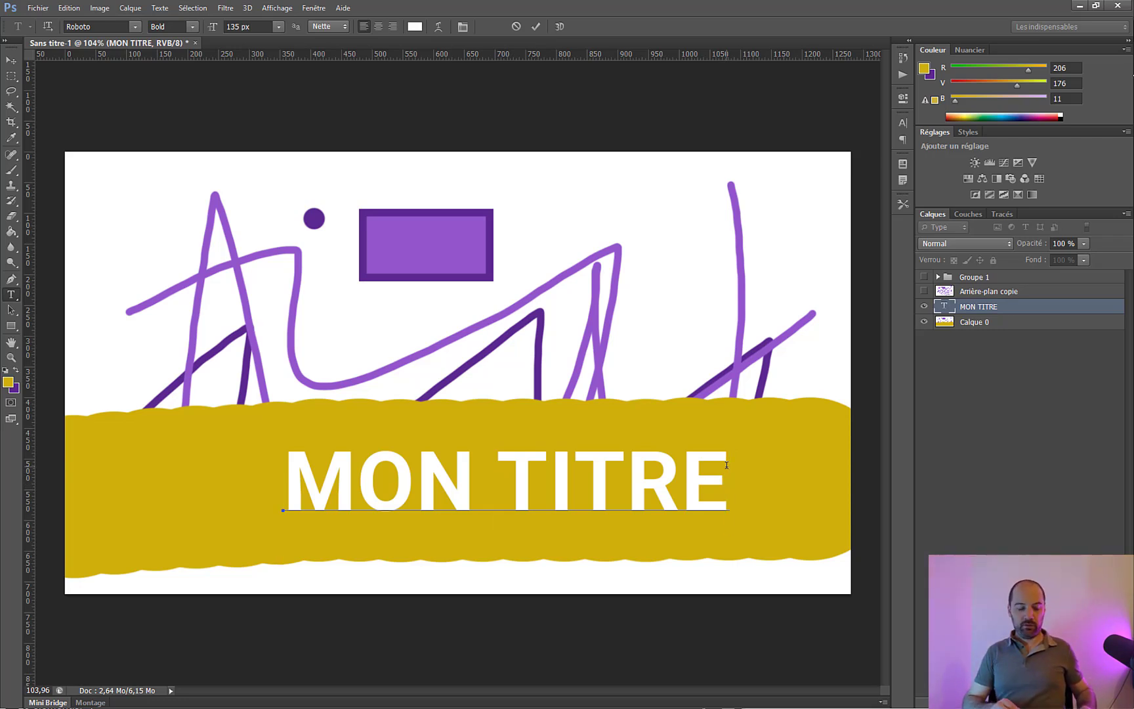
type("SUR 2")
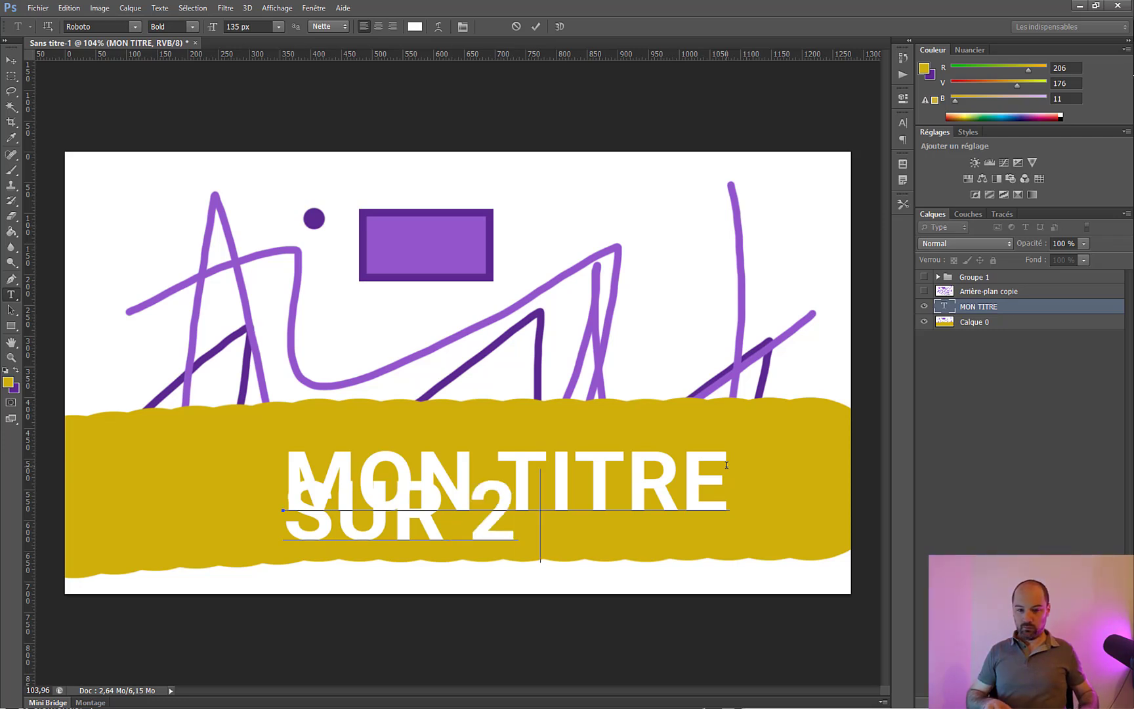
type(" LIGNES")
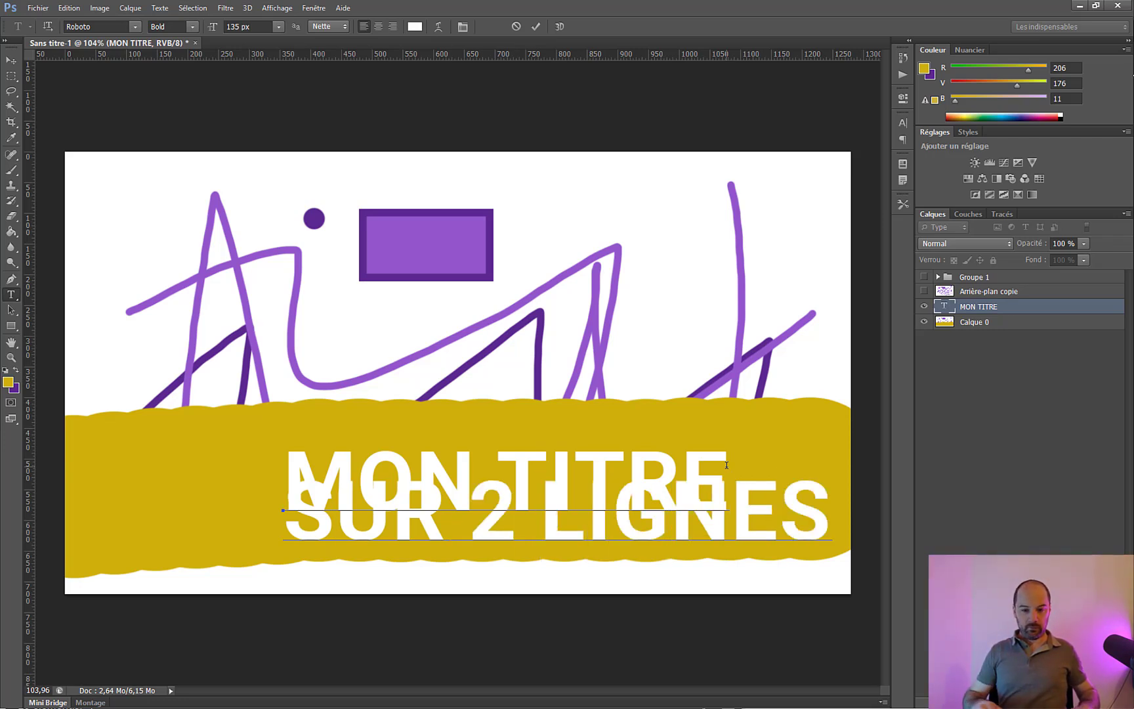
Centre-align both lines of the title and set their leading to 119 px.
key("ctrl+a")
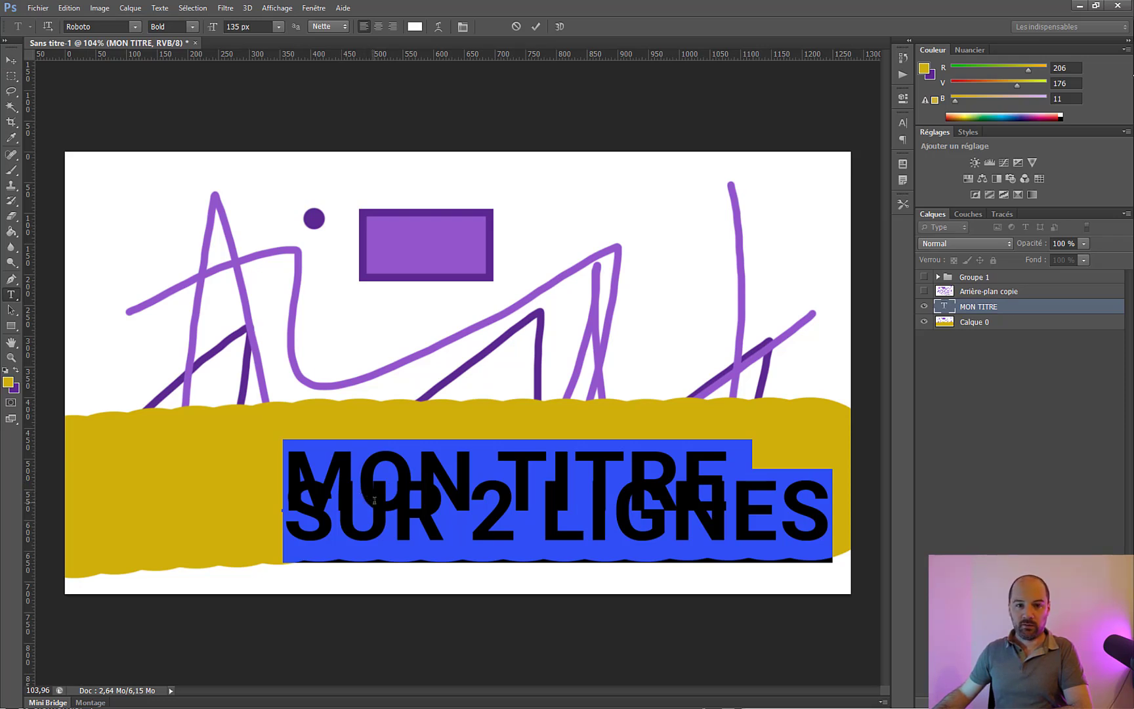
left_click(380, 26)
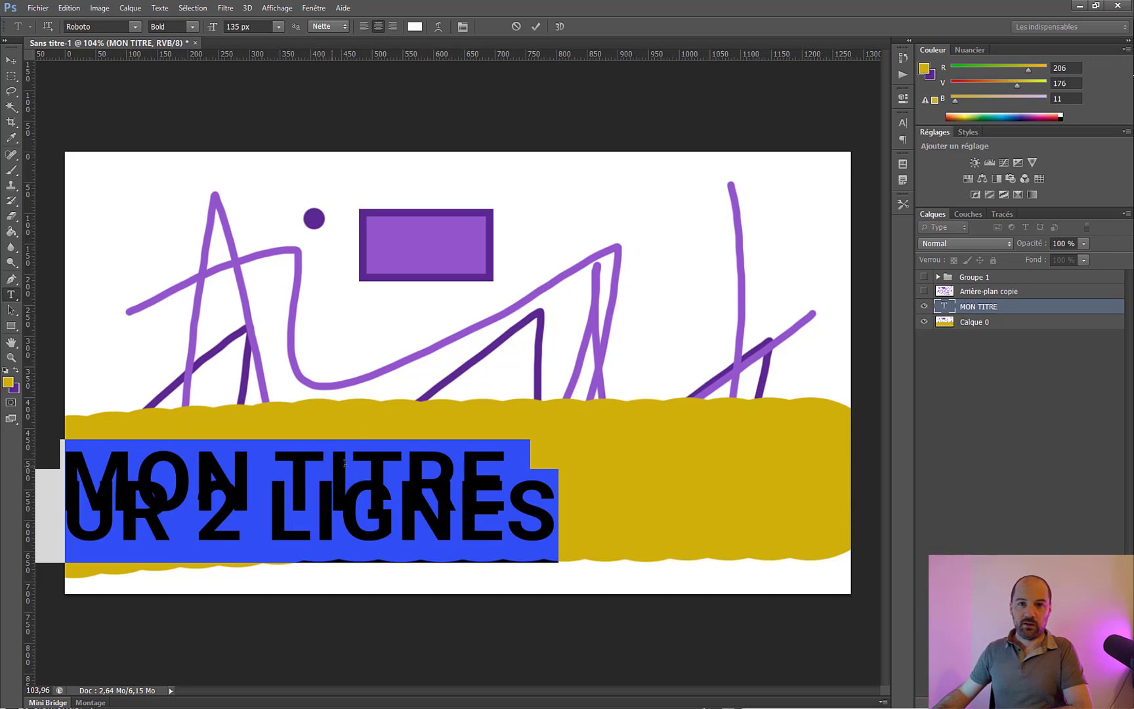
left_click(904, 123)
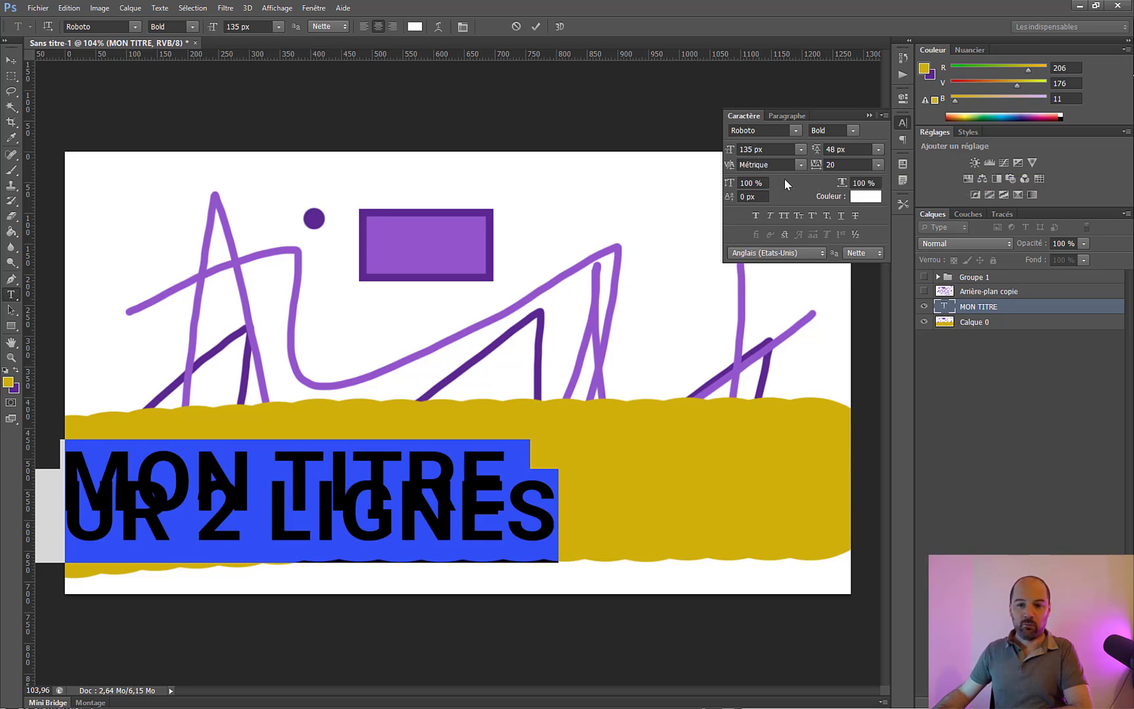
left_click_drag(818, 149, 861, 151)
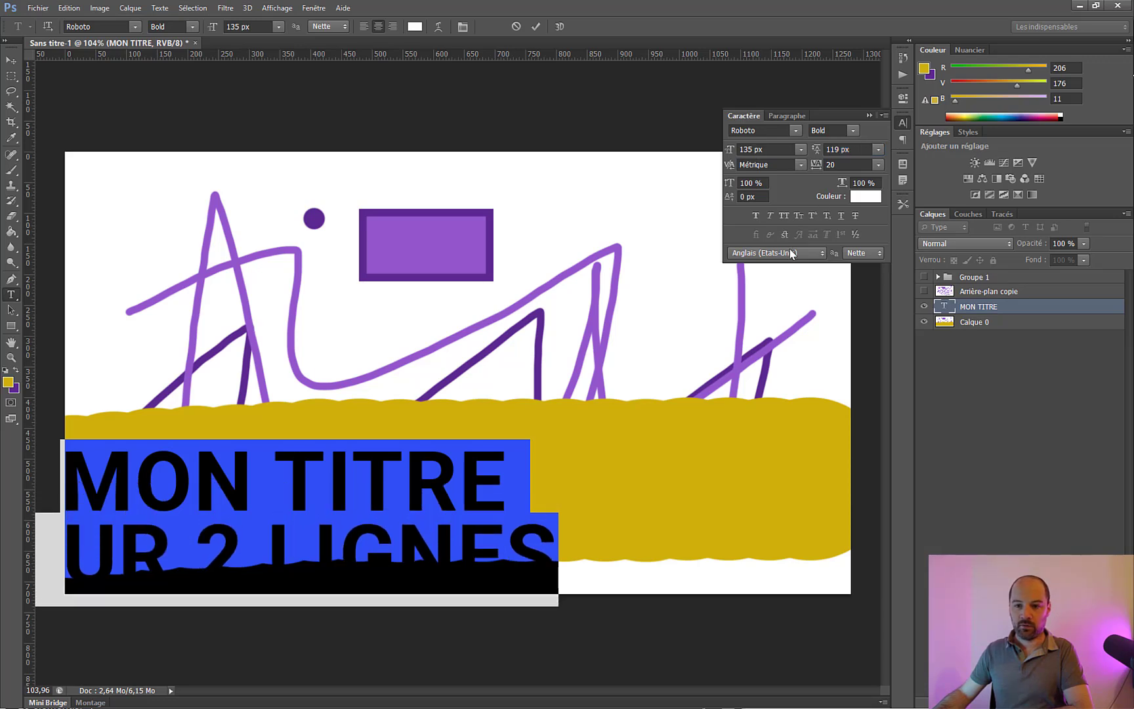
Move the two-line title back onto the yellow band and place a vertical guide at the canvas's horizontal centre.
left_click(12, 60)
left_click_drag(263, 489, 475, 444)
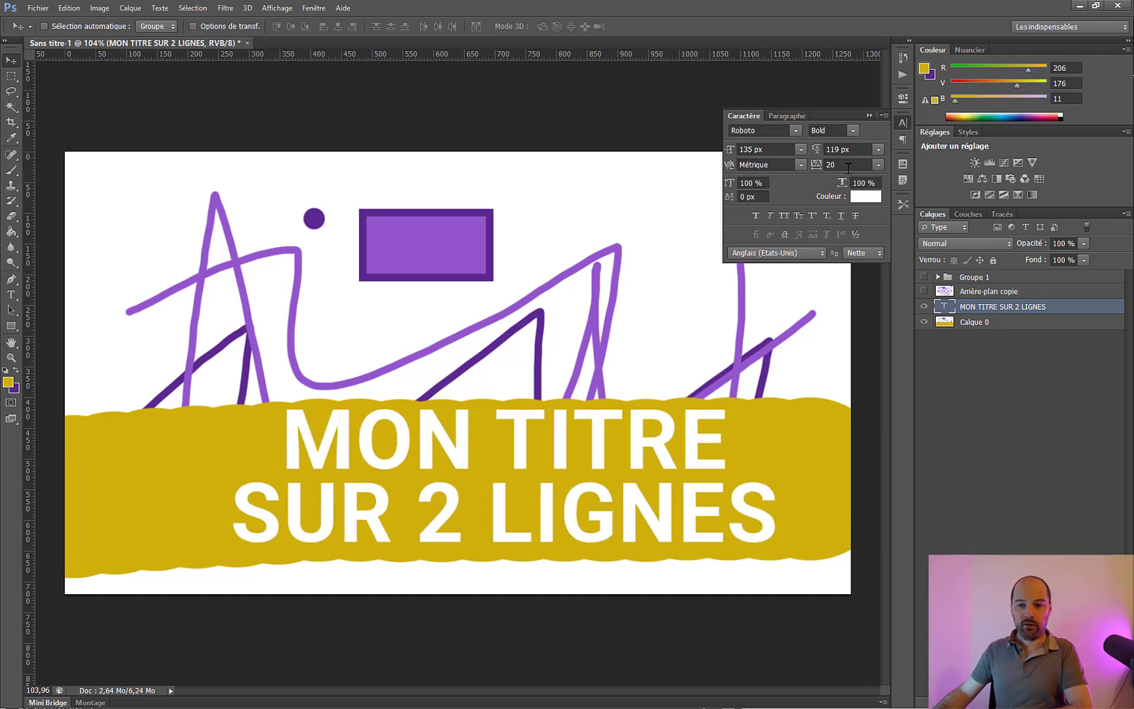
left_click(904, 123)
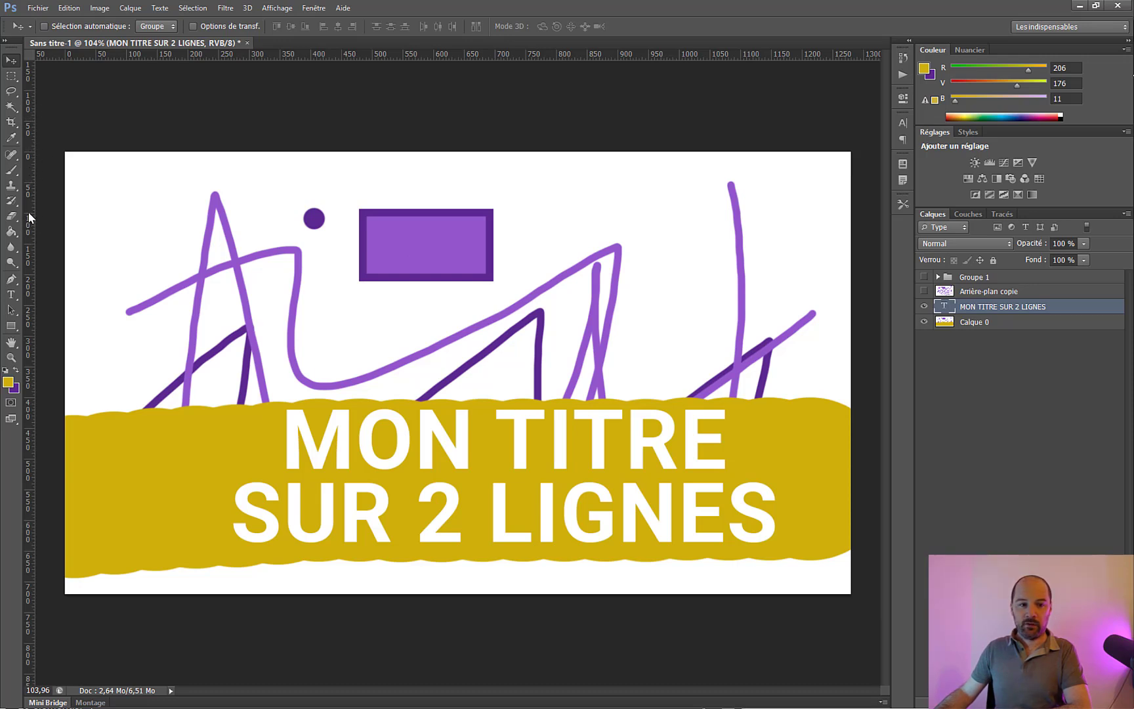
left_click_drag(32, 211, 459, 276)
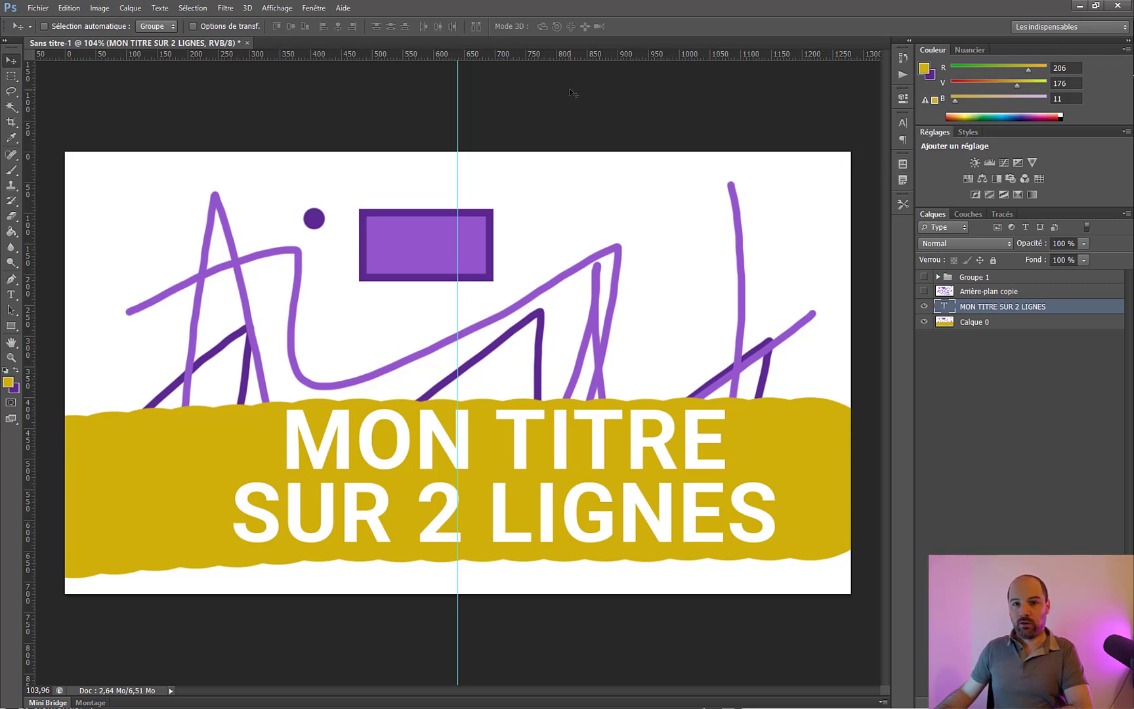
Hide the rulers and show them again.
left_click(315, 8)
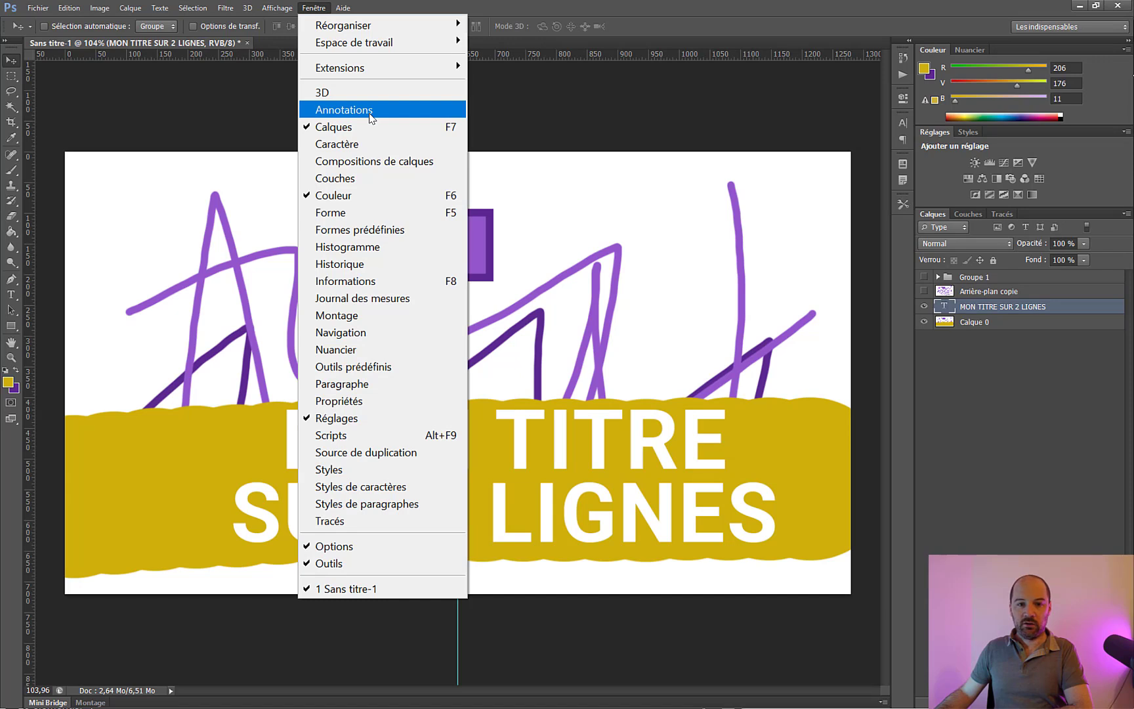
mouse_move(396, 51)
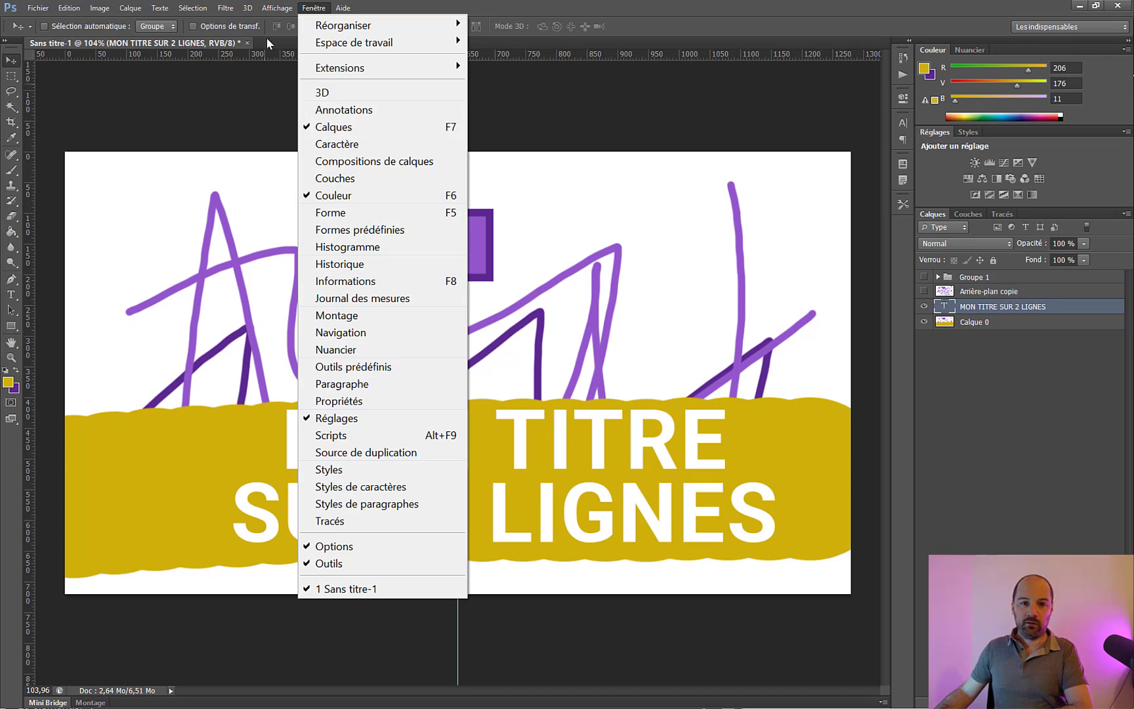
mouse_move(276, 11)
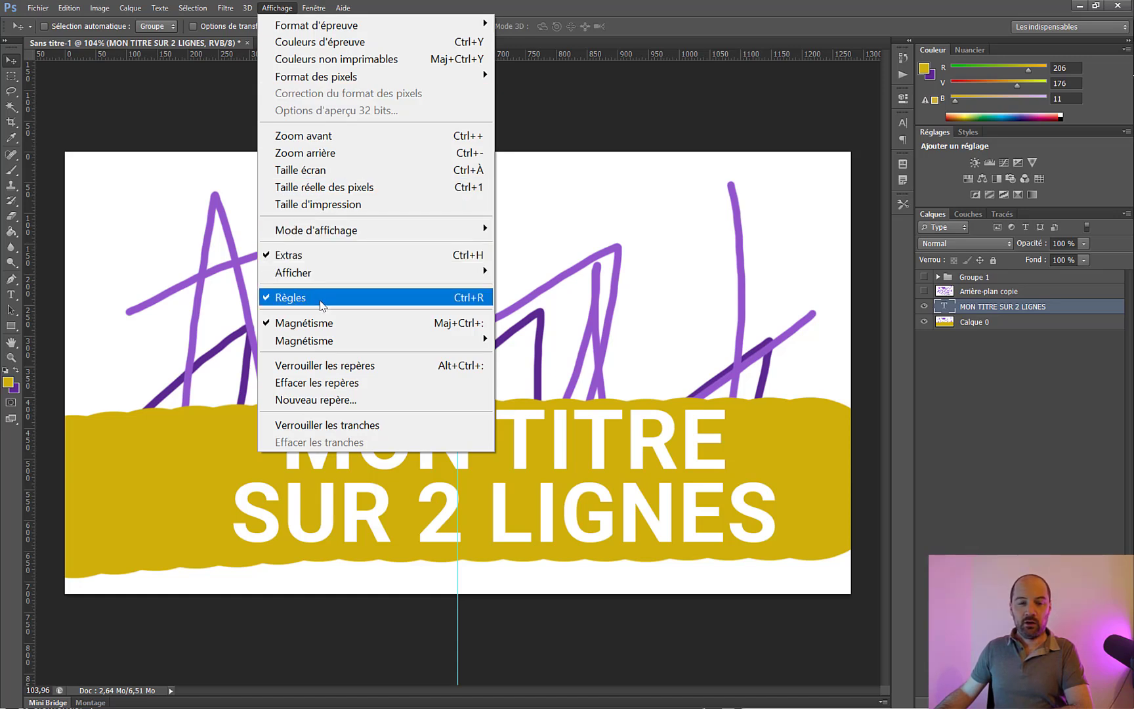
left_click(396, 300)
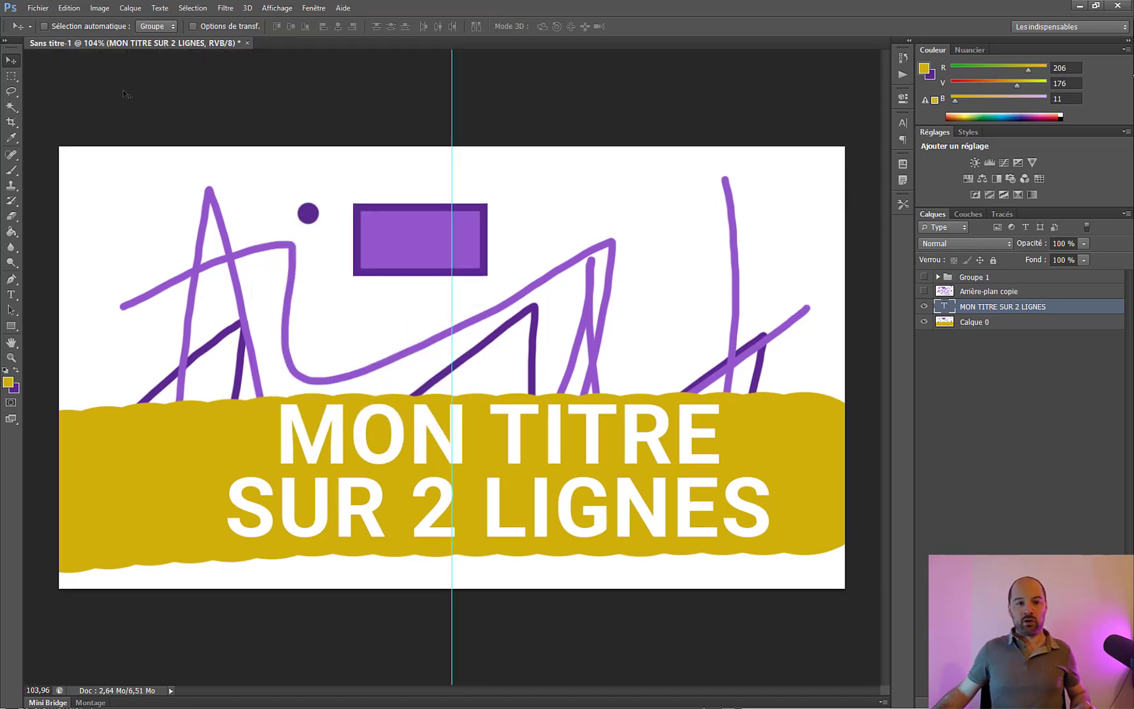
key("ctrl+r")
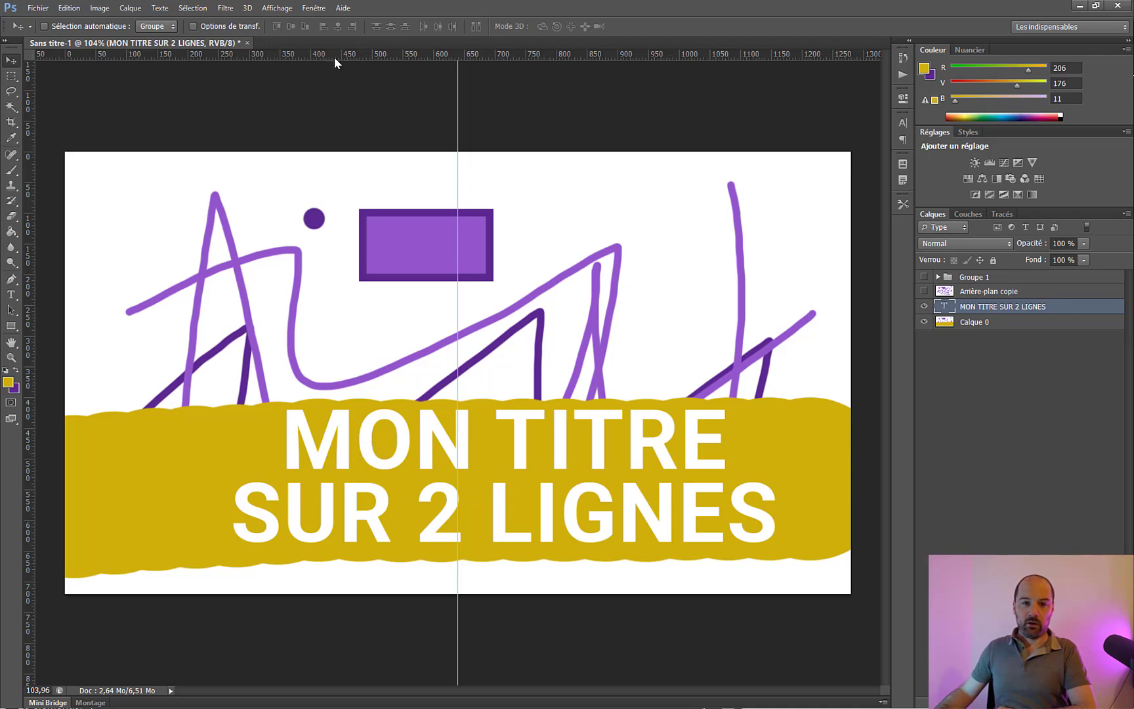
Move the two-line title so that it is centred on the vertical guide and sits within the yellow band.
left_click(279, 9)
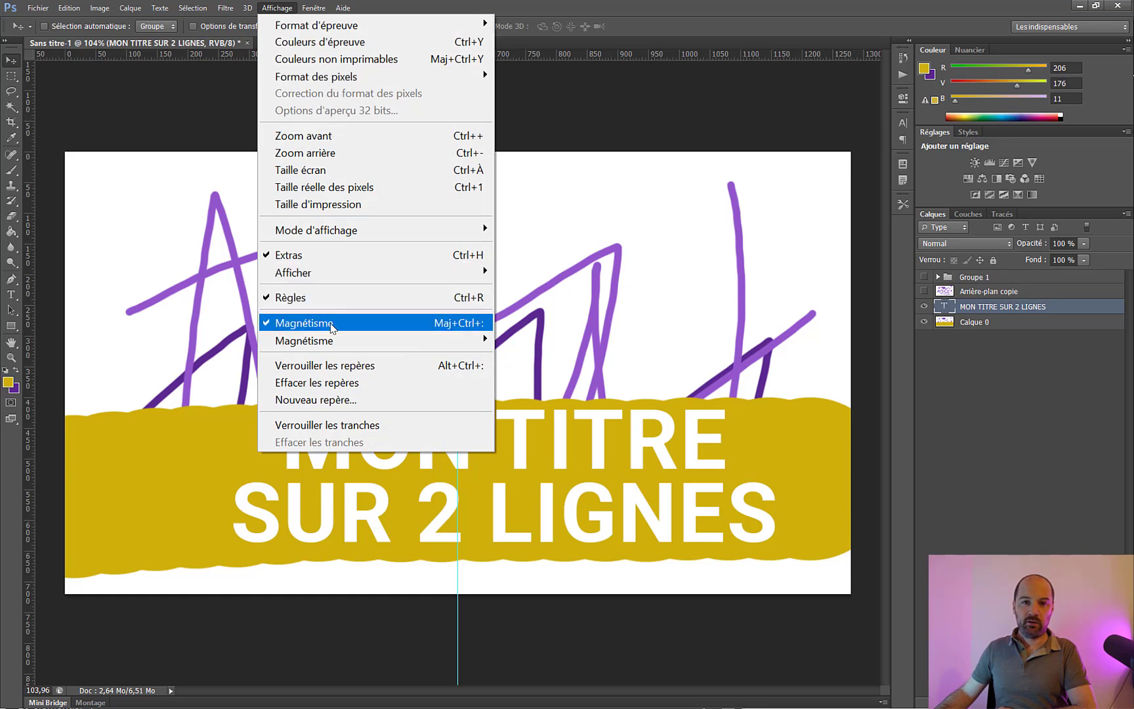
left_click(580, 9)
left_click_drag(519, 446, 478, 454)
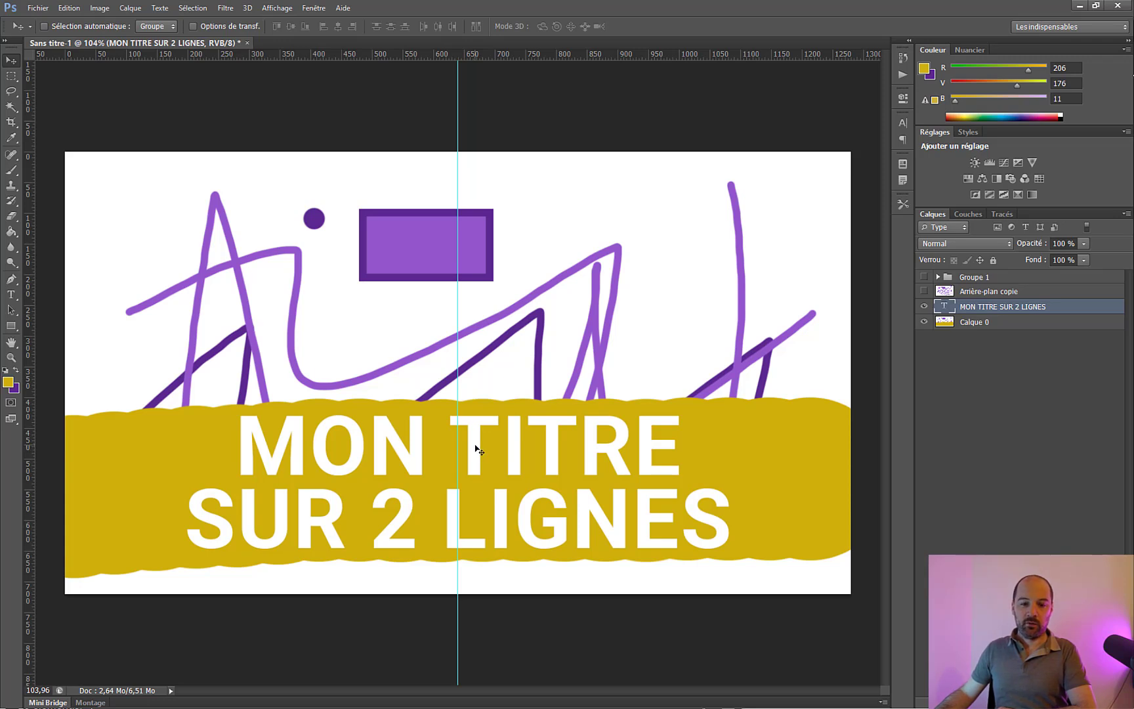
left_click_drag(473, 446, 474, 448)
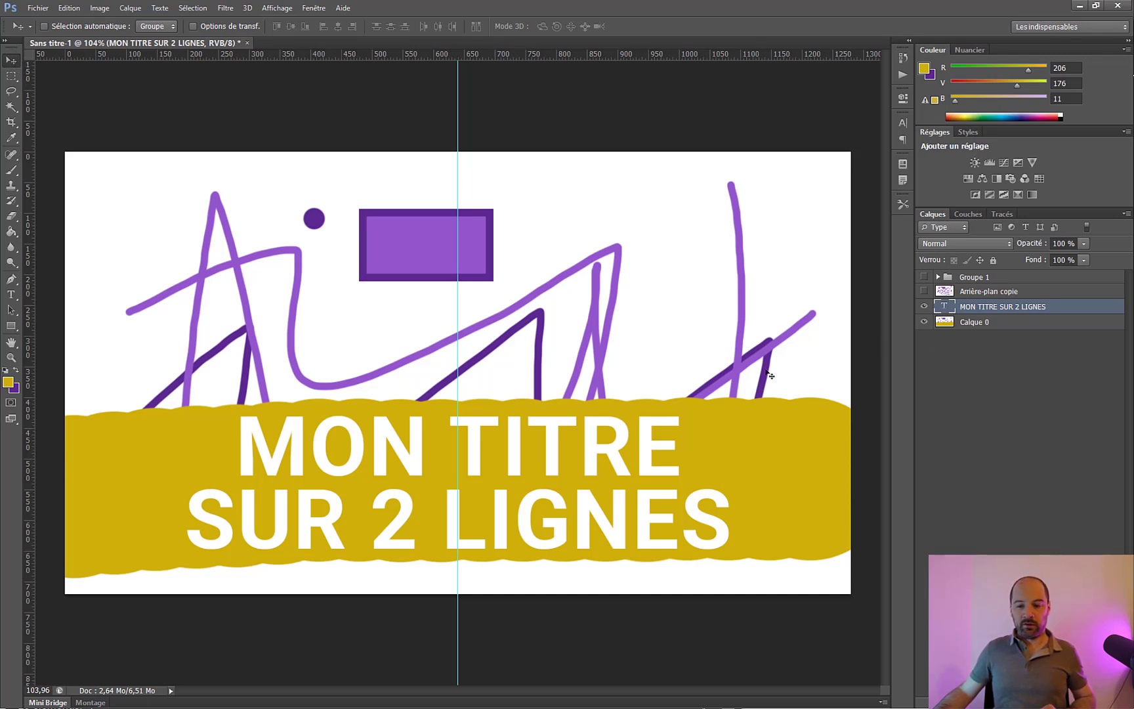
left_click_drag(513, 462, 513, 462)
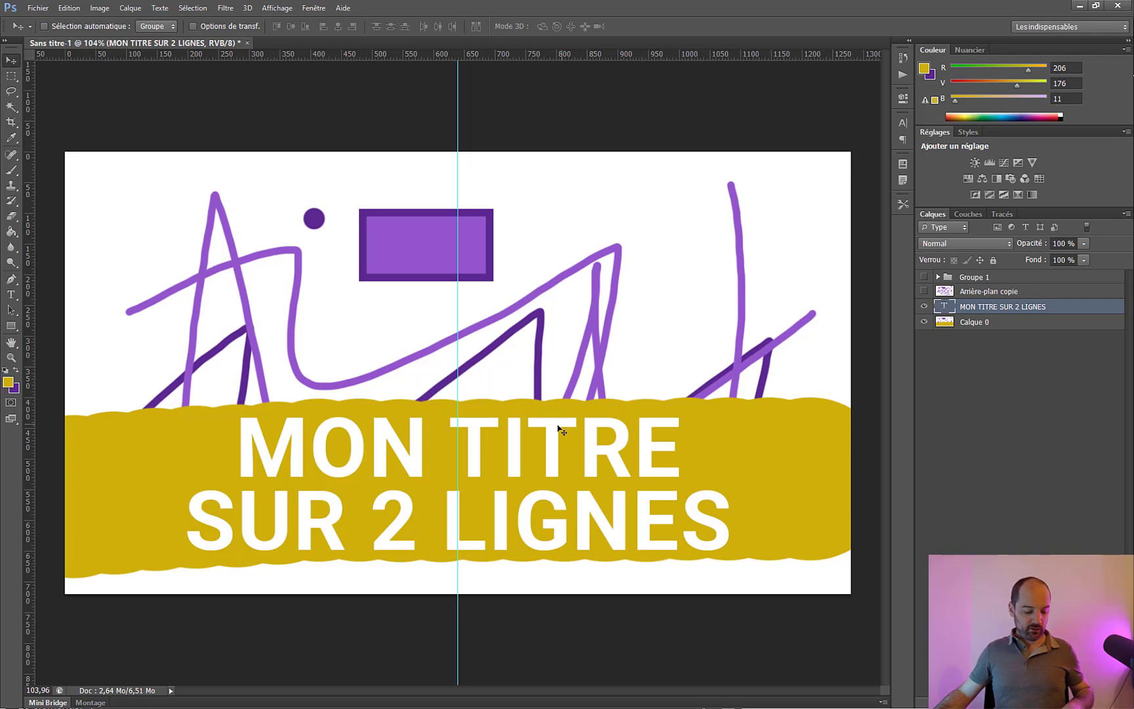
Try scaling and rotating the title with Free Transform, undoing each change before leaving the transformation.
key("ctrl+t")
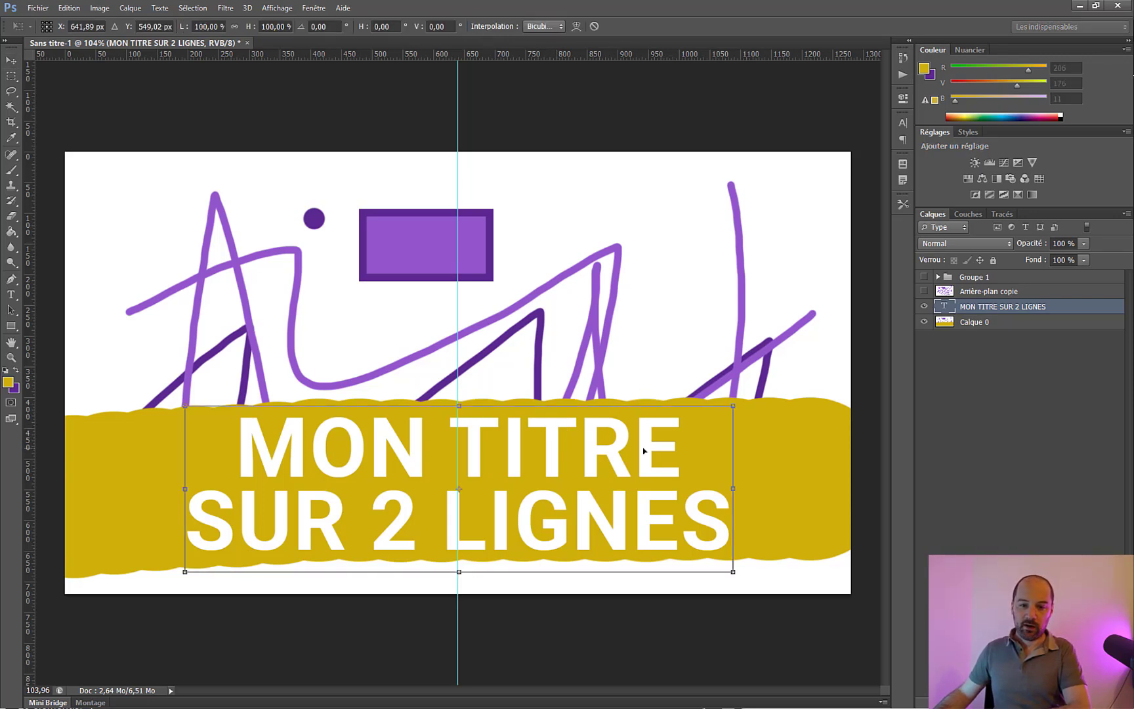
left_click_drag(733, 405, 634, 460)
key("ctrl+z")
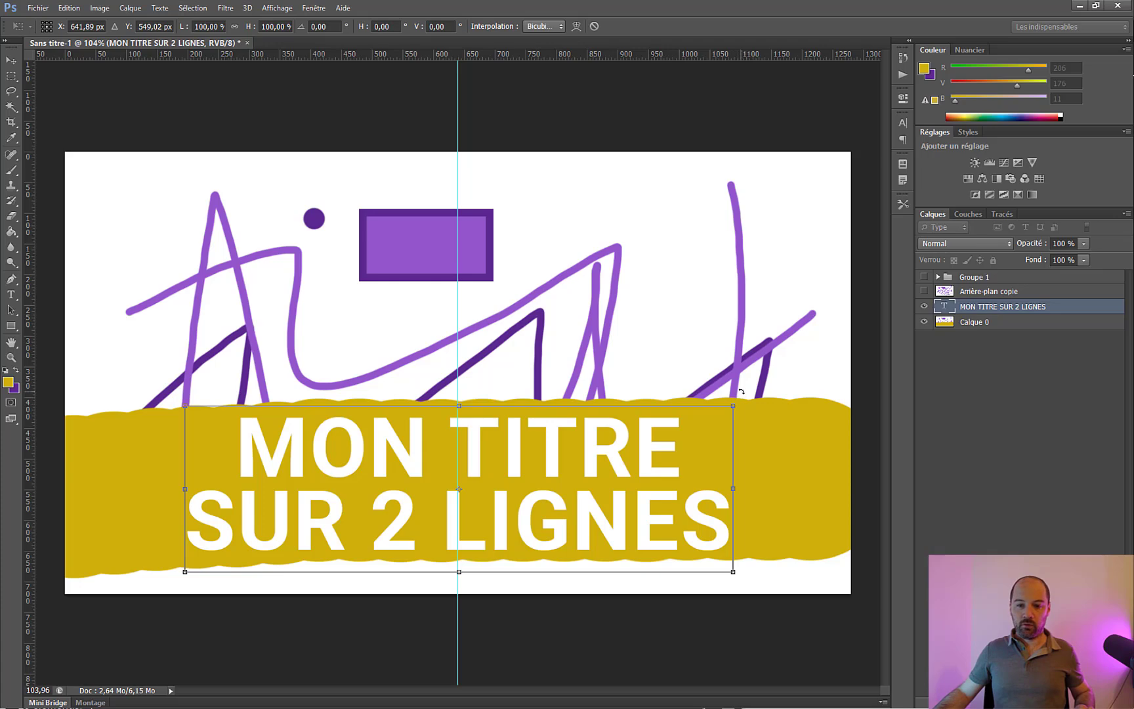
left_click_drag(742, 393, 584, 478)
key("ctrl+z")
left_click(11, 62)
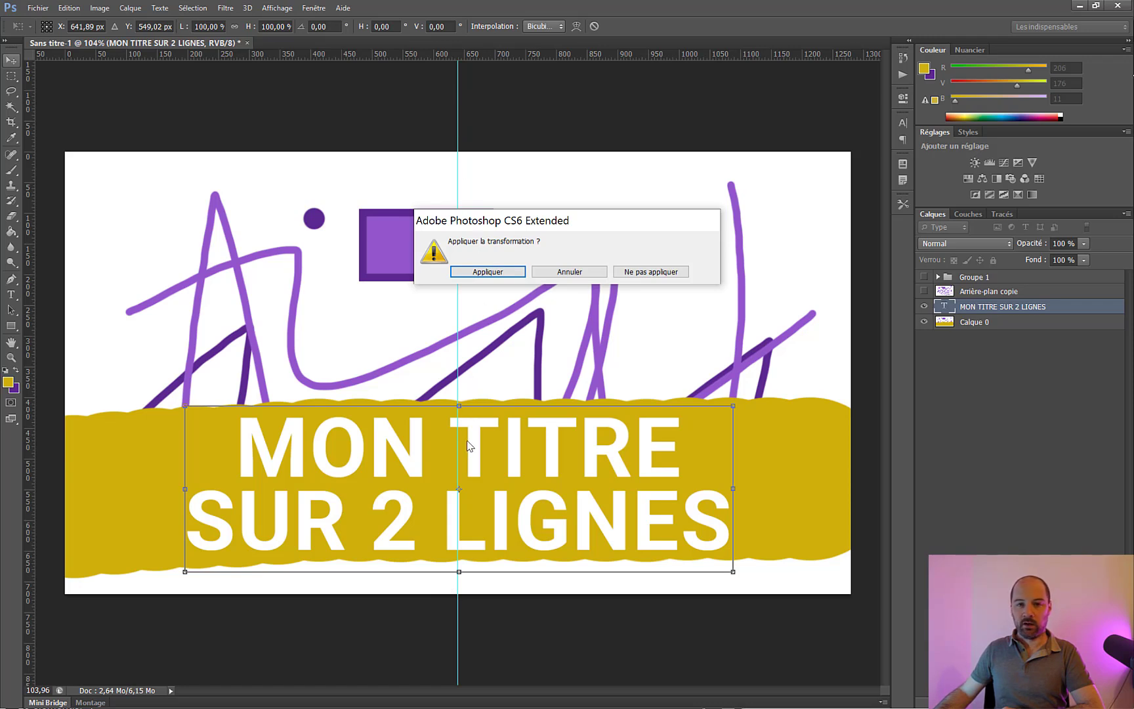
left_click(488, 272)
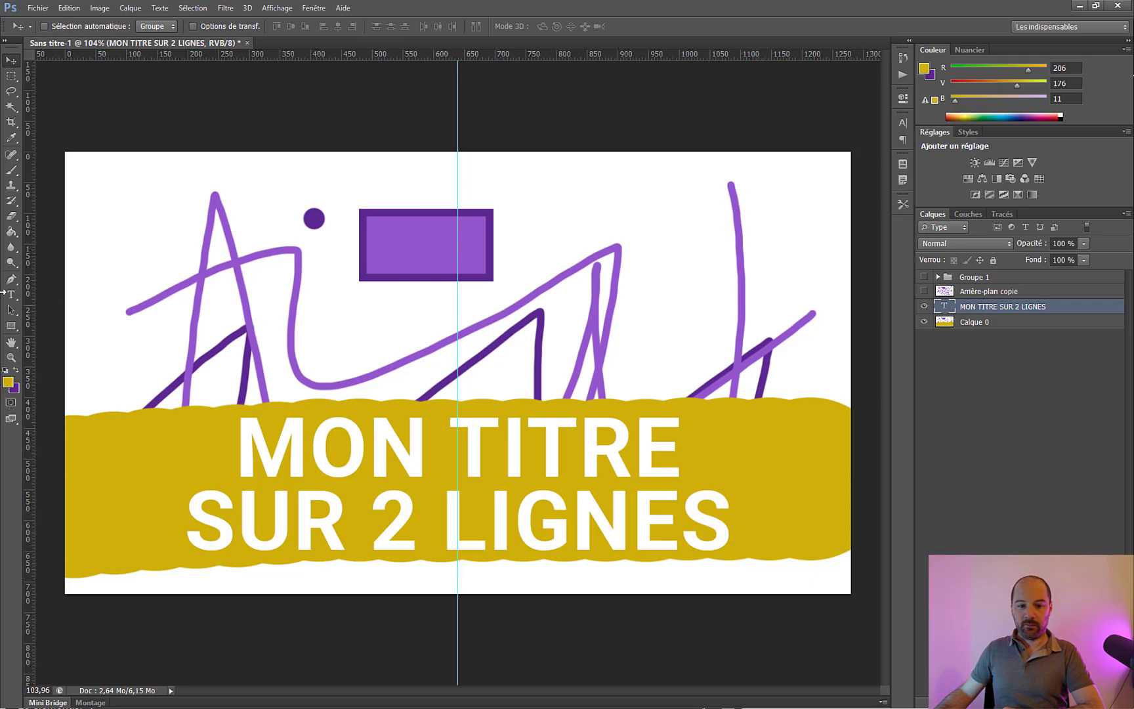
Change the colour of the whole two-line title to black.
left_click(13, 295)
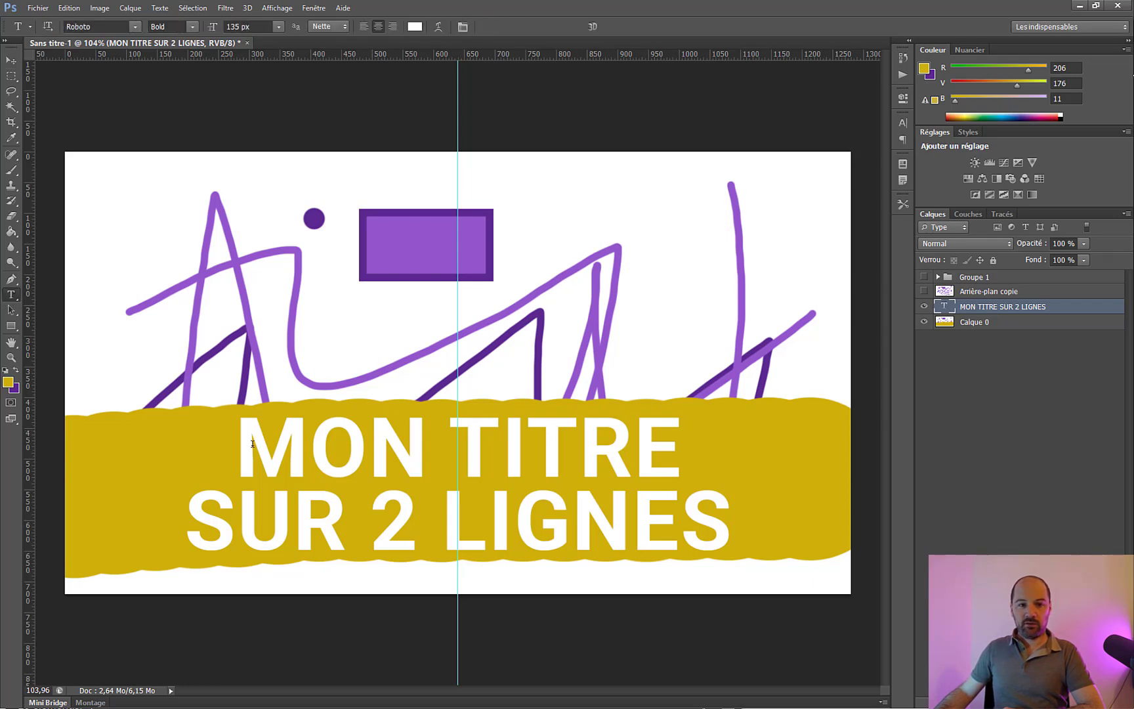
left_click(309, 444)
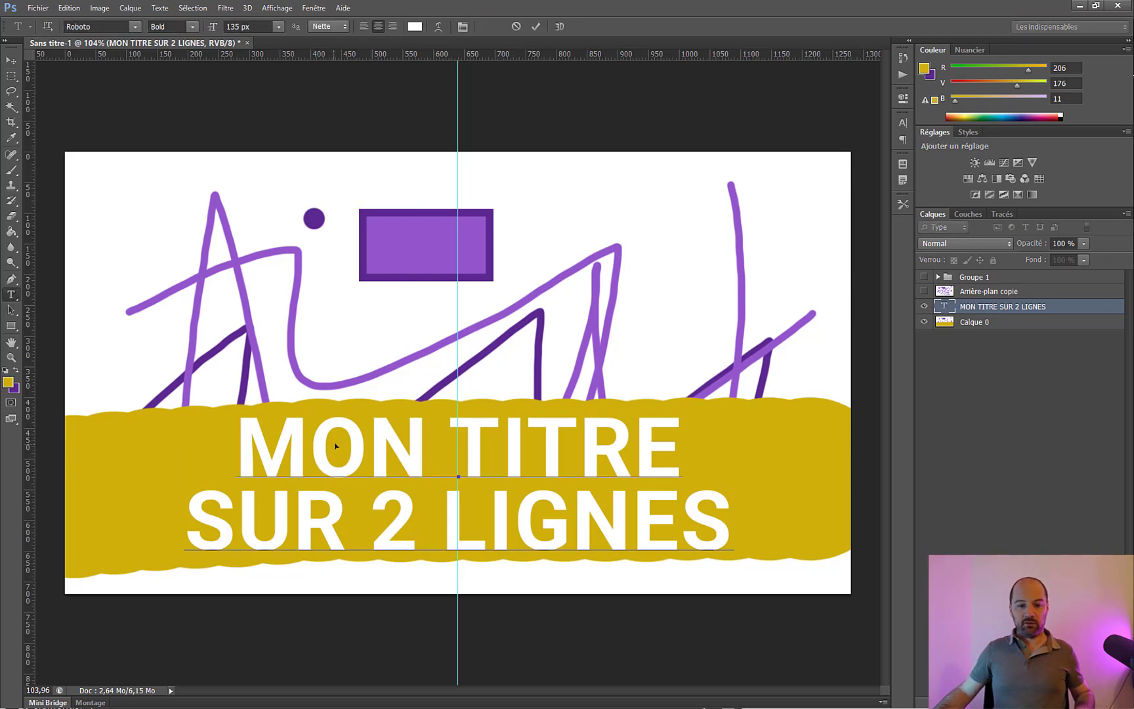
key("ctrl+a")
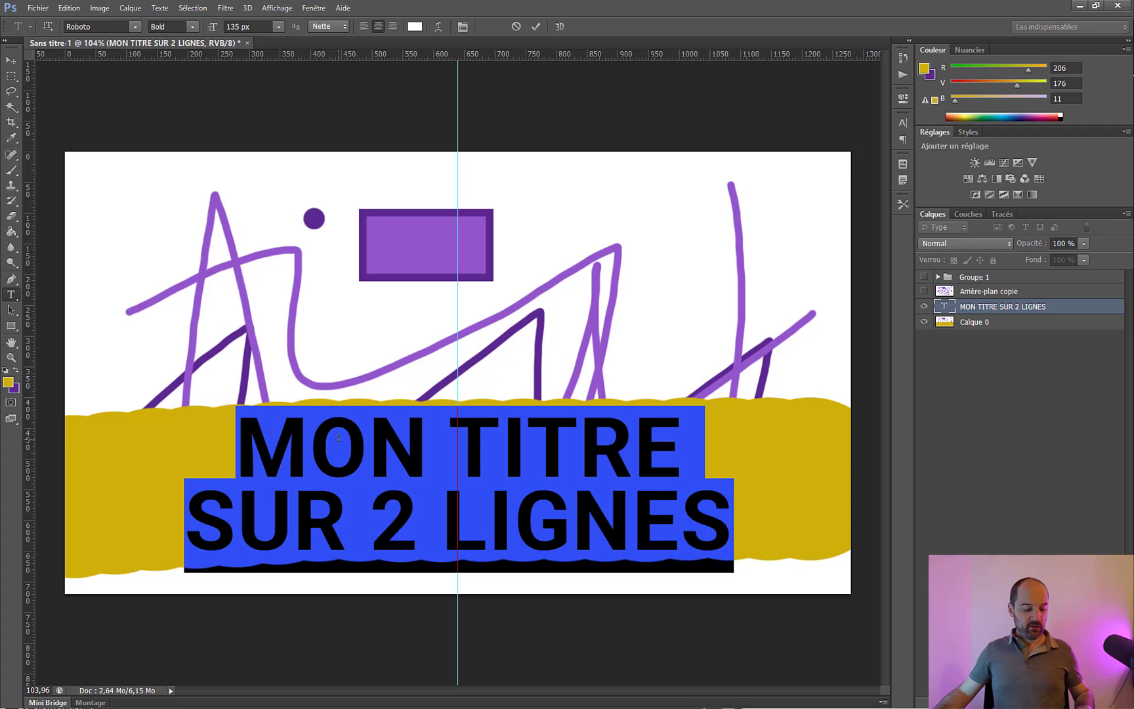
left_click(411, 27)
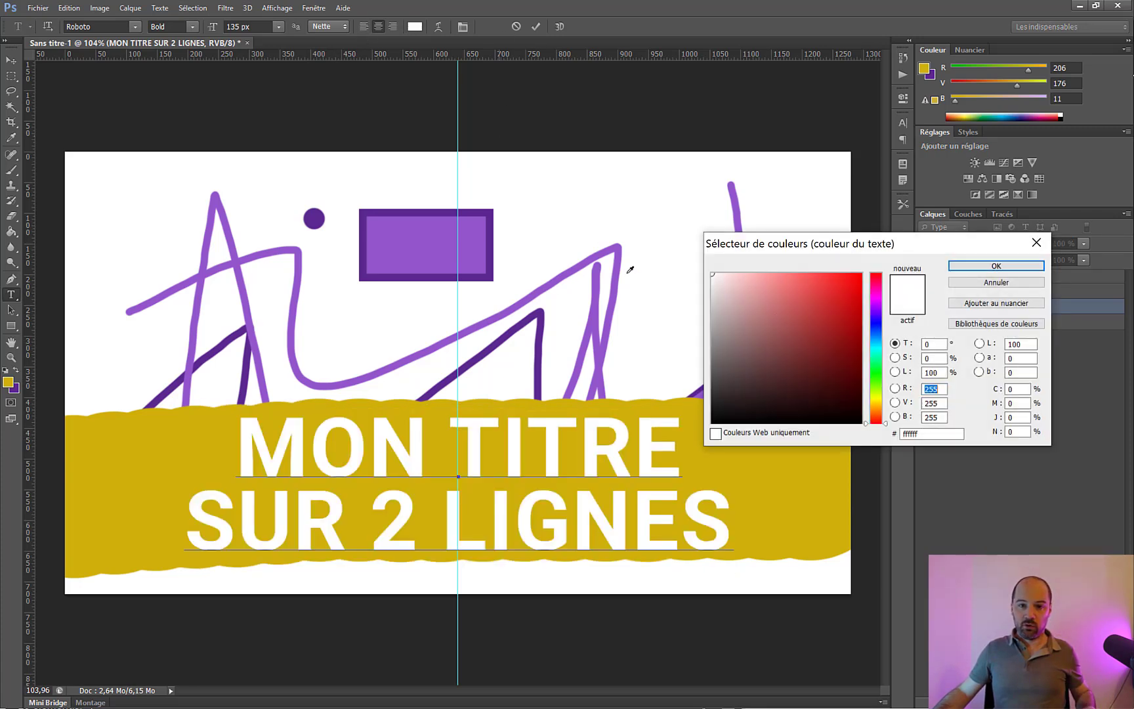
left_click_drag(744, 386, 711, 425)
left_click(996, 266)
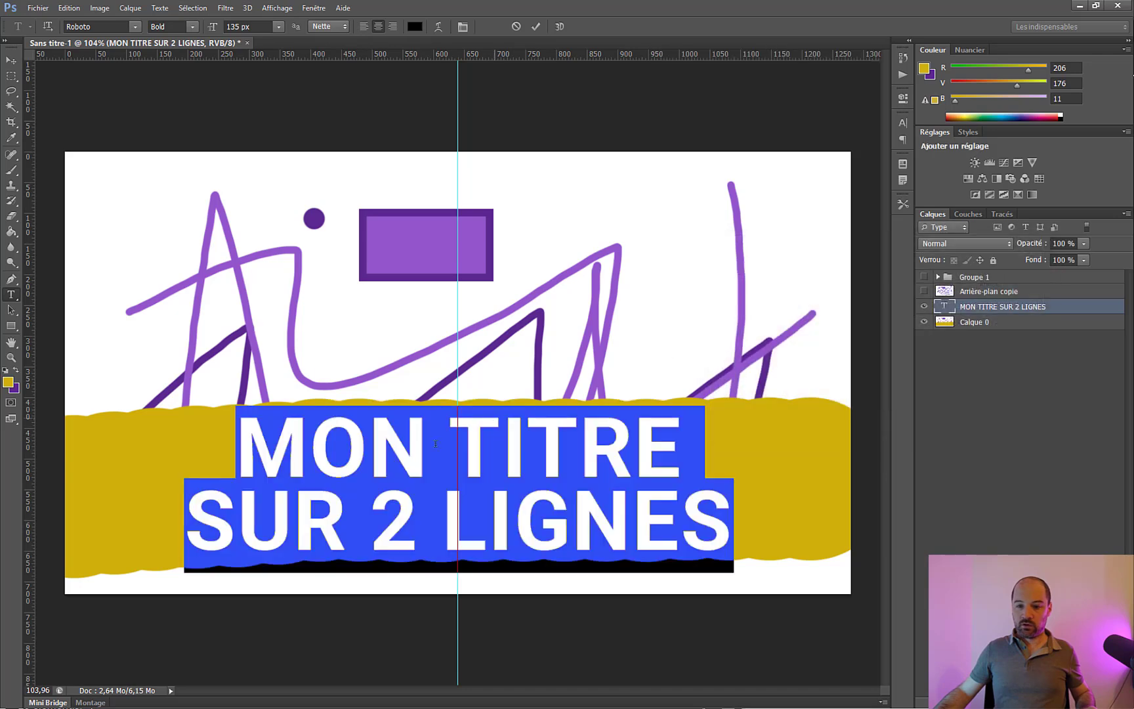
Colour only the word "TITRE" white (ffffff) and change its font style to Black.
double_click(514, 449)
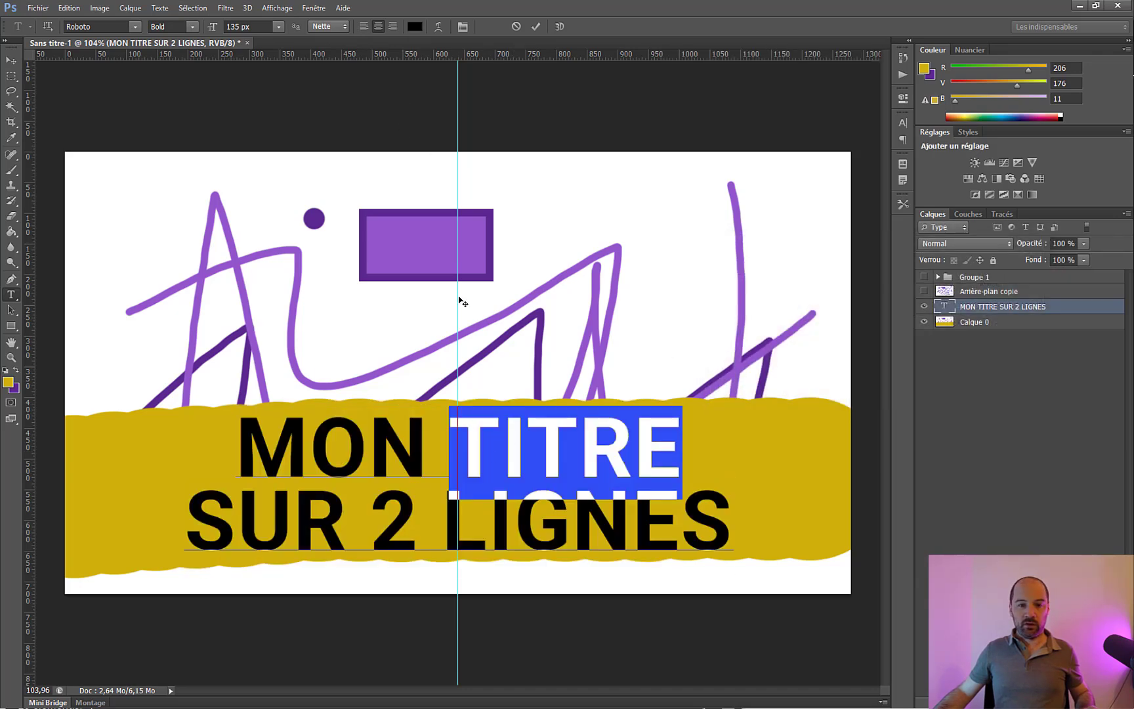
left_click(413, 29)
left_click_drag(731, 284, 711, 274)
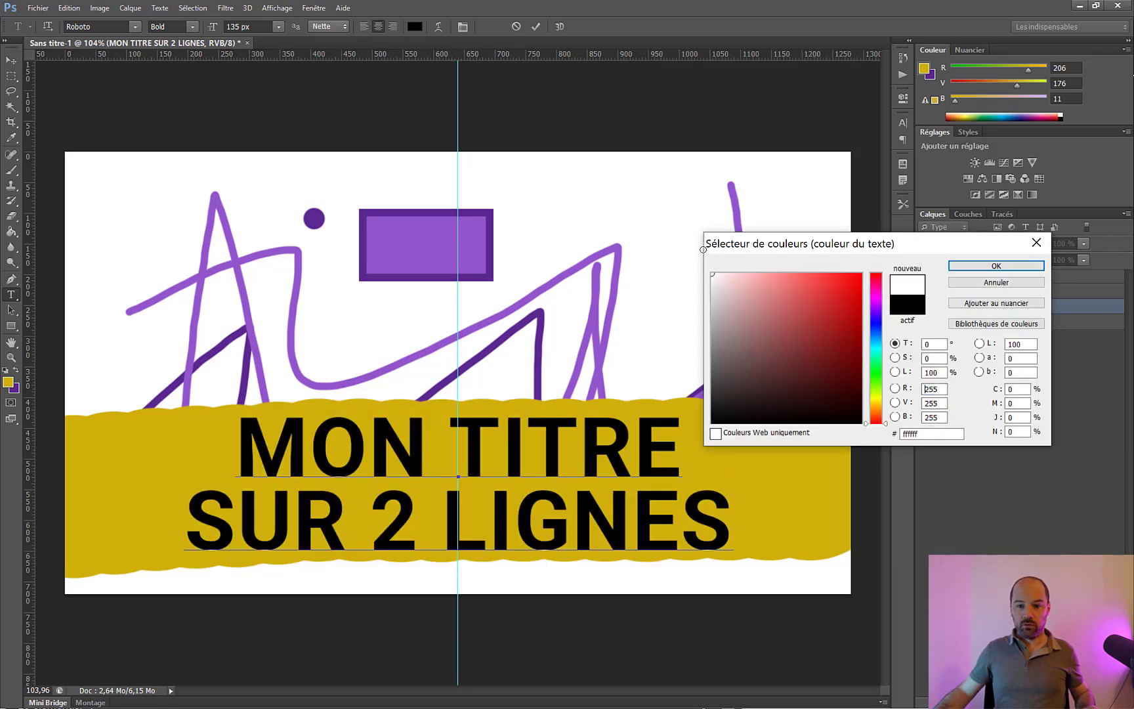
left_click(981, 266)
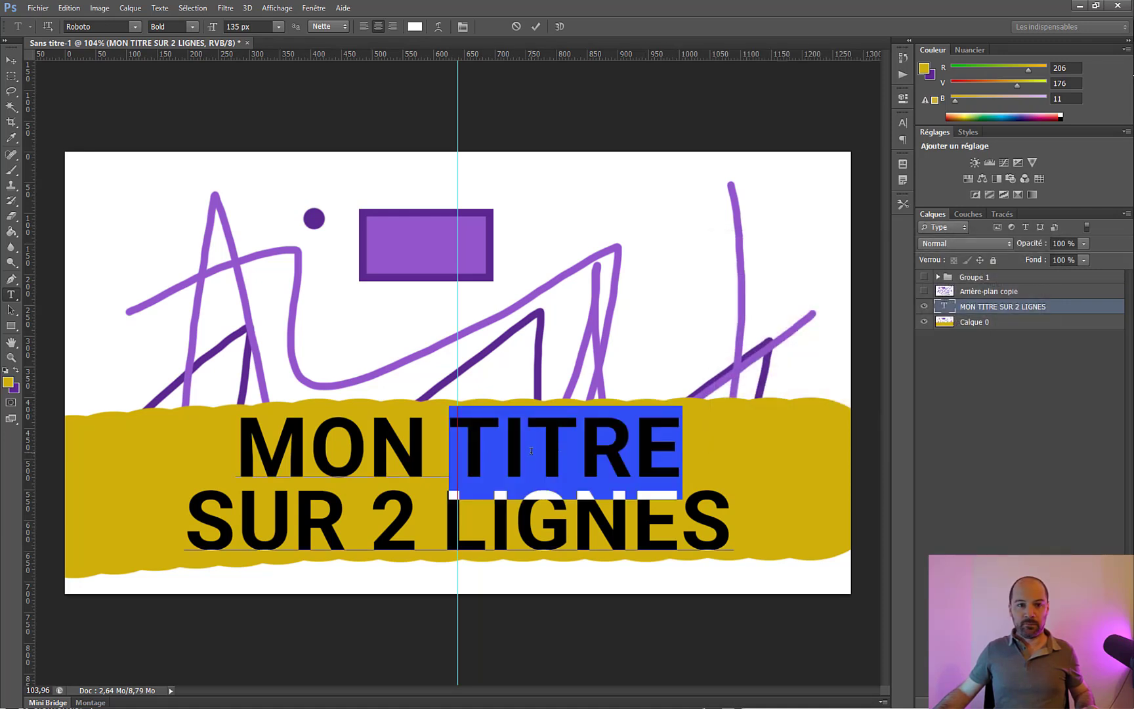
left_click(193, 24)
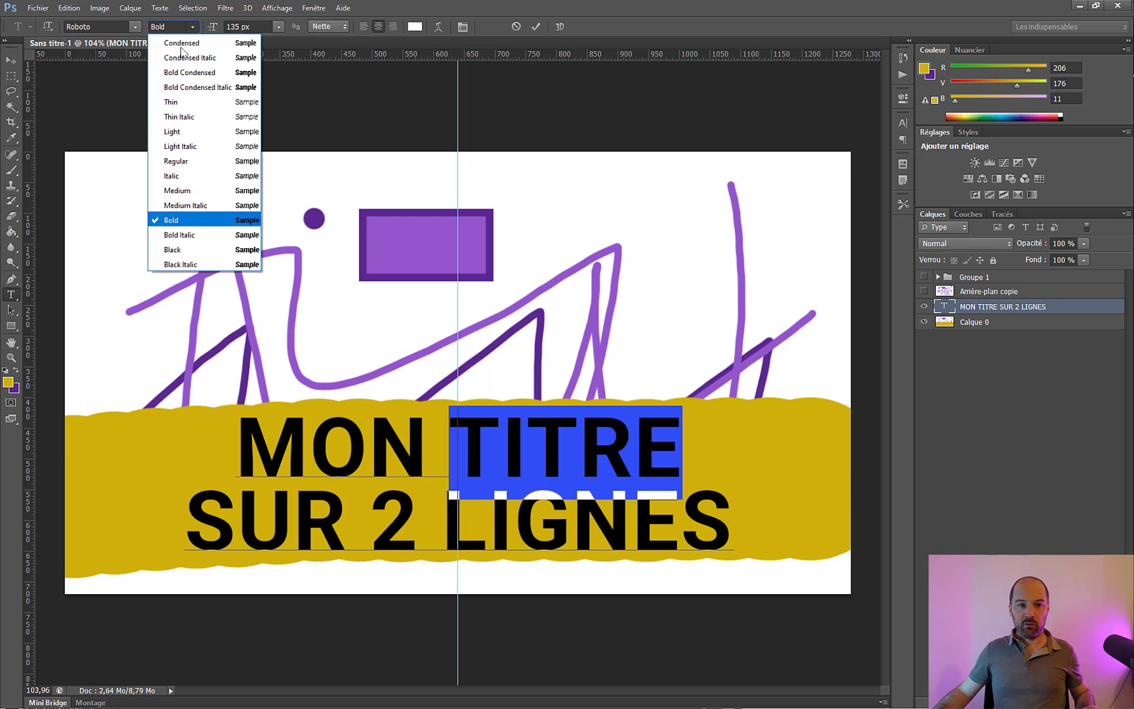
left_click(181, 254)
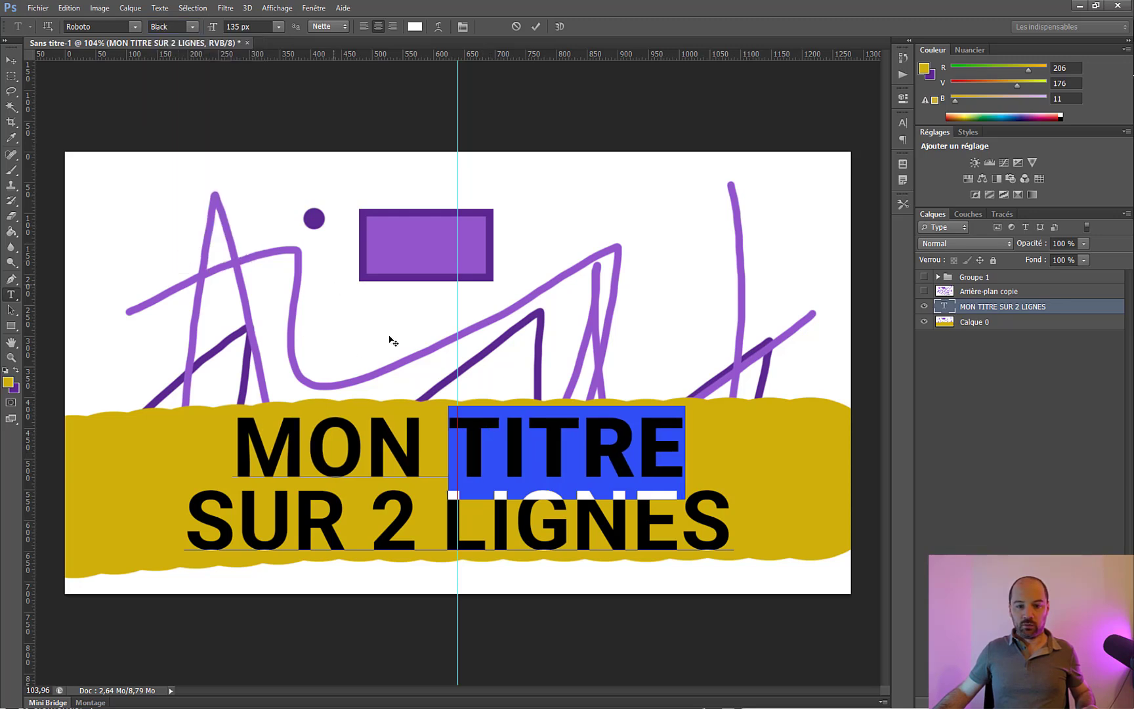
left_click(554, 451)
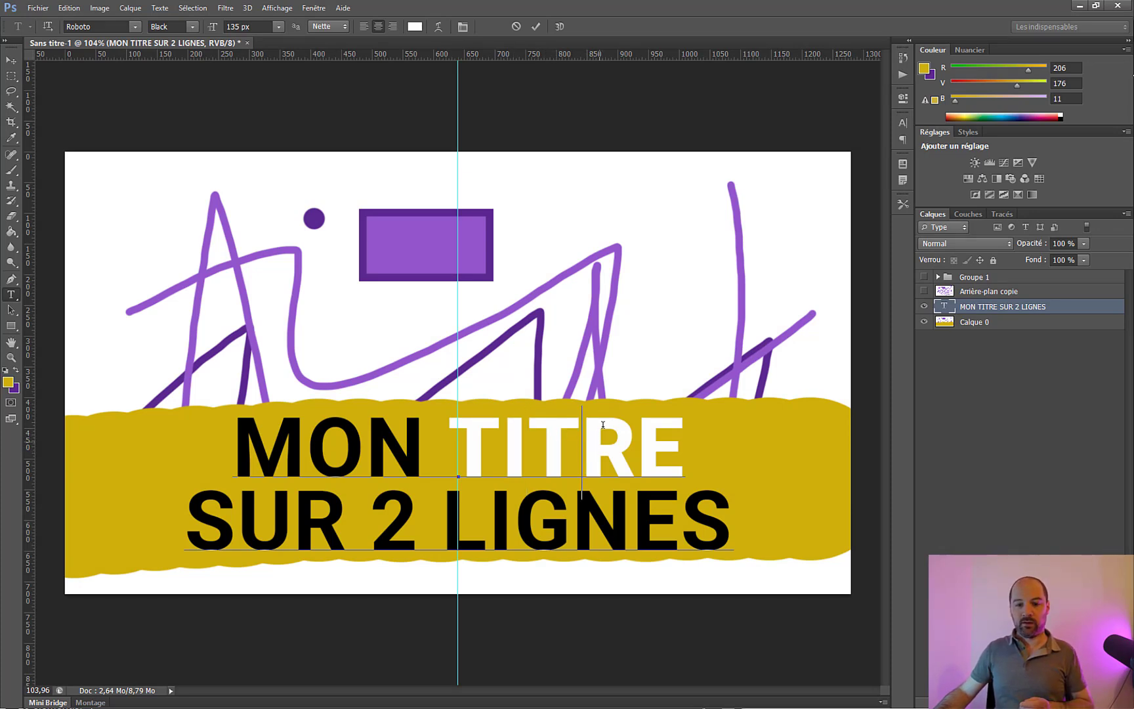
Leave the title text, choose the Pen tool in path mode and switch to the screen-unity1.png image.
left_click(693, 242)
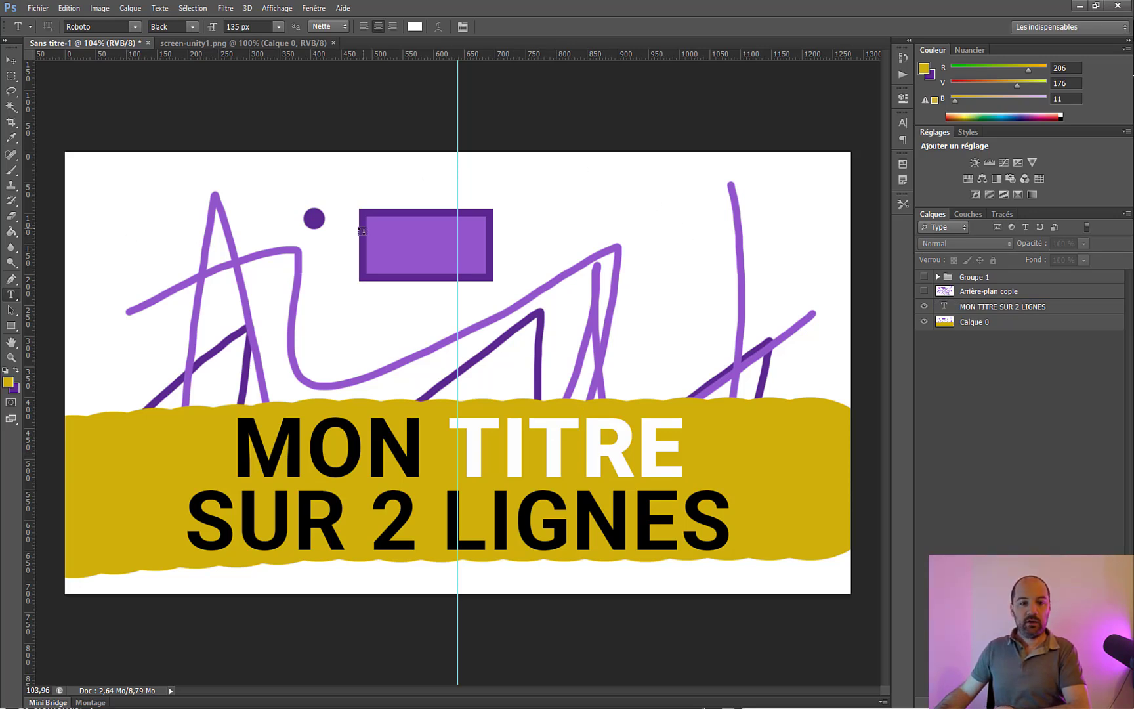
left_click(16, 280)
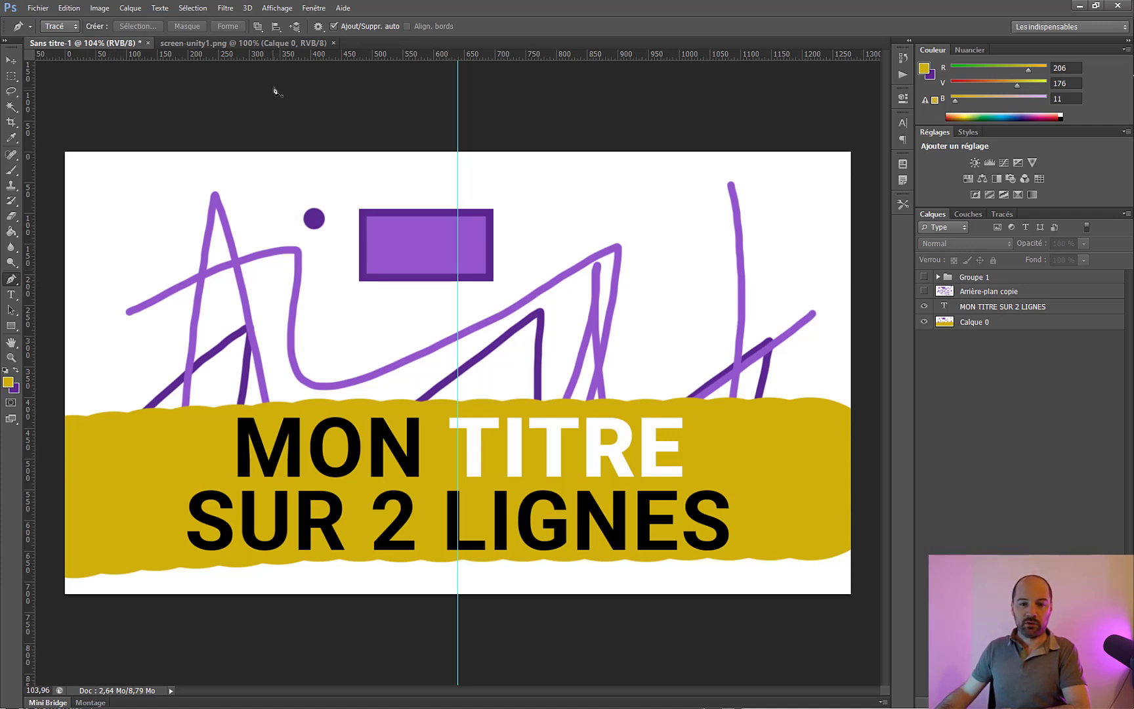
left_click(223, 46)
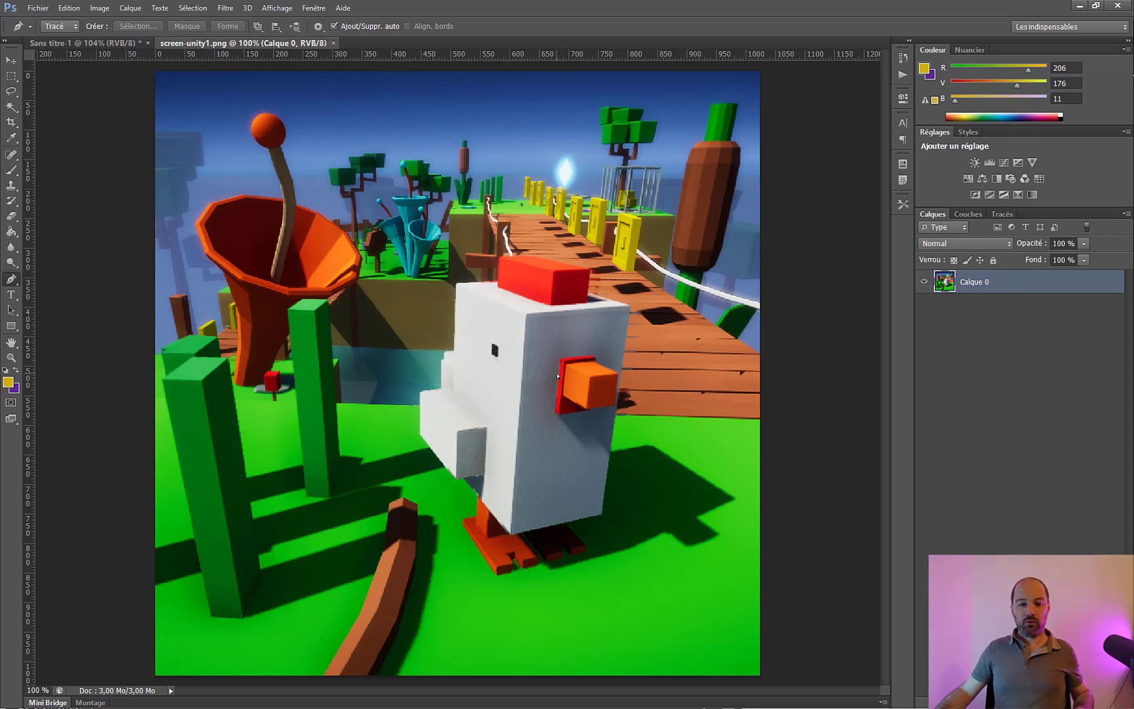
Start a Pen path at the lowest corner of the chicken's body and trace its lower edge up to the tail's outer corner.
scroll(557, 397, "down", 4)
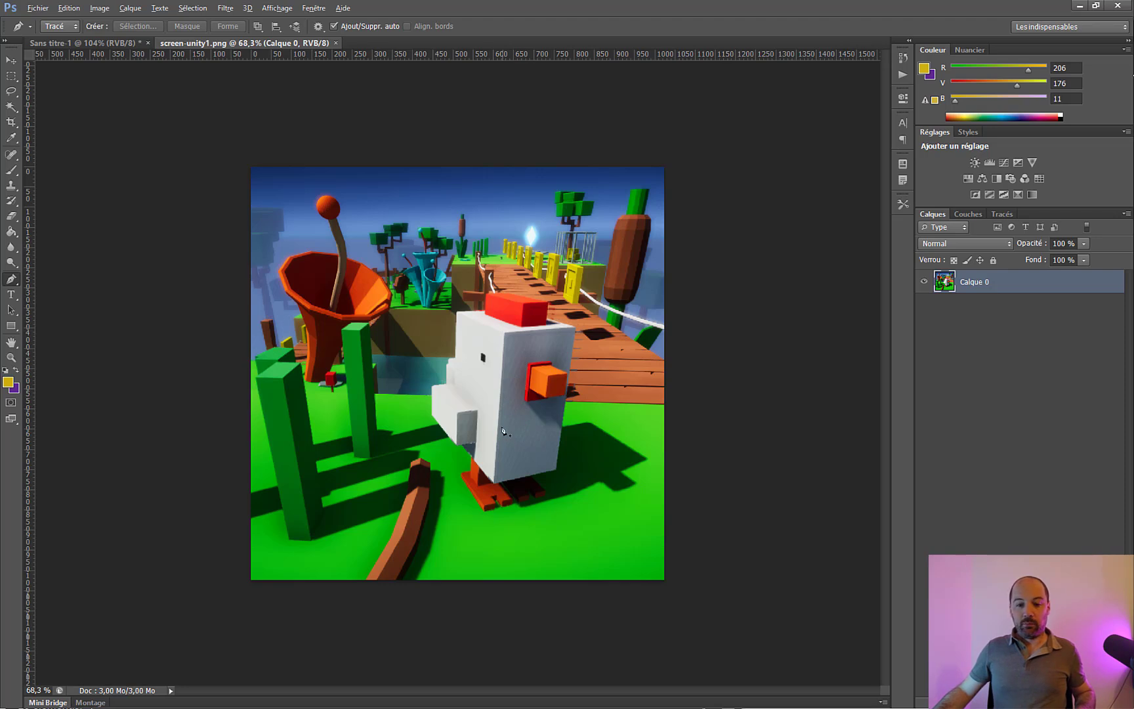
key("alt")
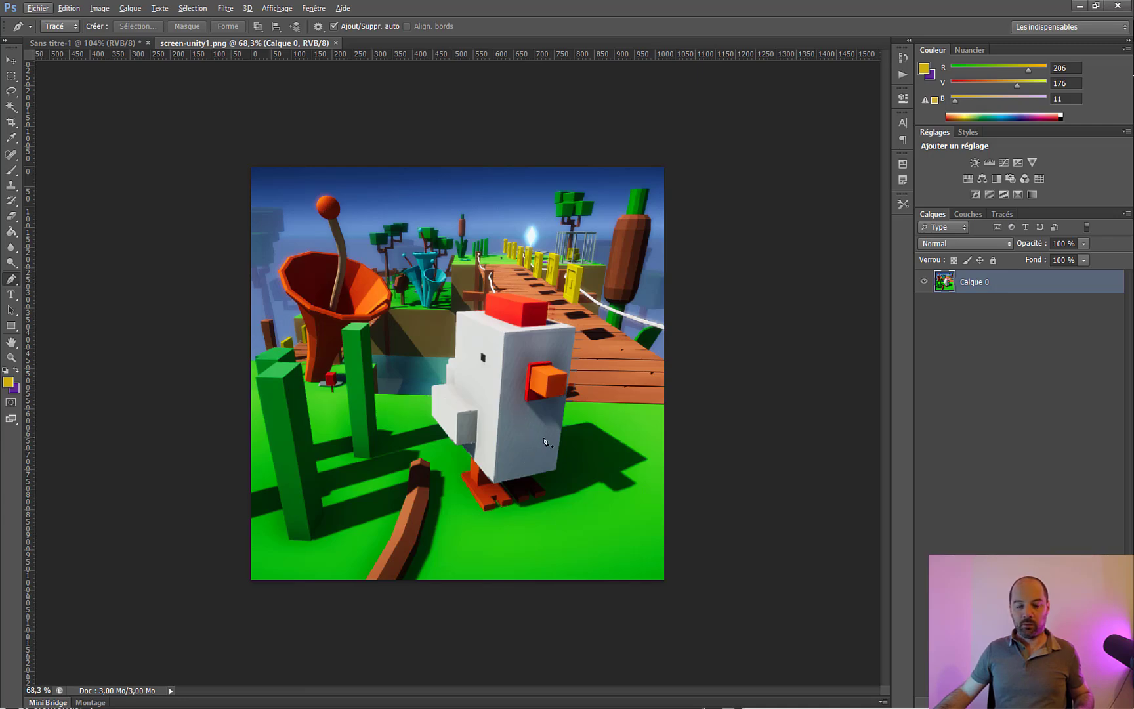
scroll(535, 486, "up", 2)
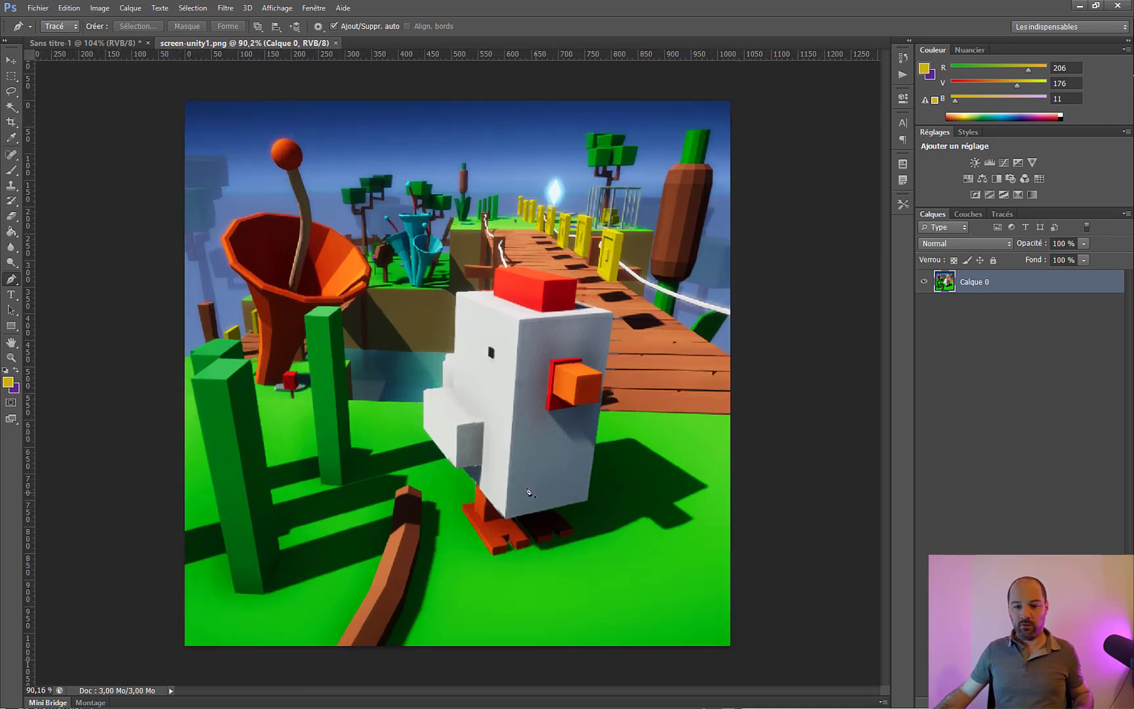
scroll(549, 517, "up", 8)
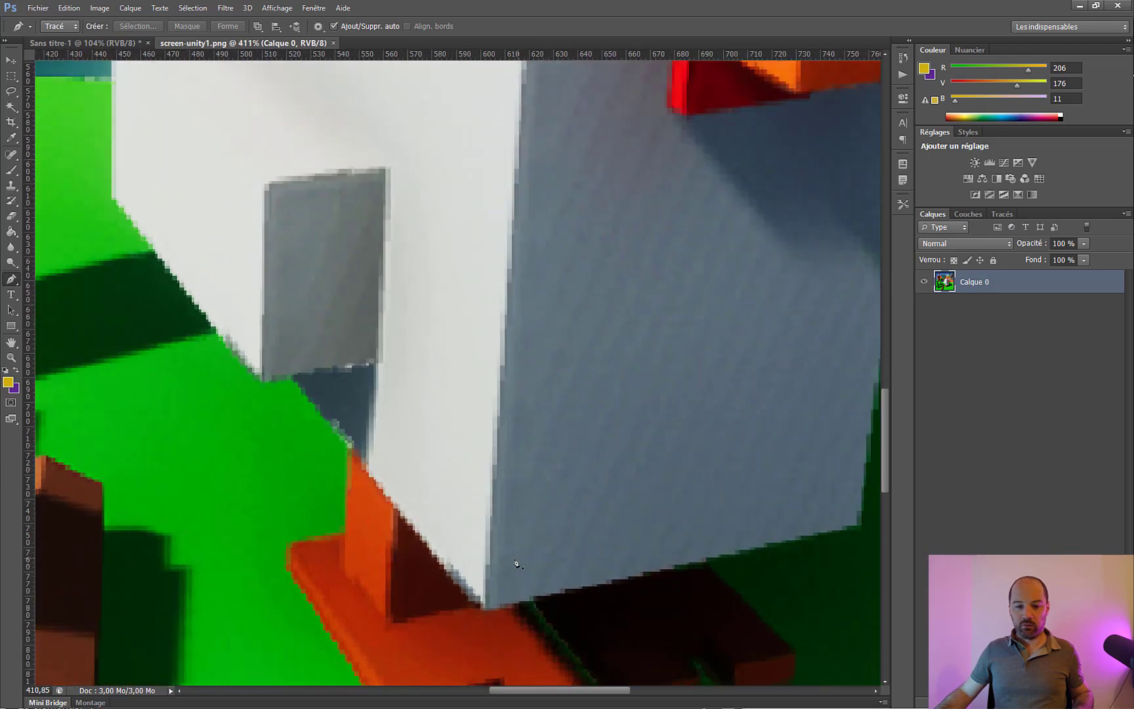
scroll(506, 538, "down", 6)
scroll(491, 437, "up", 1)
scroll(494, 435, "down", 1)
scroll(494, 436, "down", 1)
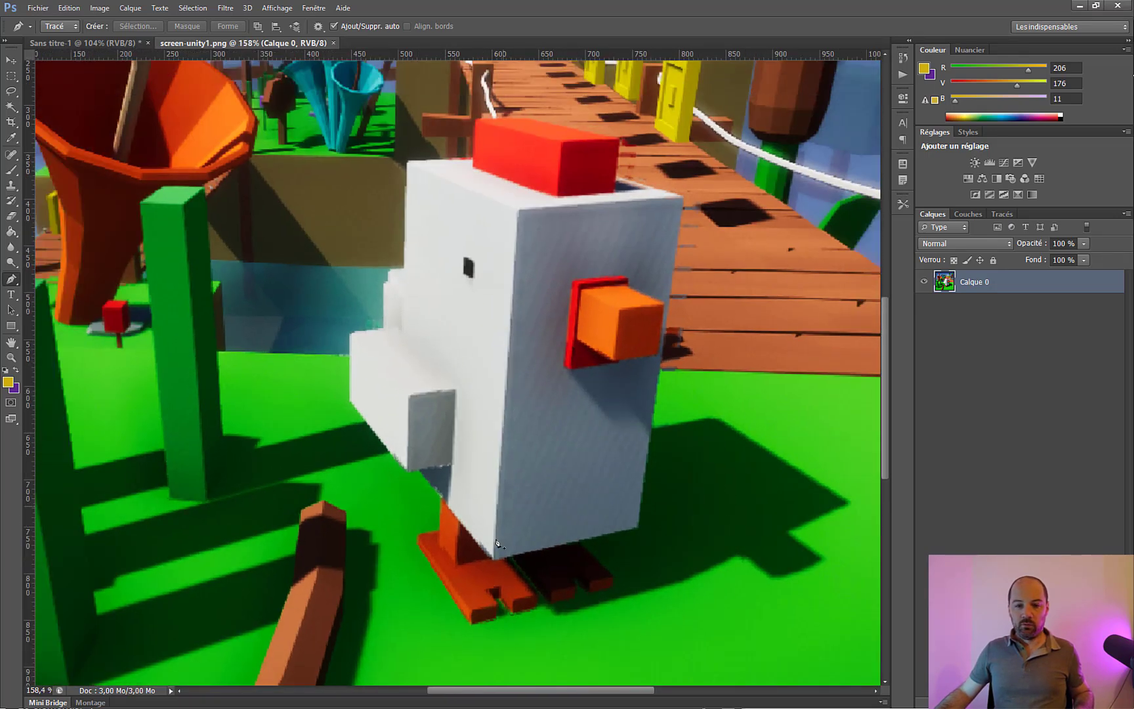
scroll(494, 566, "up", 4)
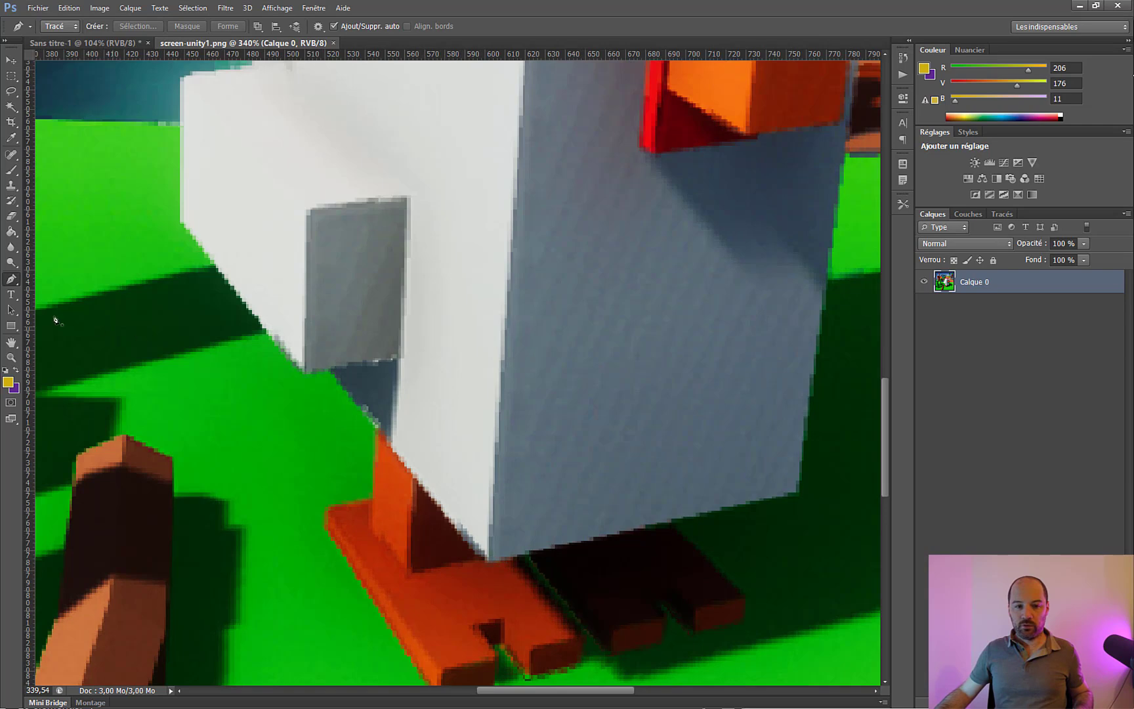
left_click(490, 564)
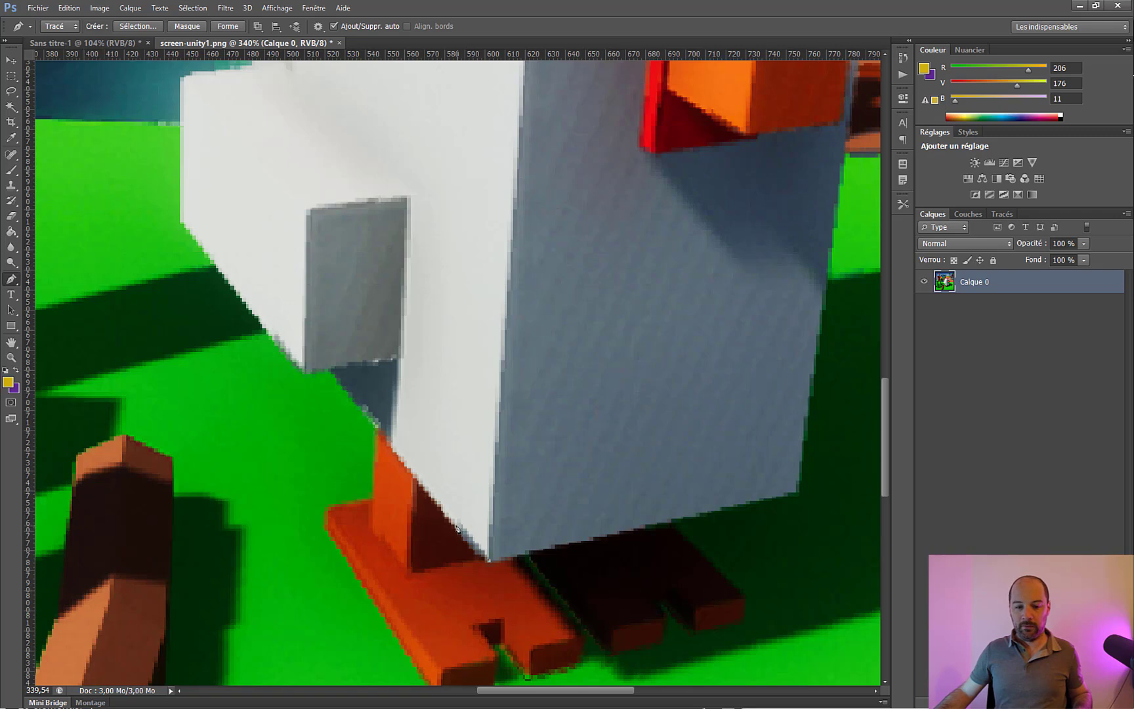
left_click(330, 372)
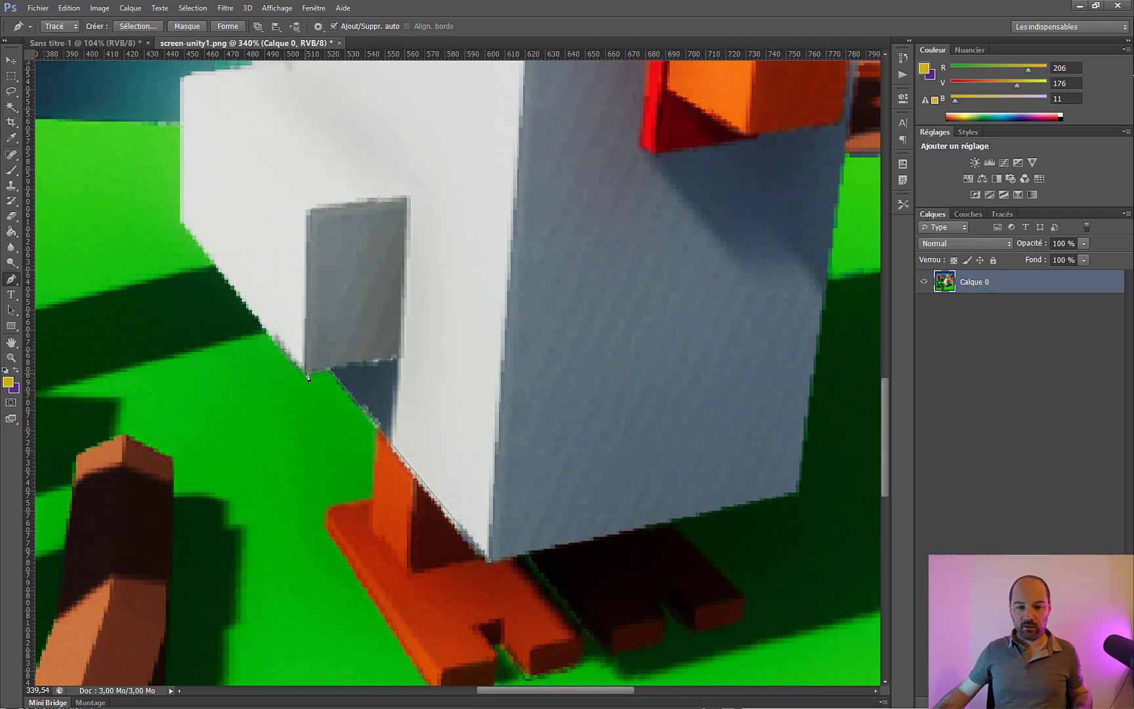
left_click(183, 224)
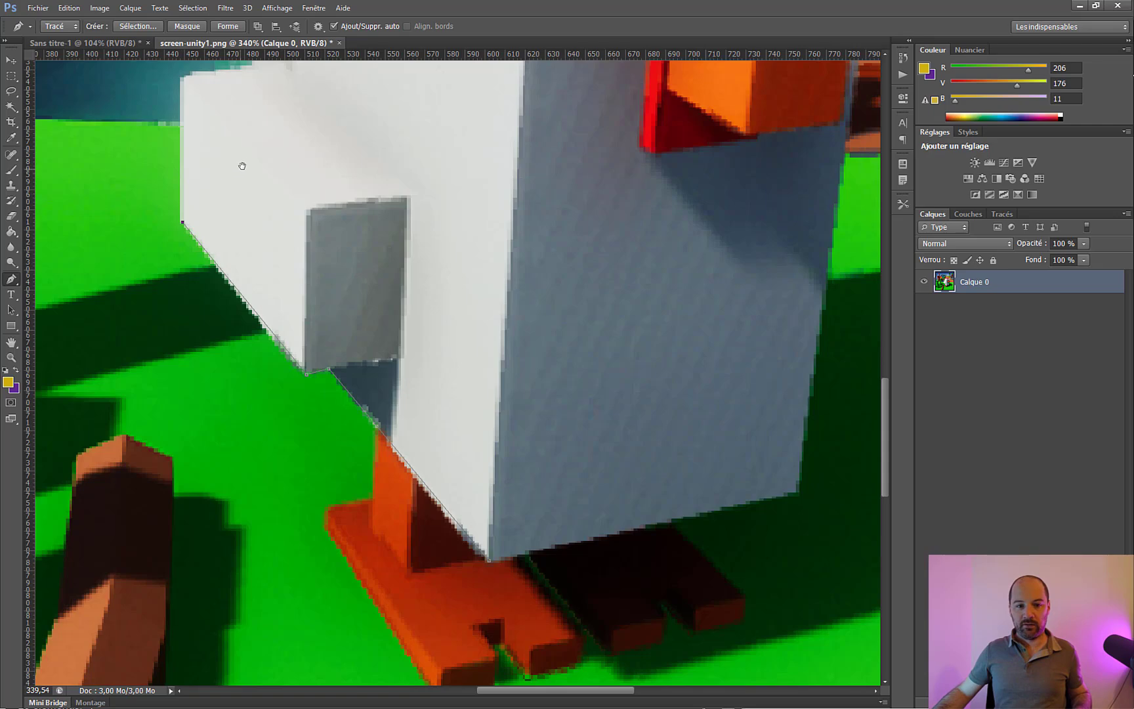
Continue the Pen path up the tail and around the small stepped corners of the chicken's back.
left_click_drag(246, 162, 272, 416)
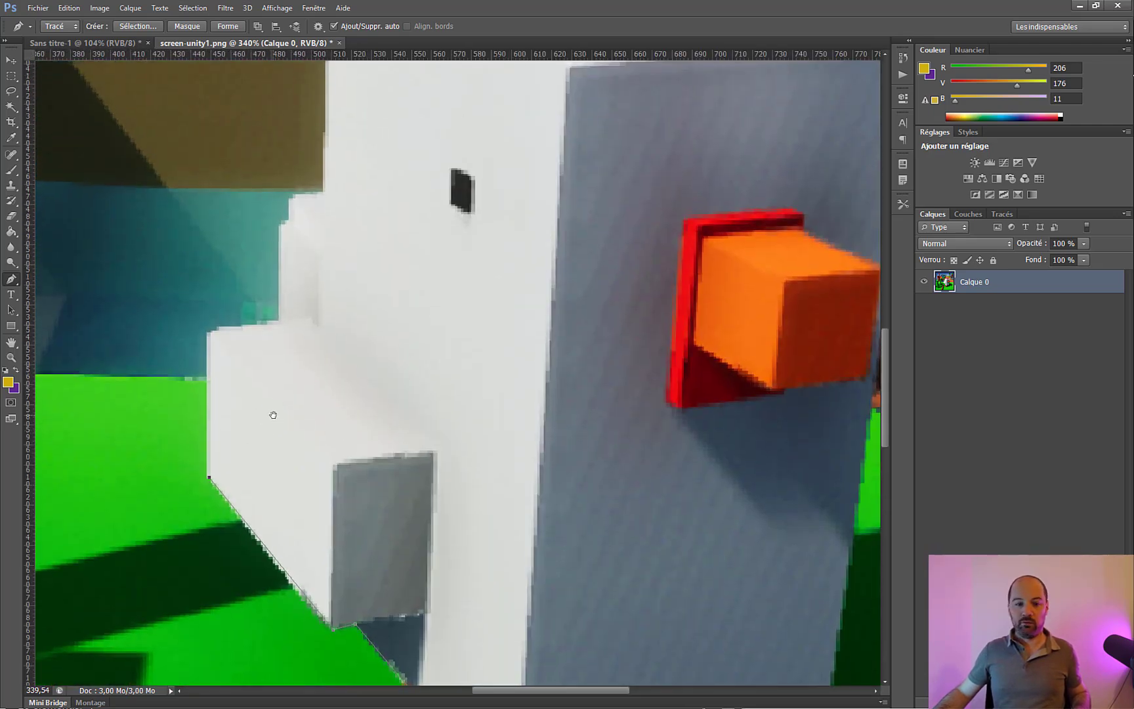
left_click(212, 335)
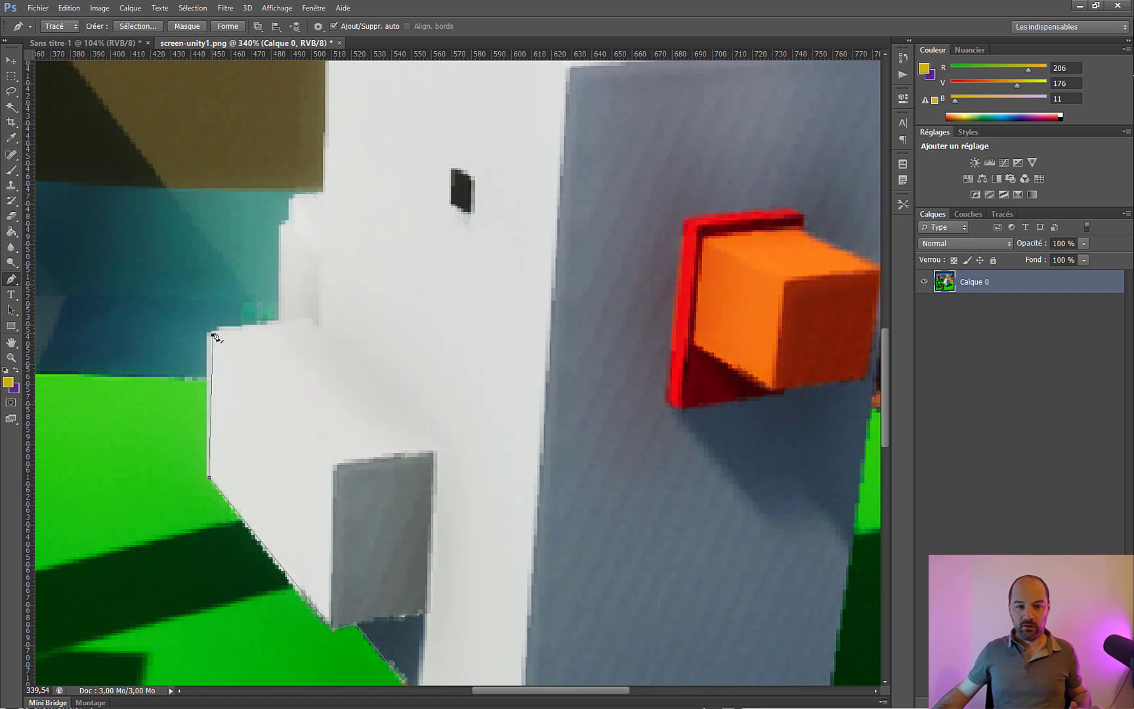
left_click(279, 321)
left_click(281, 226)
left_click(288, 218)
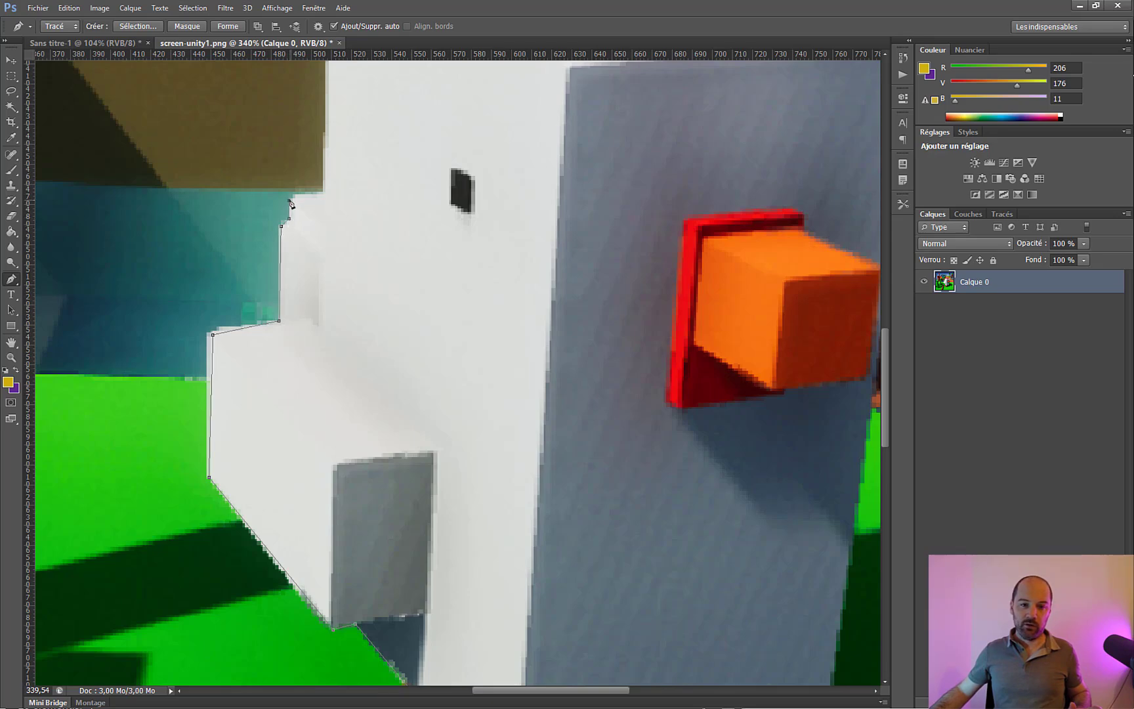
left_click(295, 195)
Extend the Pen path up the chicken's back, along the top of its head and around the upper edge of the red comb.
left_click_drag(354, 156, 369, 413)
left_click(346, 224)
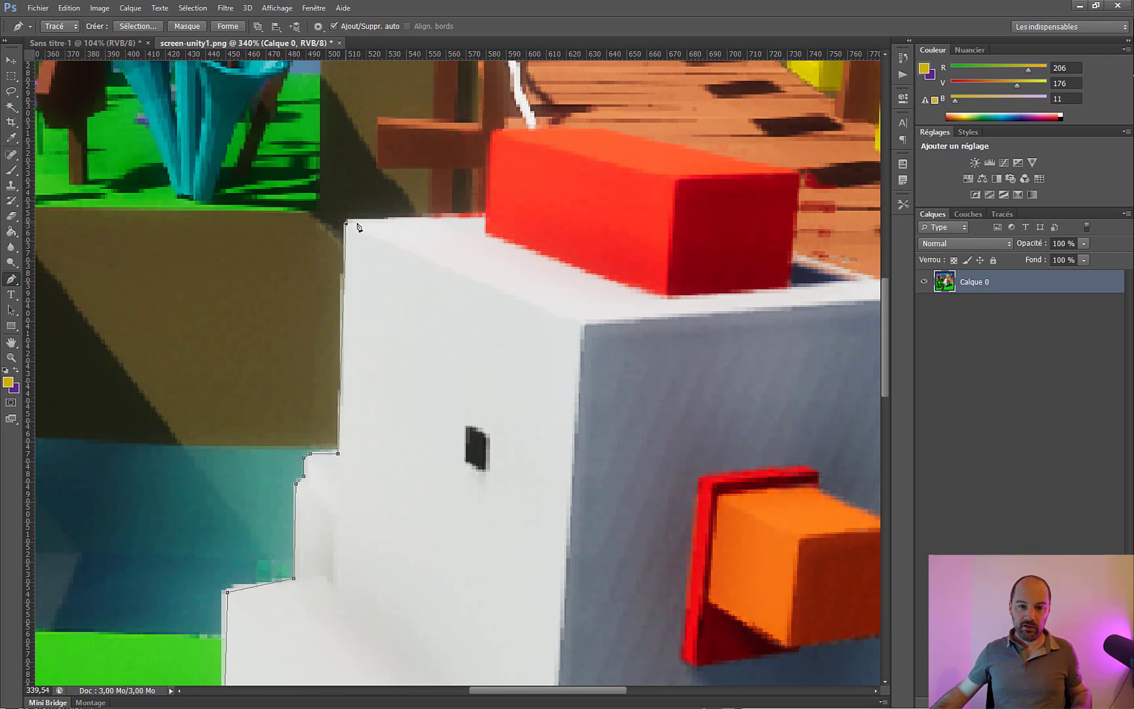
left_click(485, 214)
left_click(591, 129)
left_click(795, 175)
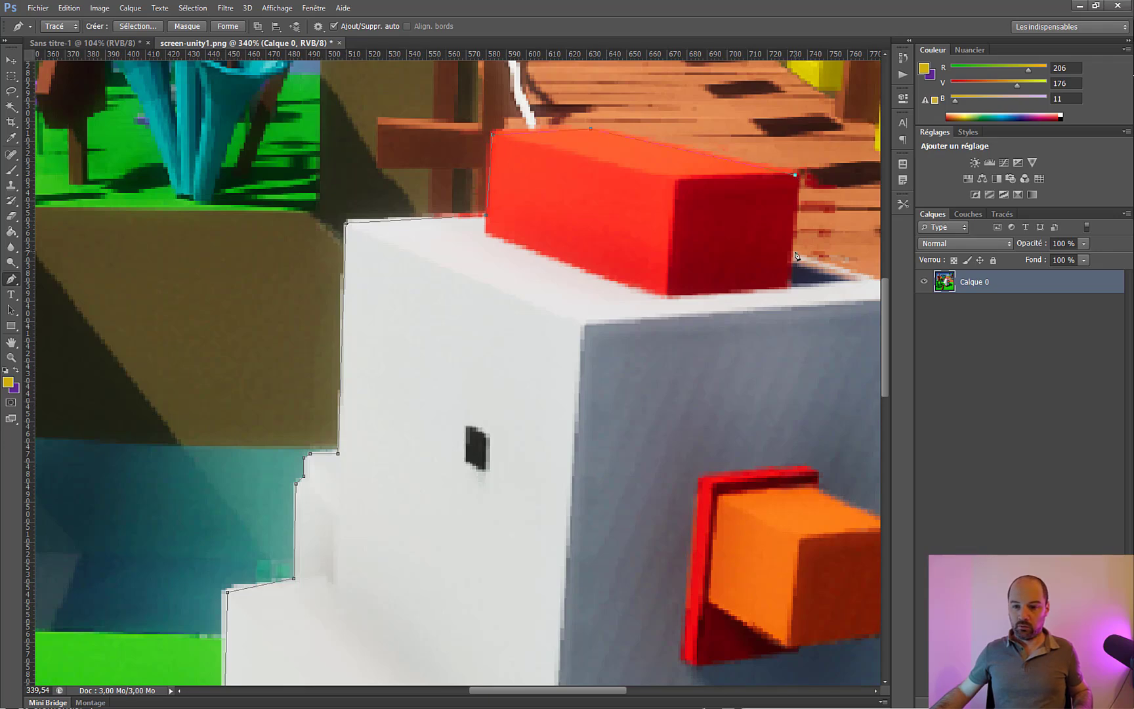
Trace the front side of the chicken's body down to its lower edge and close the path at the starting corner.
left_click_drag(797, 309, 597, 222)
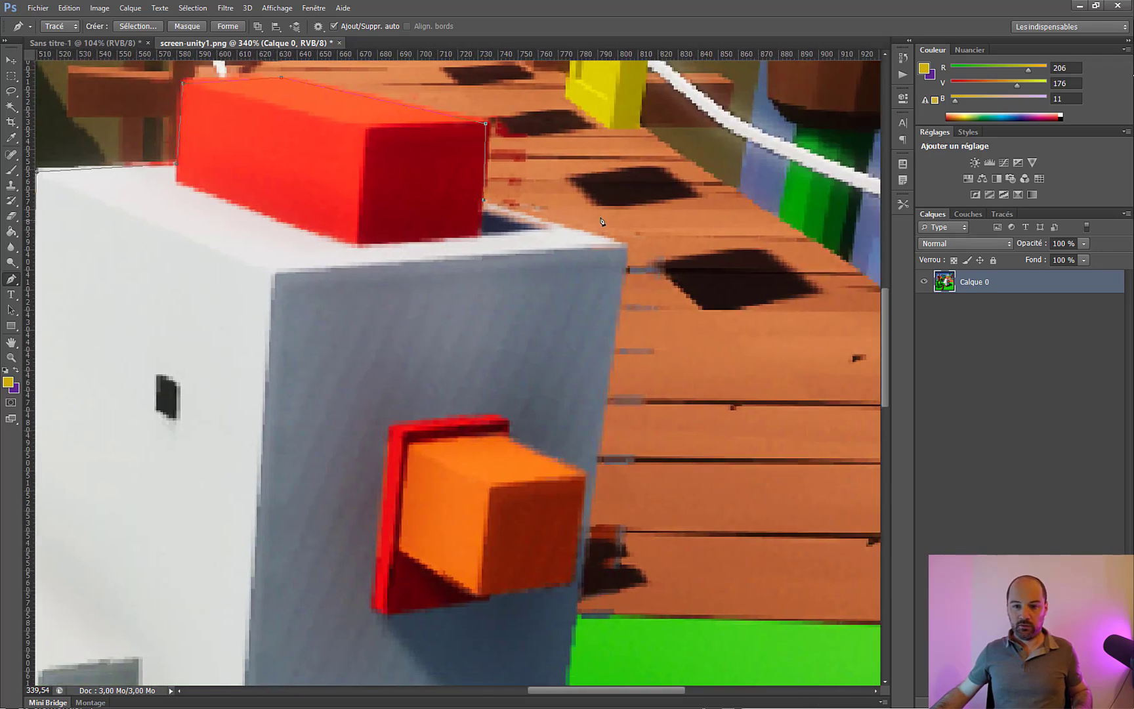
left_click(625, 245)
scroll(613, 529, "down", 5)
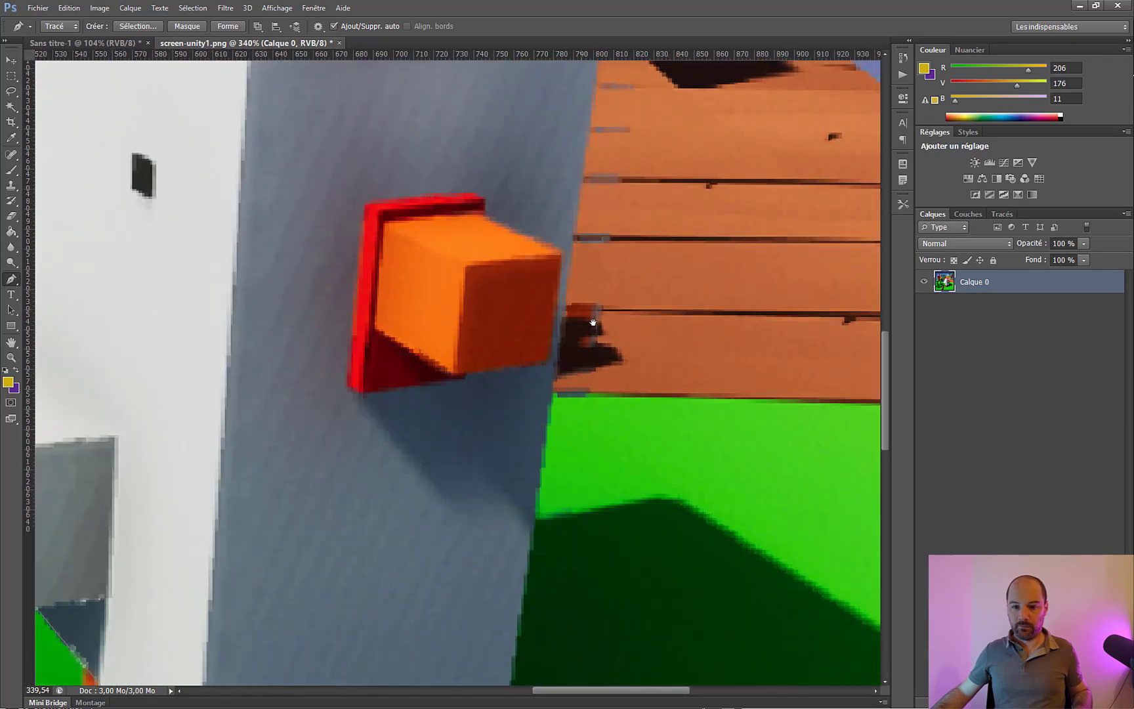
left_click(511, 577)
left_click(204, 644)
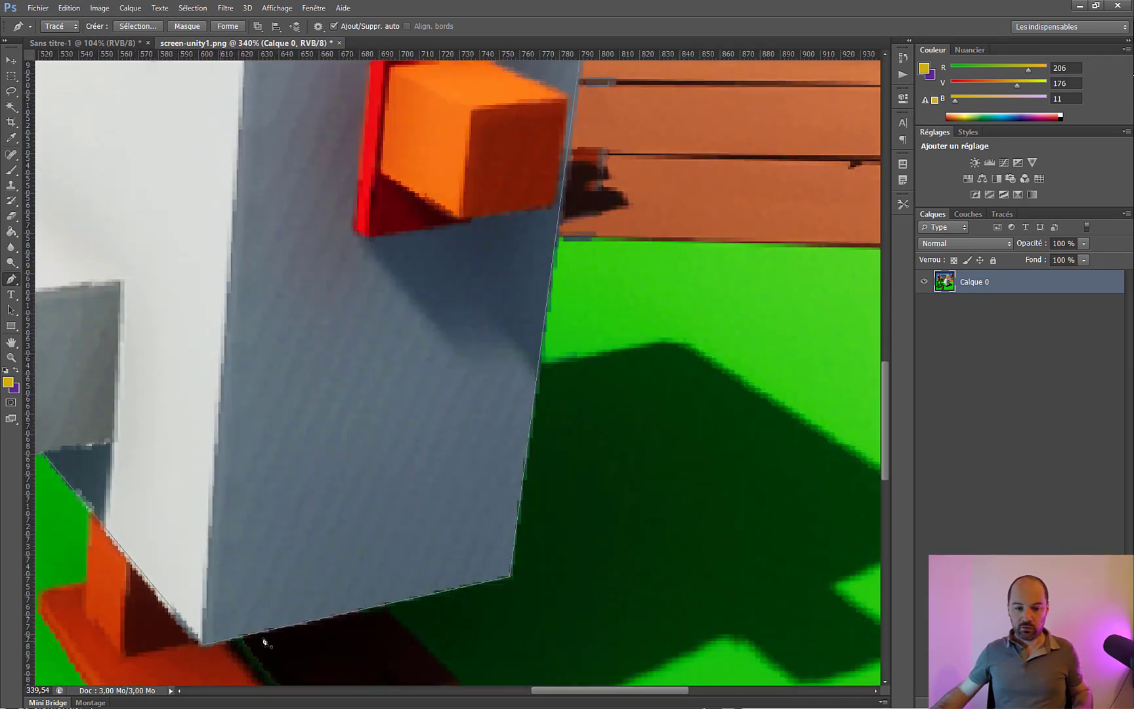
Convert the closed work path around the chicken into a selection.
scroll(339, 550, "down", 5)
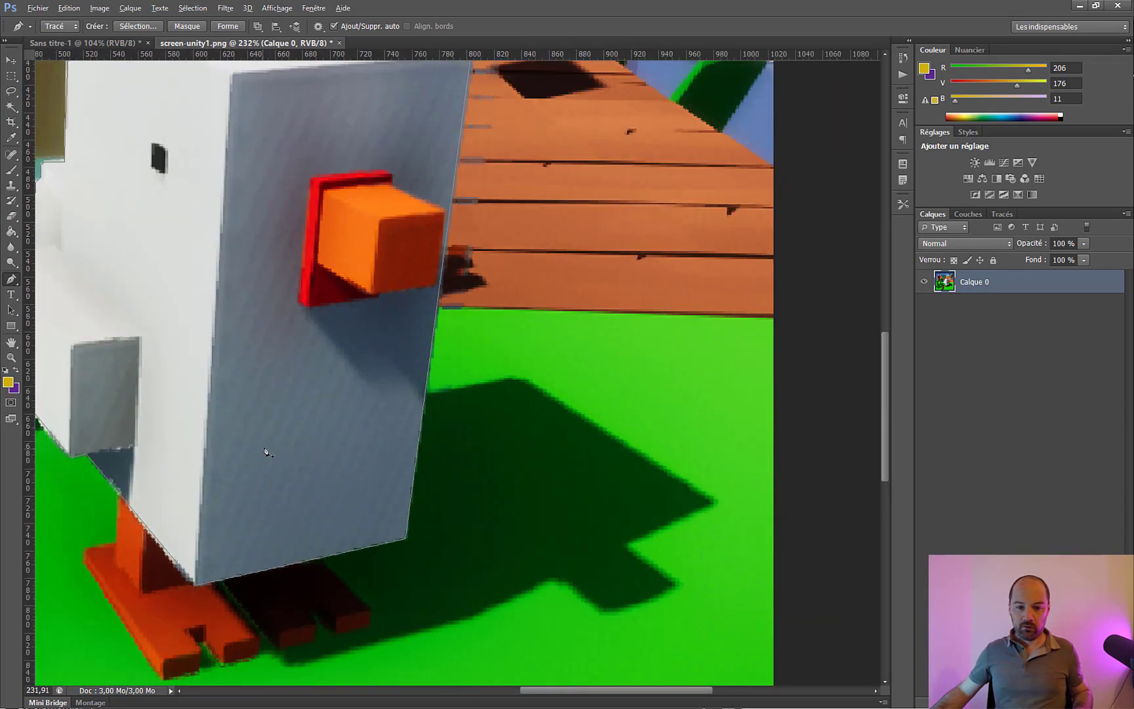
scroll(262, 432, "up", 3)
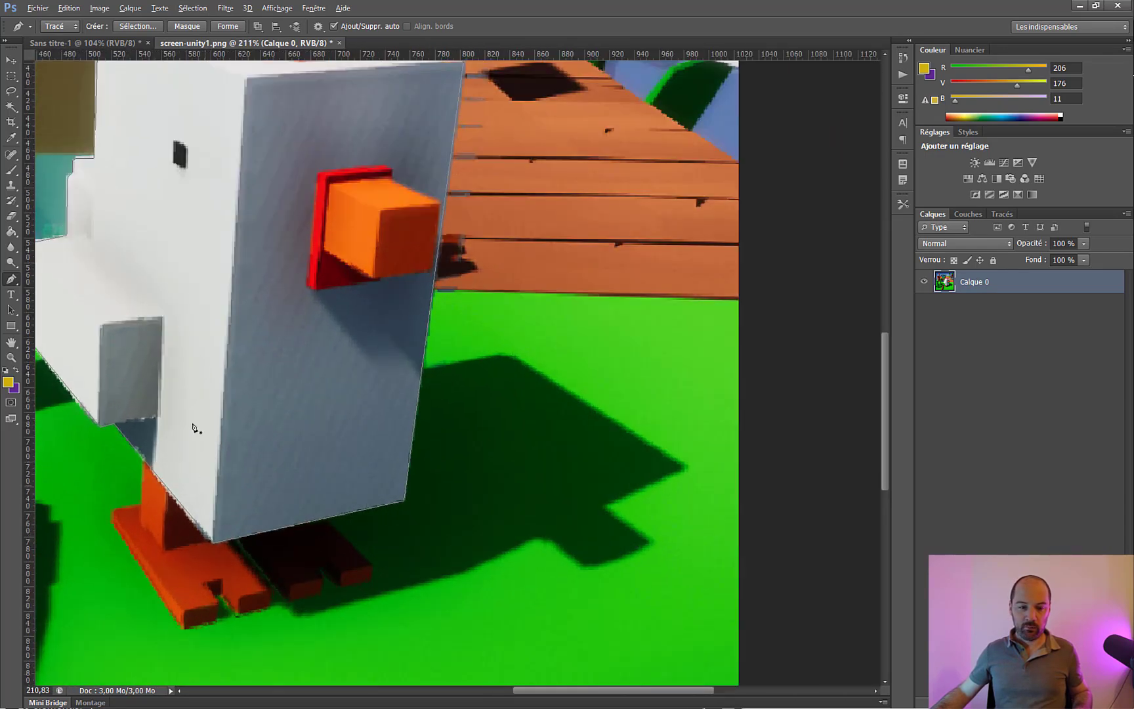
scroll(197, 443, "down", 3)
left_click_drag(110, 252, 364, 325)
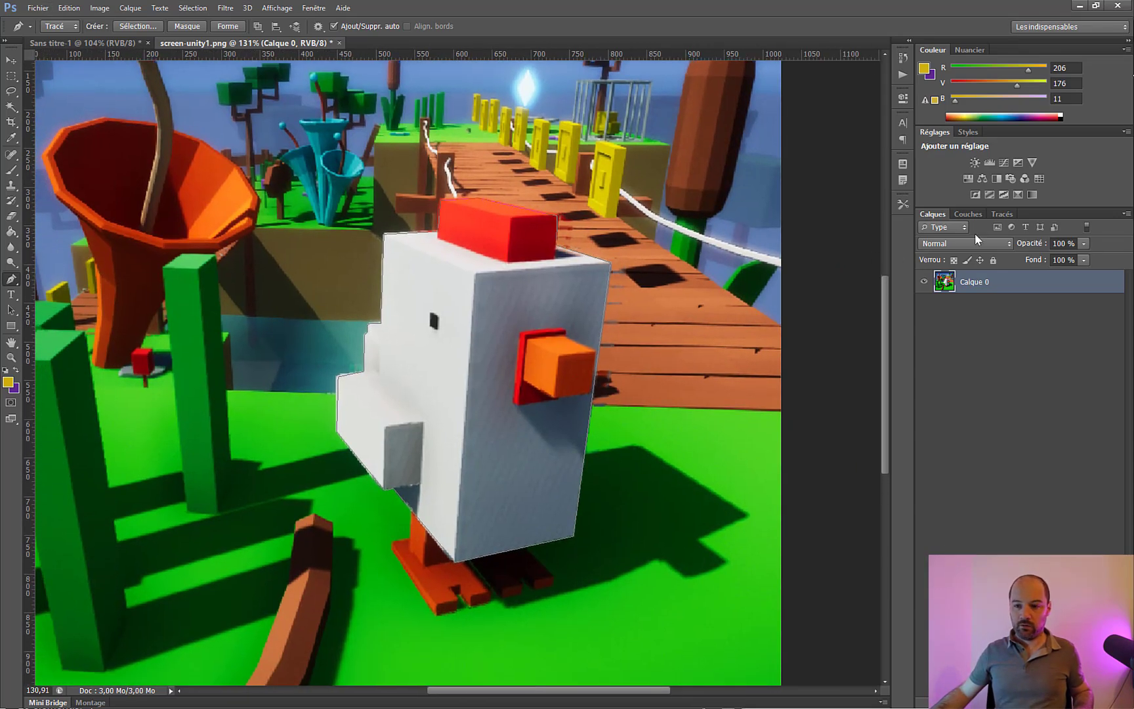
left_click(1003, 214)
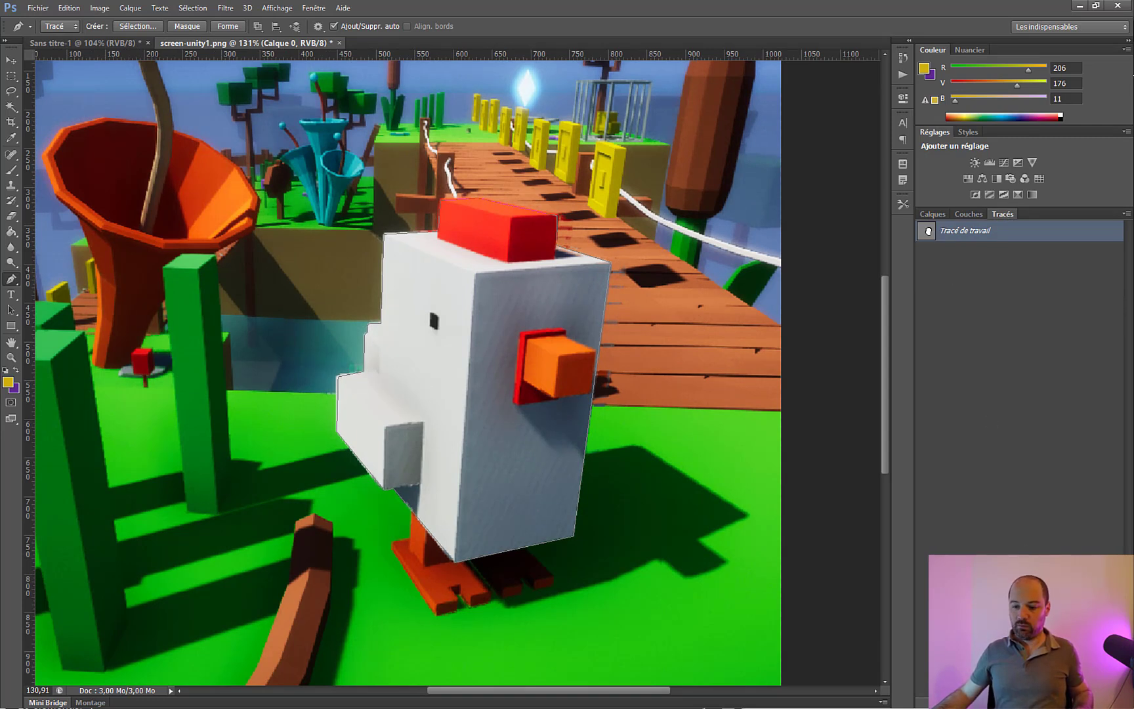
key("ctrl+Return")
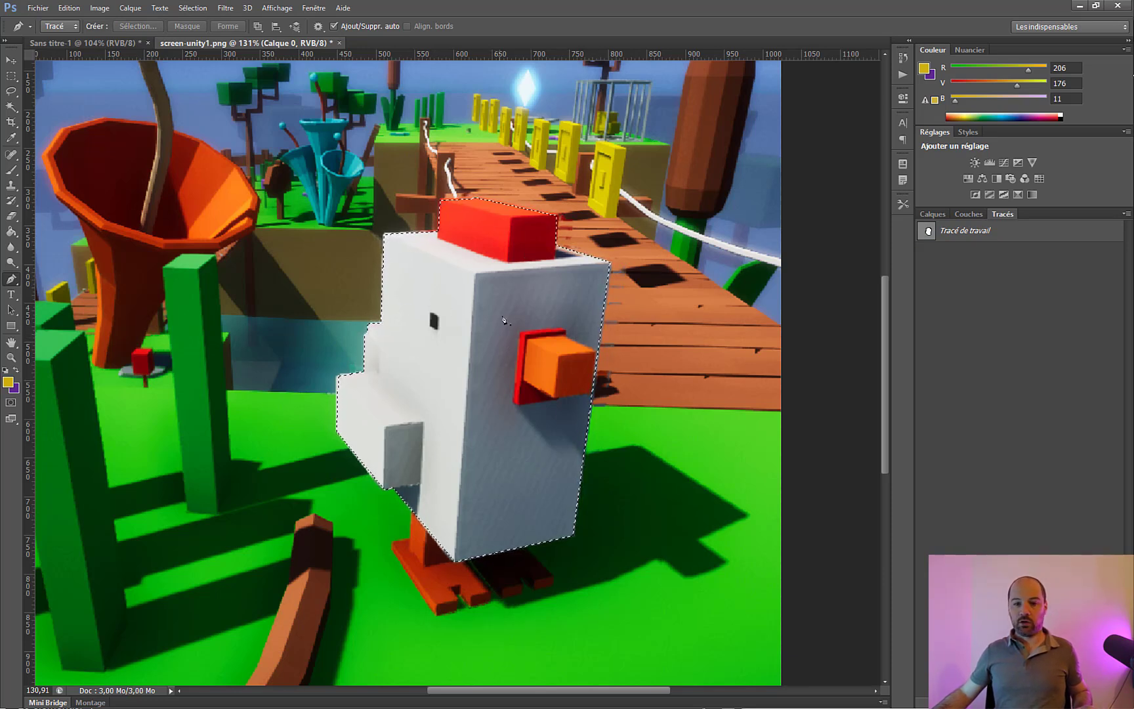
Cut the selected chicken out of the image and paste it into the Sans titre-1 document.
key("Delete")
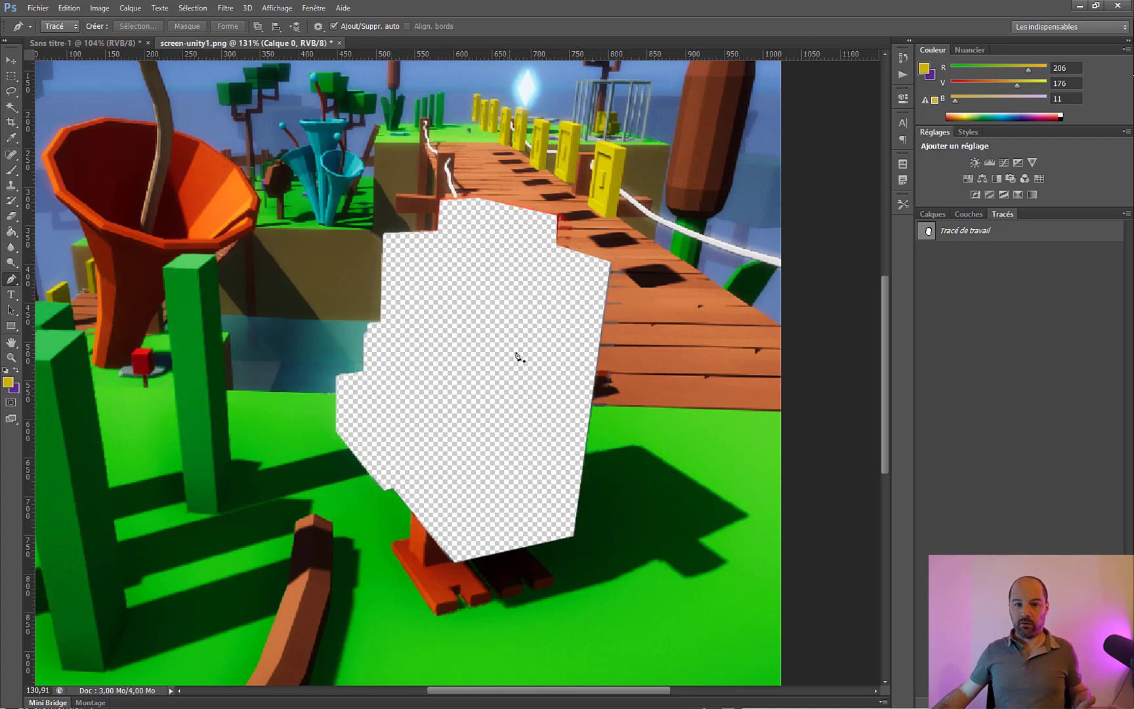
left_click(84, 43)
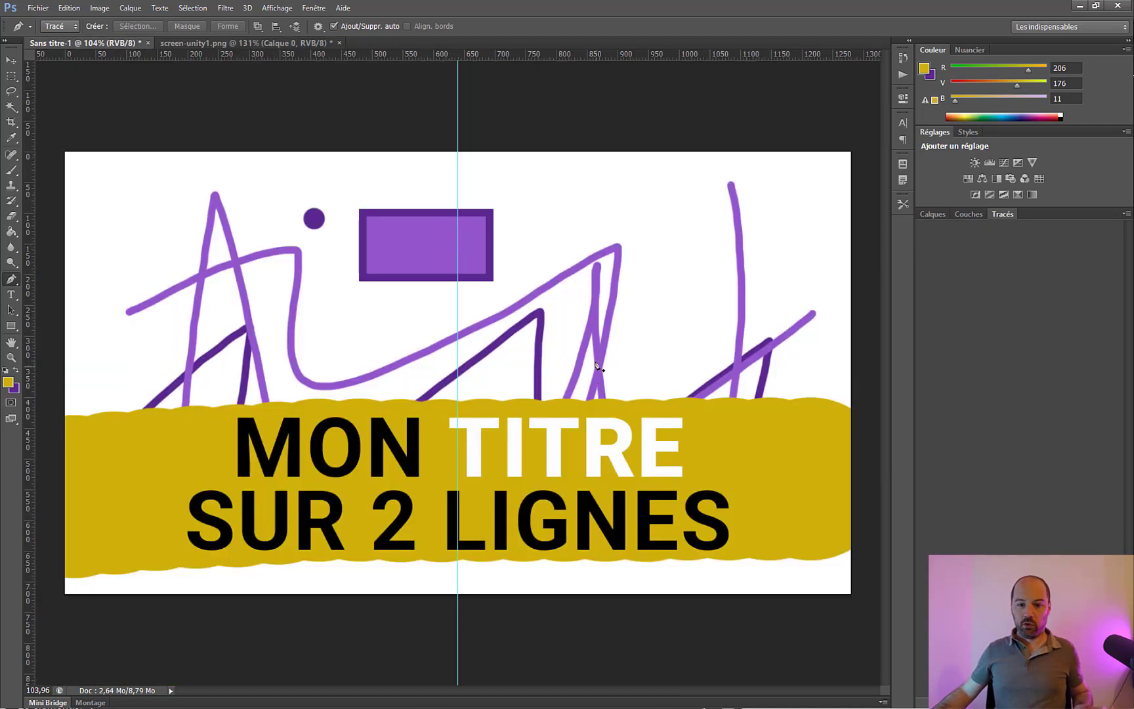
key("ctrl+v")
Scale the pasted chicken to about 65% with Free Transform and place it beside the word "MON" at the canvas's left side.
key("v")
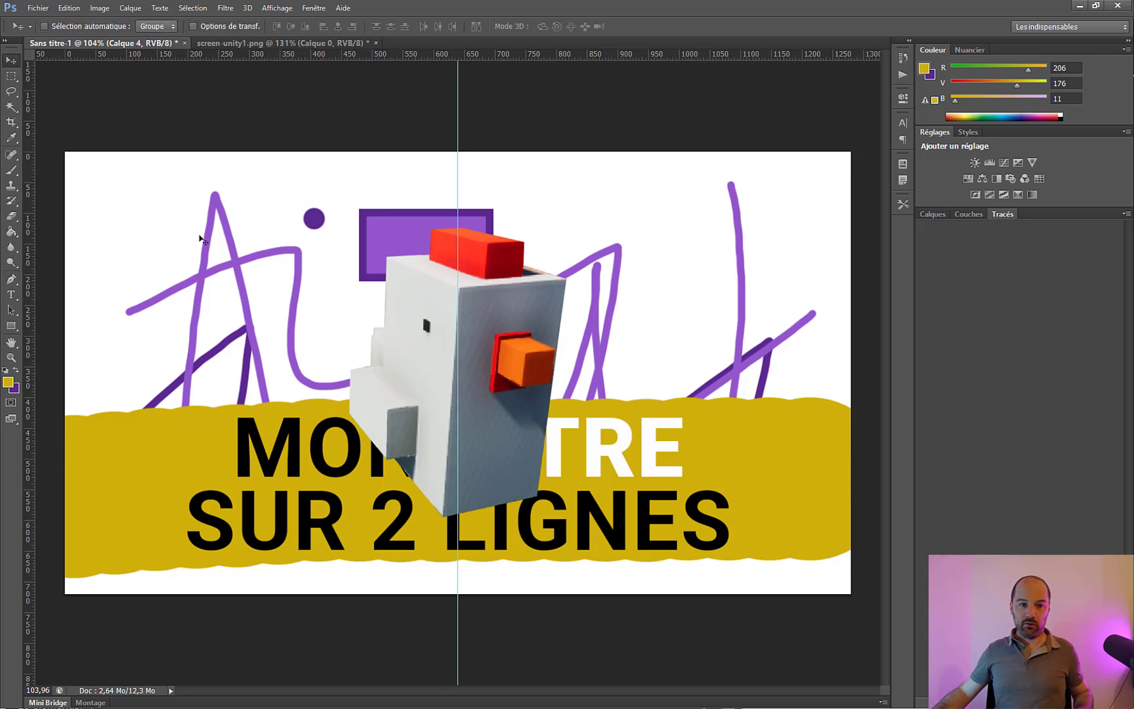
left_click_drag(520, 466, 232, 499)
key("ctrl+t")
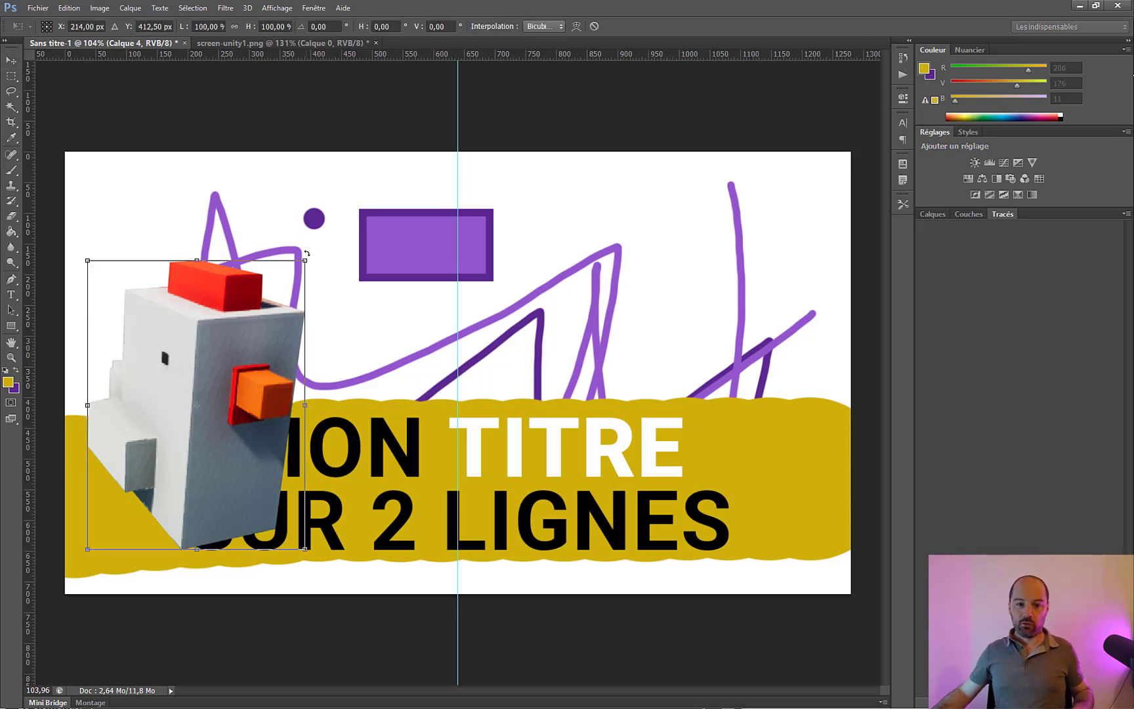
left_click_drag(306, 260, 305, 419)
left_click_drag(173, 509, 156, 450)
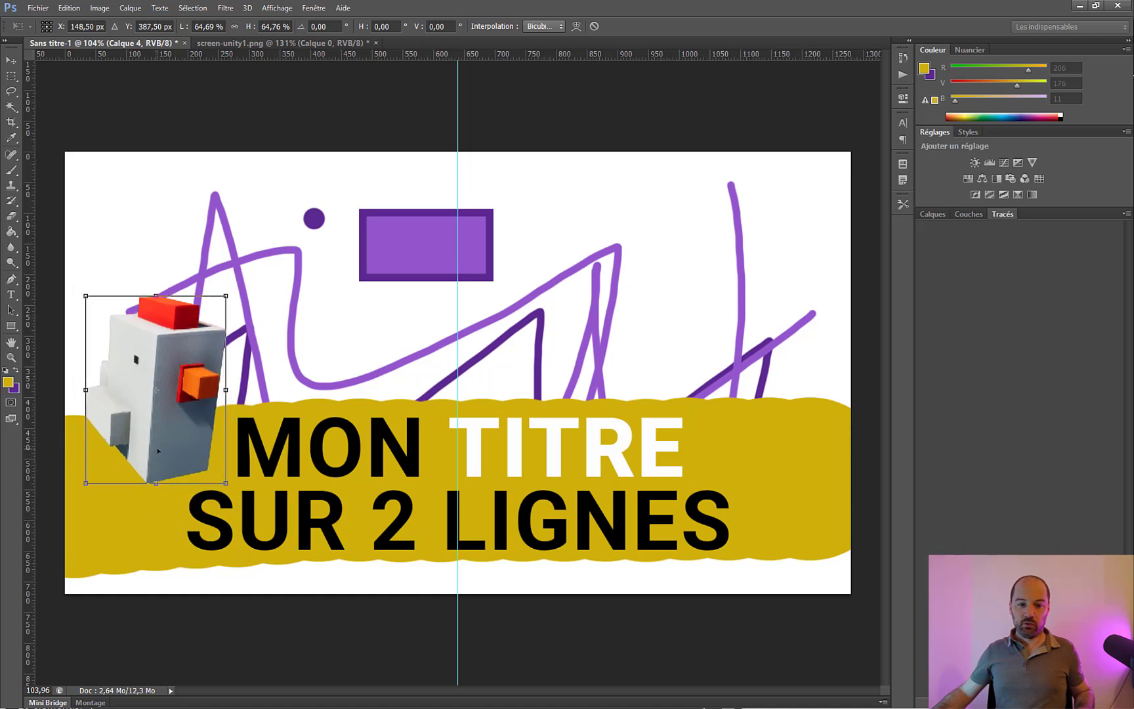
key("Return")
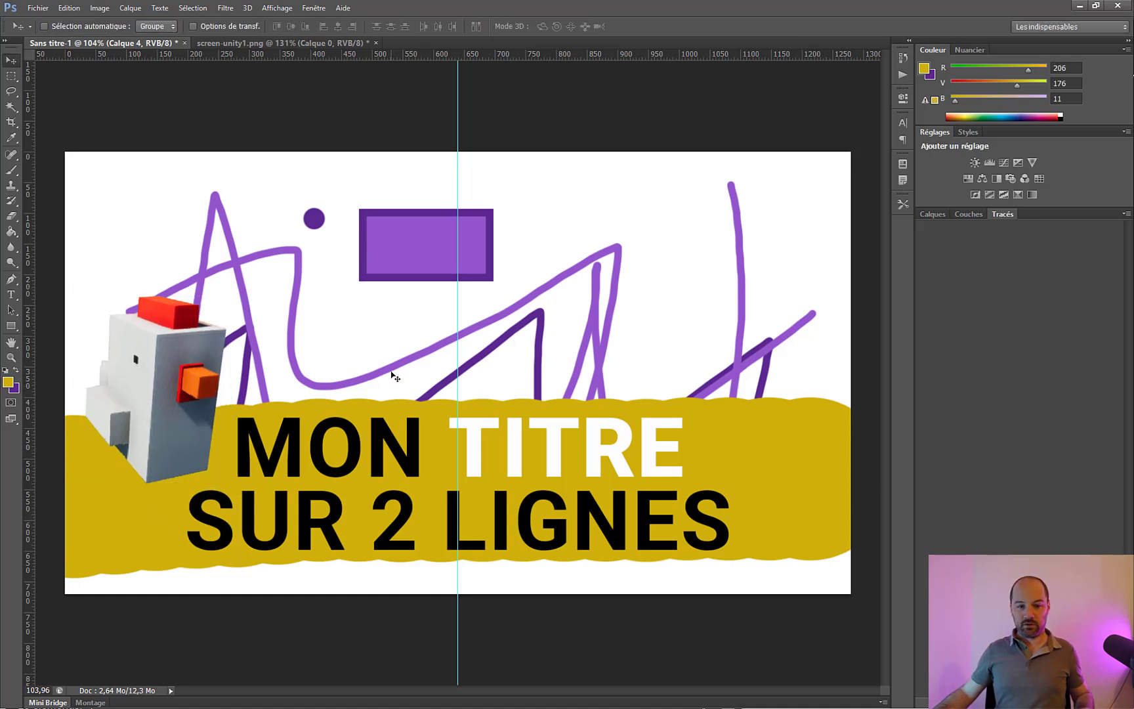
Select the purple bordered rectangle on the Calque 0 layer with a rectangular marquee that follows its outer edges.
left_click(935, 215)
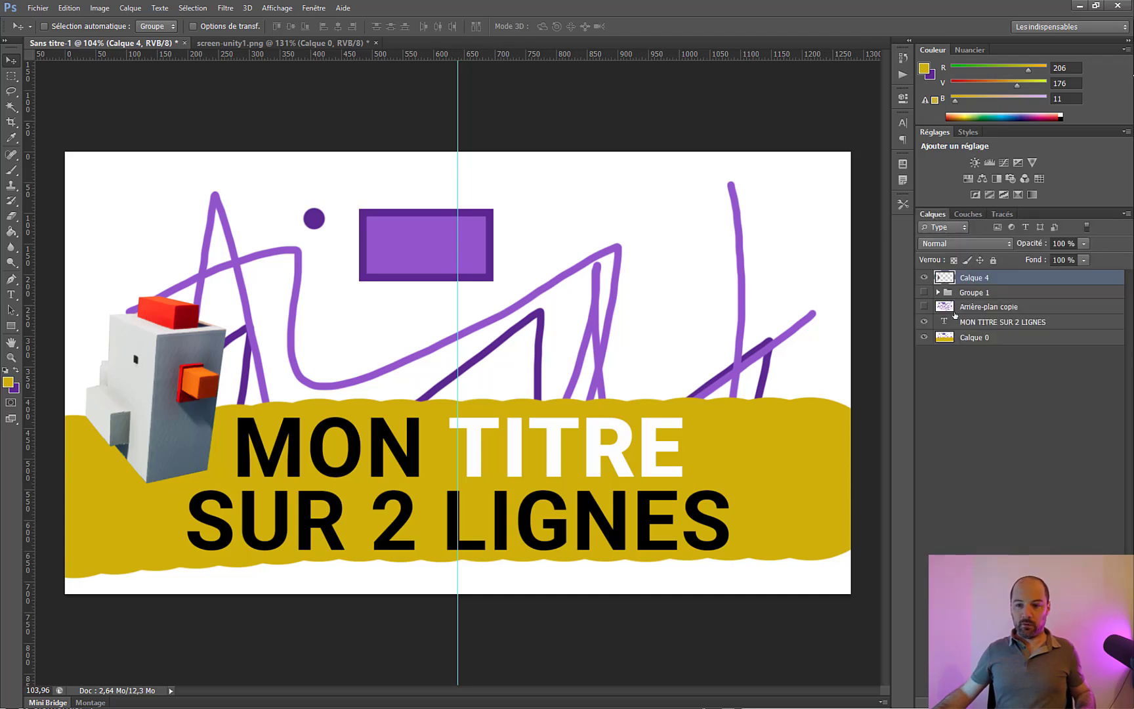
left_click(955, 309)
left_click(957, 339)
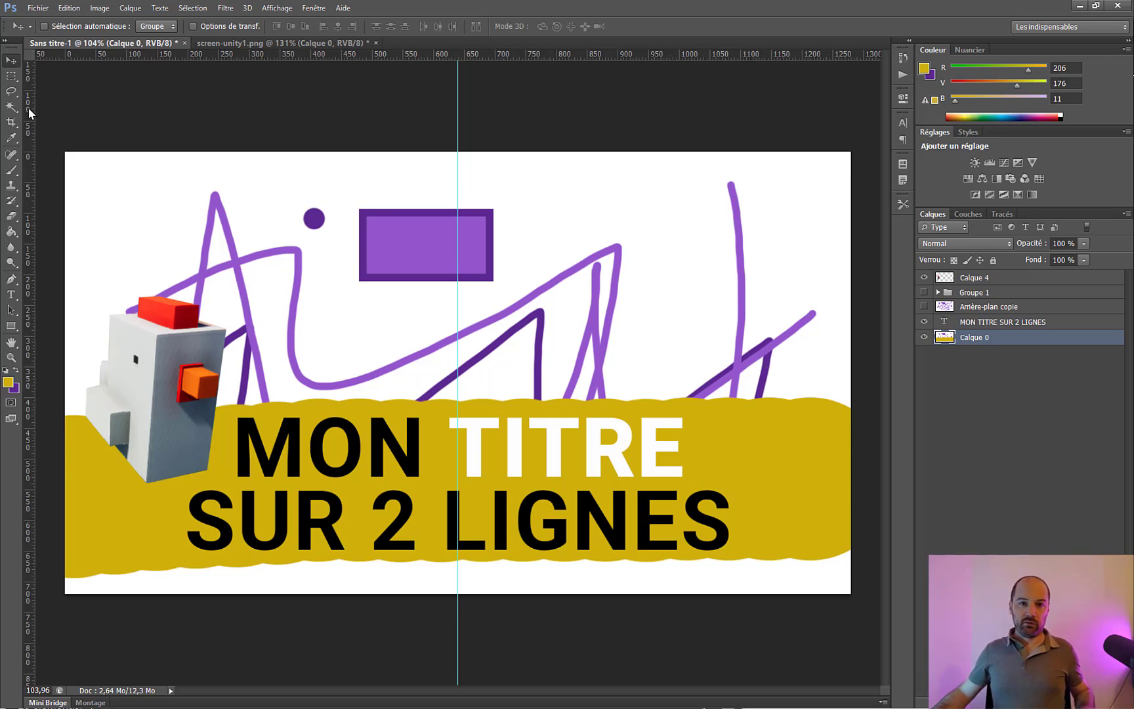
left_click(11, 78)
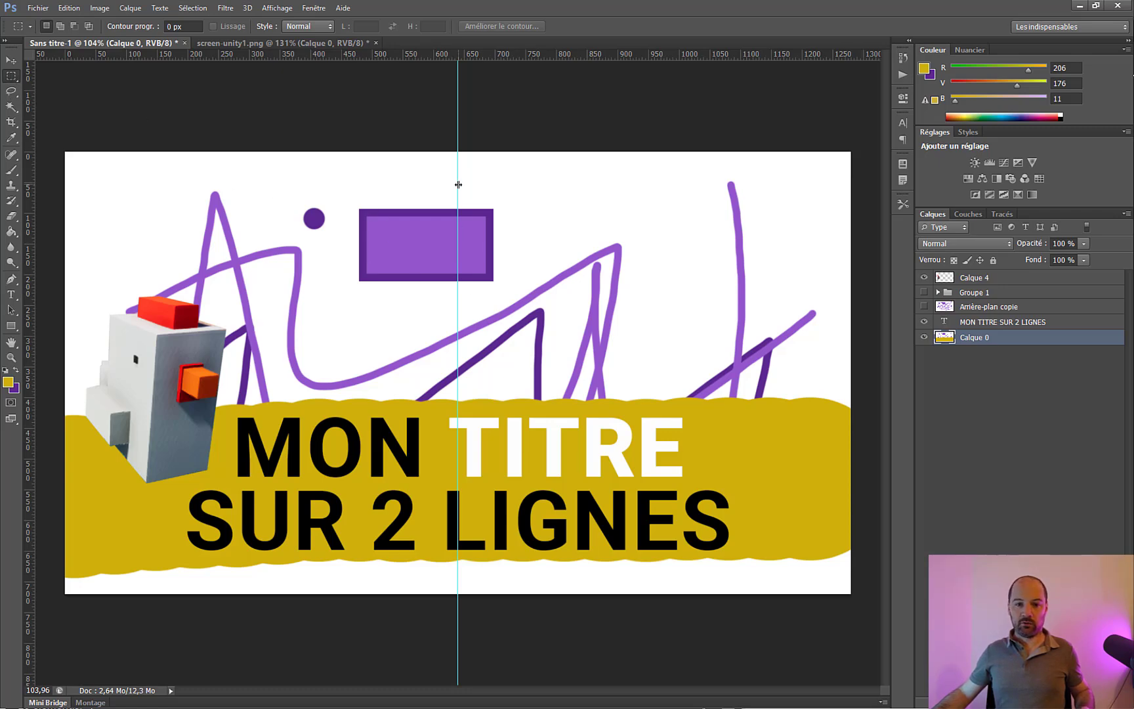
scroll(389, 235, "up", 10)
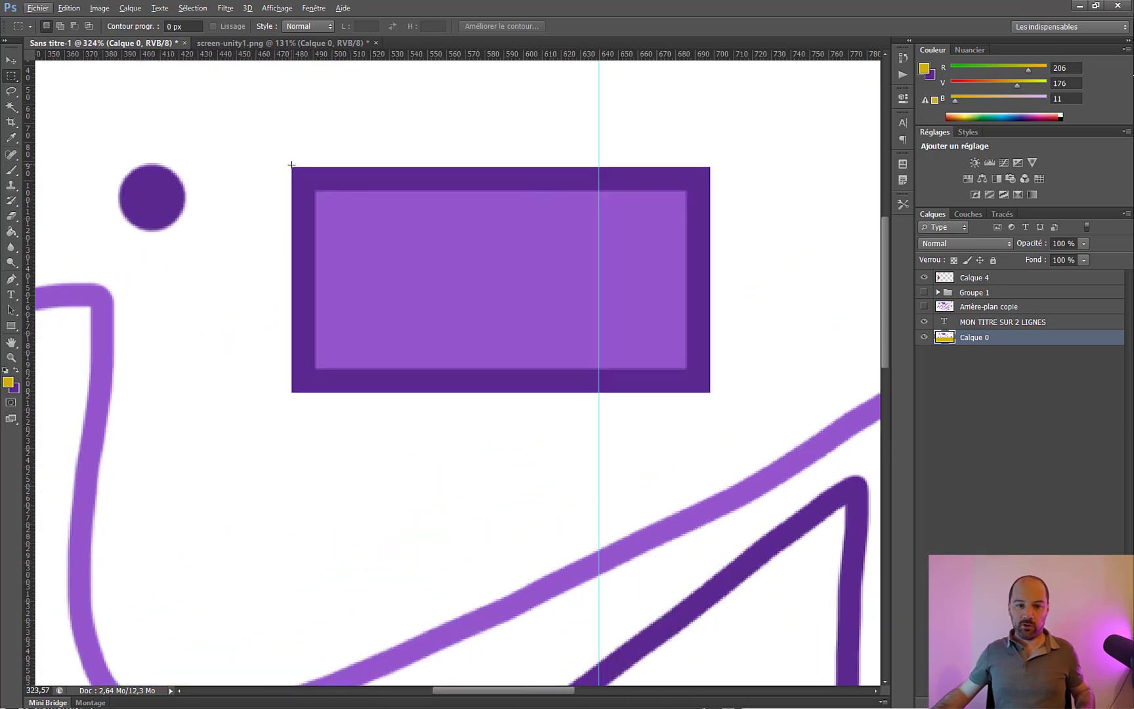
left_click_drag(292, 168, 711, 393)
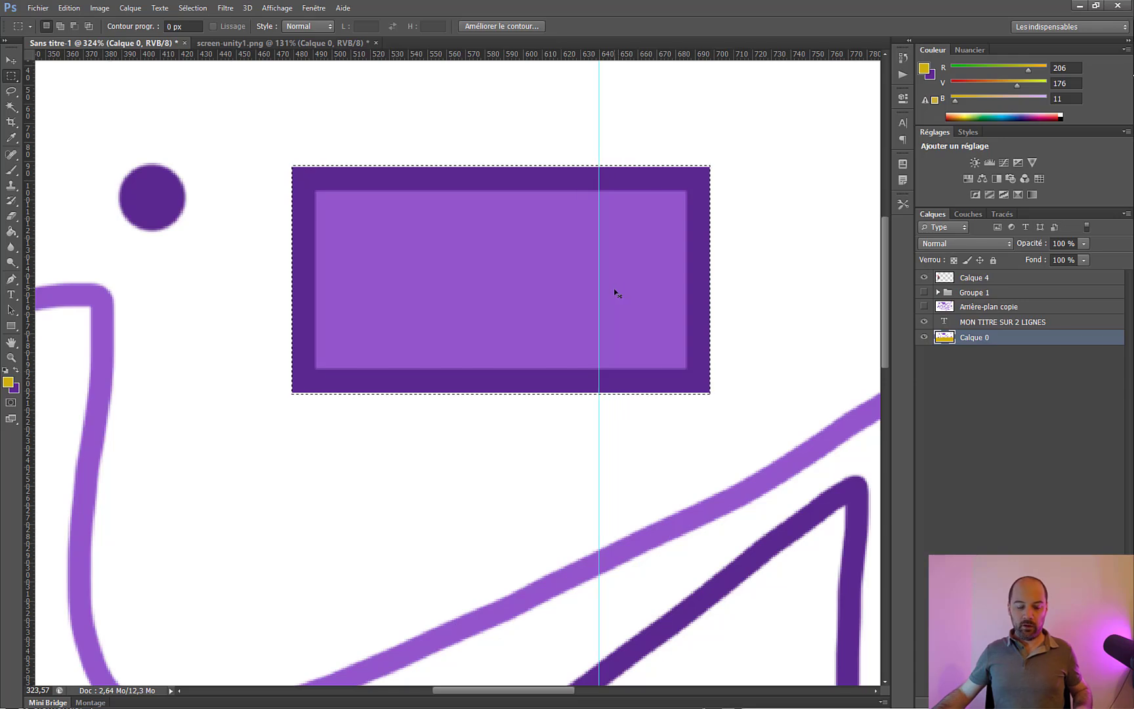
Copy the selected rectangle and paste it into a new 219 × 120 pixel document with a white background.
key("ctrl+n")
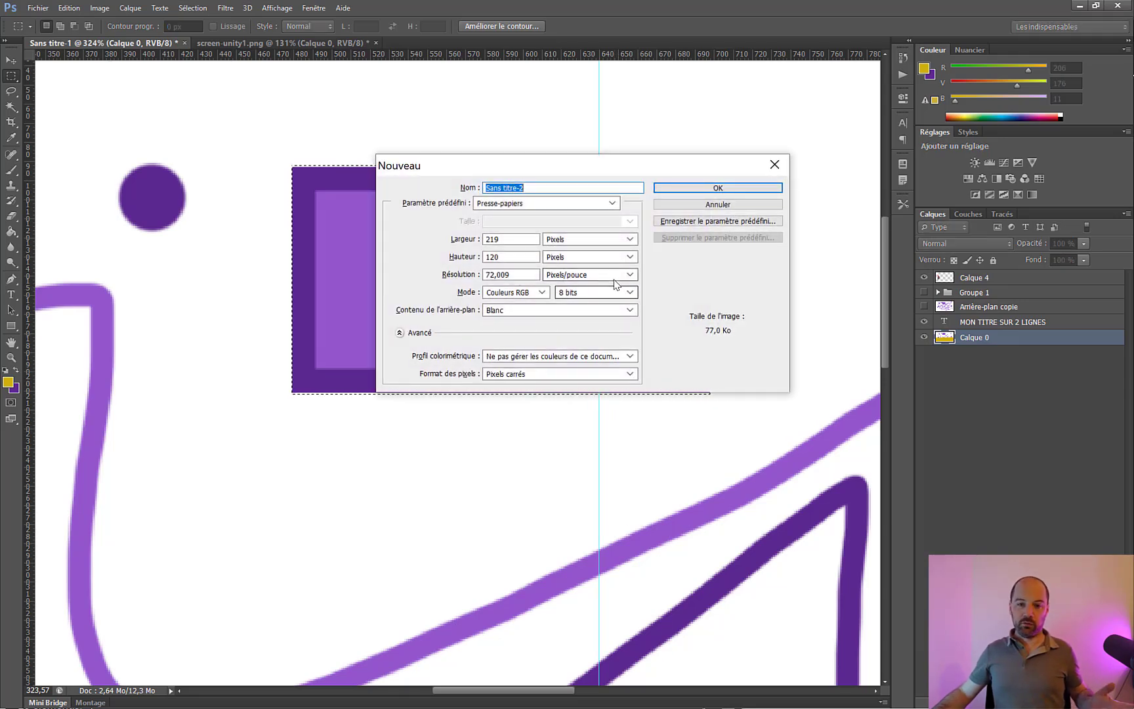
left_click(687, 188)
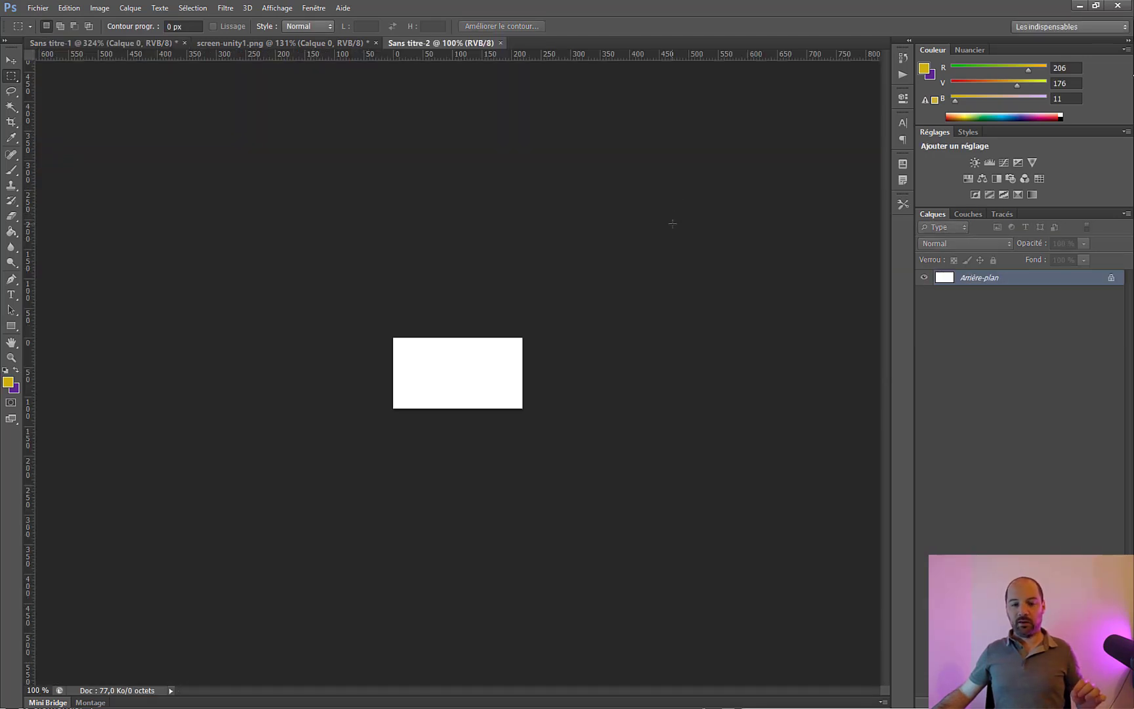
key("ctrl+v")
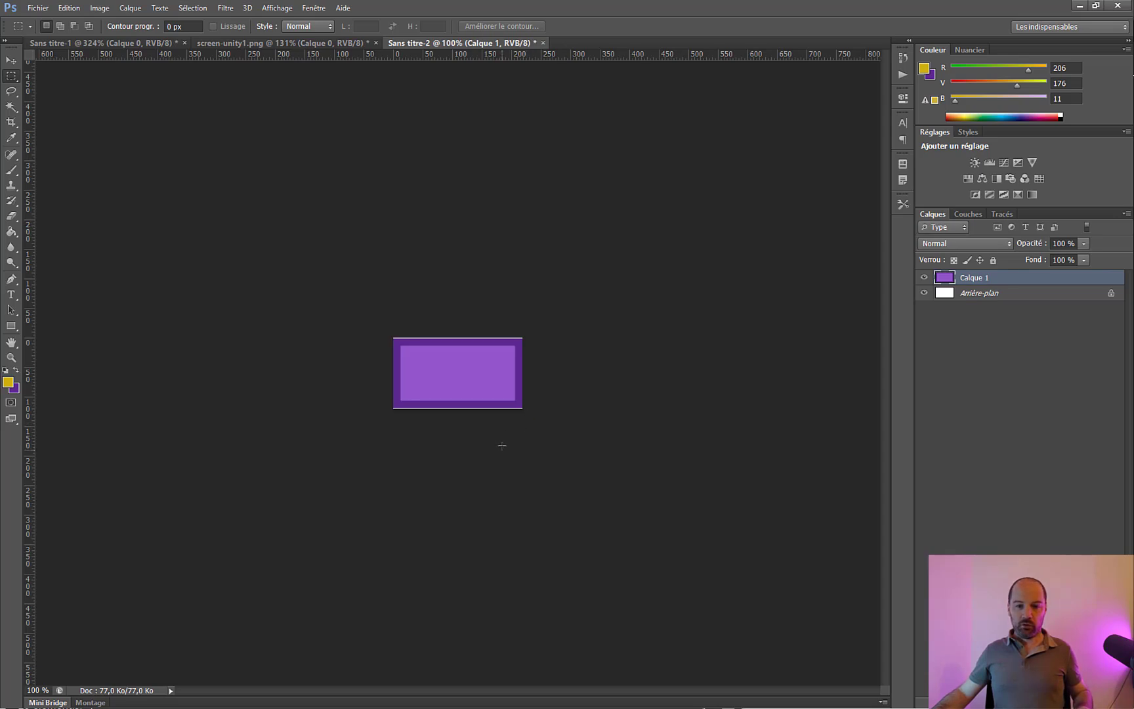
Move the upper crop boundary down to the purple border to exclude the white line along the image's top edge.
scroll(439, 430, "up", 13)
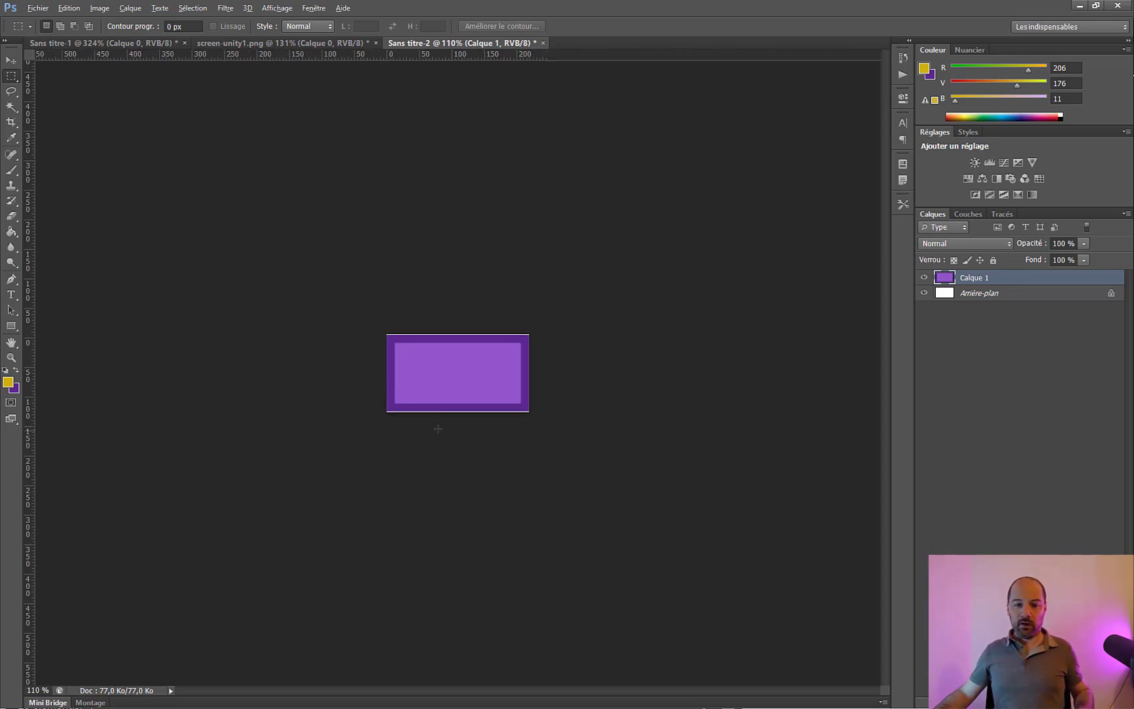
key("alt")
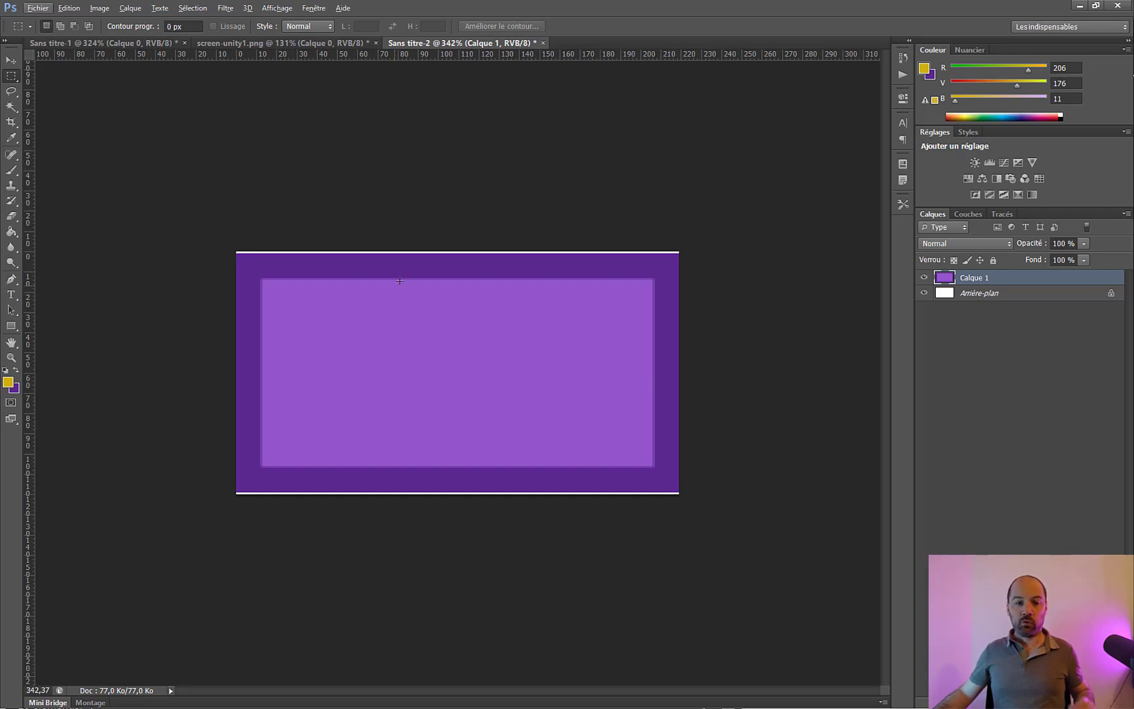
left_click(12, 122)
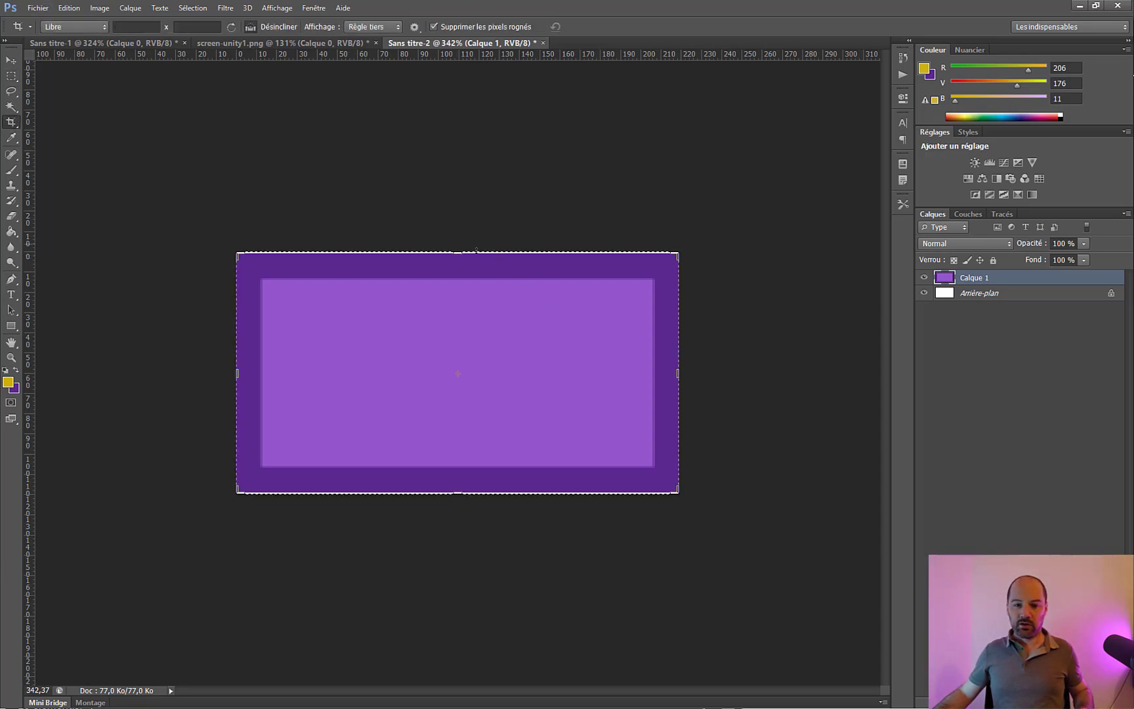
scroll(477, 250, "up", 10)
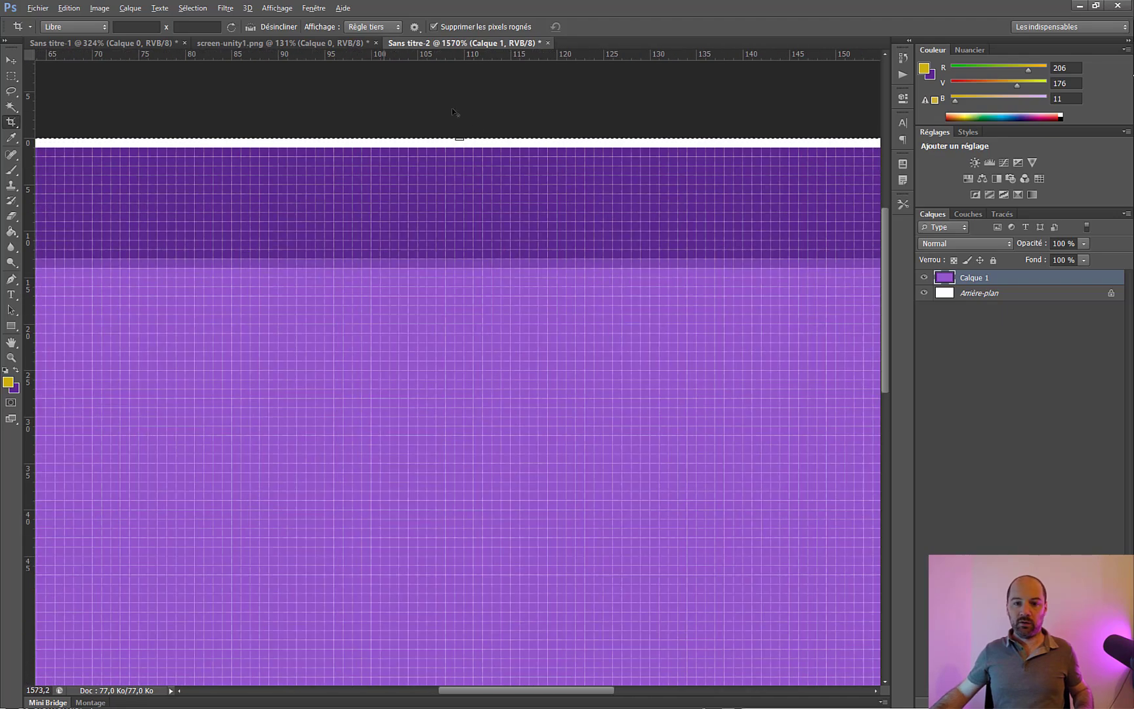
scroll(473, 122, "up", 5)
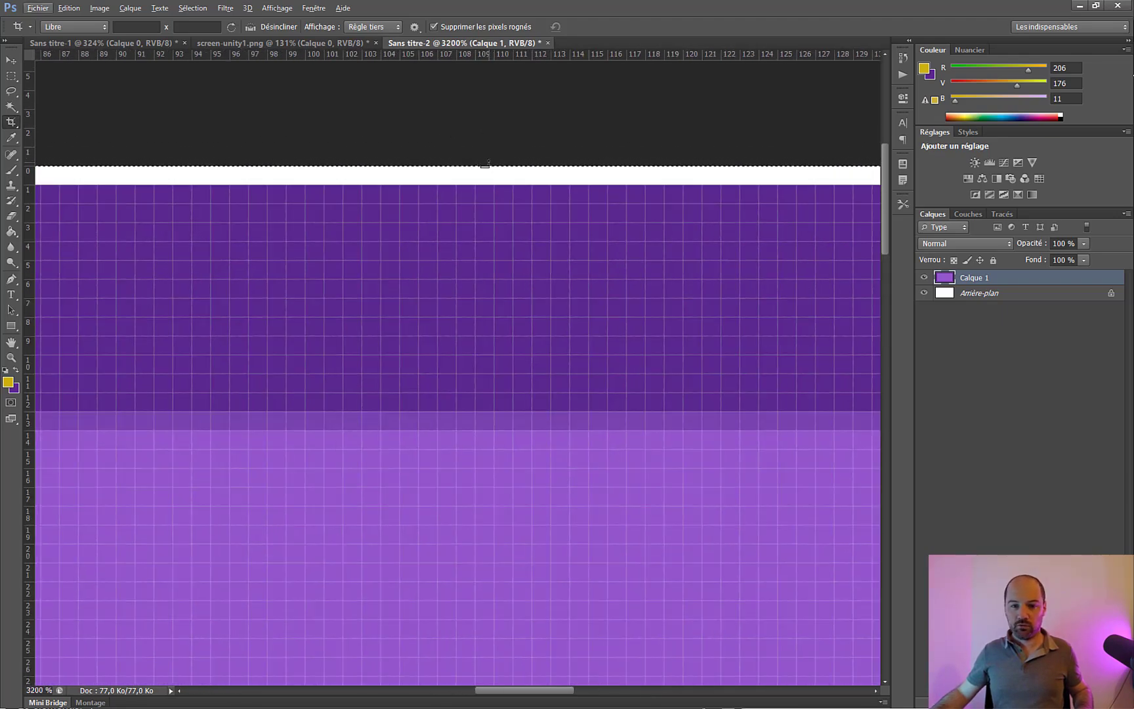
left_click_drag(485, 167, 484, 176)
Raise the lower crop boundary to the purple border to exclude the bottom white line, and apply the crop.
scroll(451, 228, "down", 10)
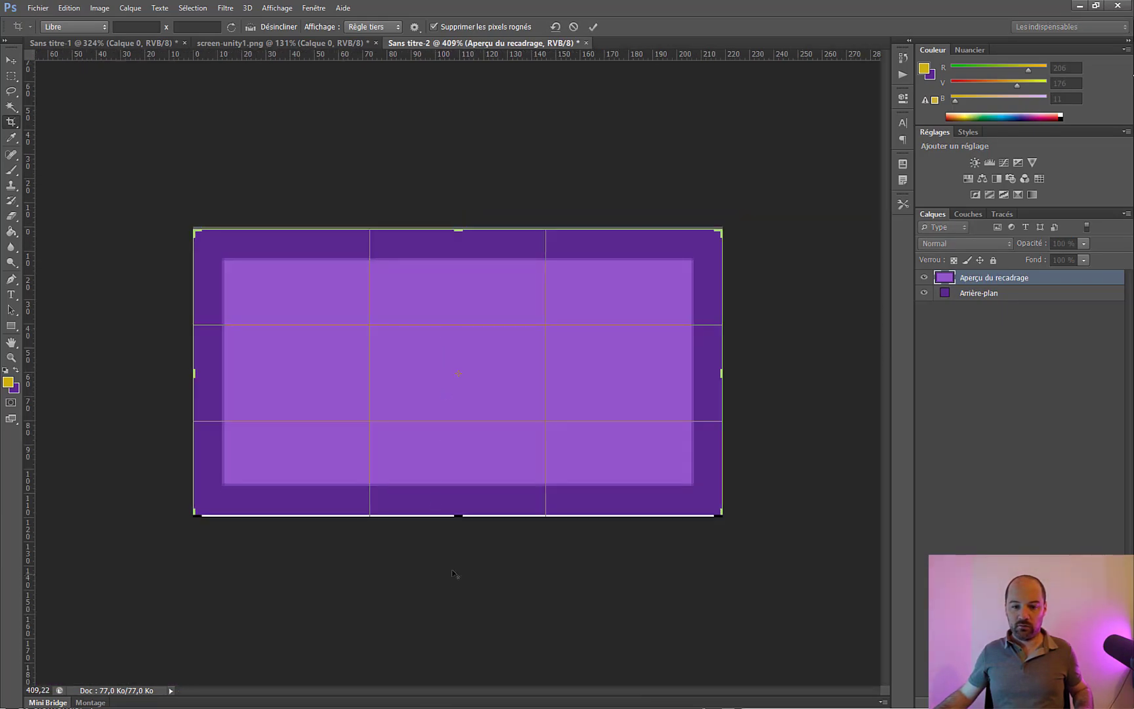
scroll(472, 567, "up", 8)
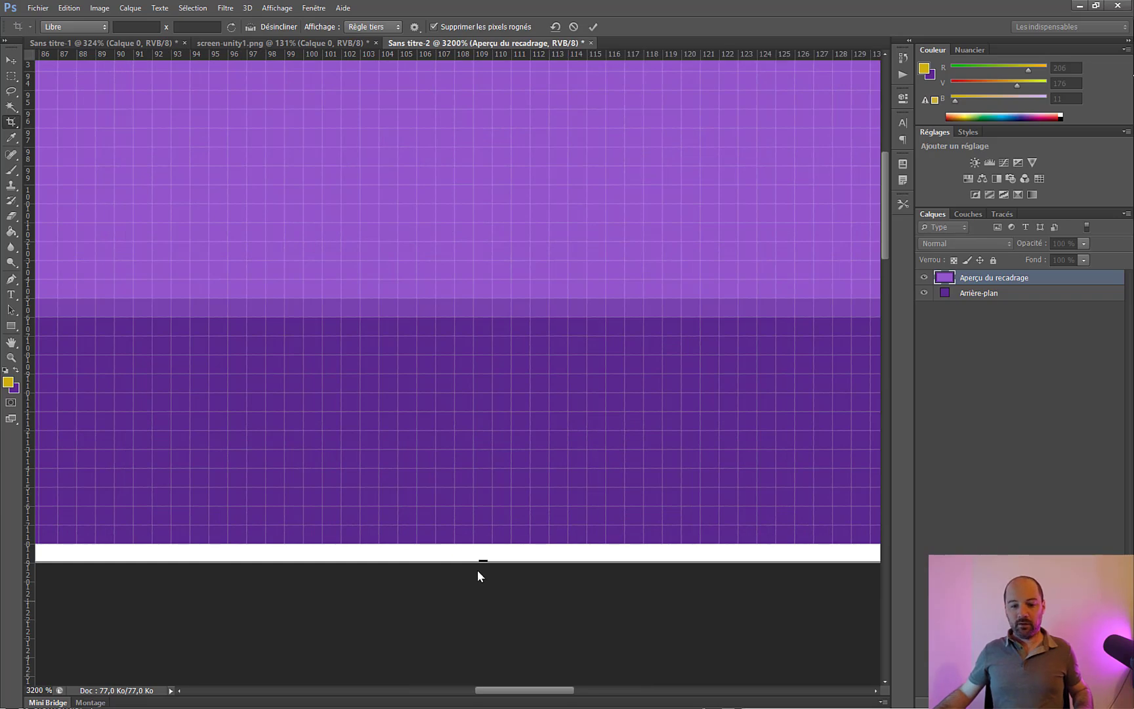
left_click_drag(483, 560, 483, 540)
scroll(435, 413, "down", 6)
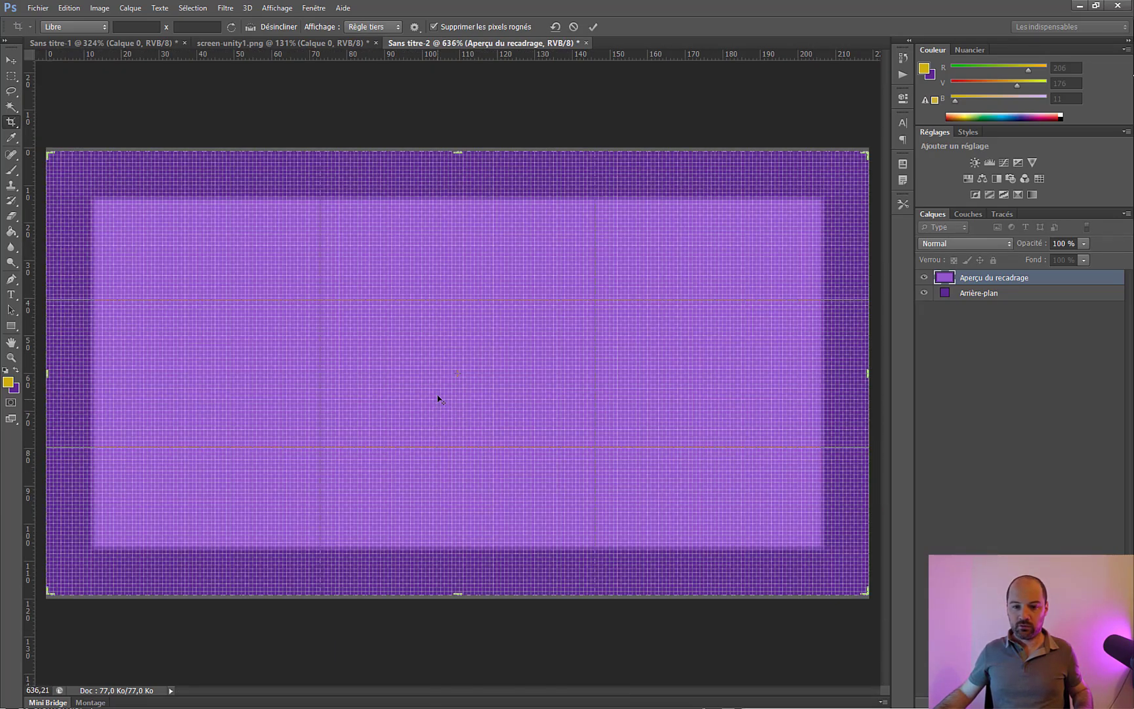
key("alt+space")
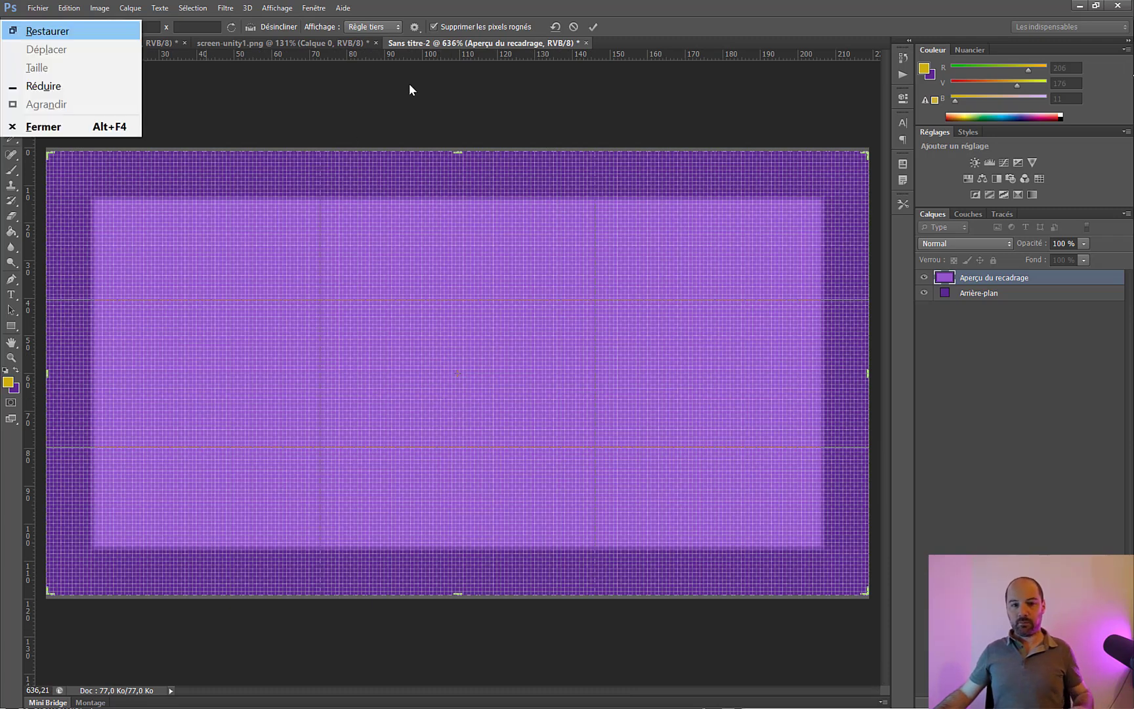
key("Escape")
key("Return")
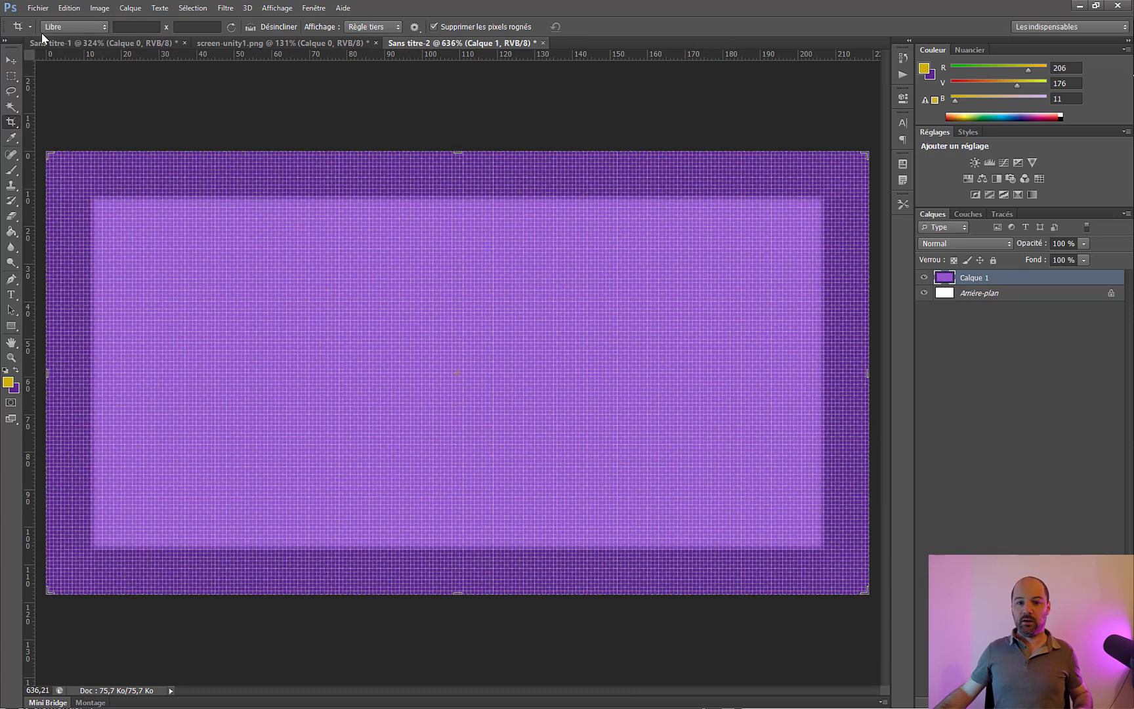
left_click(11, 60)
scroll(415, 184, "down", 3)
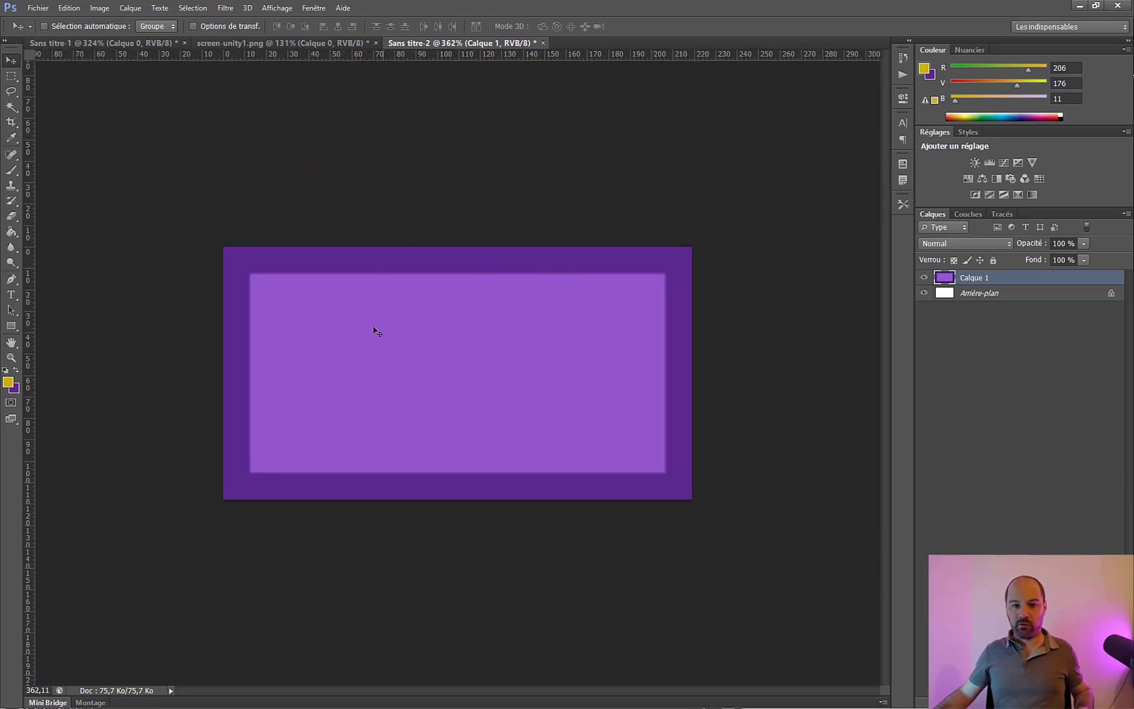
Return to the Sans titre-1 document and clear the selection around the purple rectangle.
left_click(136, 44)
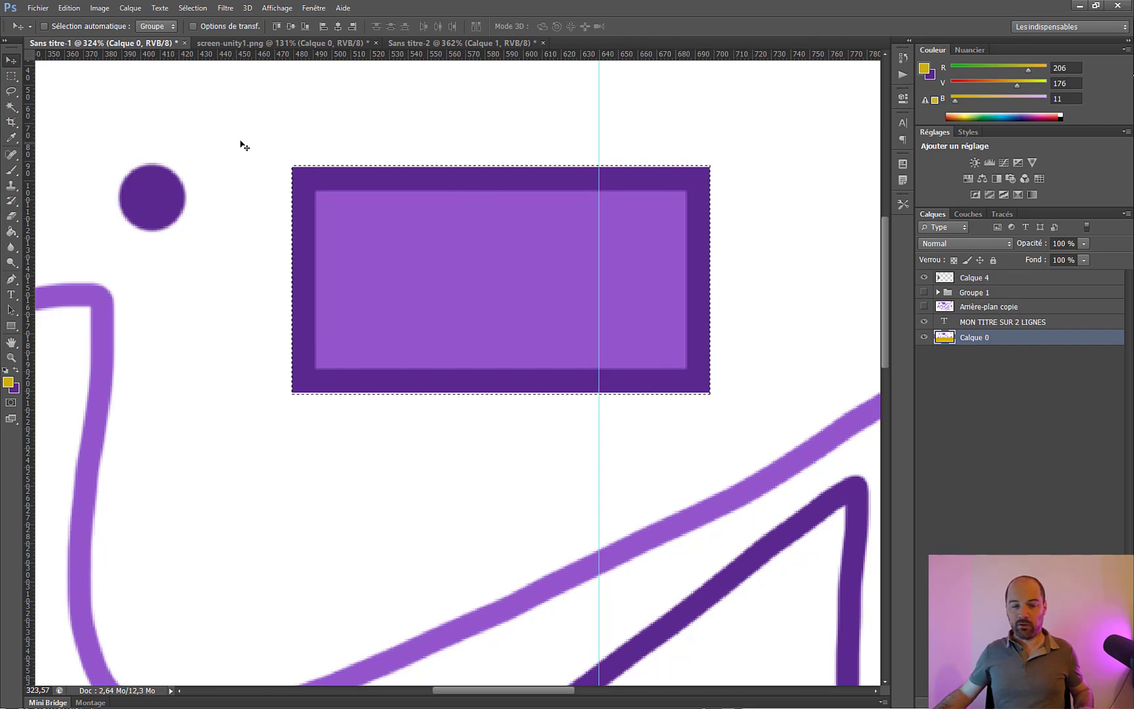
left_click(12, 82)
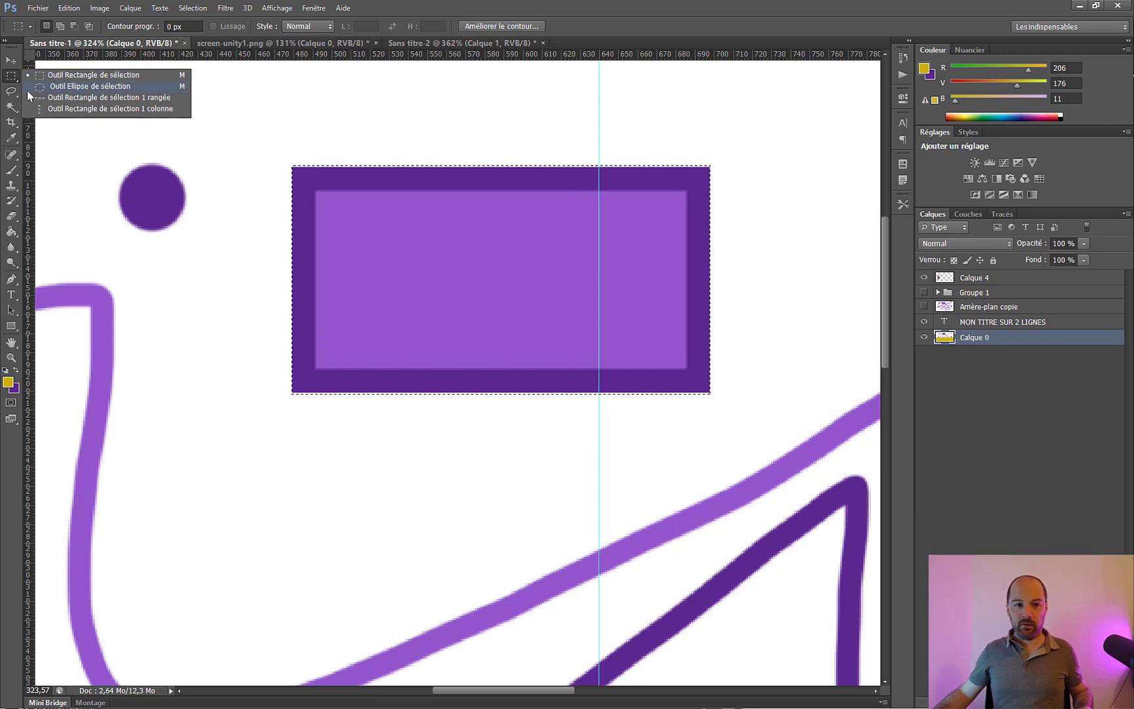
left_click(514, 9)
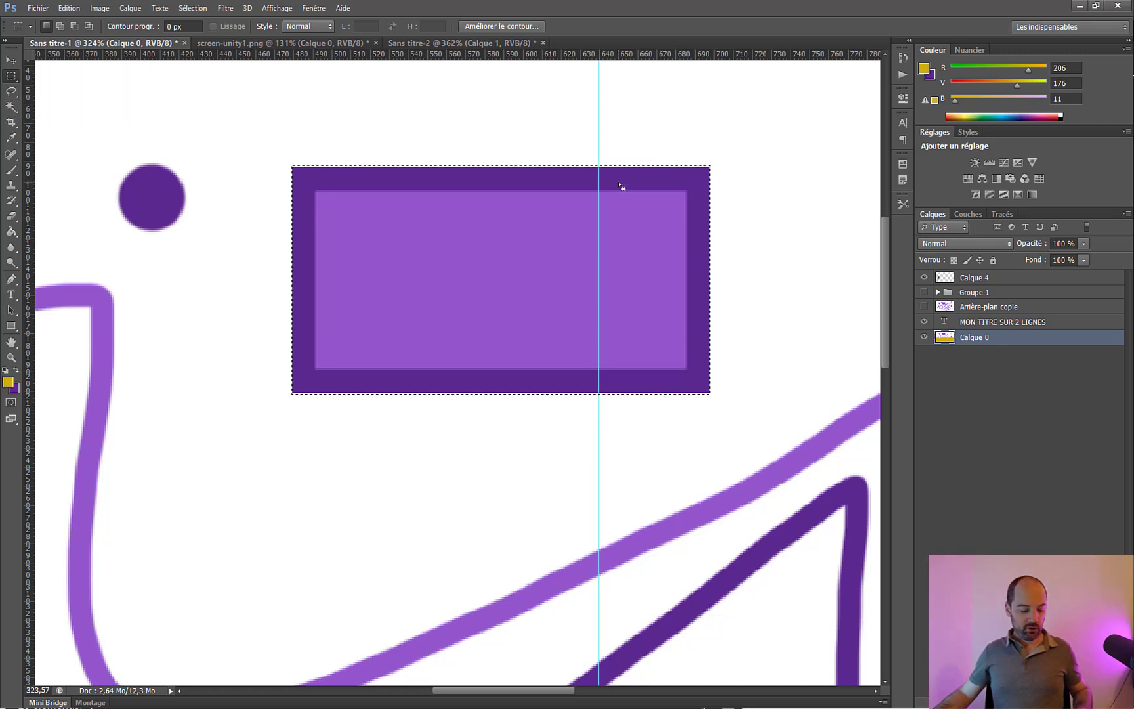
left_click(597, 186)
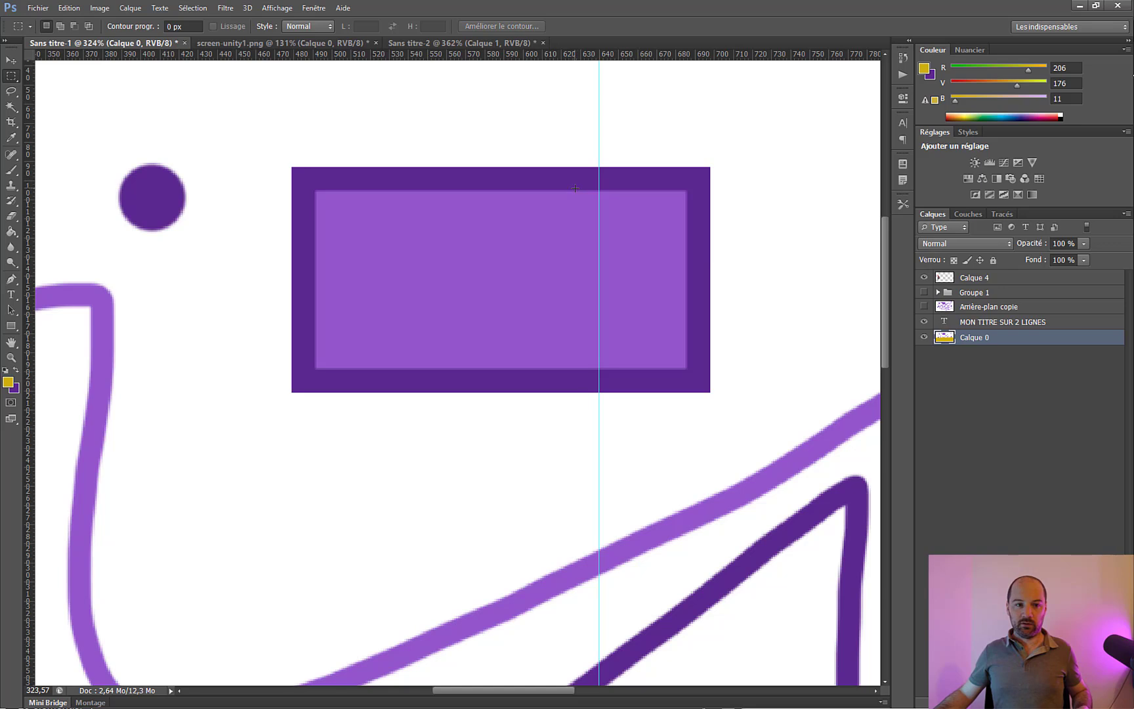
Paint a rectangular selection overlapping the purple rectangle's upper-left part with the yellow brush, and deselect it.
left_click_drag(210, 120, 508, 357)
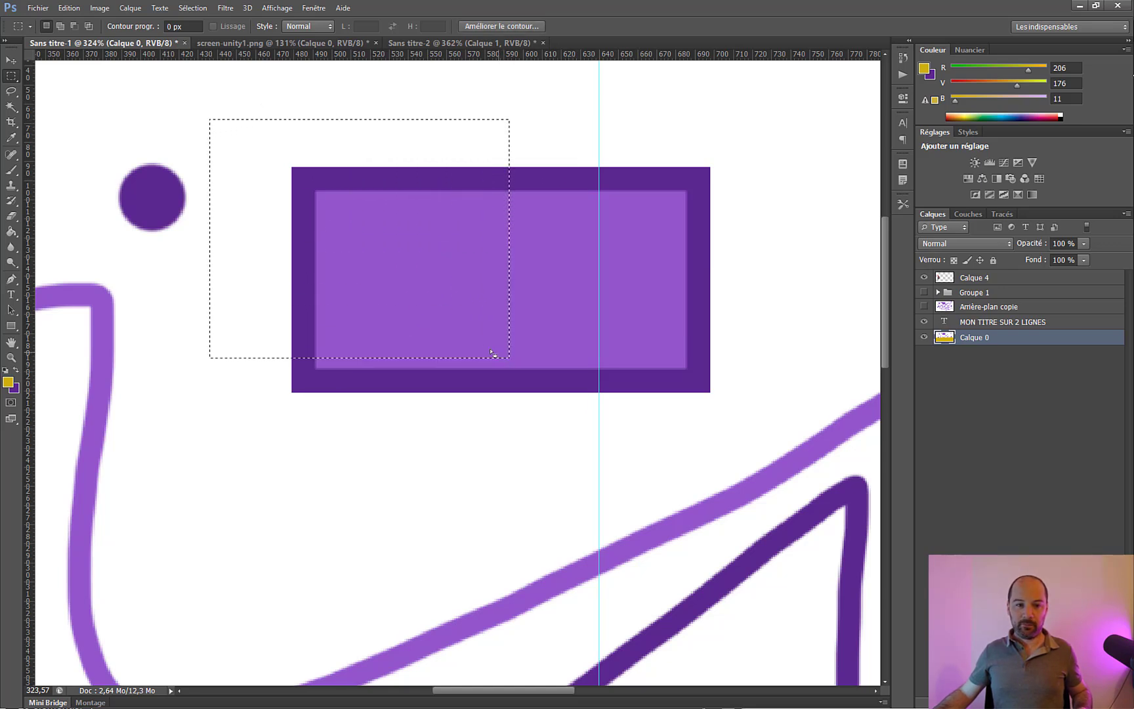
left_click(11, 170)
mouse_move(393, 292)
left_mouse_down()
mouse_move(597, 302)
mouse_move(338, 380)
mouse_move(404, 253)
mouse_move(338, 292)
mouse_move(318, 275)
left_mouse_up()
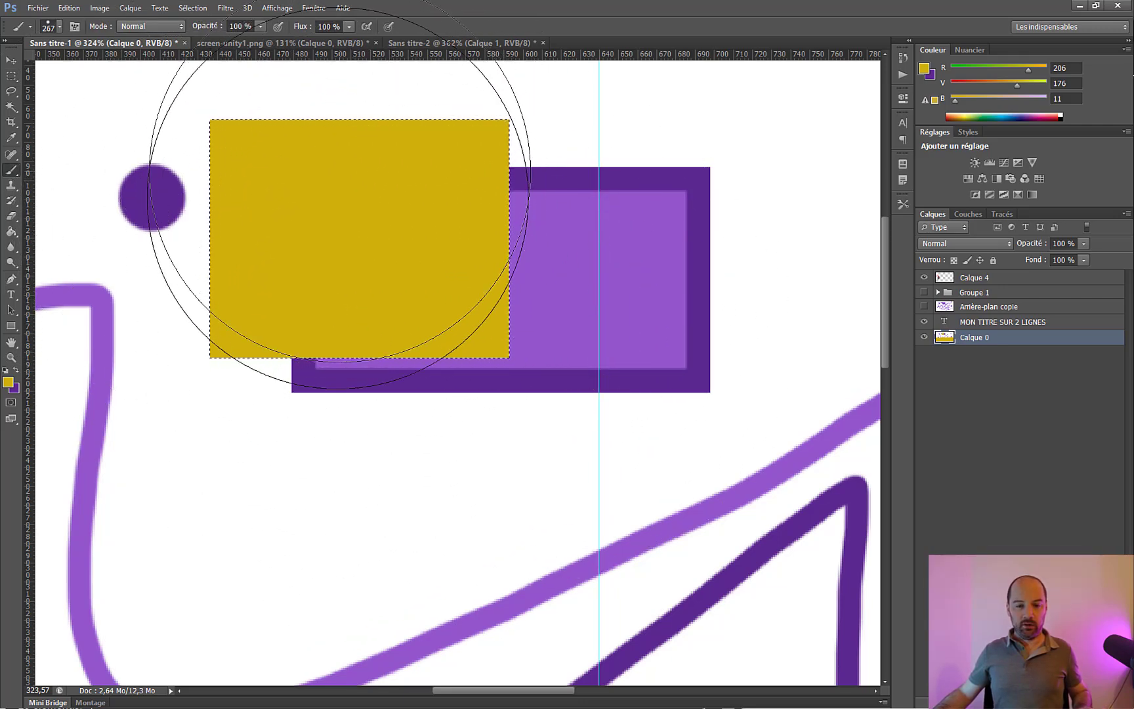
key("ctrl+d")
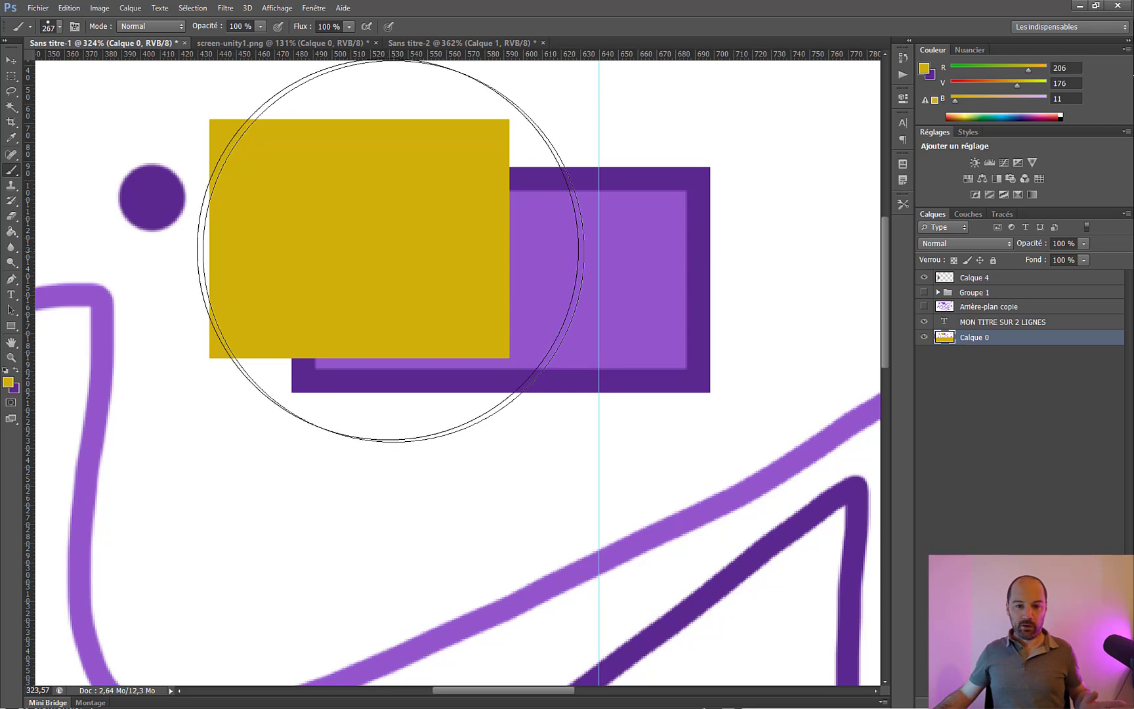
Draw a rectangular selection around the whole chicken beside the title, keeping Calque 0 active.
left_click(11, 76)
scroll(549, 425, "right", 2)
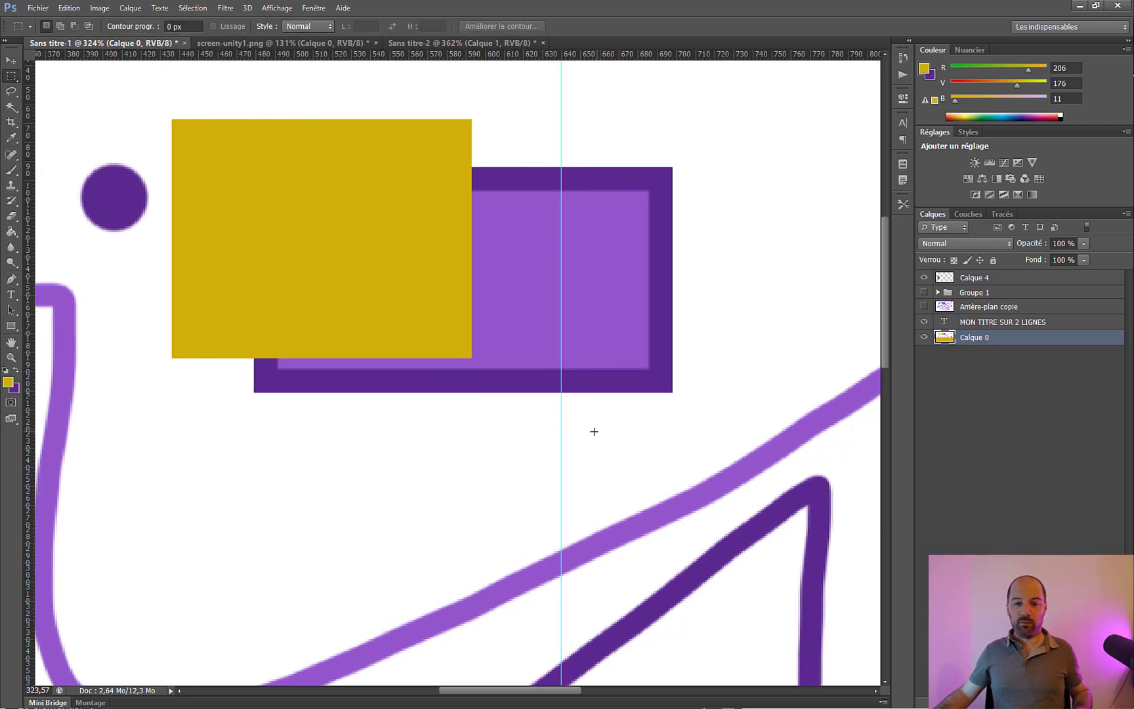
scroll(438, 466, "down", 5)
scroll(426, 520, "down", 2)
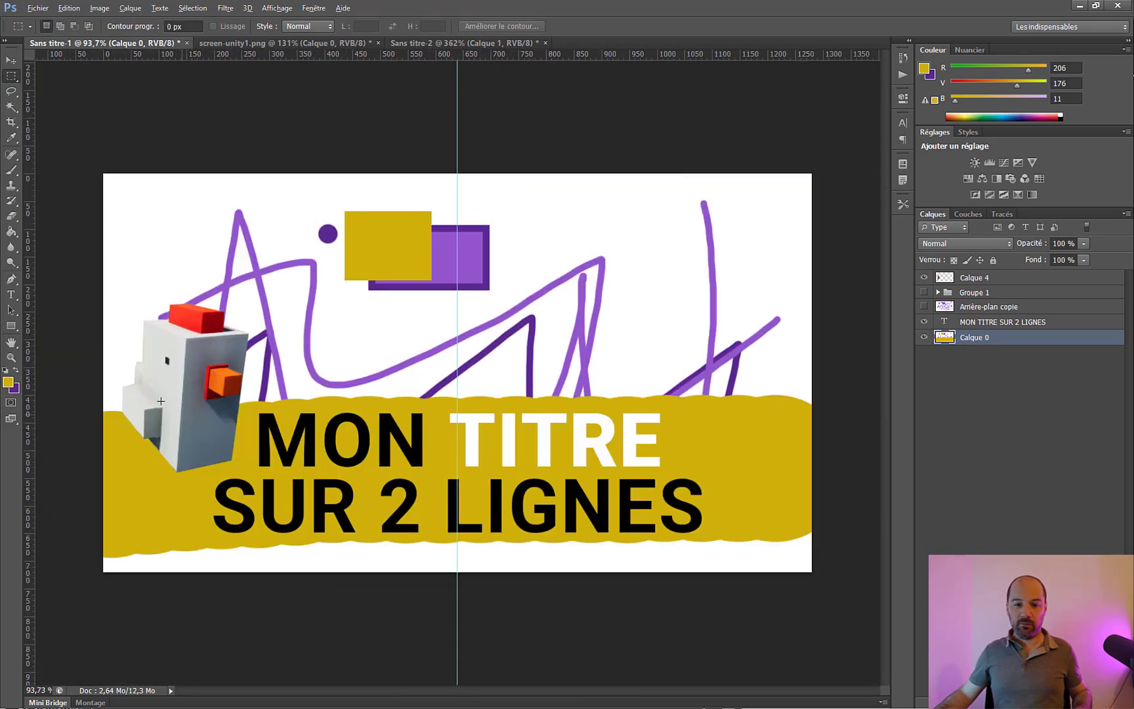
scroll(161, 403, "up", 2)
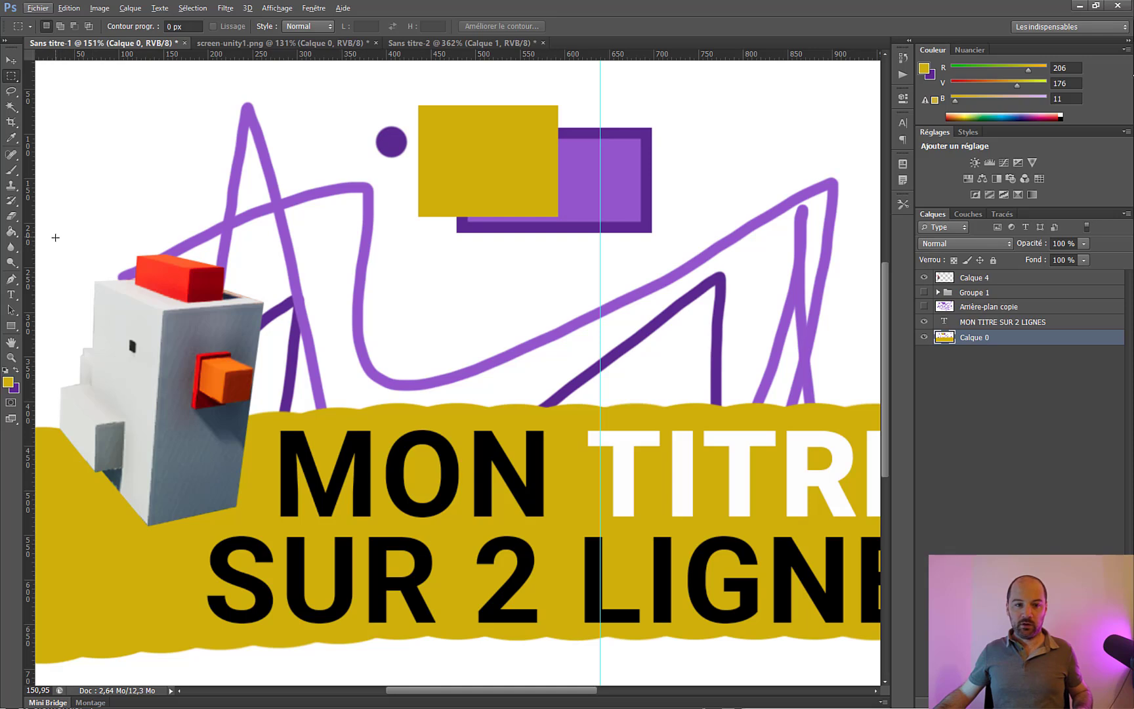
left_click_drag(51, 239, 273, 538)
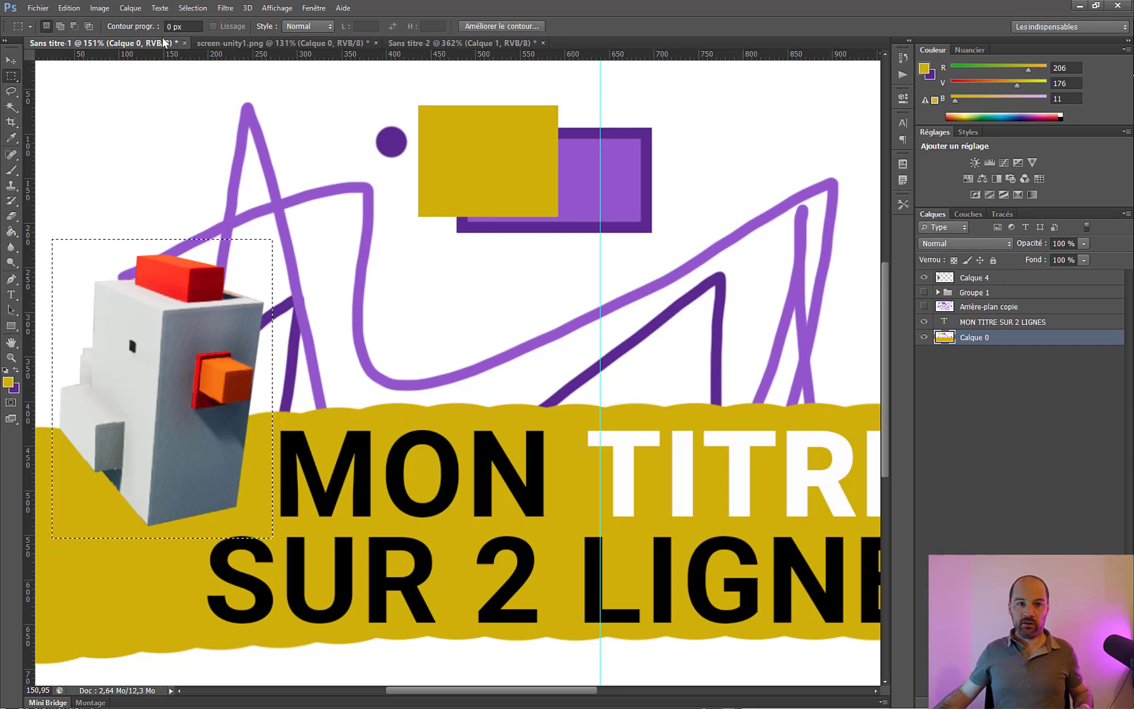
Invert the selection so that everything outside the rectangle around the chicken is selected.
left_click(189, 11)
left_click(187, 10)
left_click(184, 8)
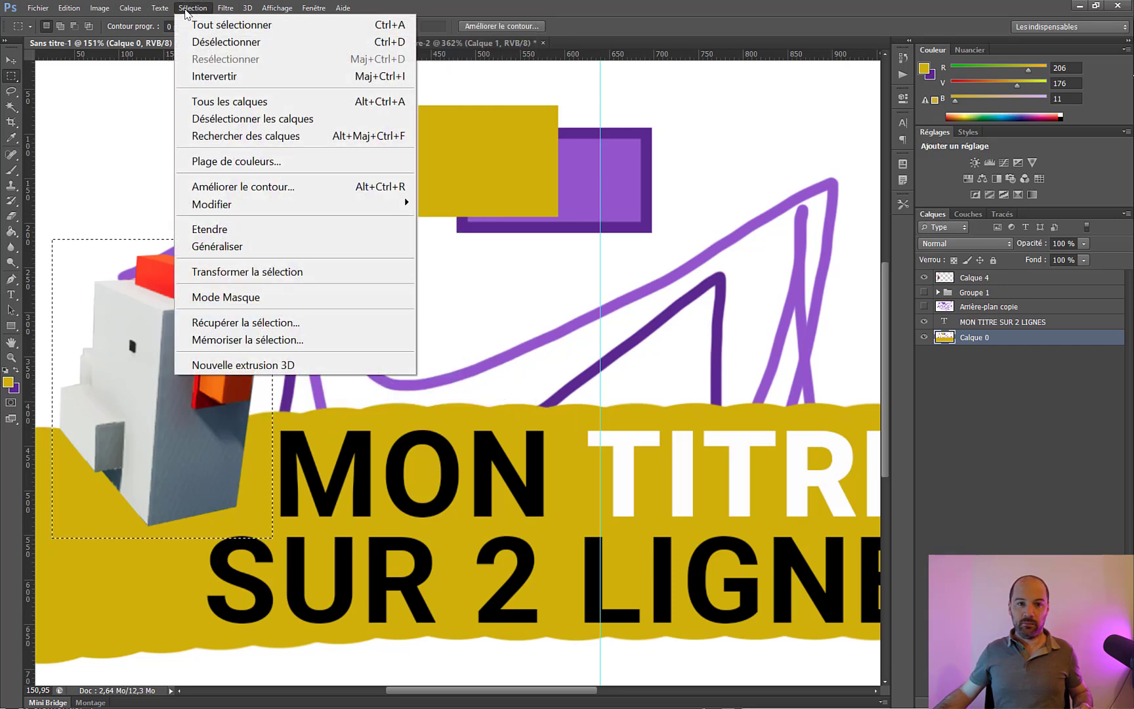
mouse_move(181, 8)
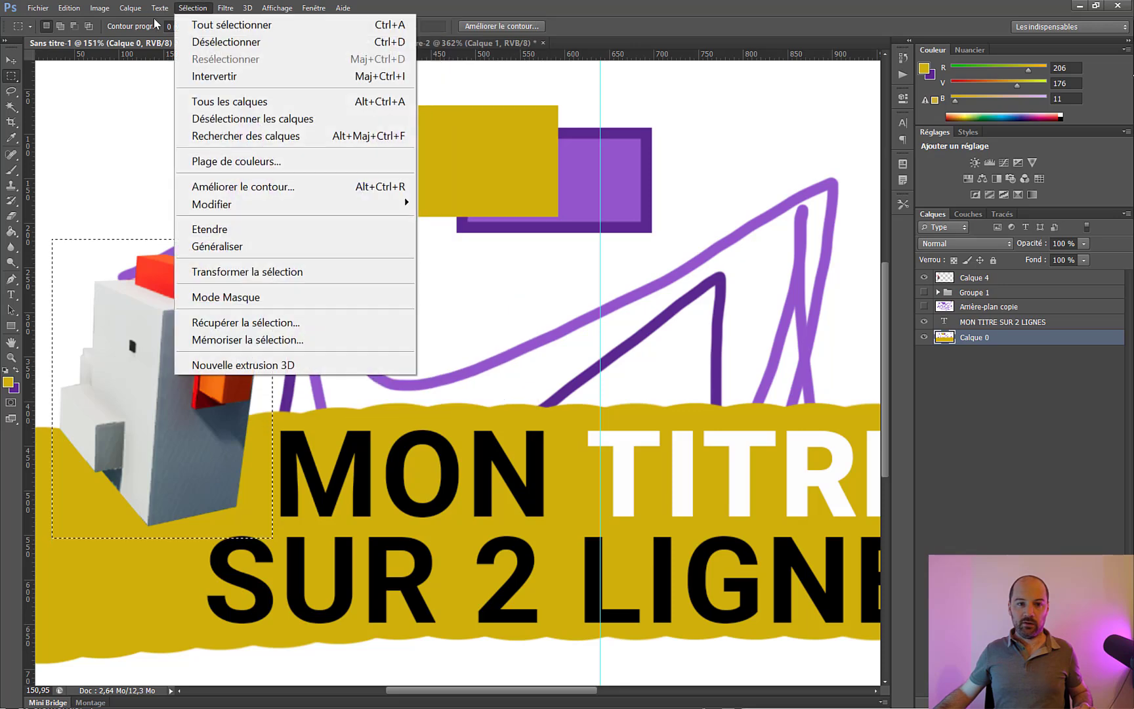
left_click(199, 81)
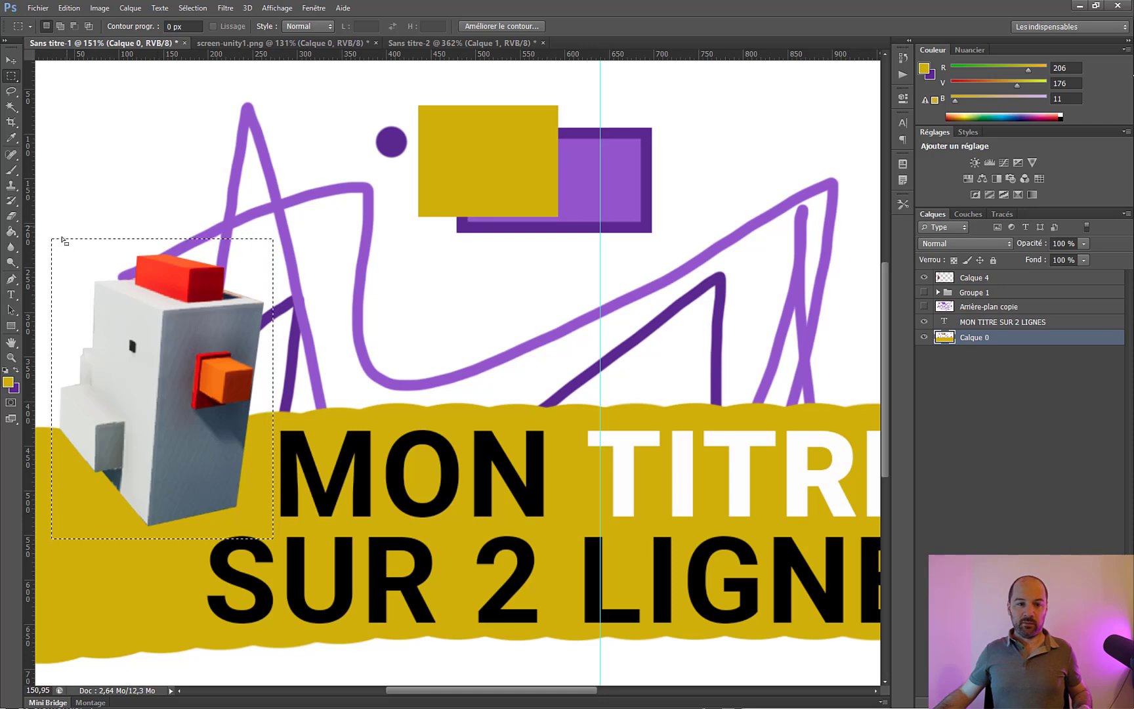
Brush yellow over the area around the chicken's protected rectangle on Calque 0, and clear the selection.
left_click(12, 171)
mouse_move(183, 249)
left_mouse_down()
mouse_move(203, 269)
mouse_move(355, 315)
mouse_move(190, 158)
mouse_move(34, 378)
left_mouse_up()
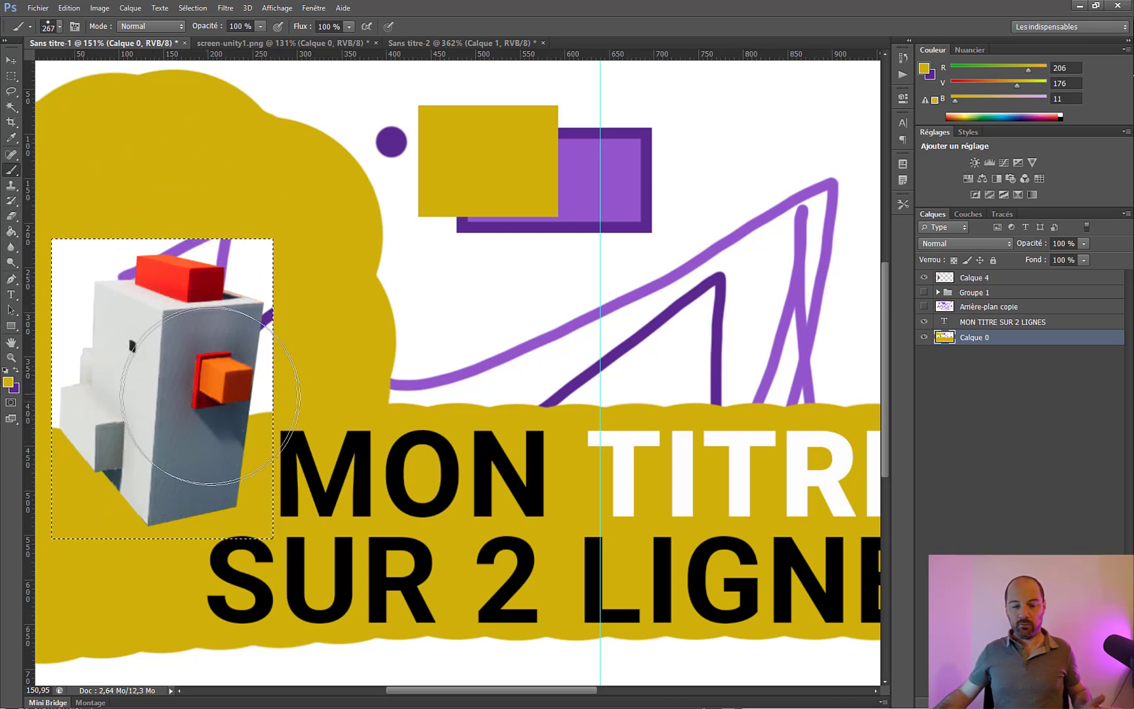
key("ctrl+d")
scroll(410, 410, "down", 5)
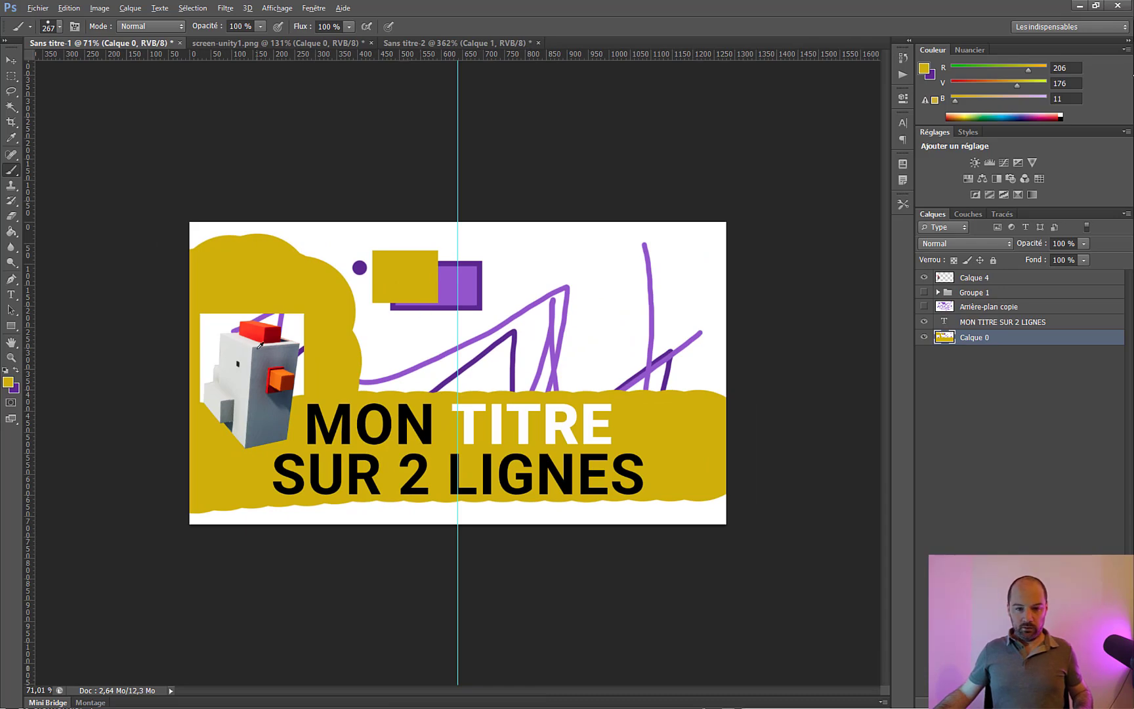
Select the yellow rectangle on Calque 0 with the Magic Wand, try cutting it out, and clear the selection.
scroll(280, 313, "up", 5)
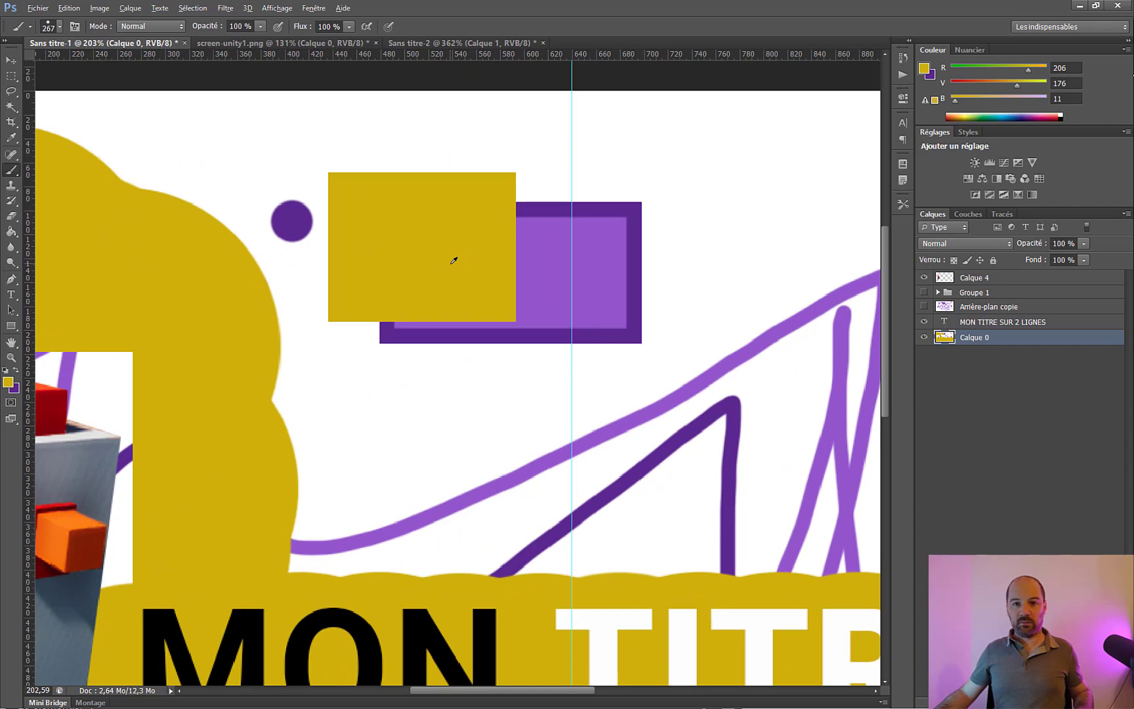
key("alt")
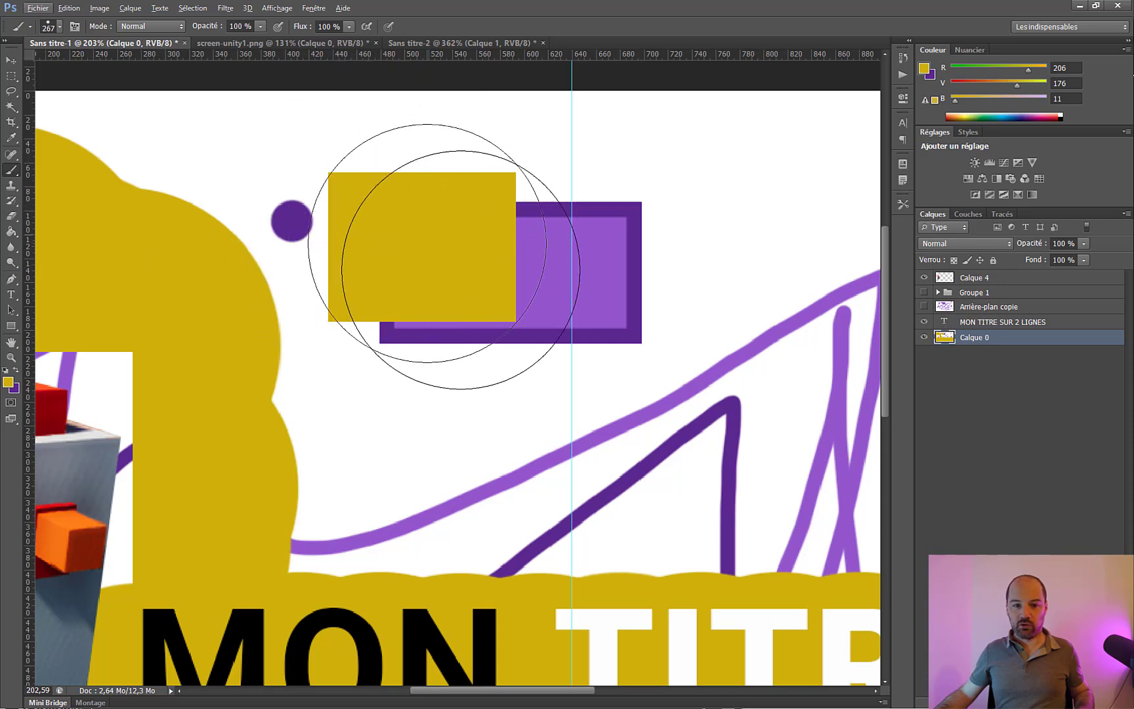
key("v")
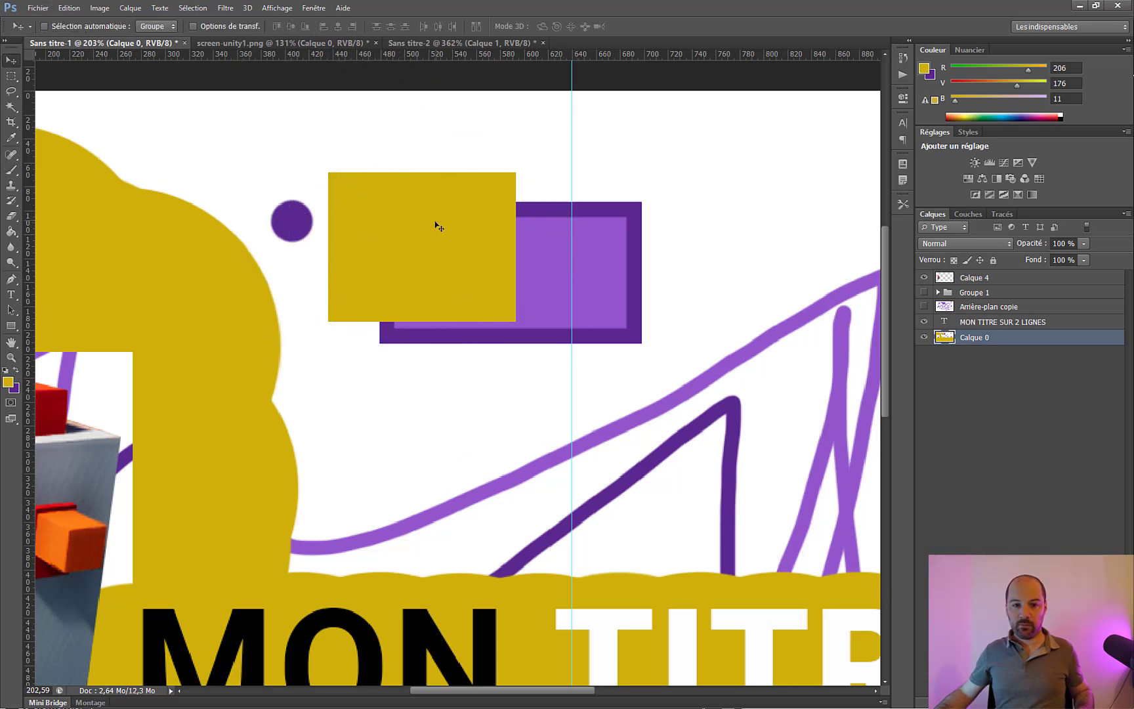
left_click(15, 105)
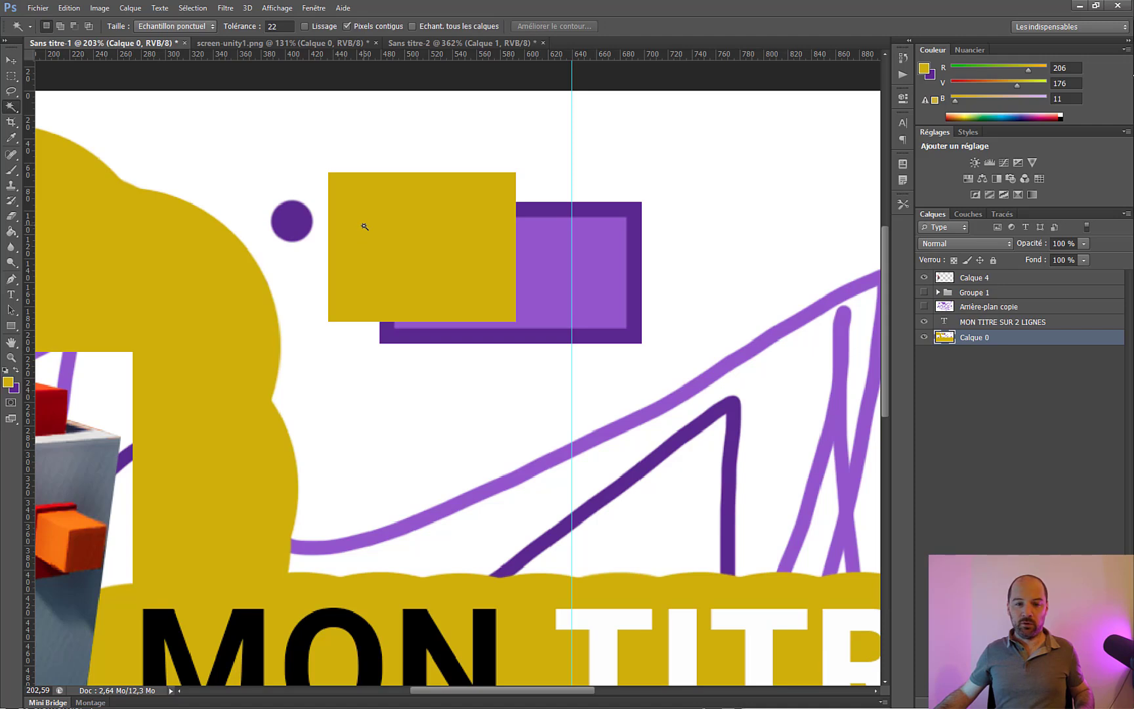
left_click(371, 211)
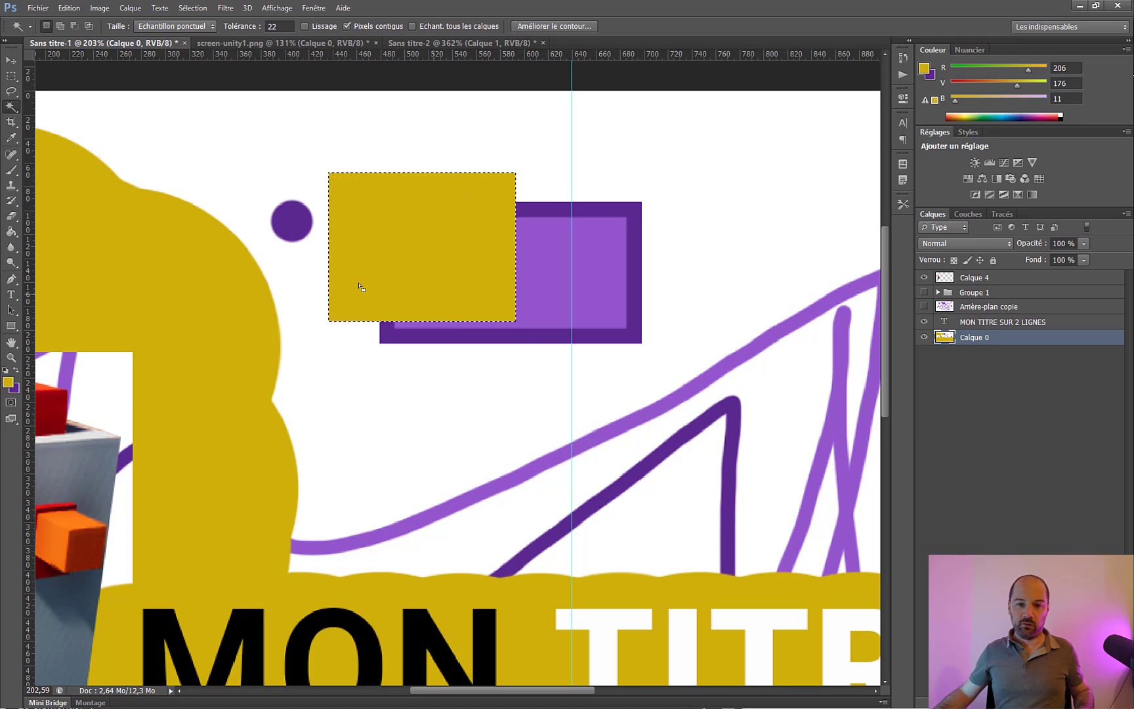
key("ctrl+x")
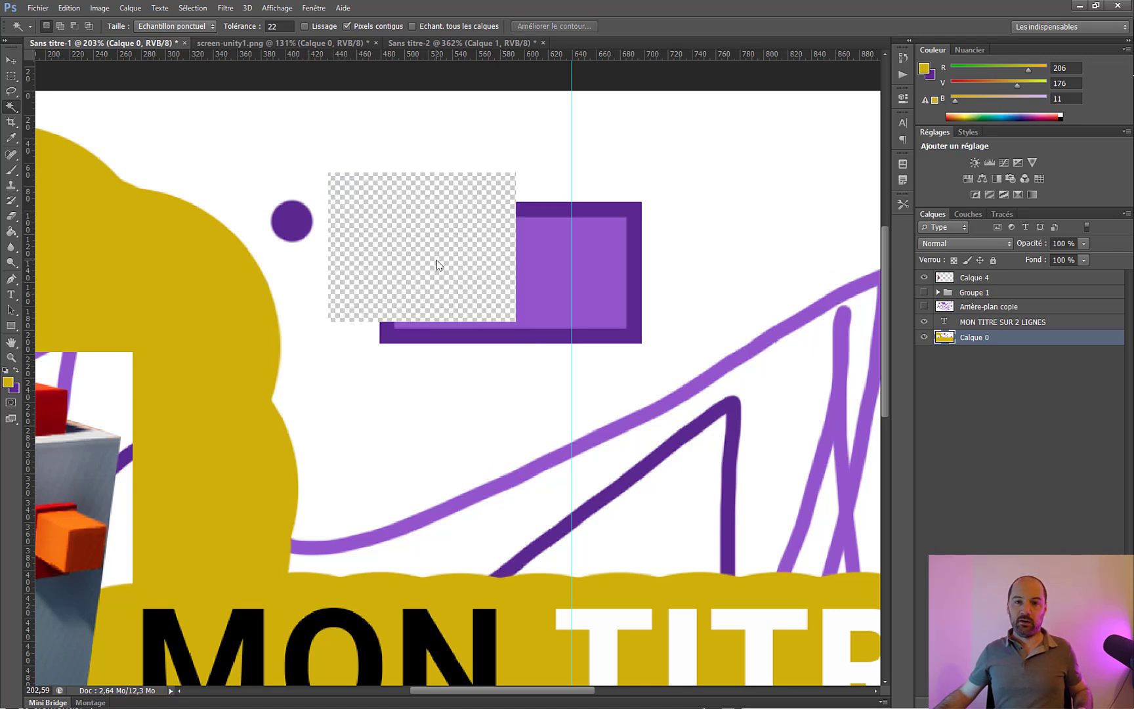
key("ctrl+z")
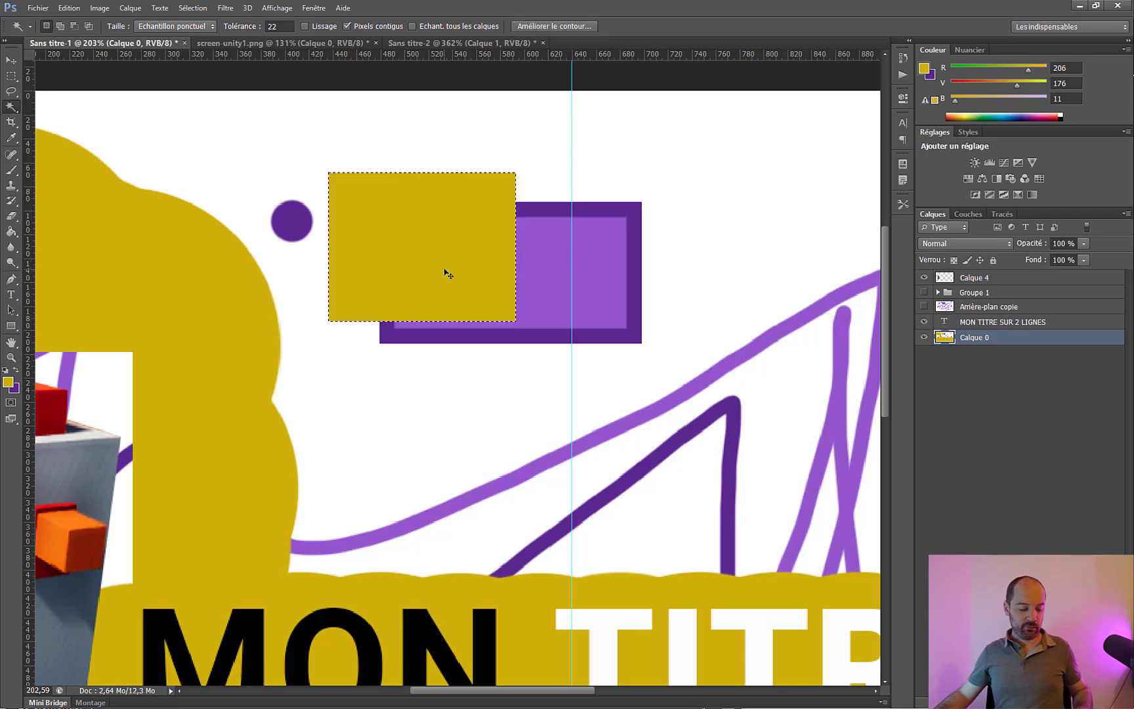
scroll(286, 237, "down", 5)
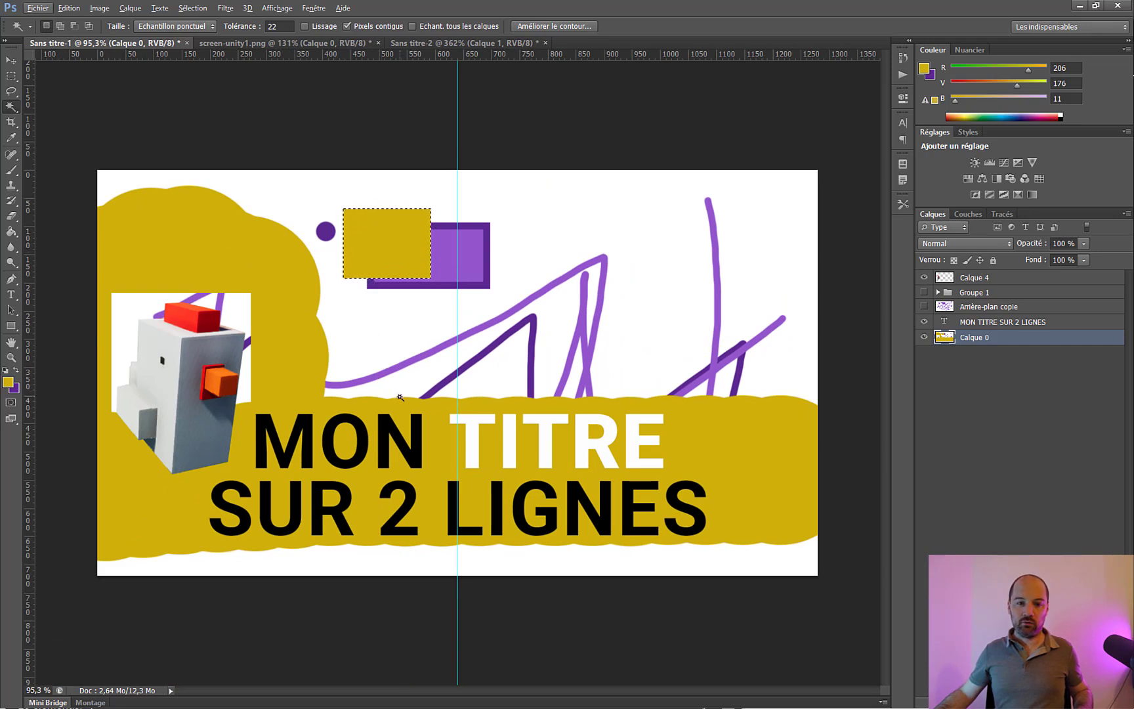
key("ctrl+d")
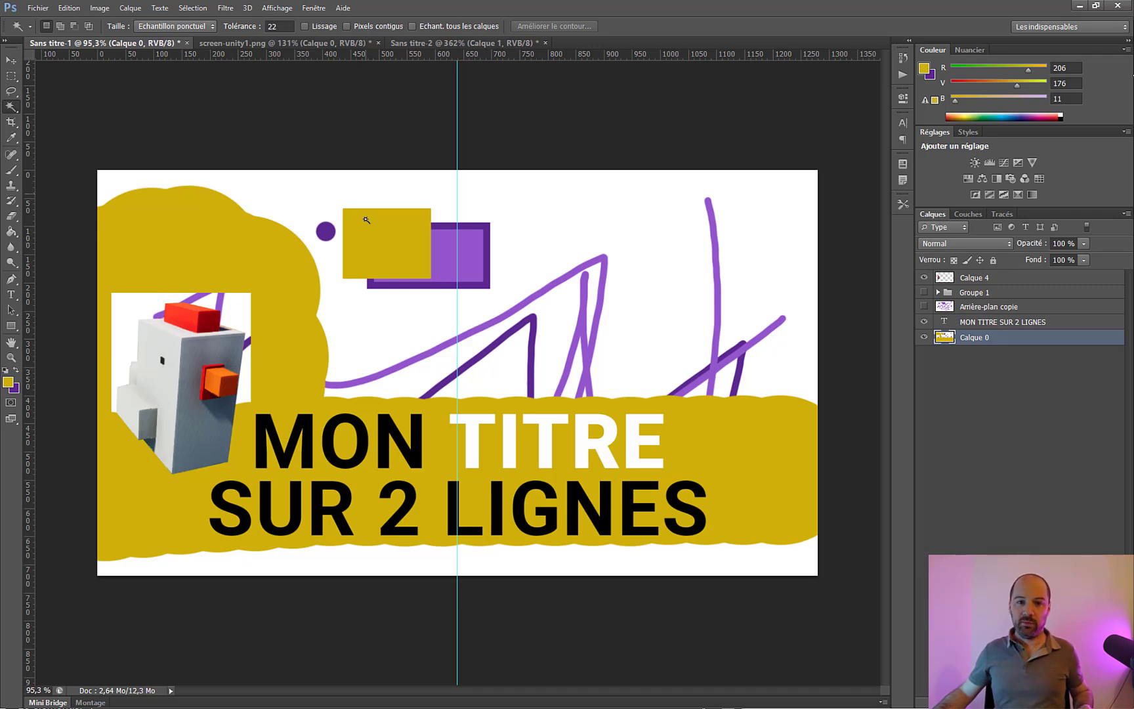
Select all yellow areas of Calque 0 with the Magic Wand in non-contiguous mode, and try cutting them out.
left_click(367, 243)
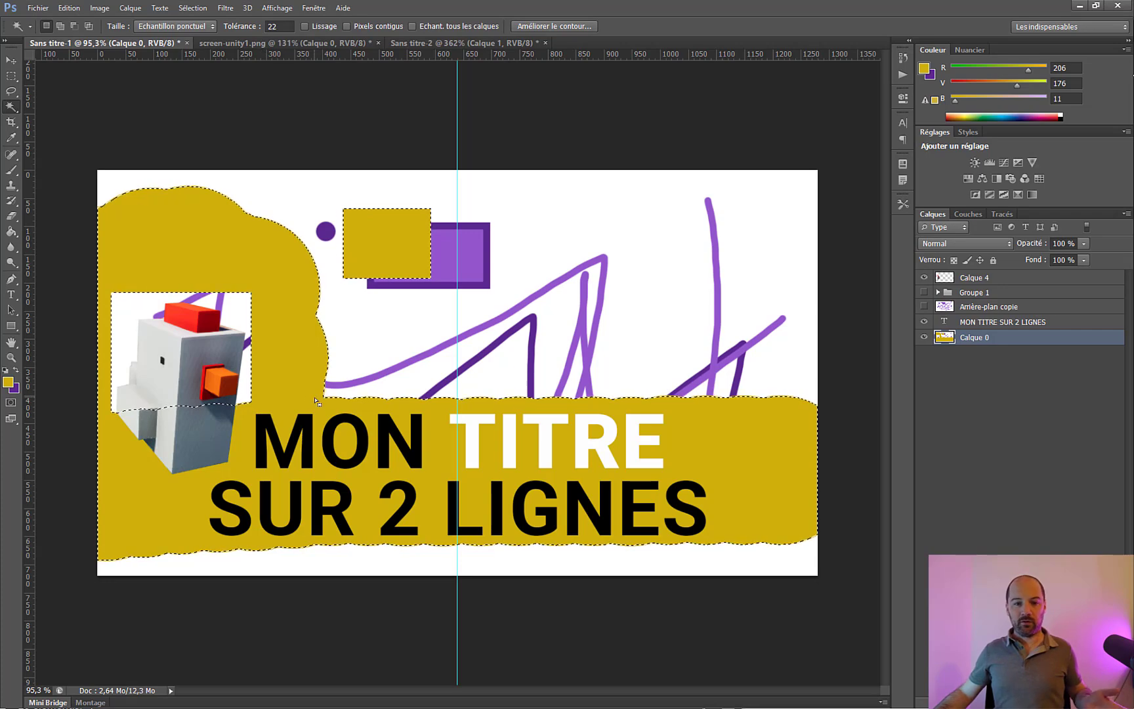
key("ctrl+x")
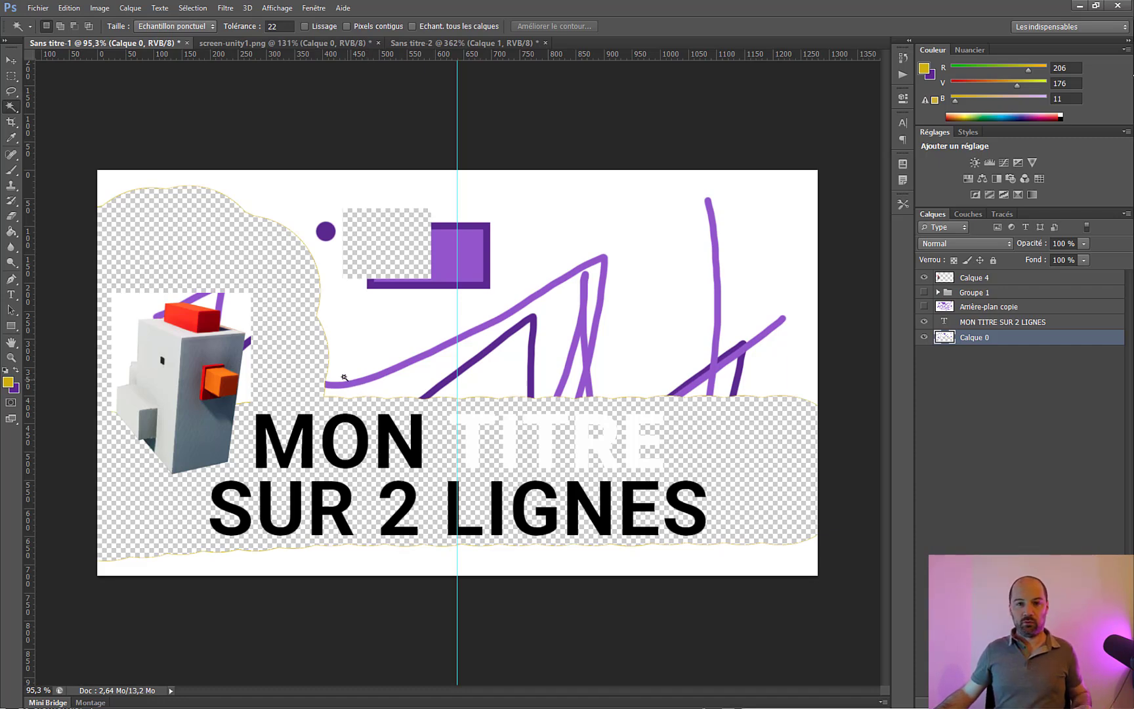
key("ctrl+z")
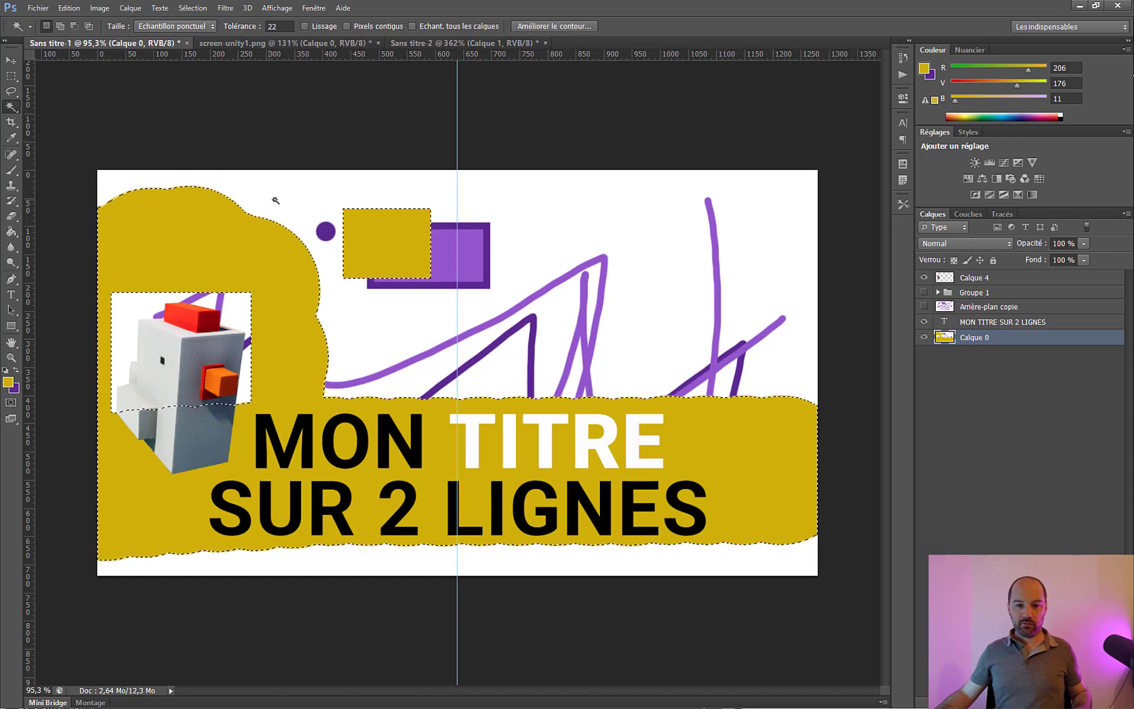
Select all light purple areas, and with the Magic Wand limited to contiguous pixels again, reselect only the purple rectangle's light interior.
left_click(477, 258)
scroll(503, 238, "up", 4)
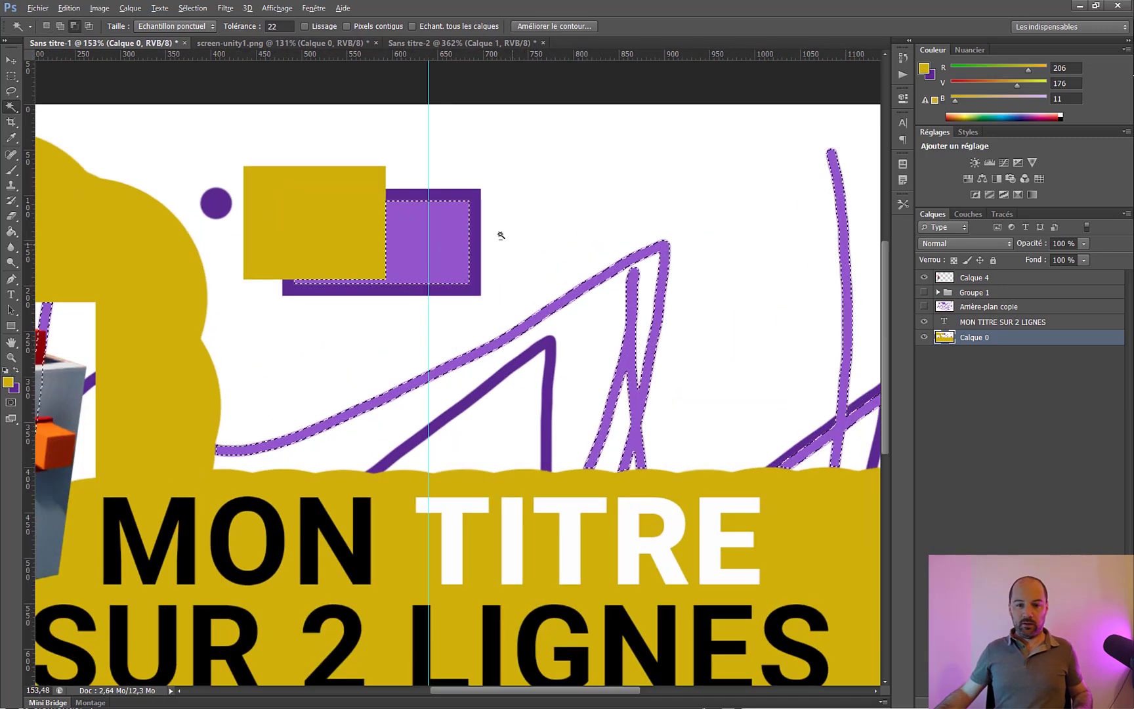
left_click(346, 26)
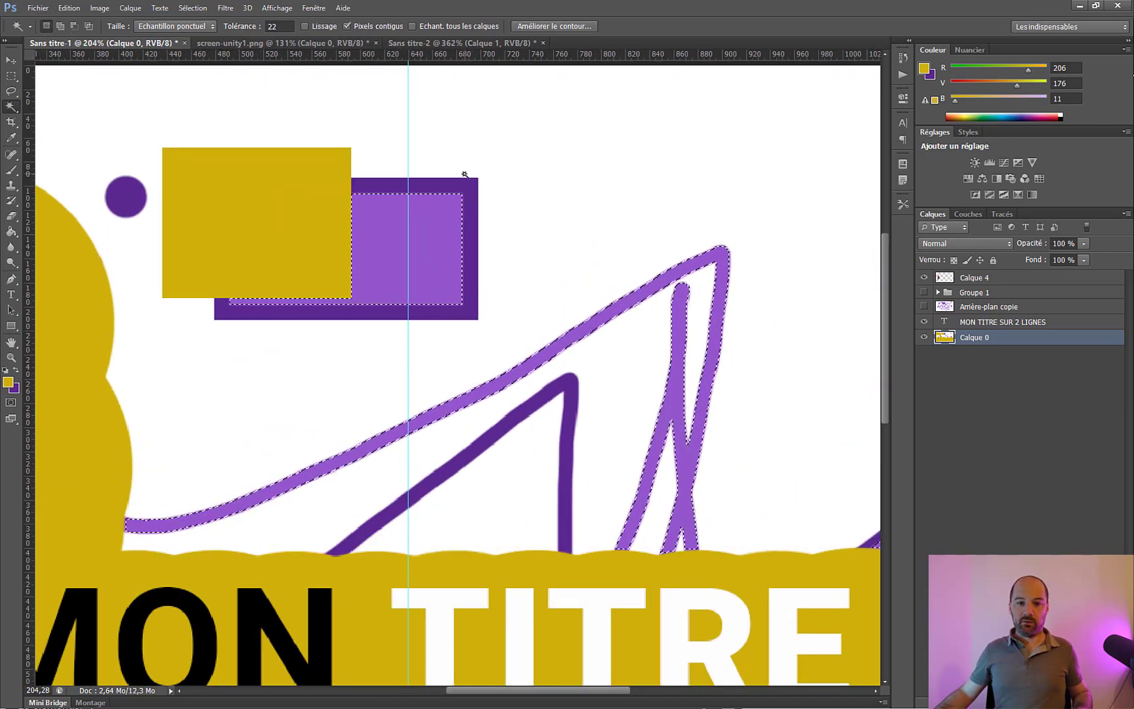
scroll(493, 208, "up", 1)
scroll(493, 208, "up", 2)
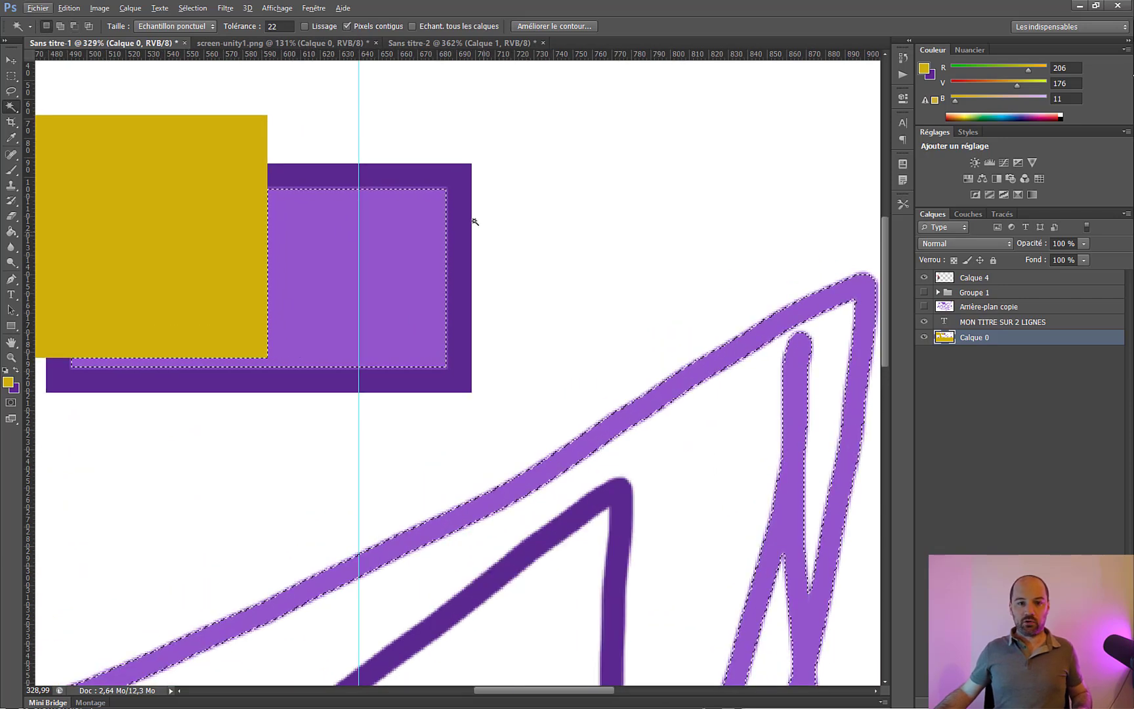
left_click(399, 203)
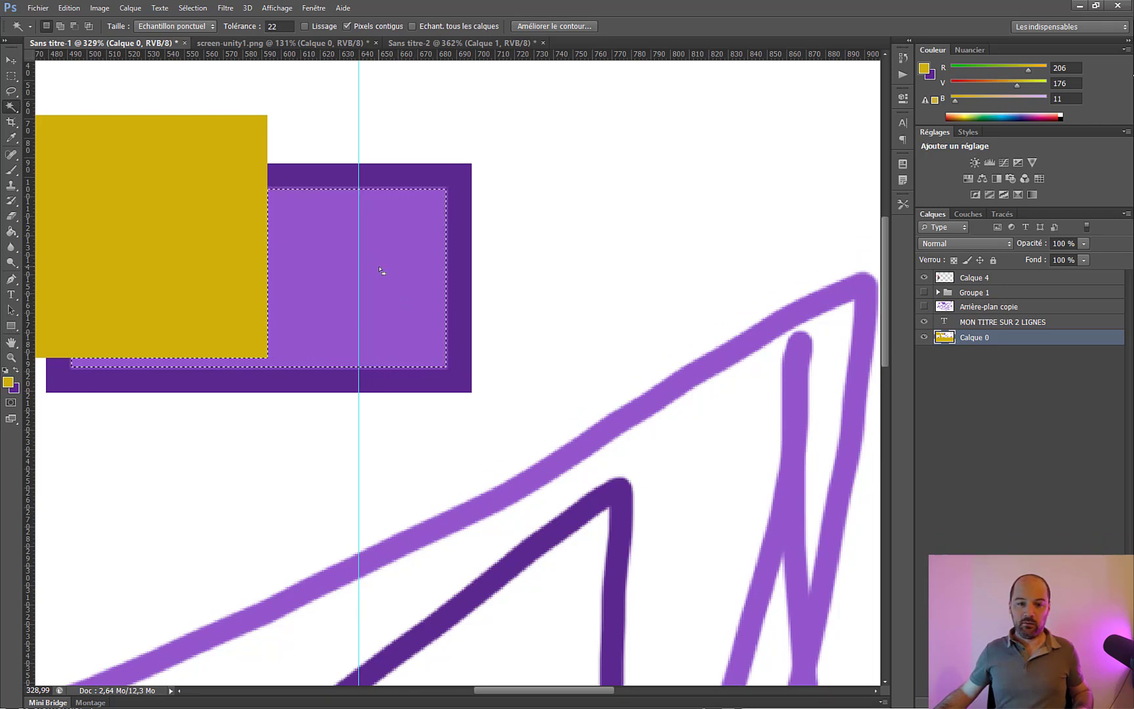
Select the purple rectangle's dark border with the Magic Wand and add its light interior to the selection.
left_click(464, 206)
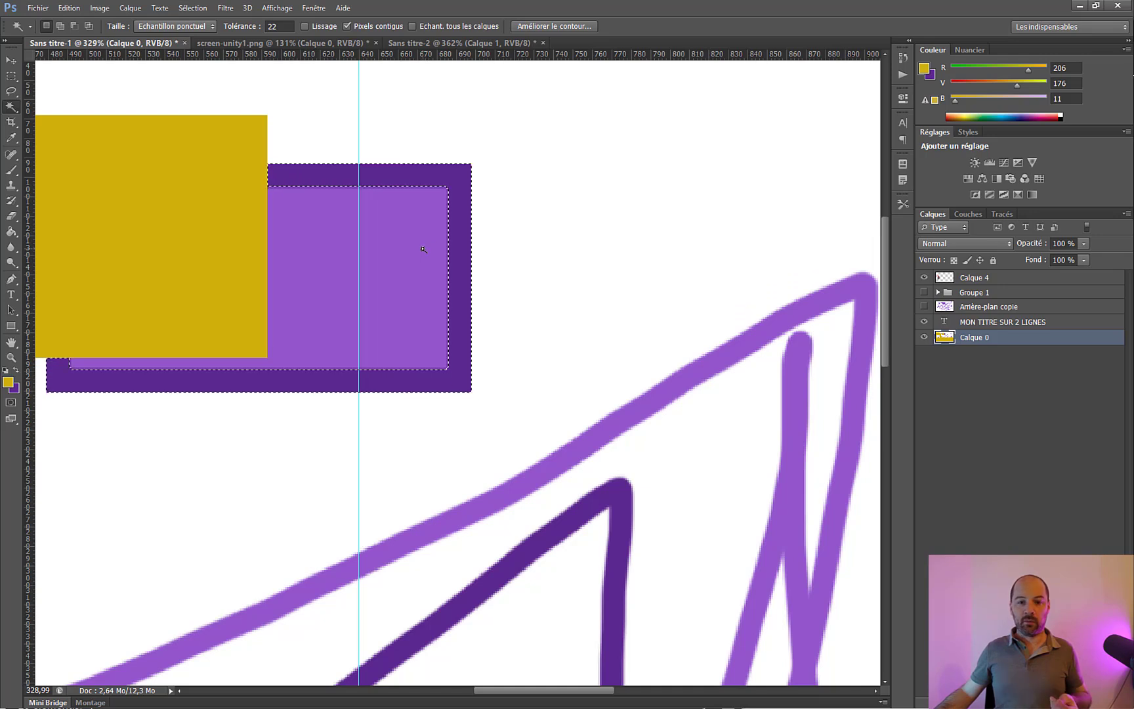
left_click(458, 203)
left_click(457, 204)
left_click(426, 244)
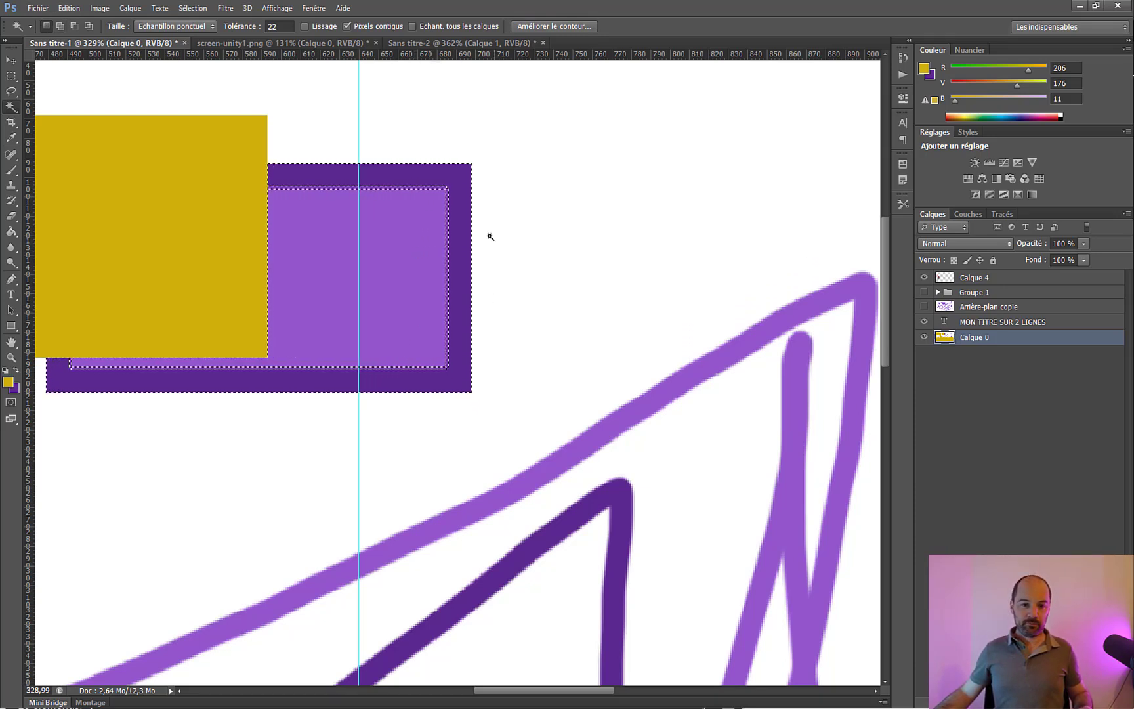
scroll(473, 192, "up", 5)
scroll(473, 193, "up", 5)
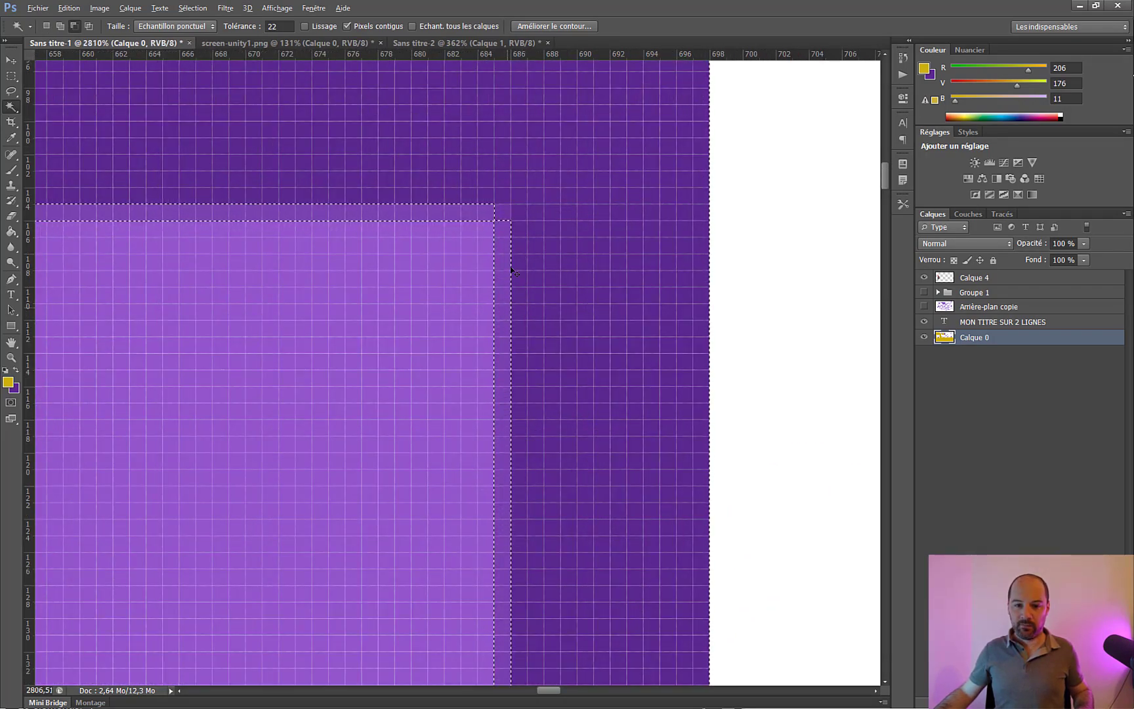
scroll(509, 267, "down", 6)
scroll(312, 313, "down", 6)
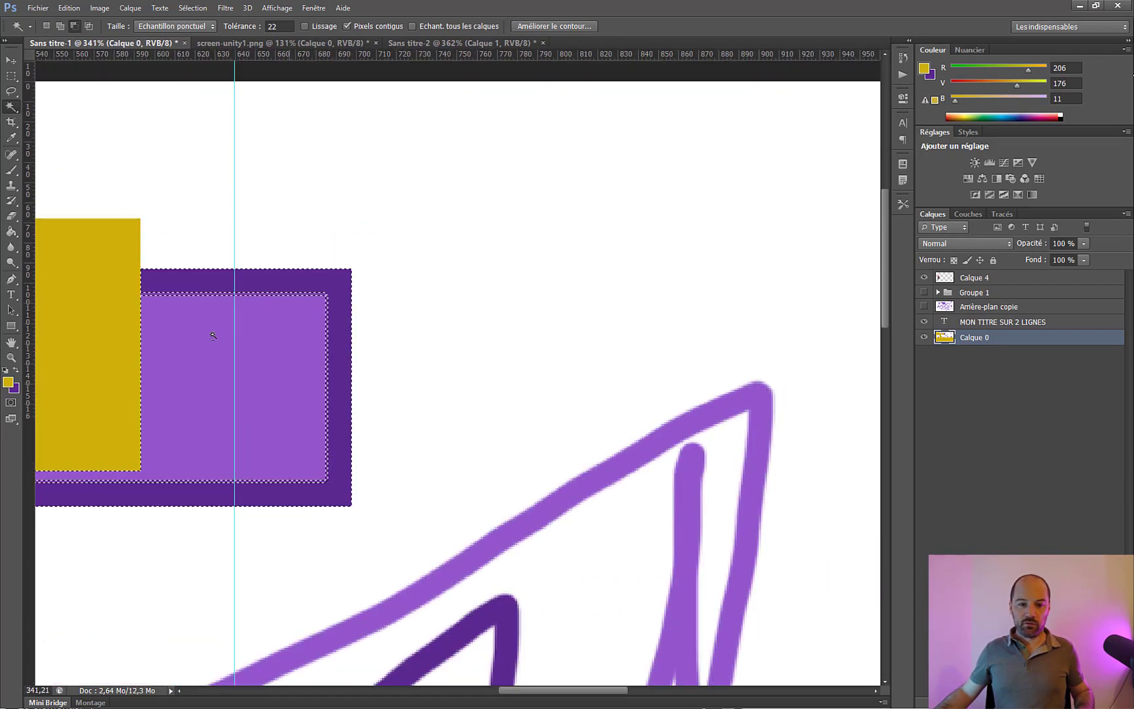
scroll(71, 350, "up", 3)
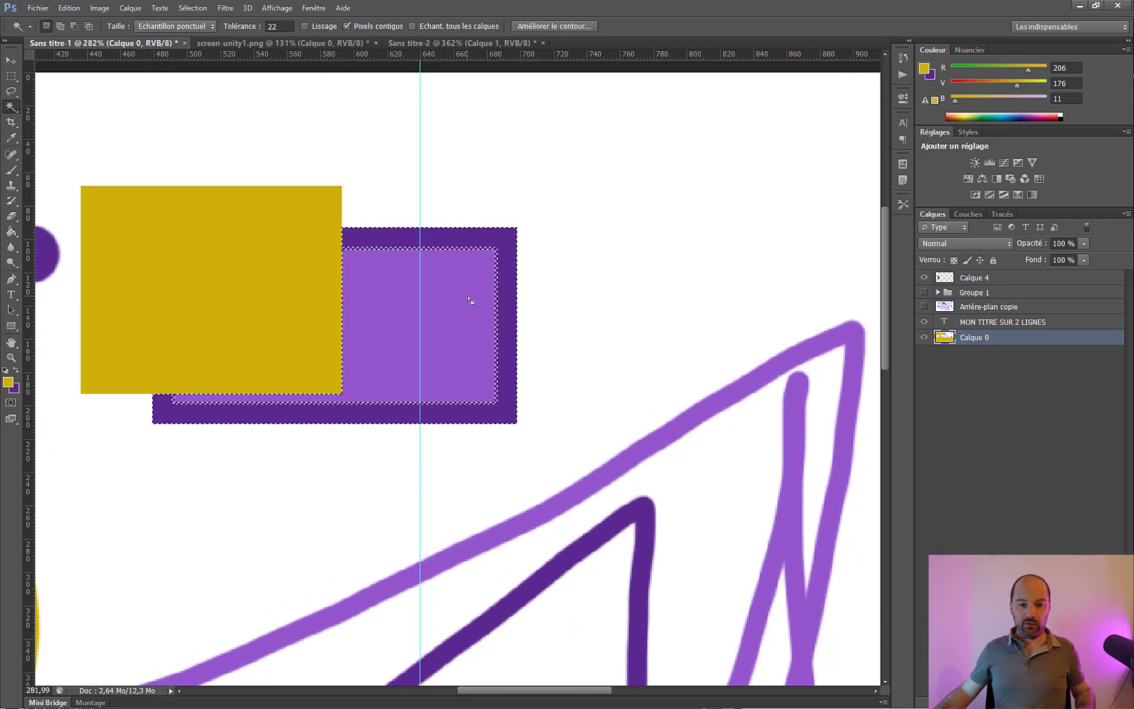
Set the Magic Wand tolerance to 116 and select the purple rectangle's light interior and dark border together.
key("ctrl+shift+s")
left_click(1076, 452)
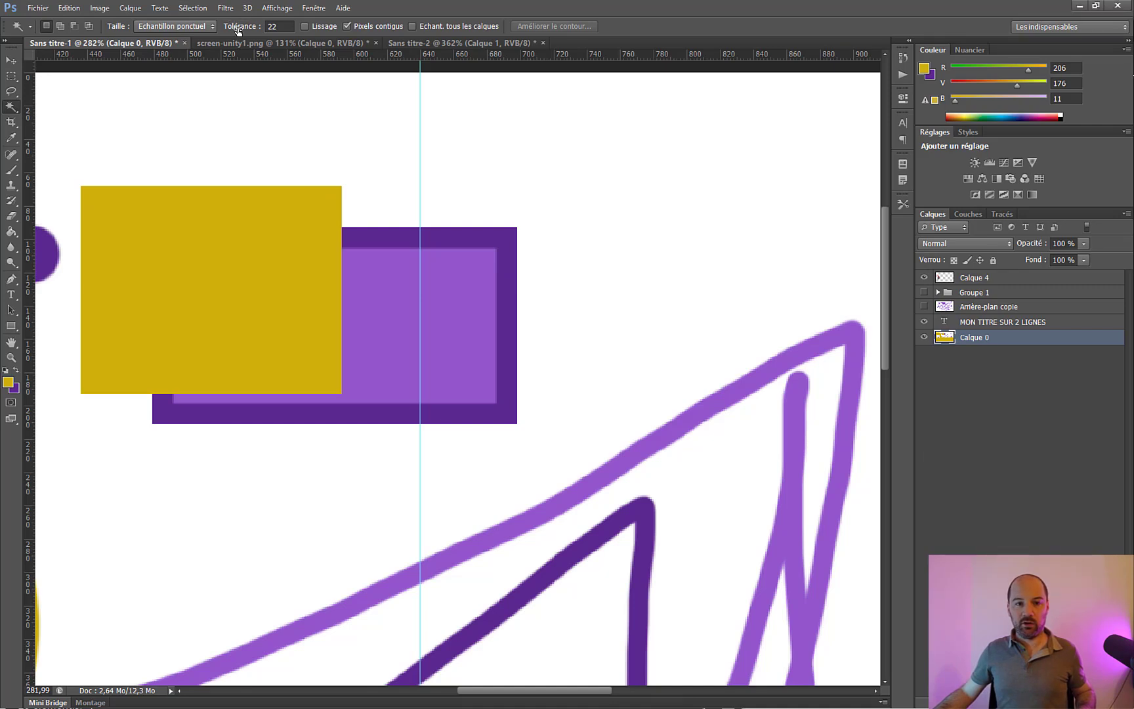
left_click_drag(244, 33, 298, 70)
left_click(398, 323)
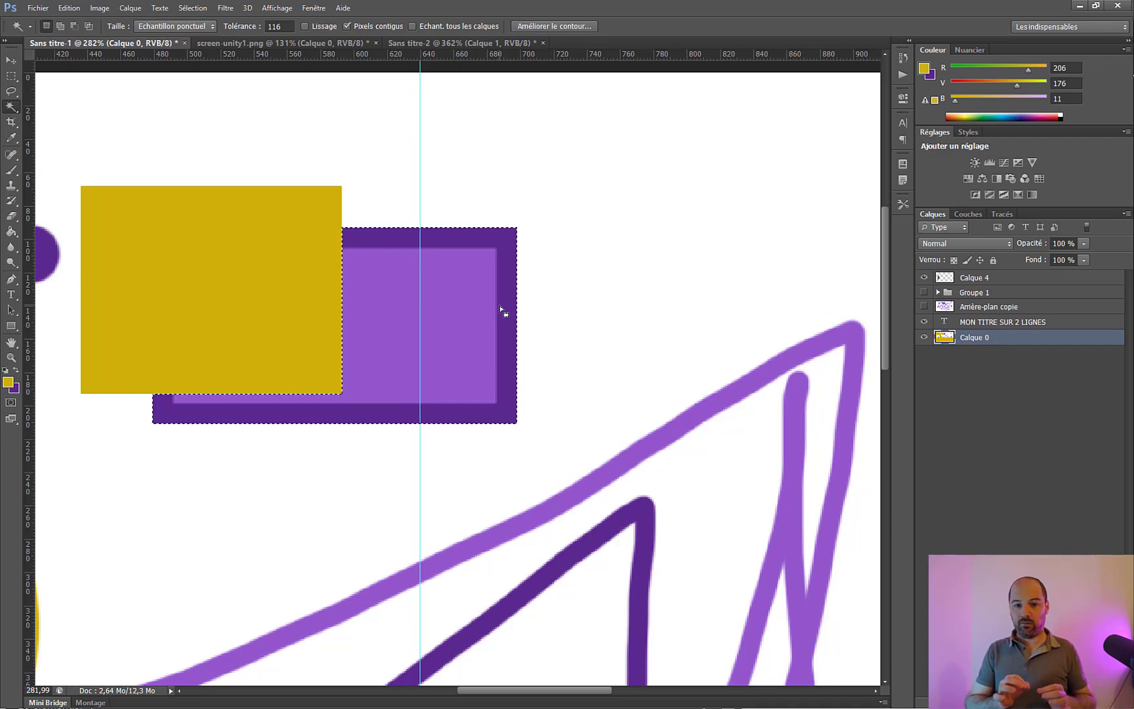
scroll(502, 309, "up", 8)
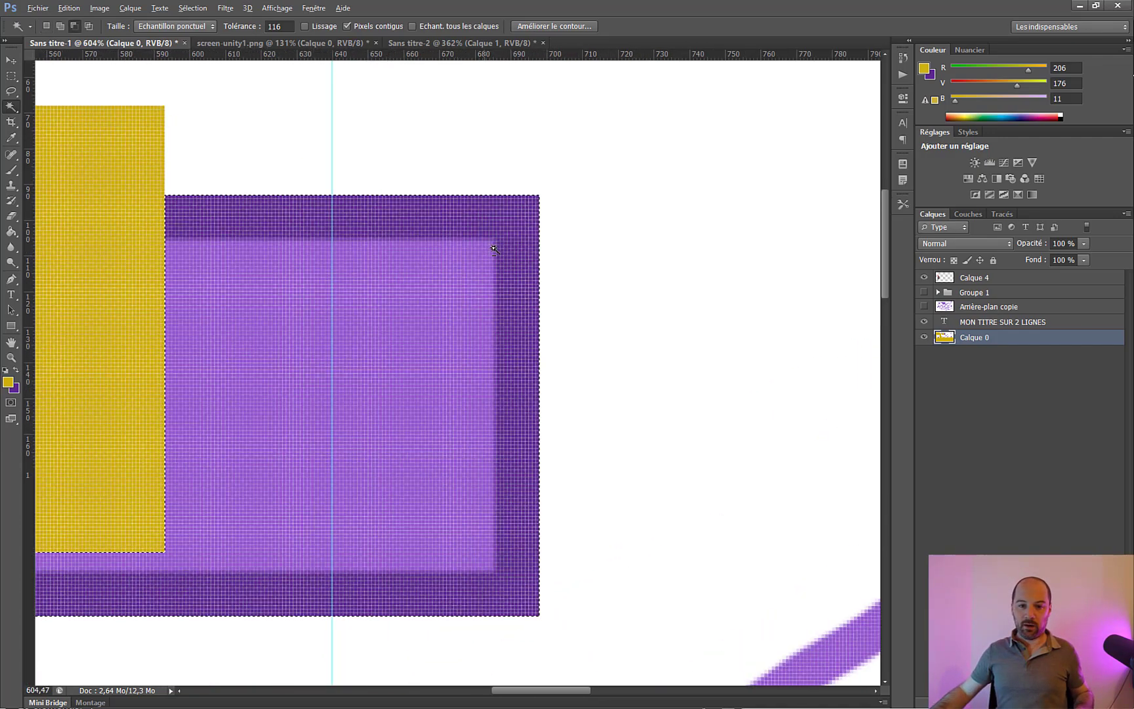
scroll(500, 248, "up", 3)
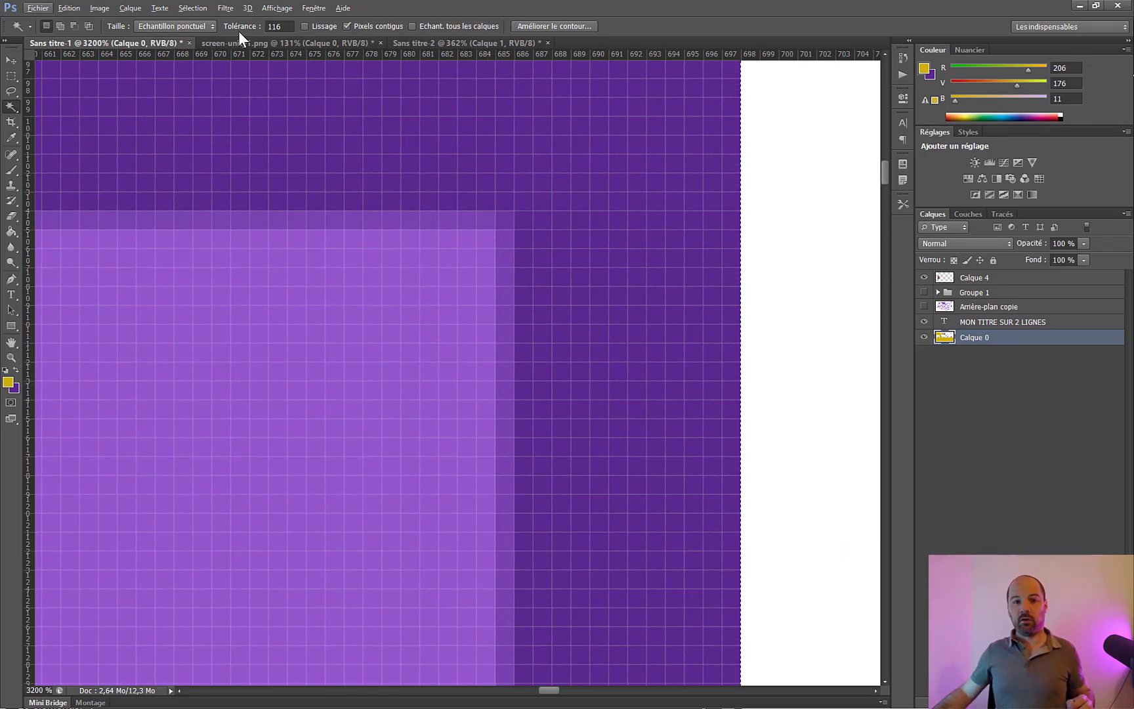
scroll(489, 311, "down", 8)
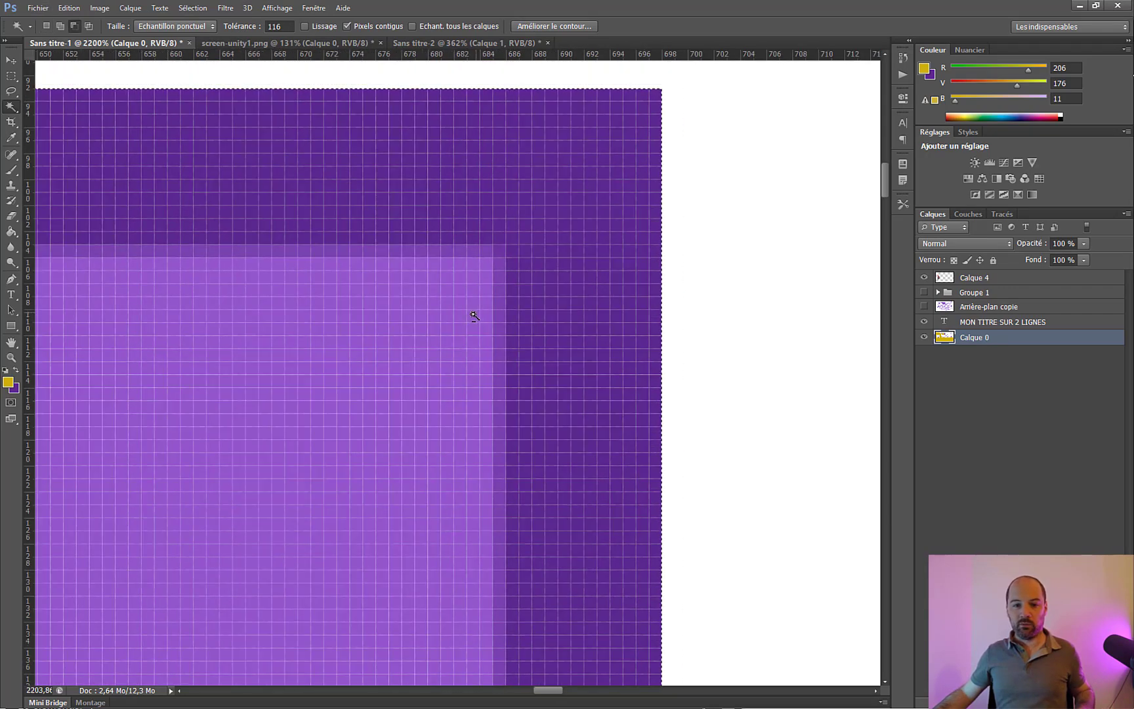
scroll(437, 327, "down", 5)
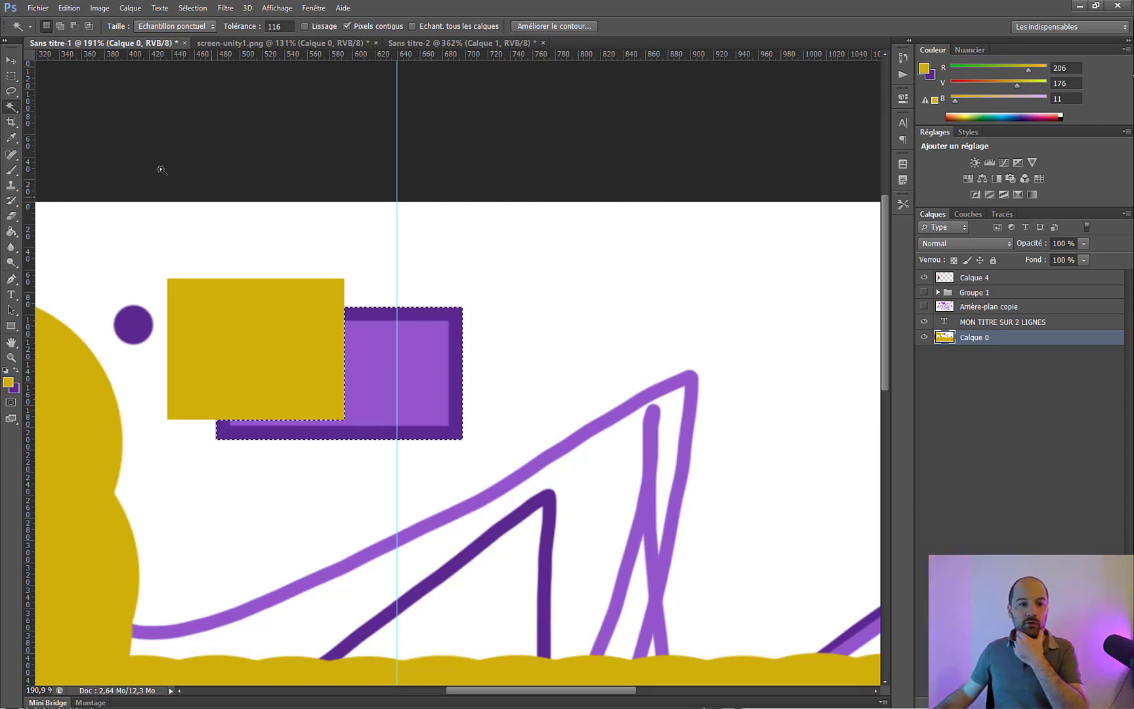
Sample the rectangle's light purple interior with the Eyedropper as the foreground colour.
left_click(17, 139)
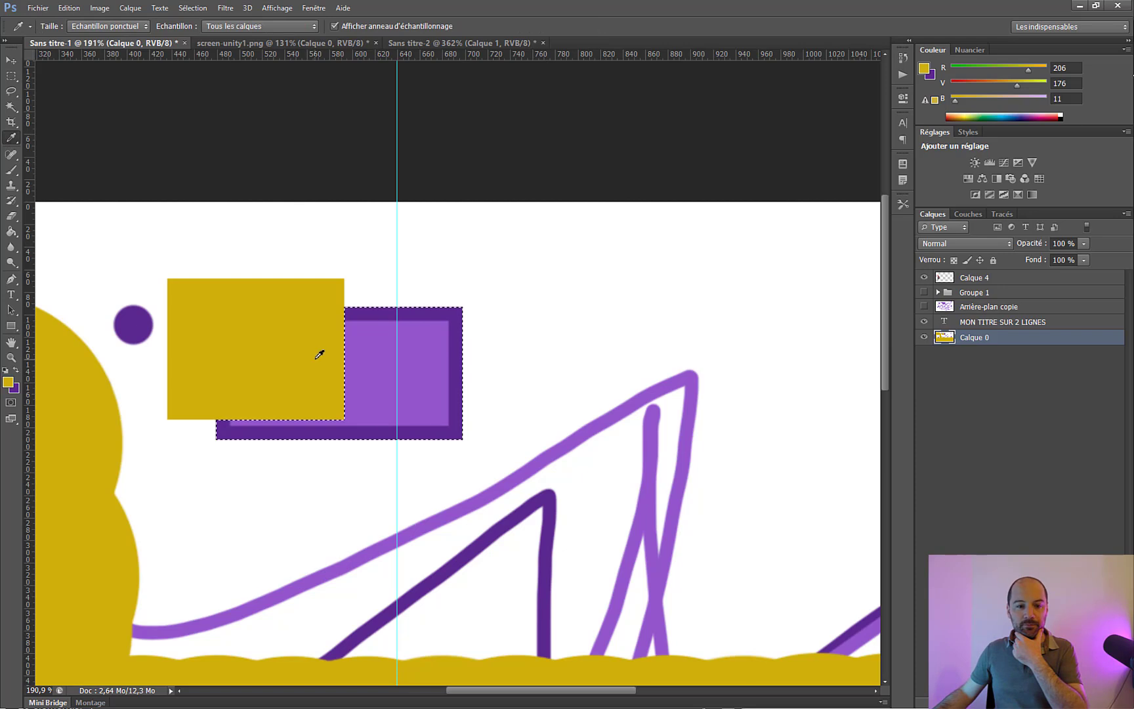
left_click(445, 371)
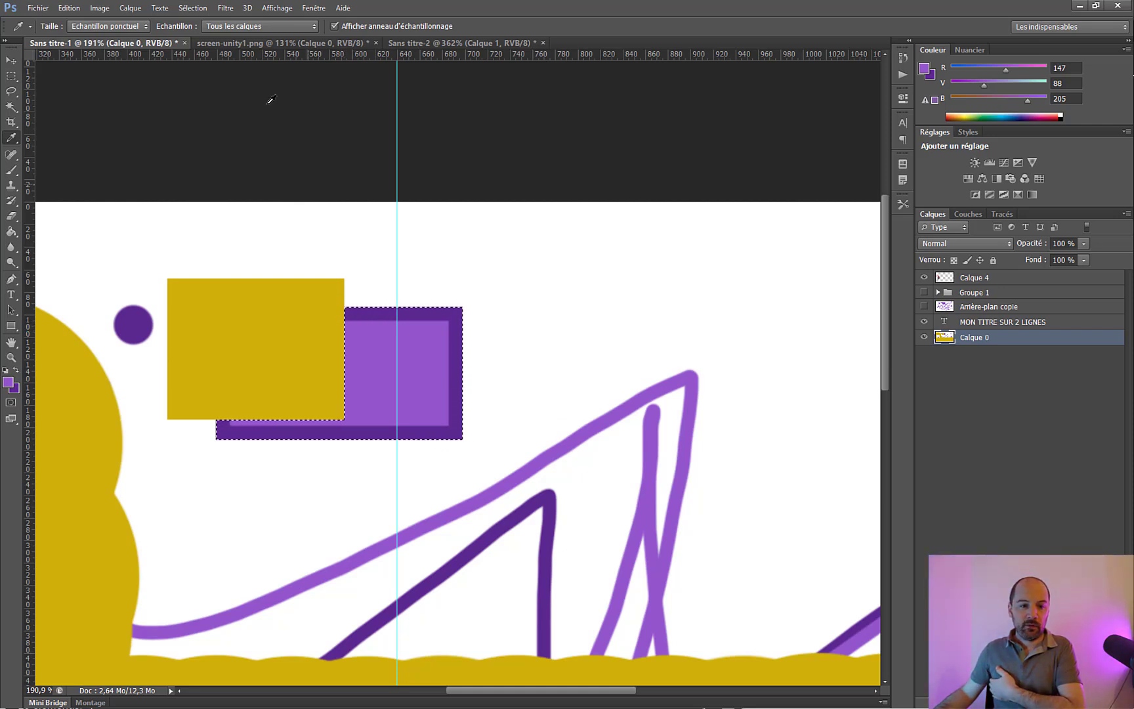
Examine the tool variants grouped with the Eyedropper, Crop, Magic Wand, Lasso, rectangular marquee, Spot Healing, Brush and Clone Stamp tools.
right_click(13, 137)
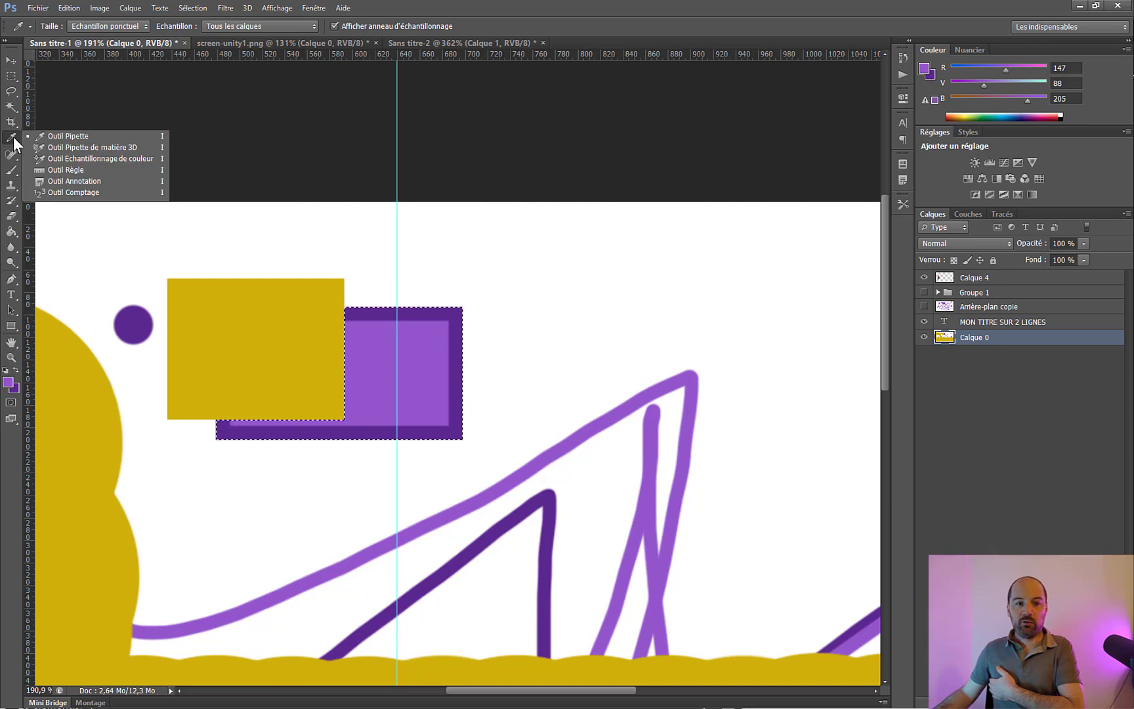
left_click(13, 124)
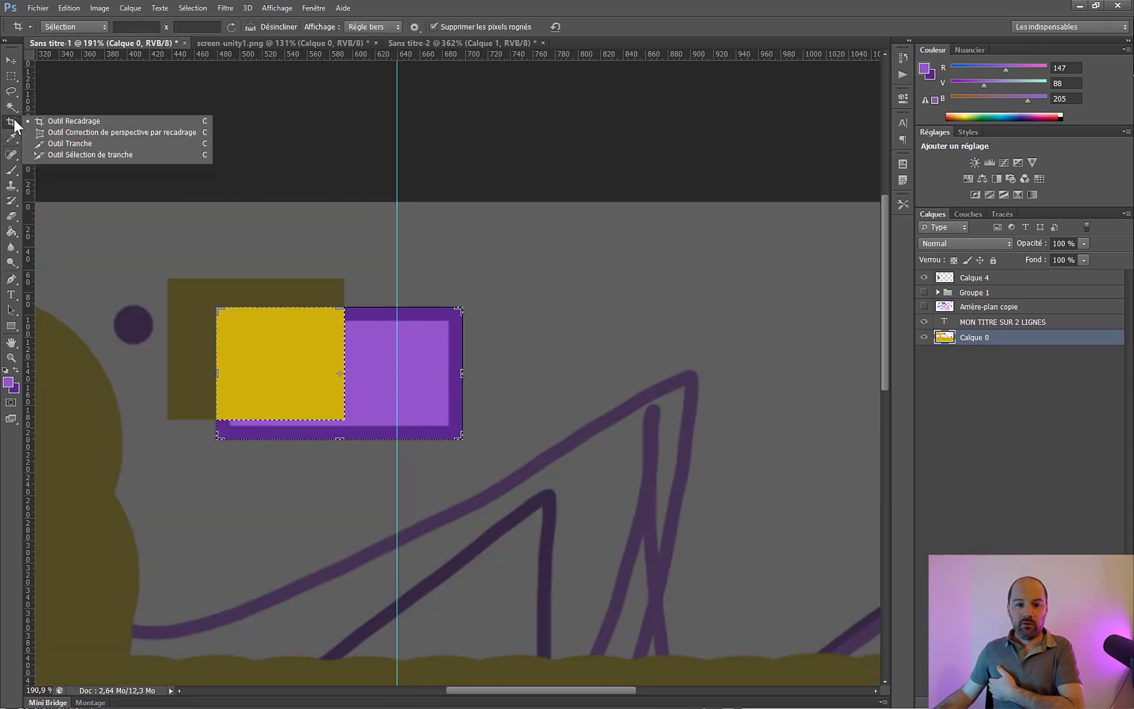
left_click(14, 106)
left_click(13, 91)
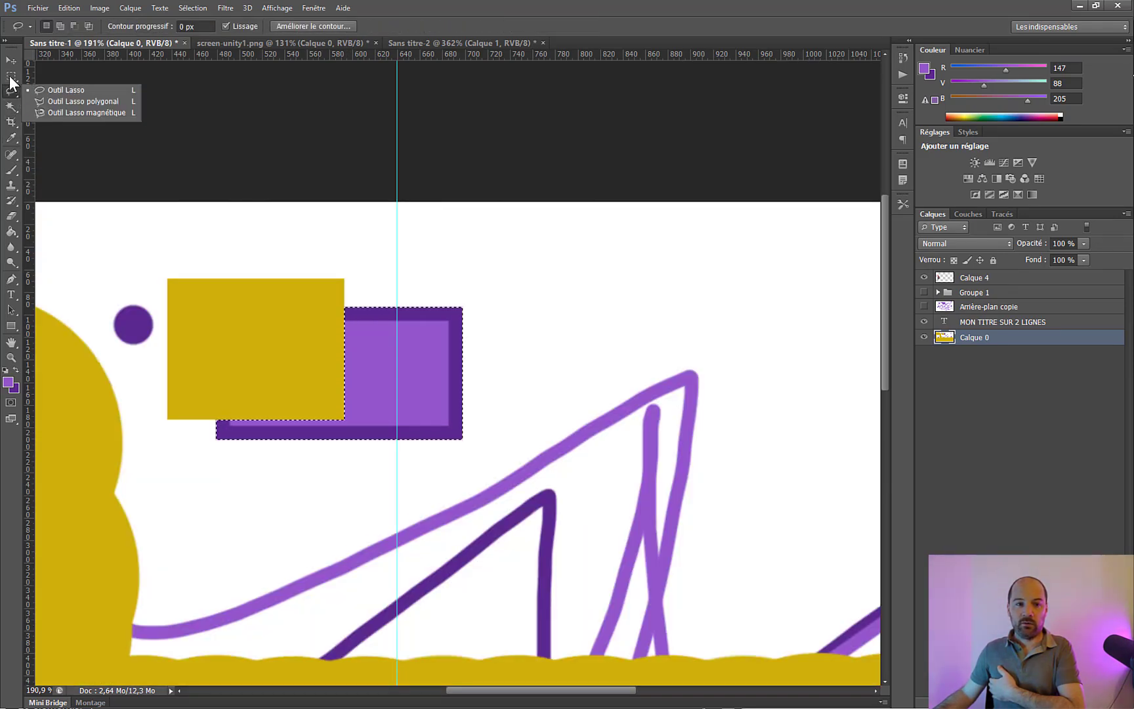
left_click(11, 77)
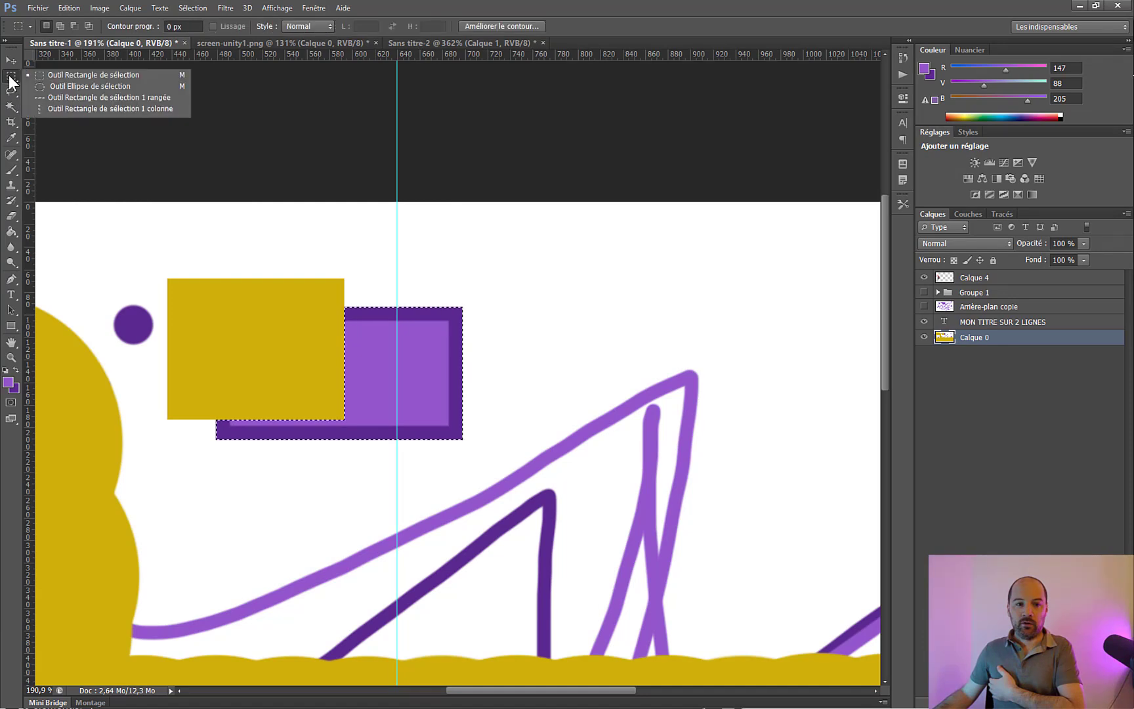
left_click(11, 155)
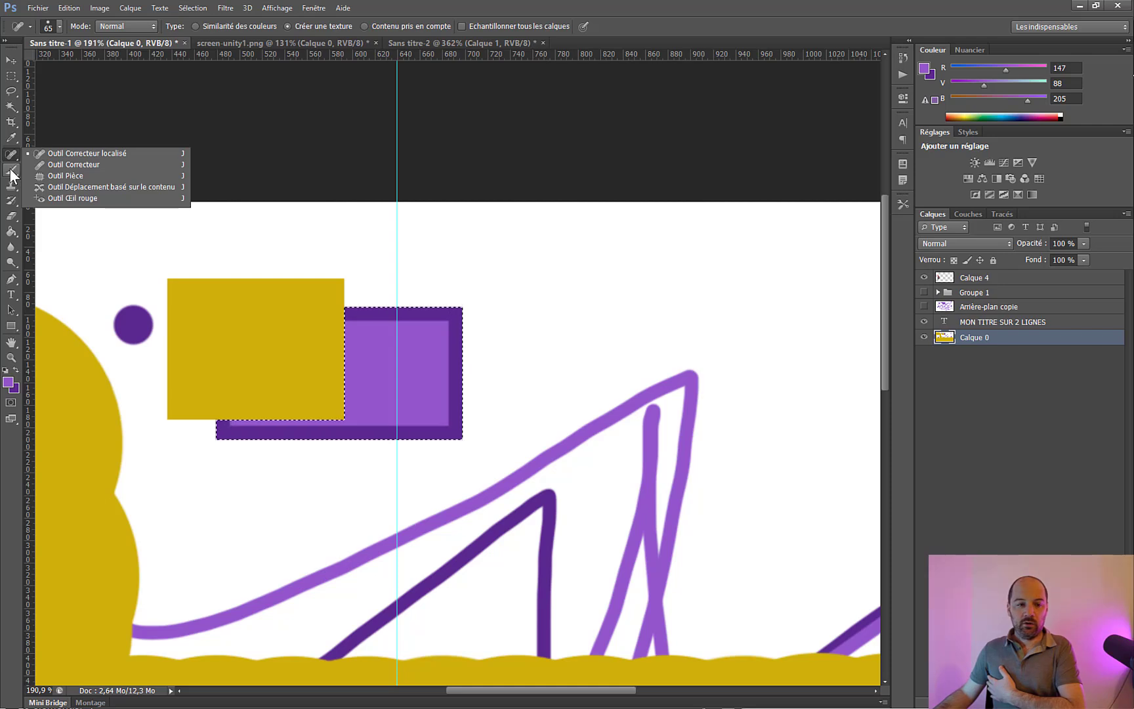
left_click(9, 168)
left_click(15, 192)
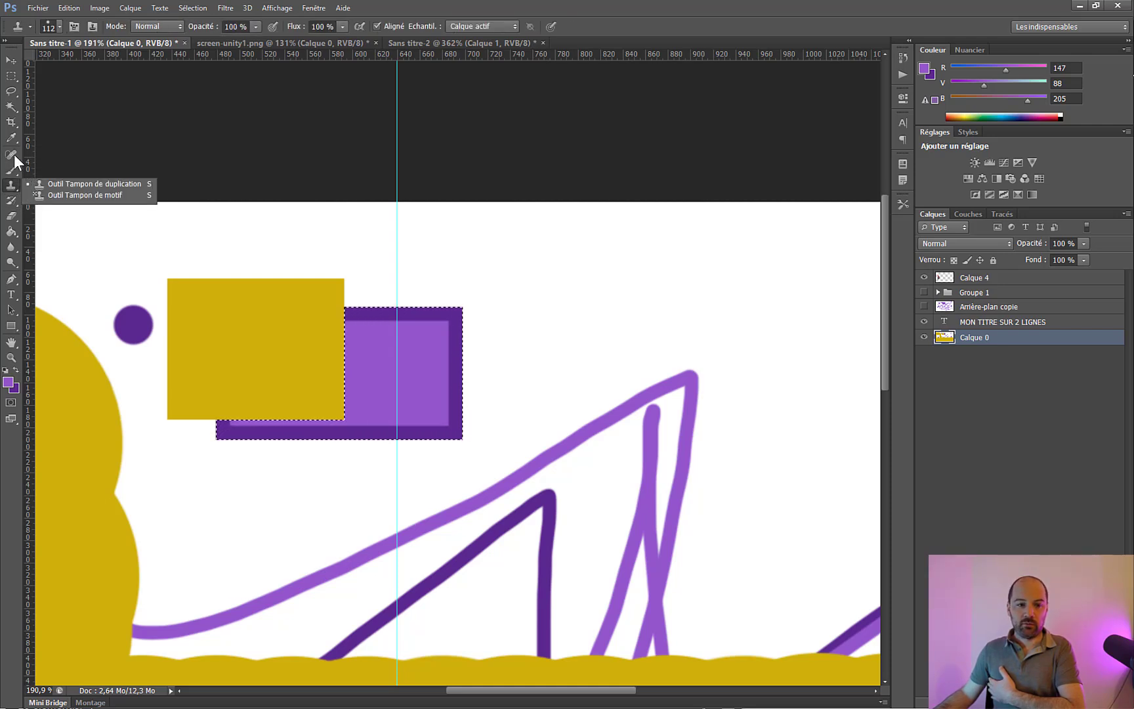
Draw a rectangular marquee across the full canvas width around the two-line title on the yellow band.
left_click(11, 76)
scroll(391, 510, "down", 2)
scroll(392, 509, "down", 4)
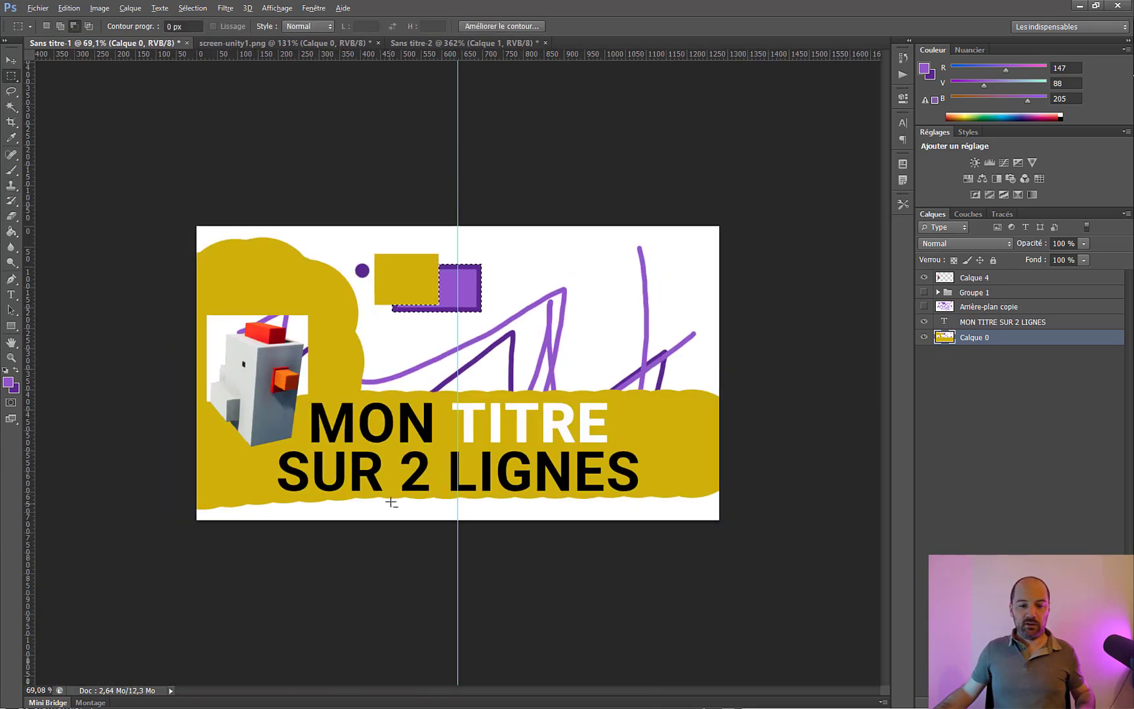
scroll(392, 507, "up", 1)
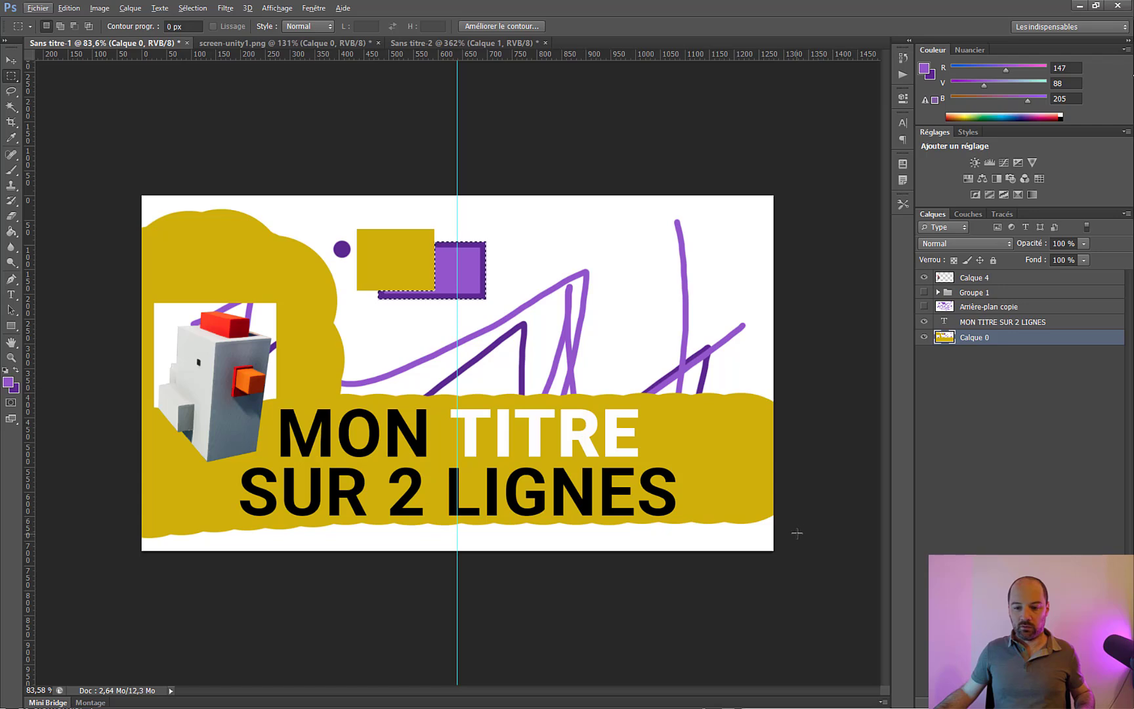
left_click_drag(800, 533, 49, 390)
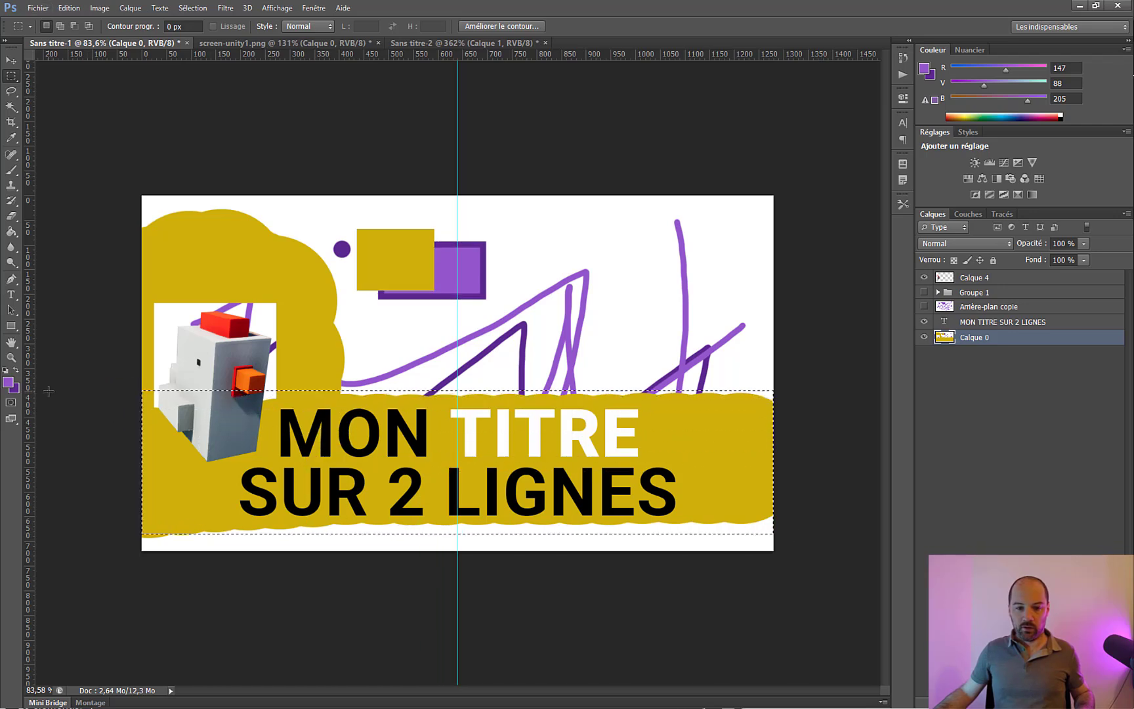
Sample the band's yellow as the foreground colour, fill the selection's uneven edges with the 267 px Brush, and deselect.
left_click(11, 170)
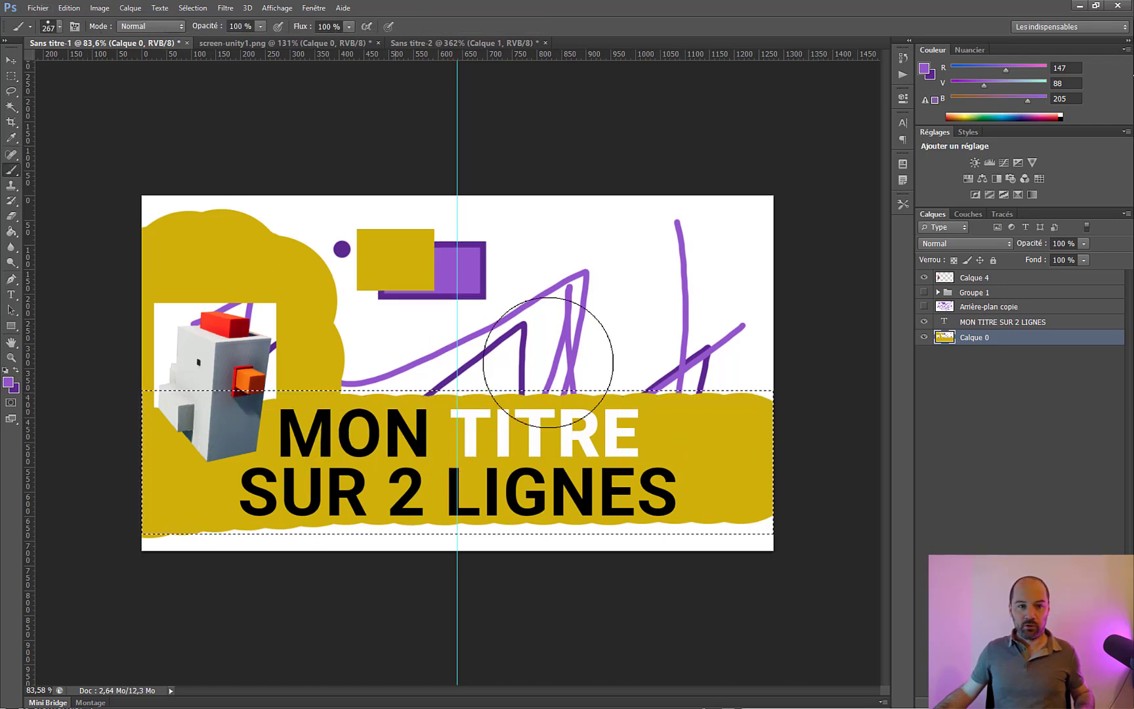
left_click(709, 425, "alt")
left_click_drag(574, 412, 192, 427)
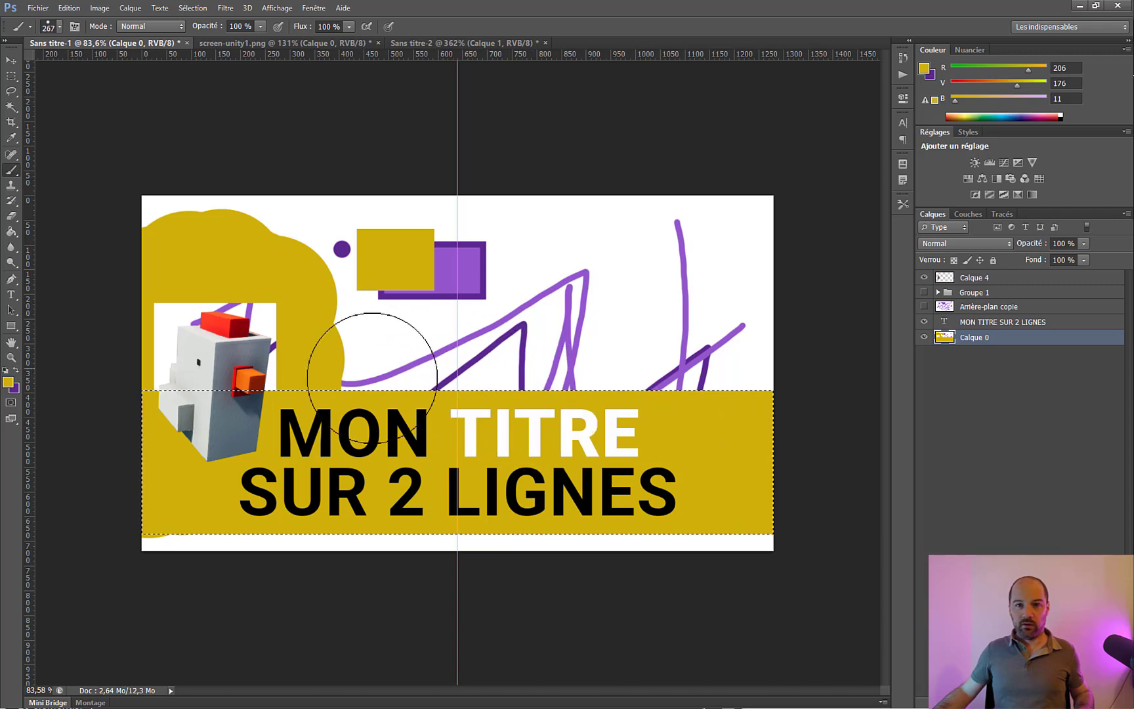
key("ctrl+d")
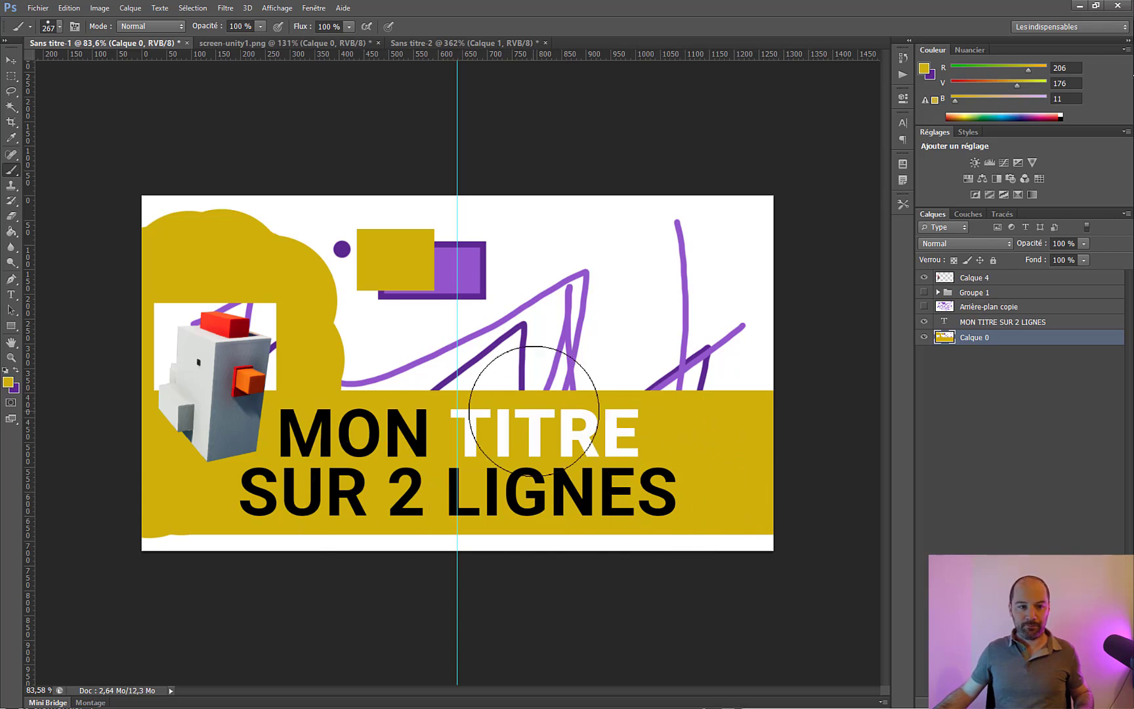
Try cloning the yellow shape's wavy edge onto the white area with the 112 px Clone Stamp.
left_click(11, 186)
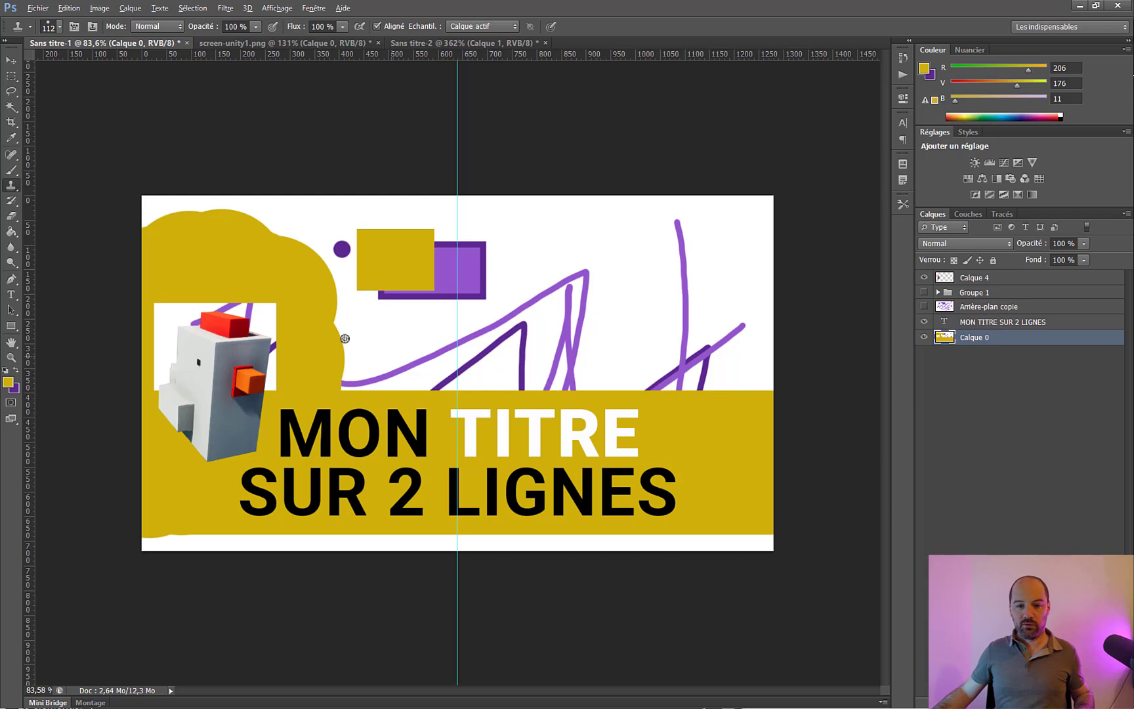
scroll(325, 323, "up", 5)
scroll(285, 270, "up", 3)
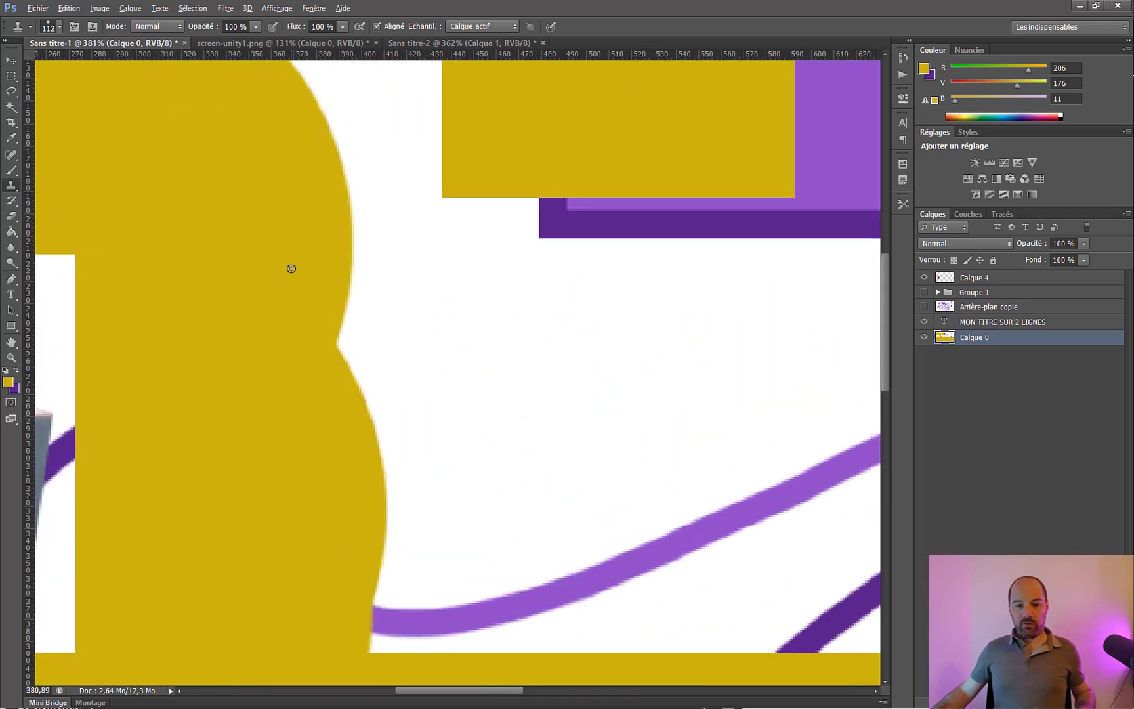
scroll(355, 325, "up", 1)
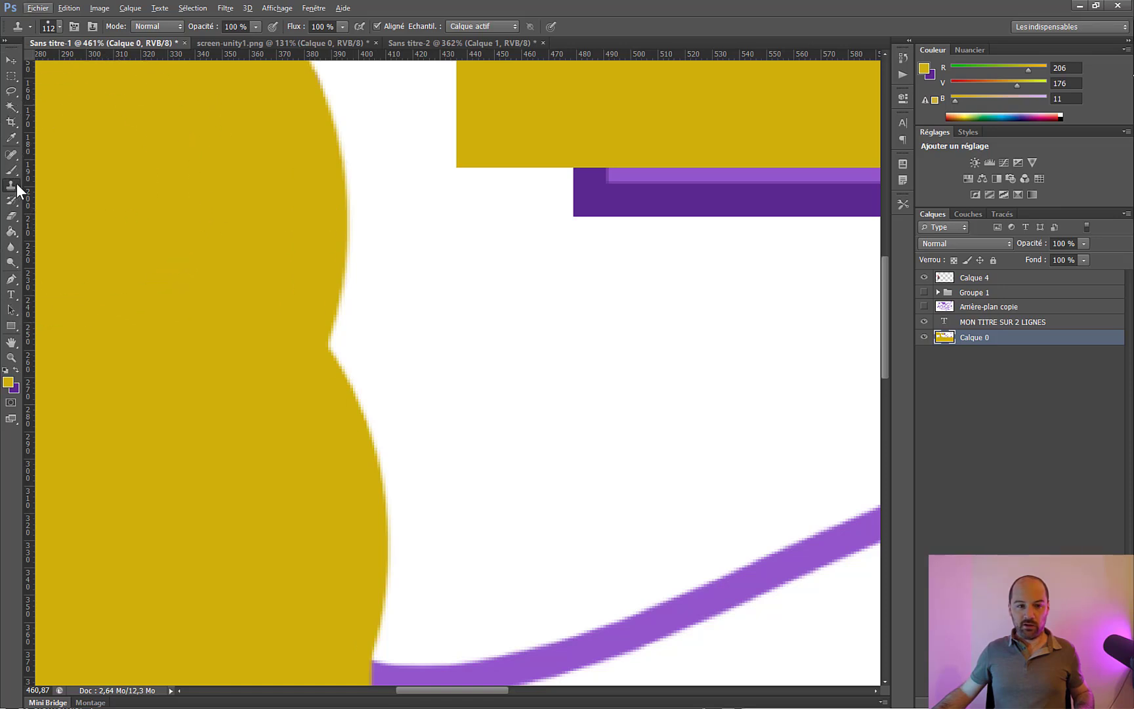
left_click(339, 227, "alt")
mouse_move(367, 227)
left_mouse_down()
mouse_move(424, 269)
mouse_move(432, 302)
mouse_move(489, 328)
mouse_move(443, 312)
mouse_move(416, 237)
mouse_move(425, 233)
mouse_move(449, 302)
mouse_move(348, 215)
mouse_move(301, 210)
mouse_move(309, 242)
mouse_move(314, 219)
mouse_move(302, 245)
mouse_move(279, 253)
mouse_move(283, 238)
mouse_move(287, 252)
mouse_move(338, 255)
mouse_move(345, 227)
left_mouse_up()
left_click(329, 225, "alt")
mouse_move(328, 225)
left_mouse_down()
mouse_move(399, 223)
mouse_move(455, 273)
mouse_move(522, 278)
mouse_move(508, 376)
left_mouse_up()
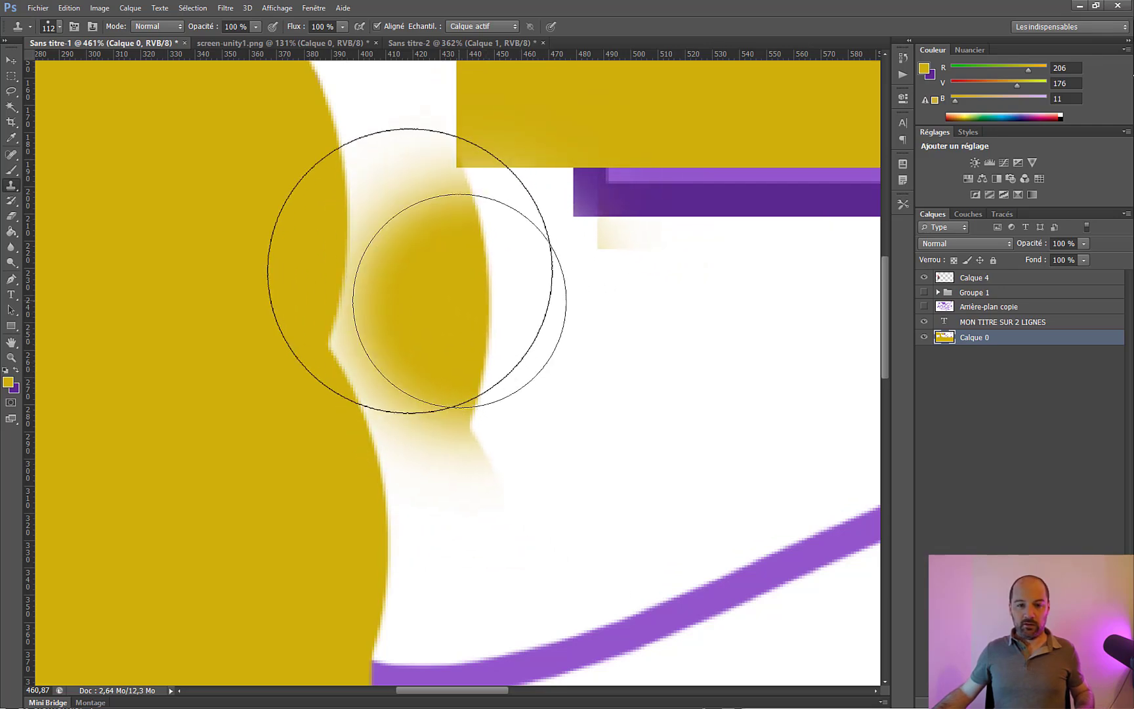
Clone a strip of the yellow shape's wavy edge outward into the white area with a 50 px Clone Stamp.
scroll(567, 277, "down", 4)
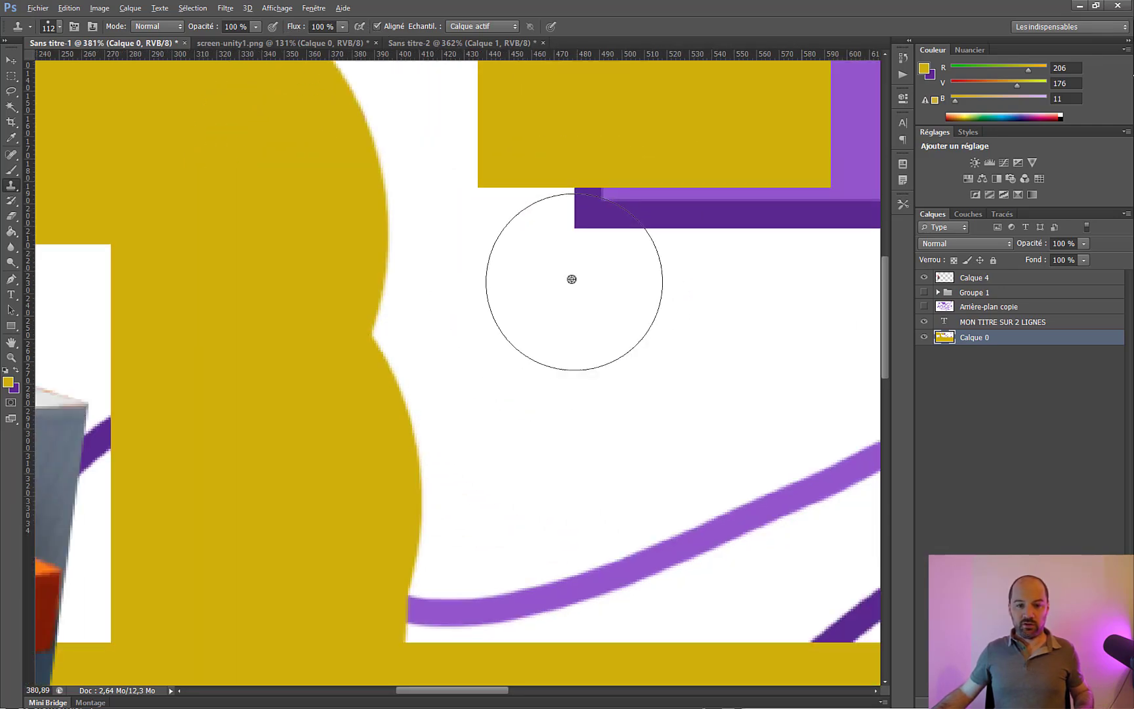
mouse_move(562, 294)
left_mouse_down()
mouse_move(499, 307)
mouse_move(537, 309)
mouse_move(507, 314)
mouse_move(493, 238)
mouse_move(482, 310)
mouse_move(511, 398)
mouse_move(491, 522)
mouse_move(513, 440)
mouse_move(511, 343)
mouse_move(477, 194)
mouse_move(432, 118)
mouse_move(480, 188)
left_mouse_up()
key("ctrl+z")
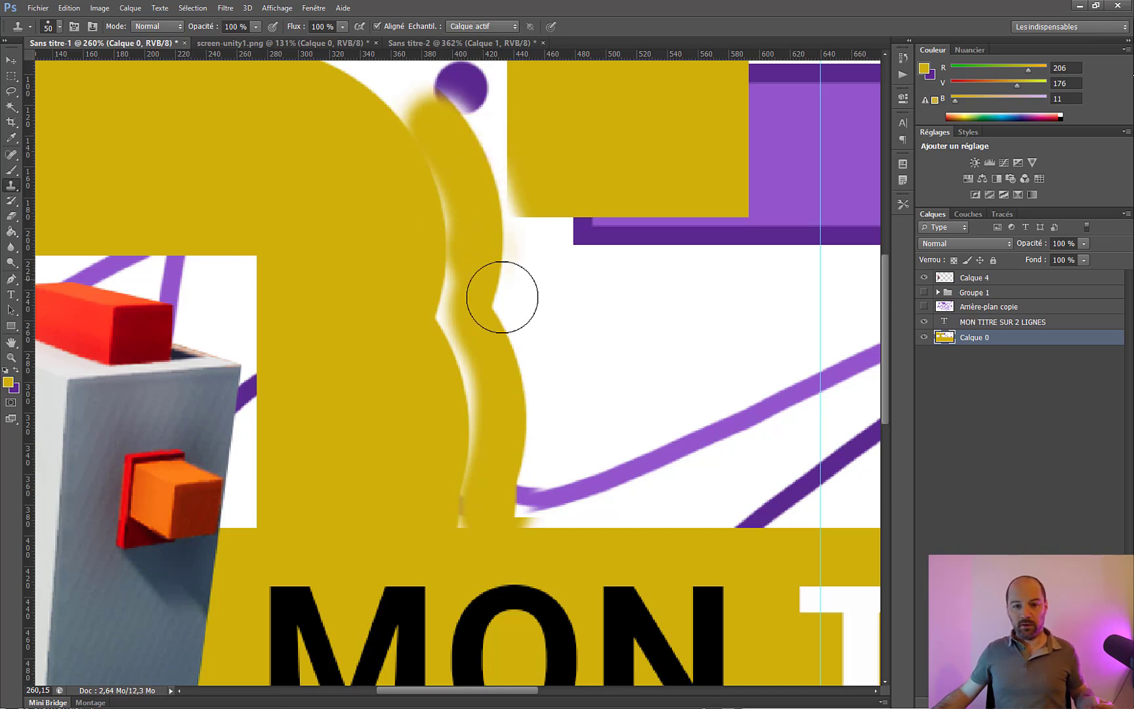
left_click(529, 291)
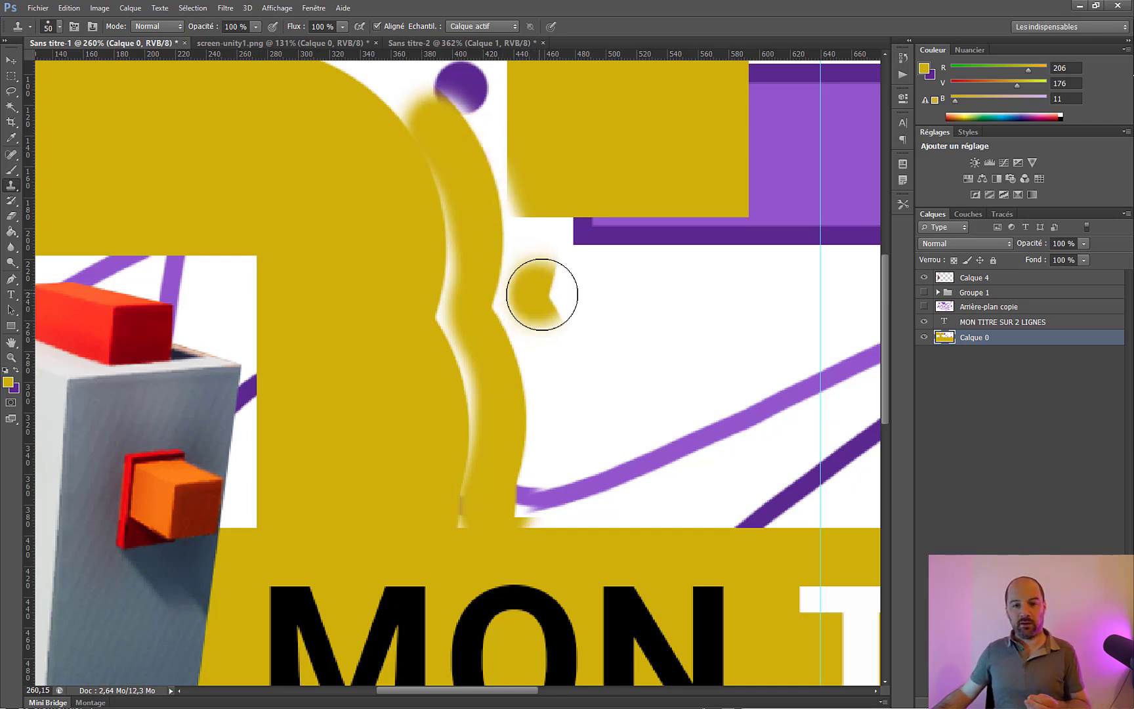
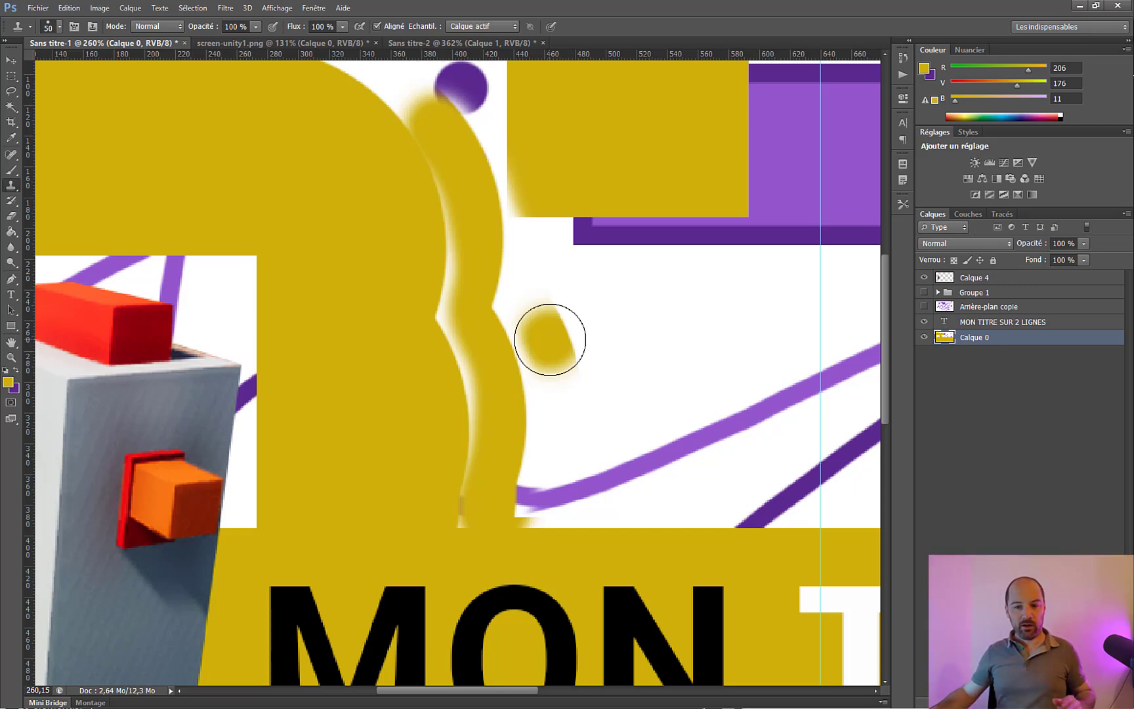
scroll(512, 304, "down", 5)
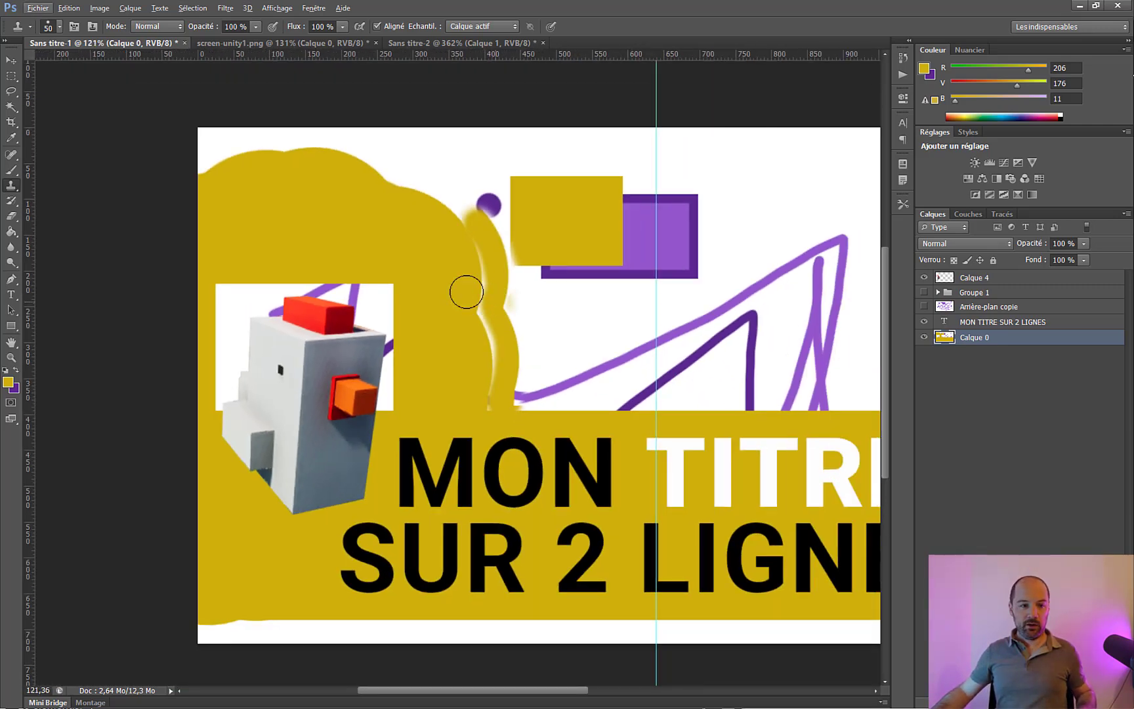
Erase an irregular patch across the cloned yellow edge and fill the hole with dark purple using the Paint Bucket.
left_click(11, 215)
left_click_drag(497, 332, 516, 295)
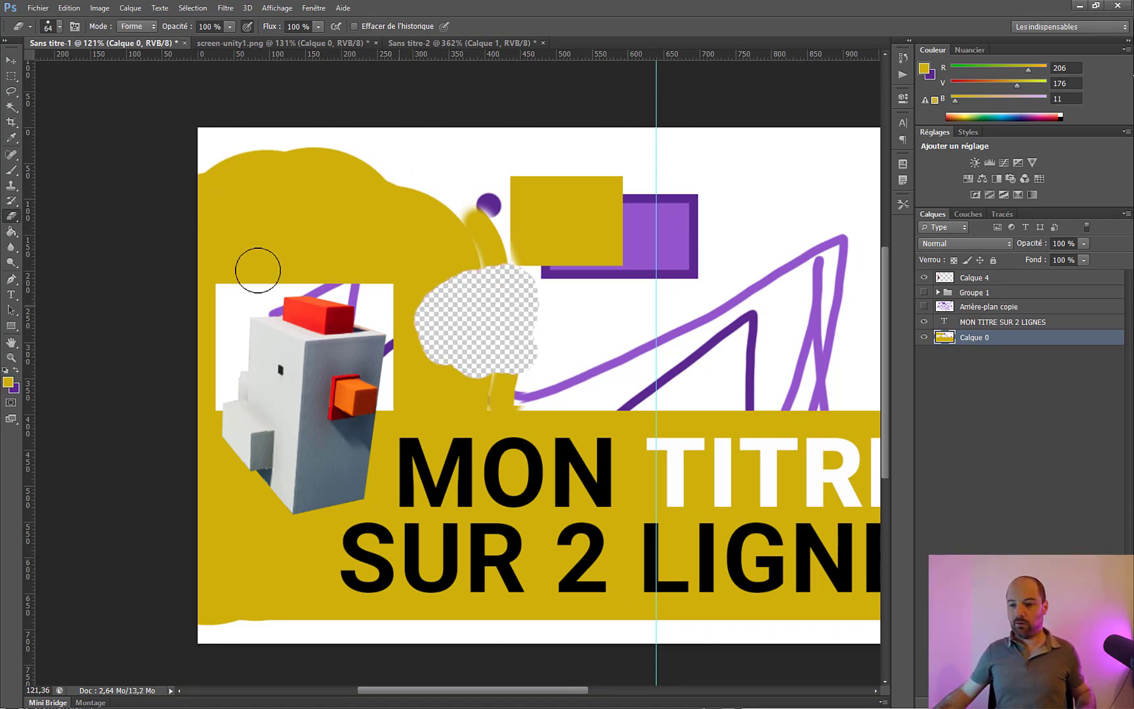
left_click(12, 234)
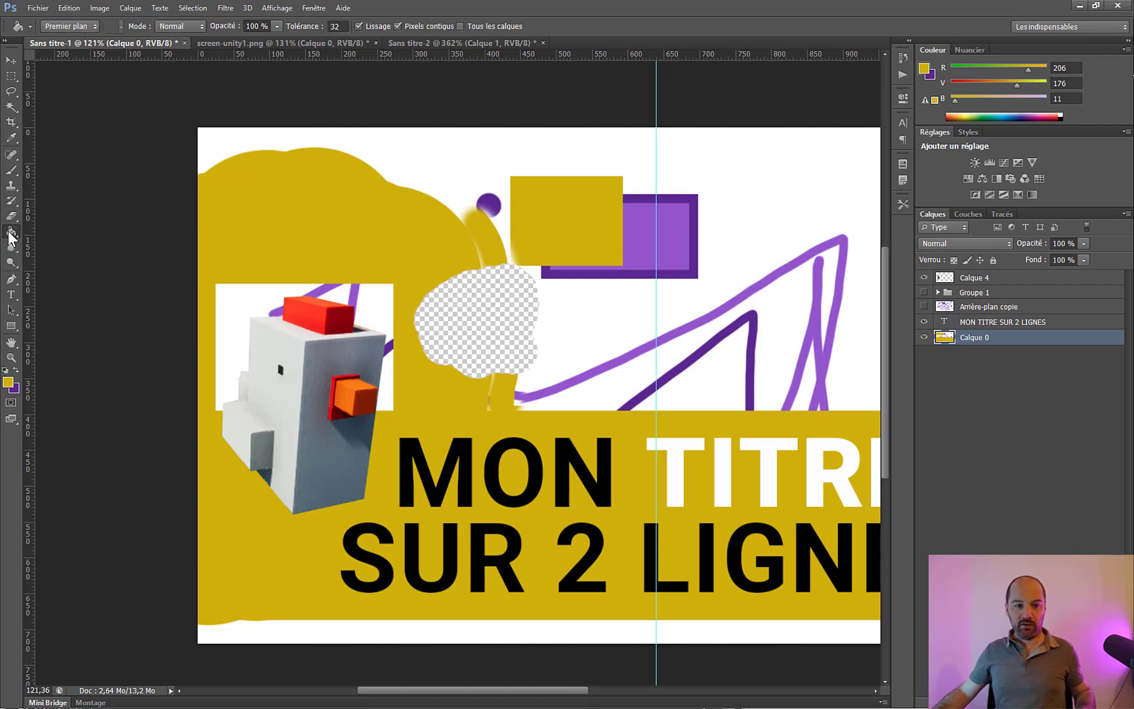
key("x")
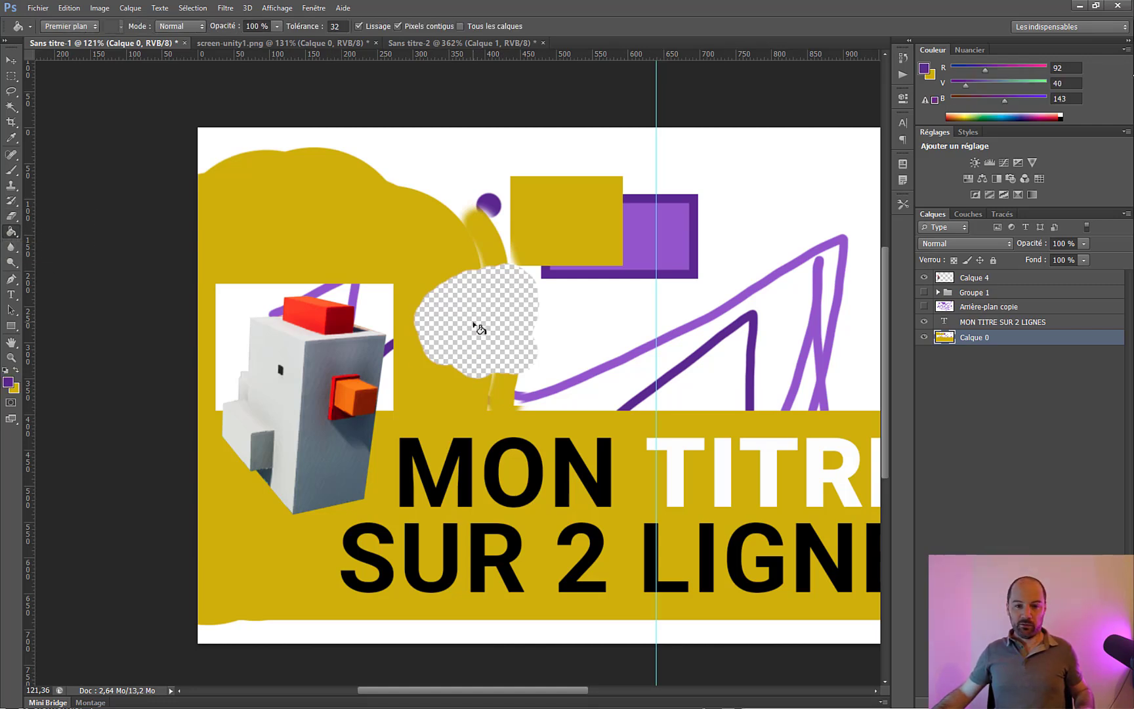
left_click(475, 303)
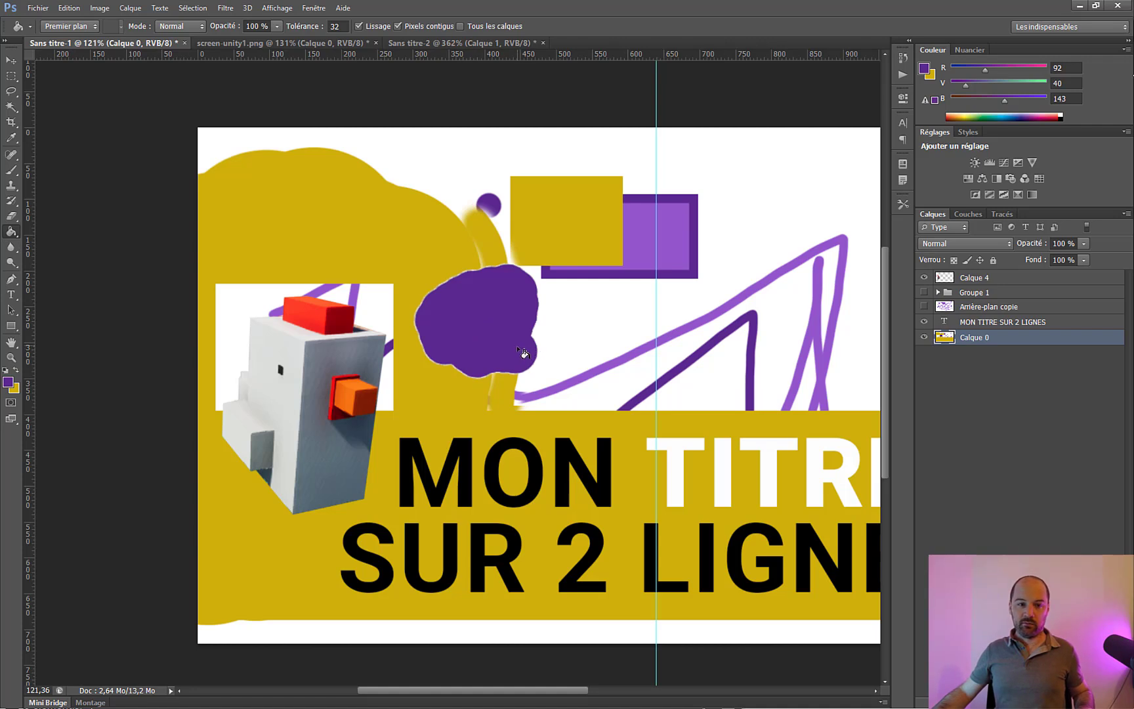
Blur the purple patch's lower border against the yellow using the Blur tool at 12 px and 50% intensity.
left_click(12, 248)
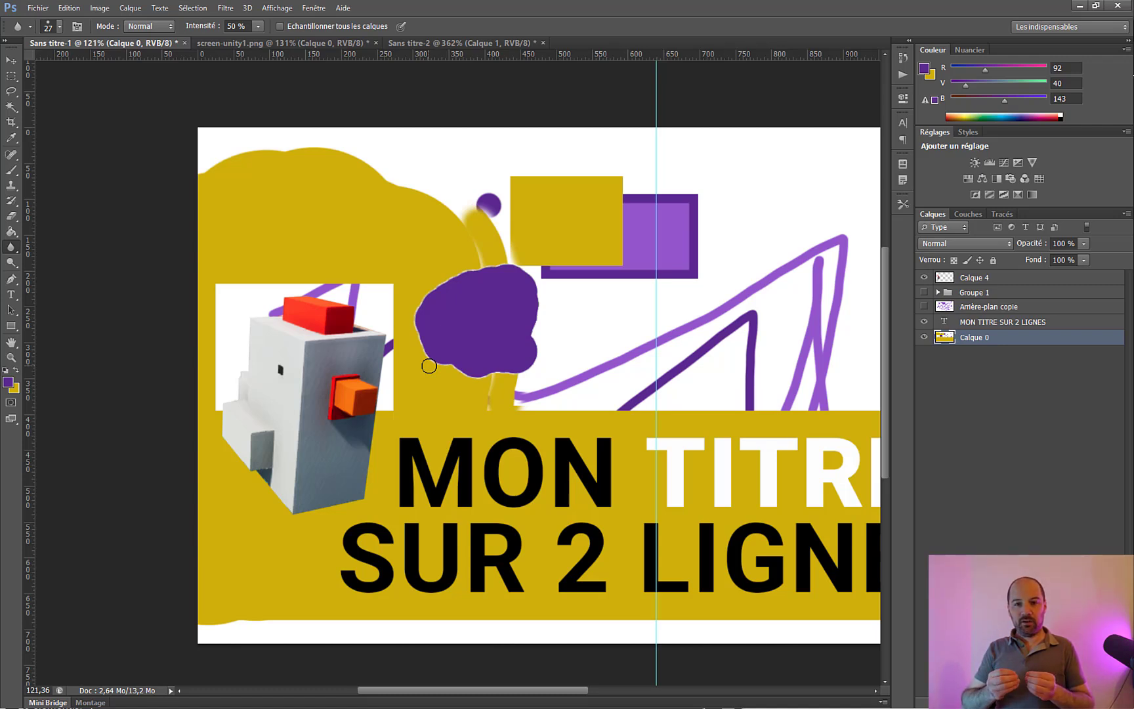
scroll(429, 366, "up", 5)
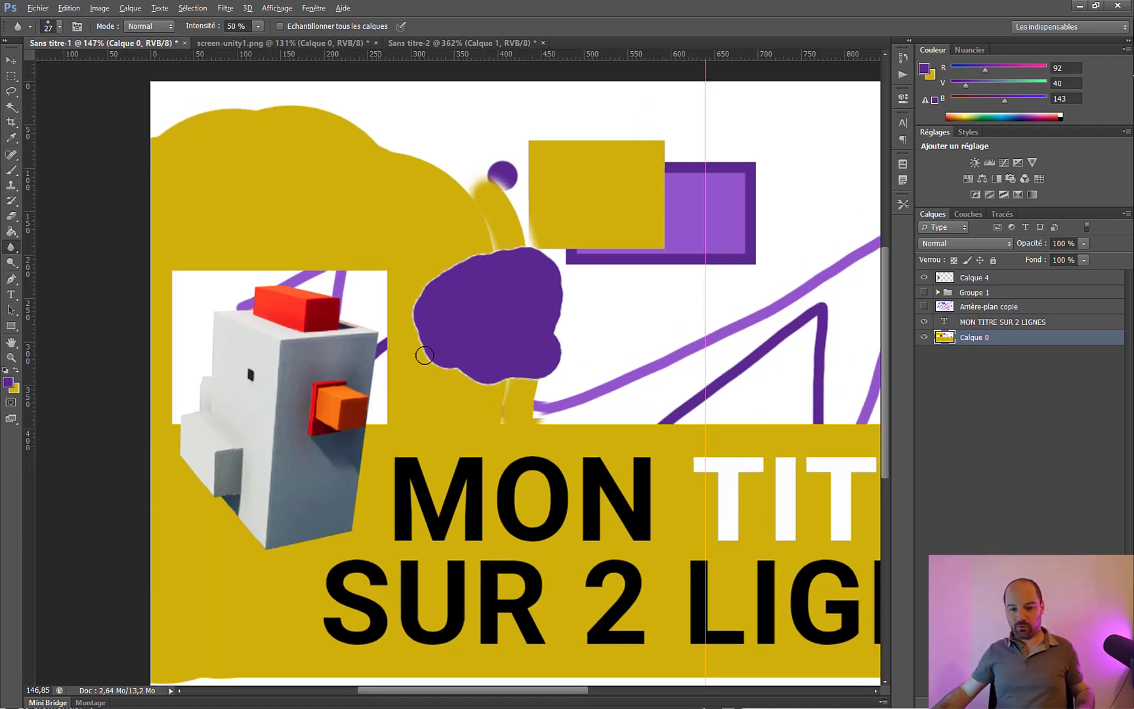
scroll(479, 370, "up", 5)
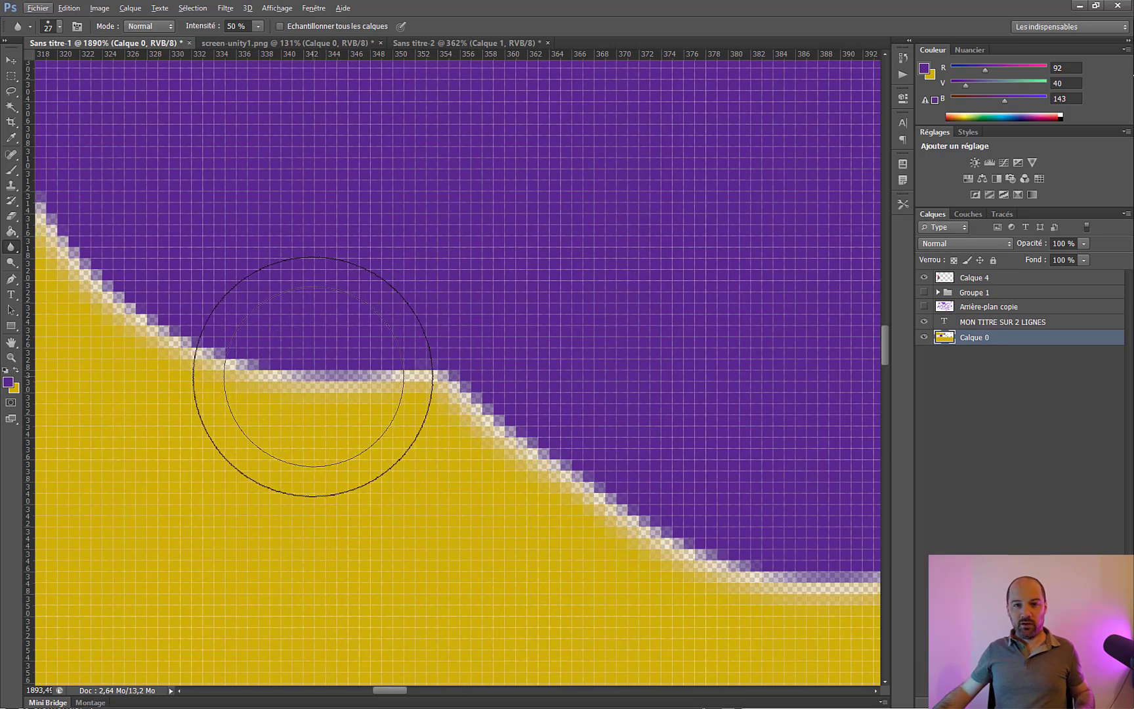
left_click_drag(438, 462, 355, 461)
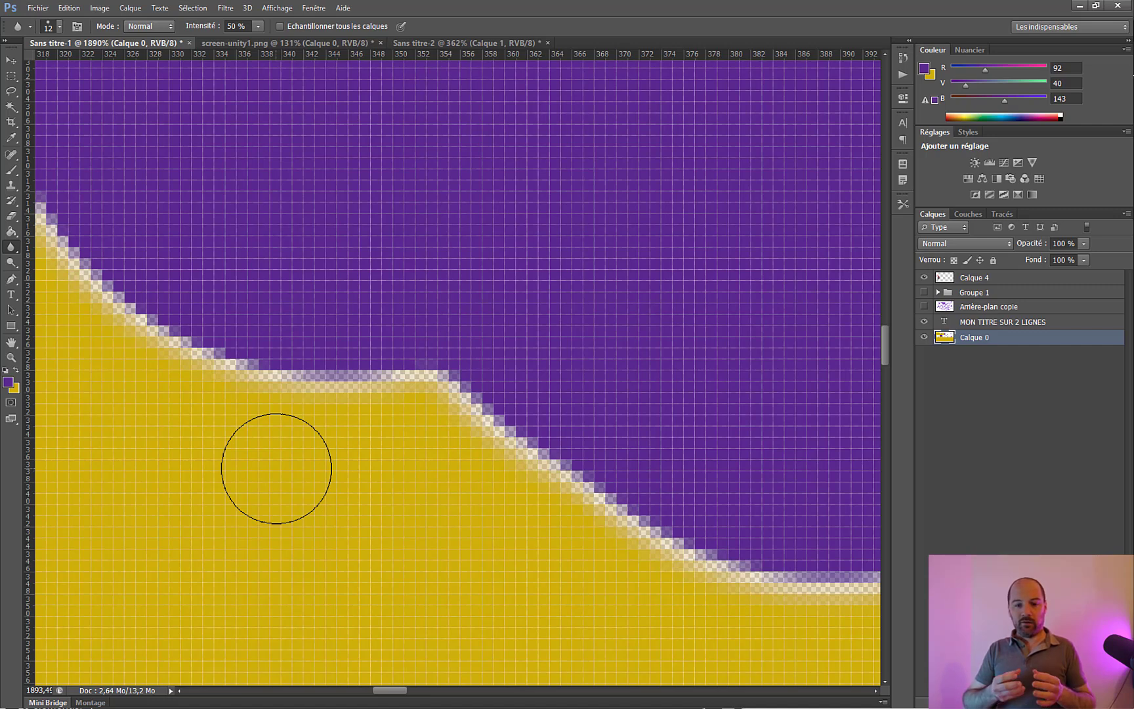
mouse_move(294, 393)
left_mouse_down()
mouse_move(351, 376)
mouse_move(314, 382)
mouse_move(434, 384)
mouse_move(506, 424)
mouse_move(446, 383)
mouse_move(607, 533)
mouse_move(643, 544)
mouse_move(631, 533)
mouse_move(693, 575)
mouse_move(783, 601)
mouse_move(815, 595)
mouse_move(770, 586)
mouse_move(466, 404)
mouse_move(235, 354)
mouse_move(171, 324)
mouse_move(165, 350)
mouse_move(157, 325)
mouse_move(409, 393)
mouse_move(543, 450)
mouse_move(728, 595)
left_mouse_up()
scroll(611, 504, "down", 5)
mouse_move(658, 526)
left_mouse_down()
mouse_move(678, 539)
mouse_move(798, 503)
mouse_move(788, 517)
mouse_move(614, 511)
left_mouse_up()
scroll(615, 511, "down", 4)
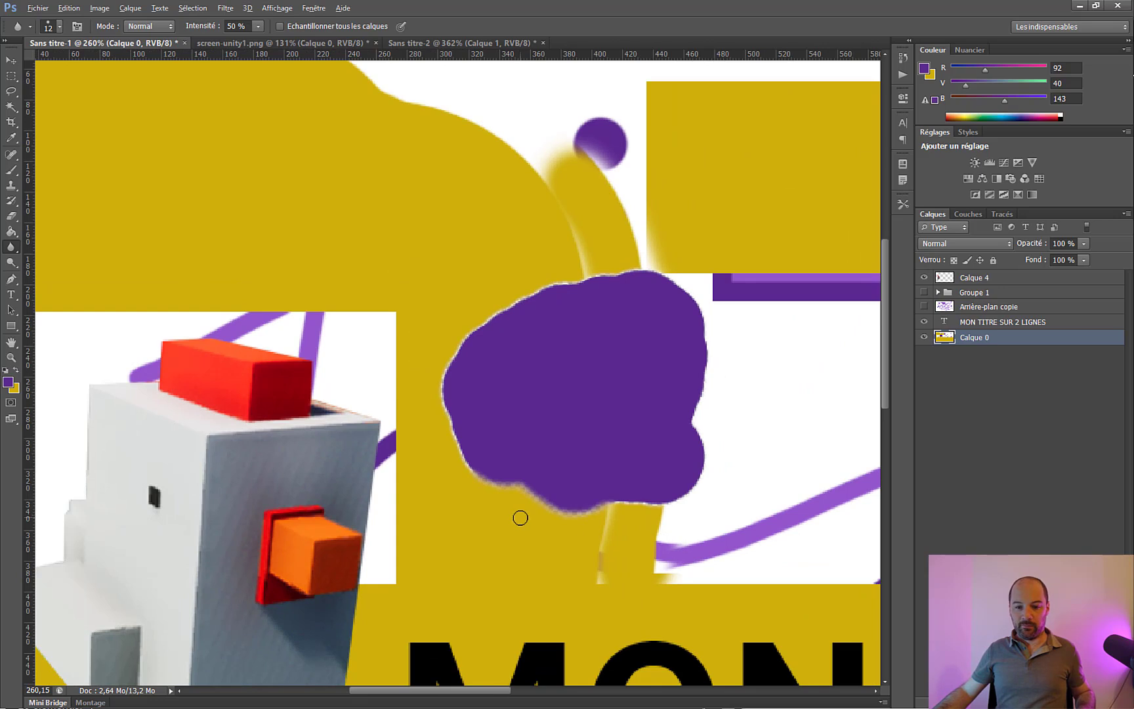
Switch to the portrait image and set the Spot Healing Brush to 8 px for retouching the cheek.
key("alt")
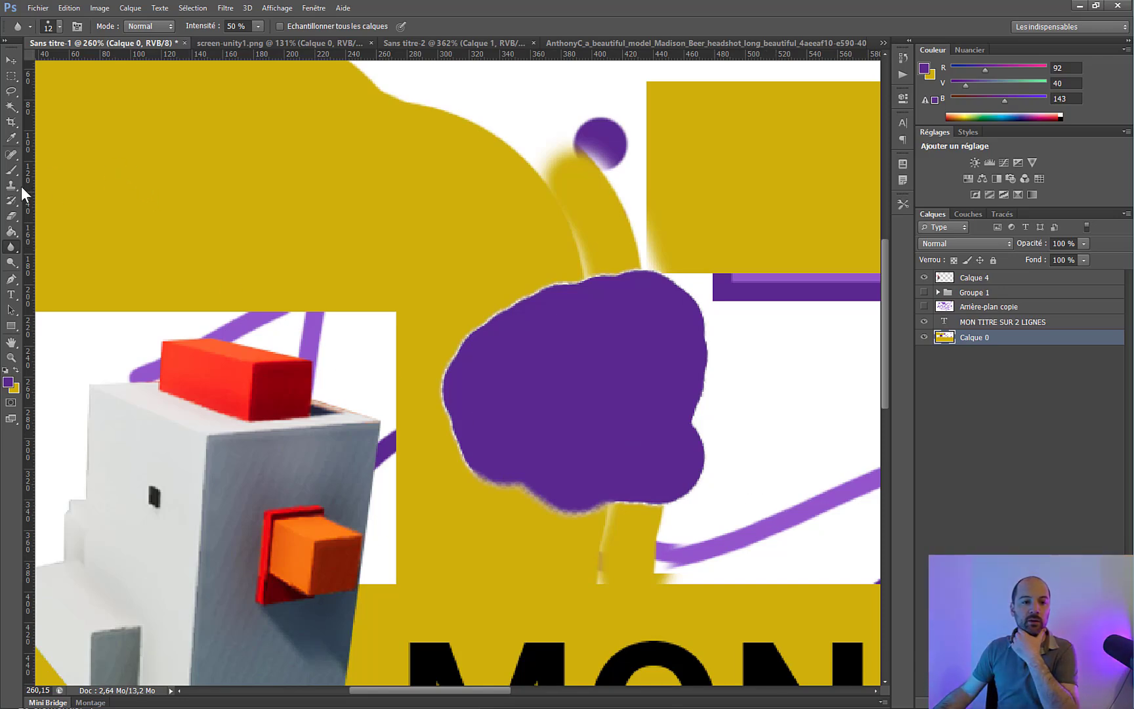
left_click(788, 43)
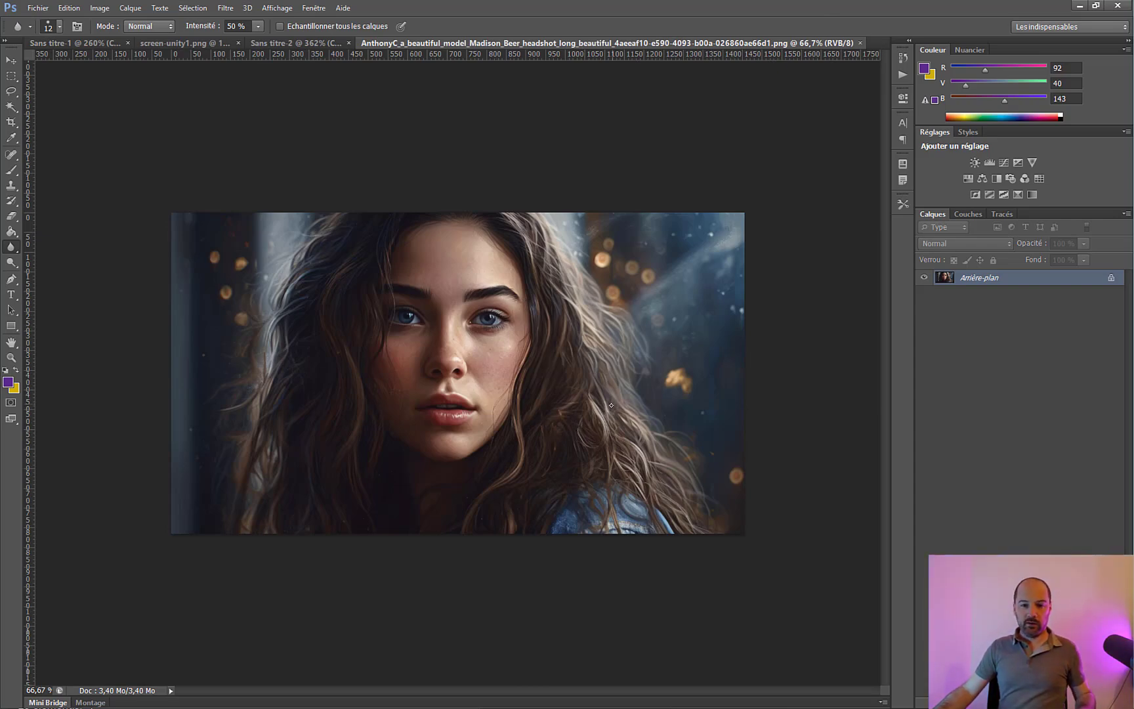
scroll(490, 397, "up", 8)
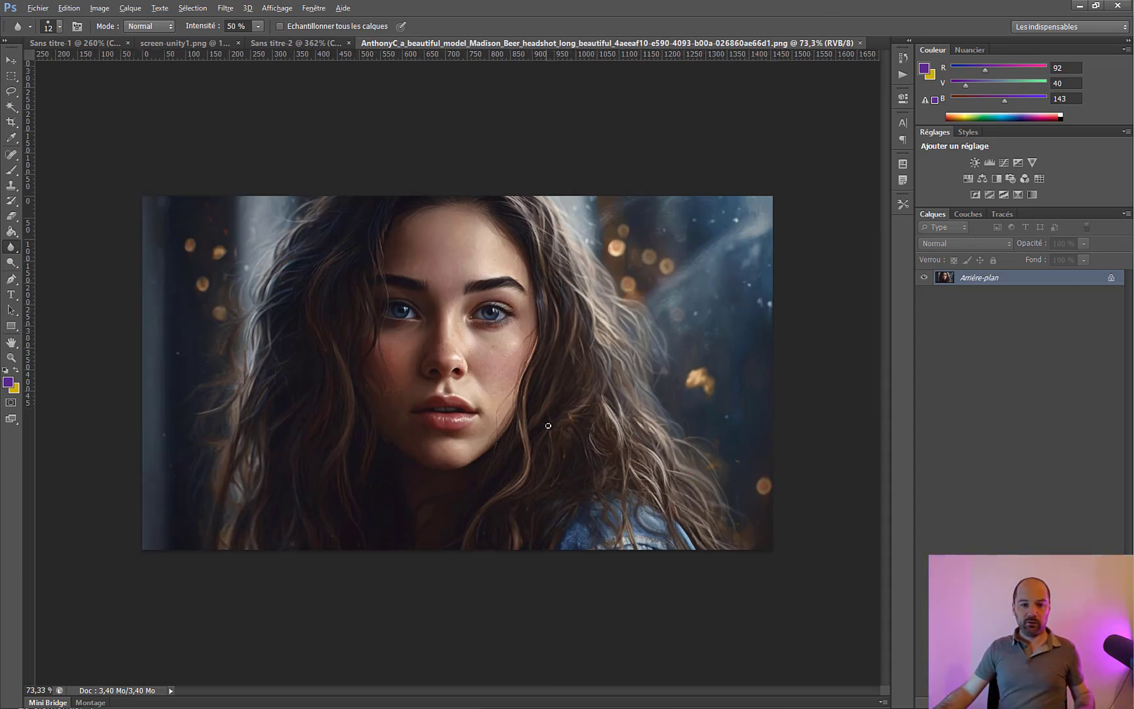
scroll(405, 289, "up", 3)
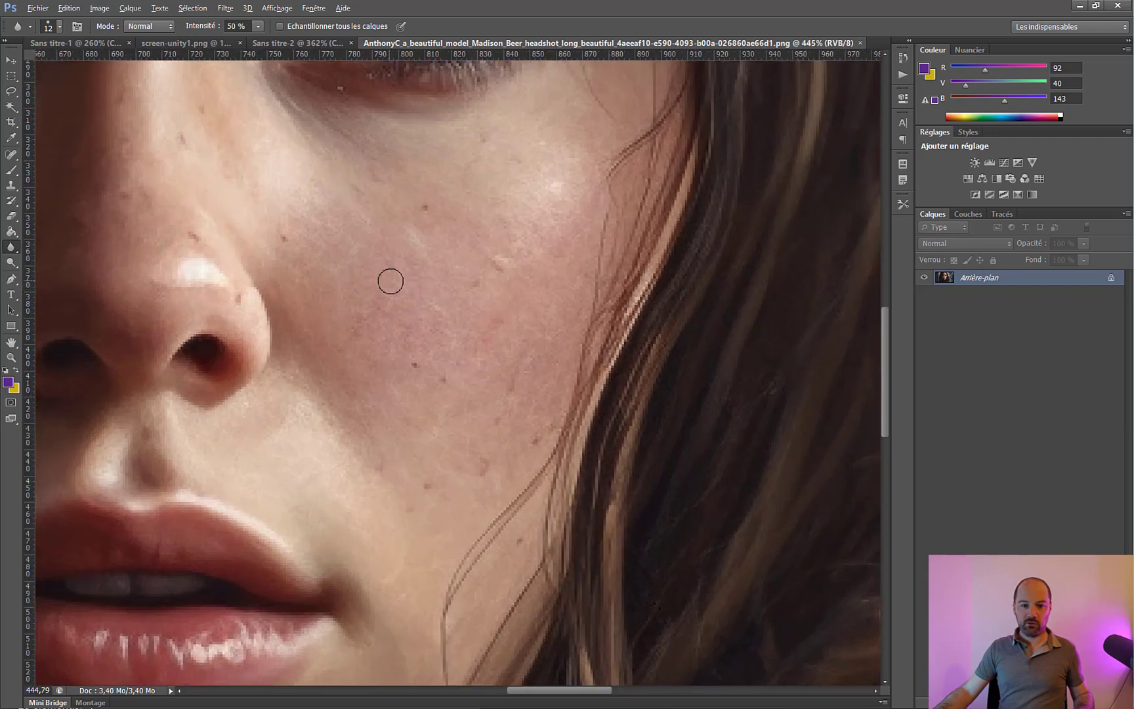
scroll(397, 286, "down", 2)
key("alt")
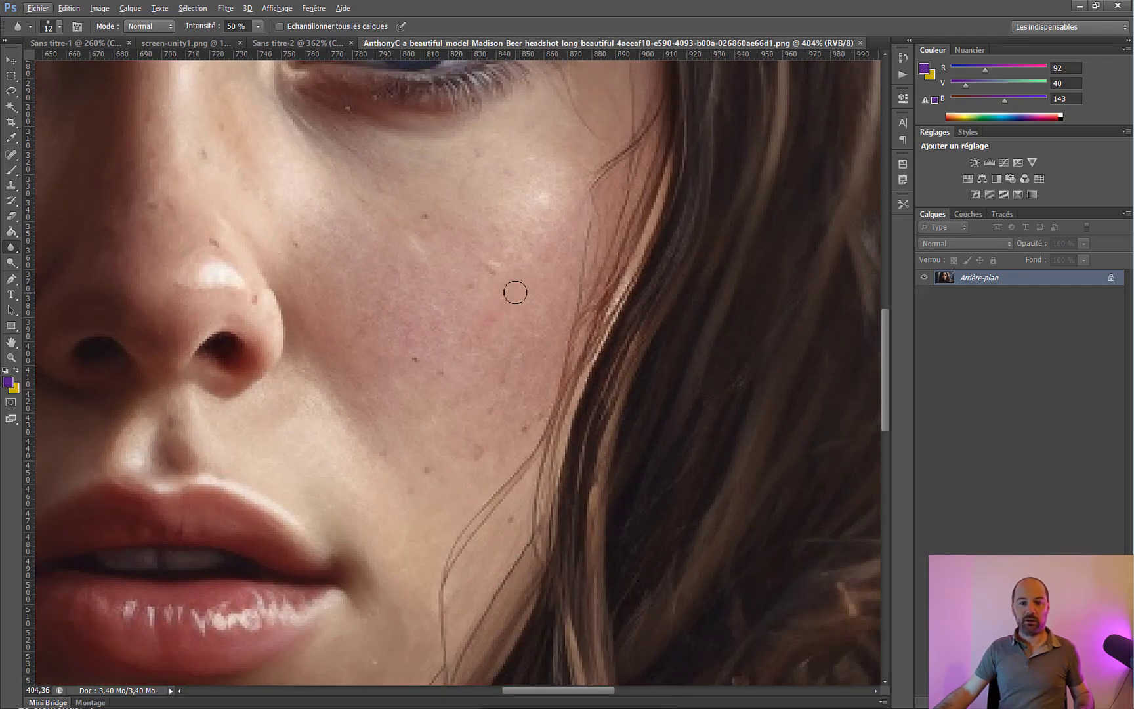
left_click(12, 155)
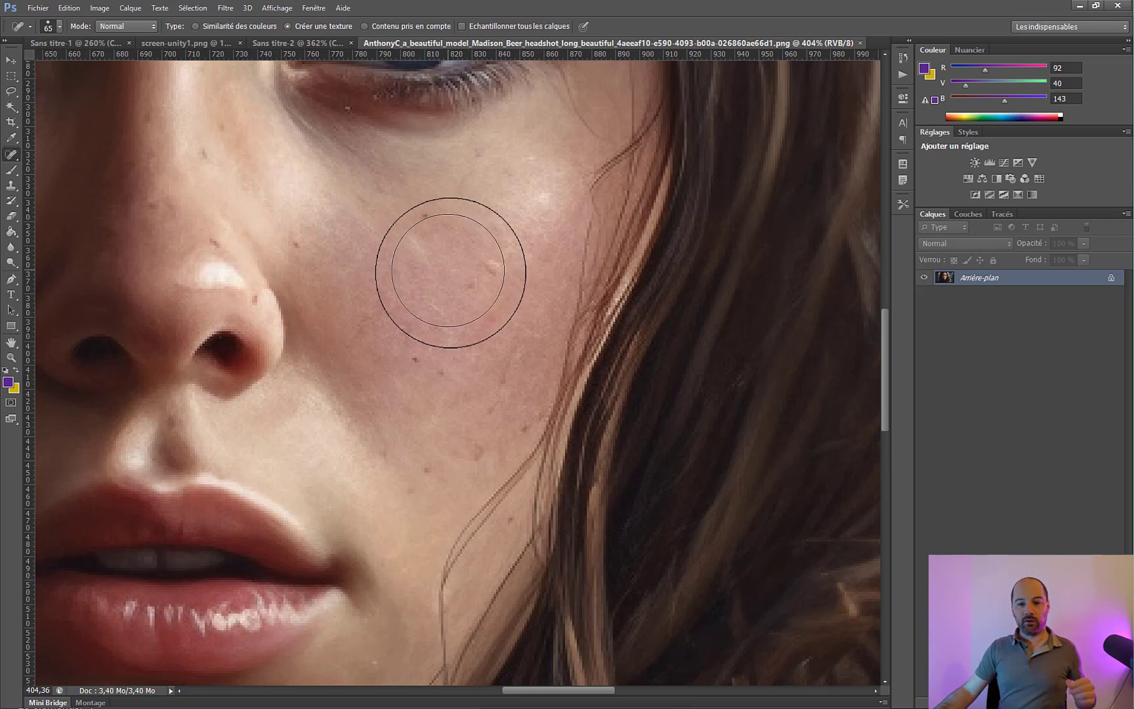
mouse_move(449, 289)
left_mouse_down()
mouse_move(356, 290)
mouse_move(437, 282)
mouse_move(419, 291)
left_mouse_up()
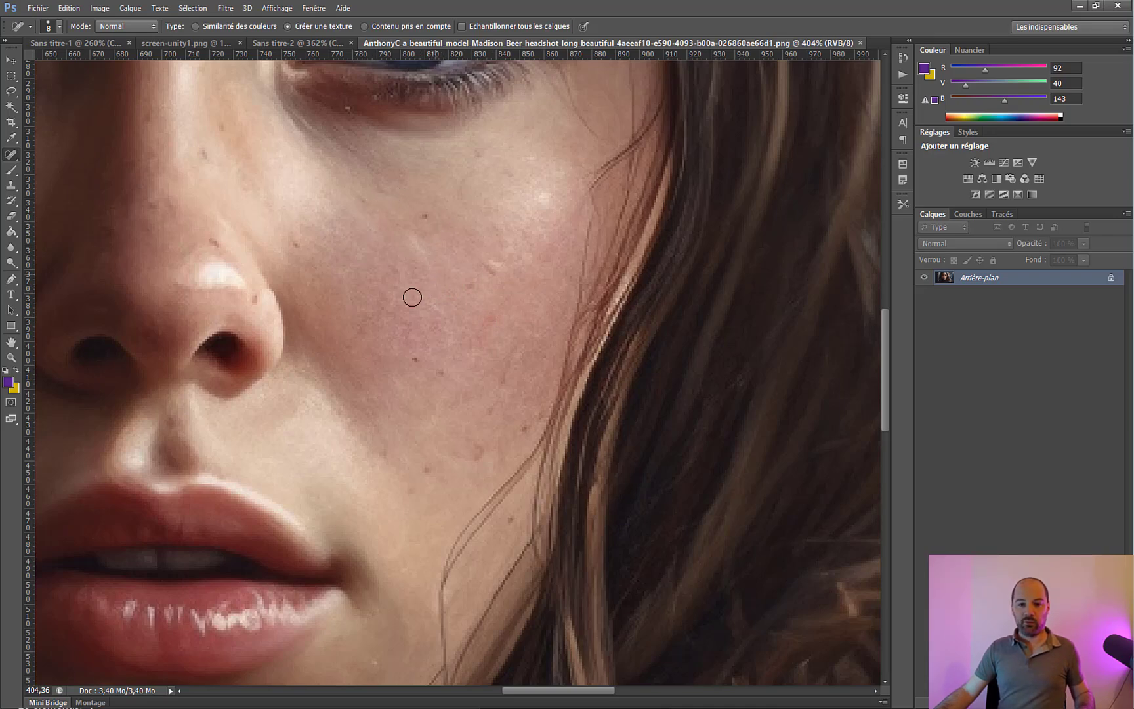
Remove the dark blemishes from the woman's upper cheek and nose with the Spot Healing Brush.
scroll(426, 282, "up", 1)
left_click(412, 346)
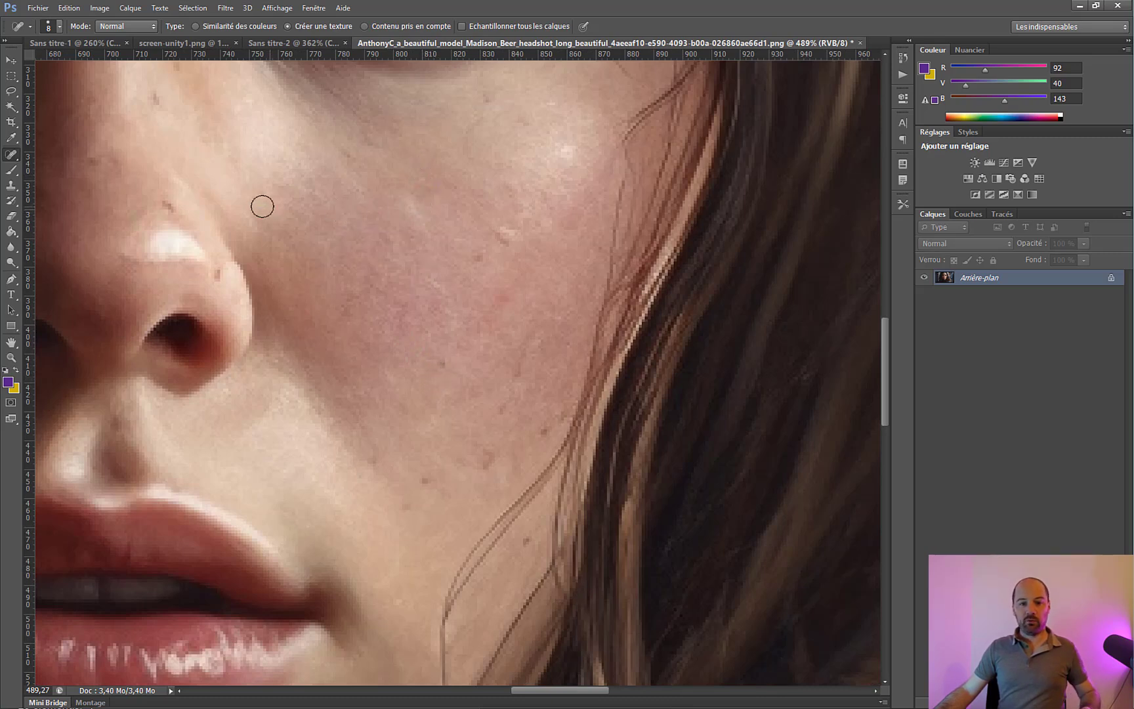
left_click(168, 205)
left_click(155, 99)
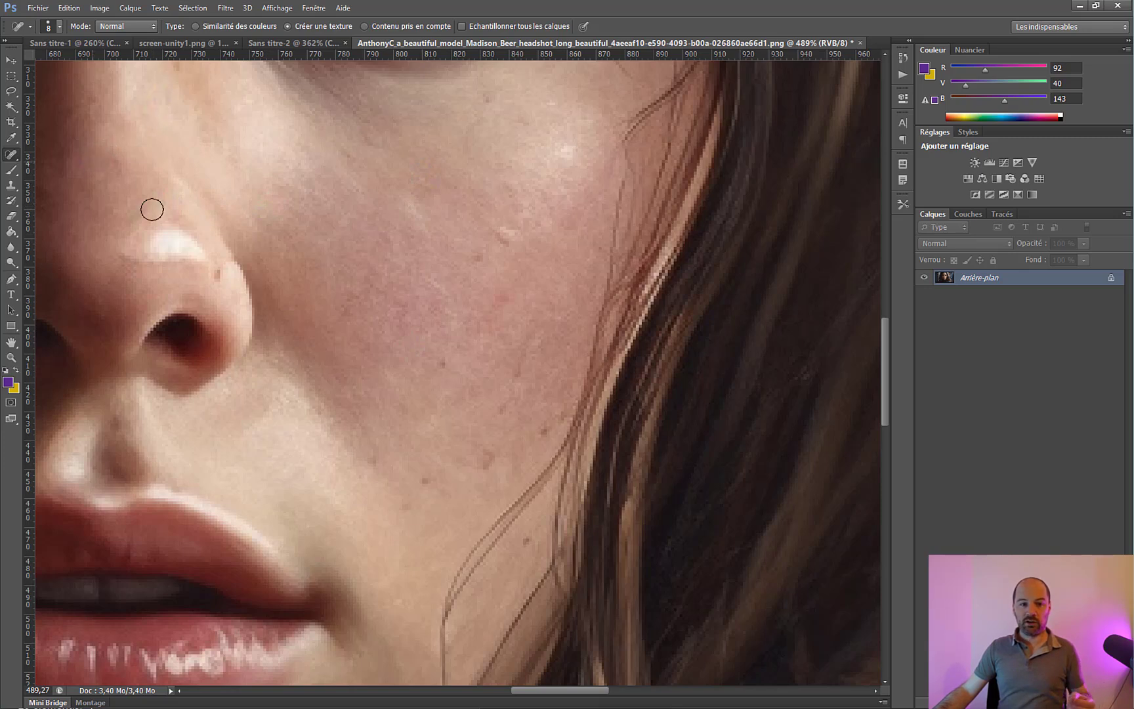
left_click_drag(117, 249, 214, 265)
Remove the remaining dark blemishes from the middle and lower cheek with the Spot Healing Brush.
left_click(477, 258)
left_click(441, 362)
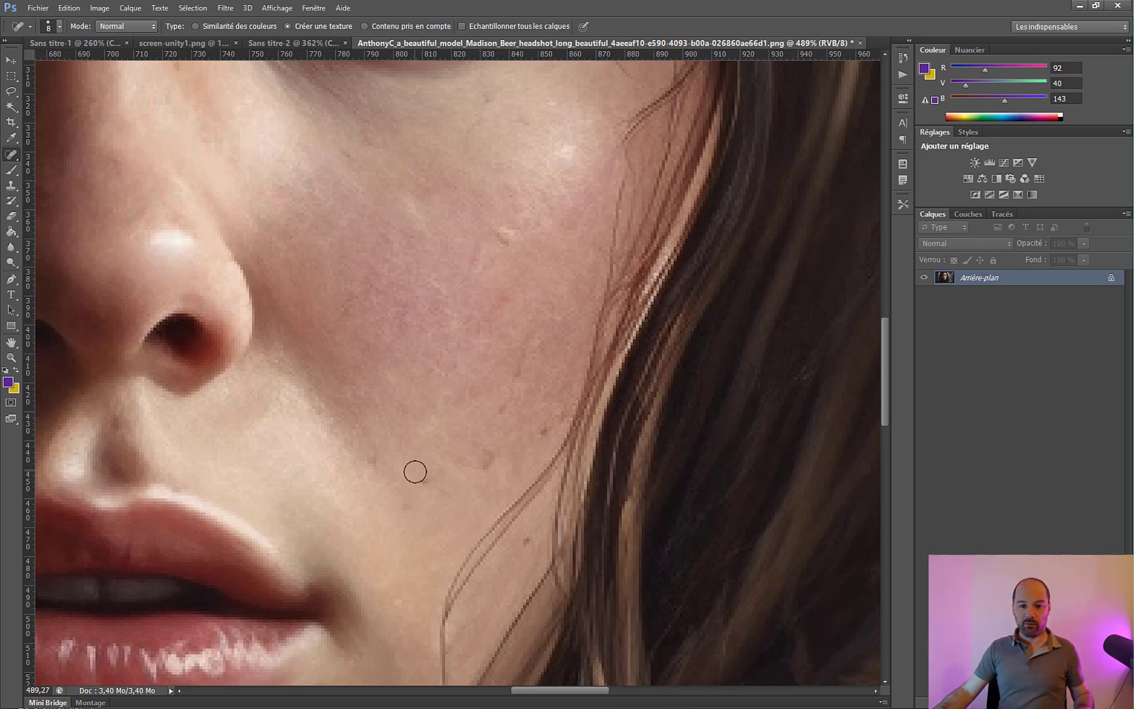
left_click(424, 481)
left_click(527, 541)
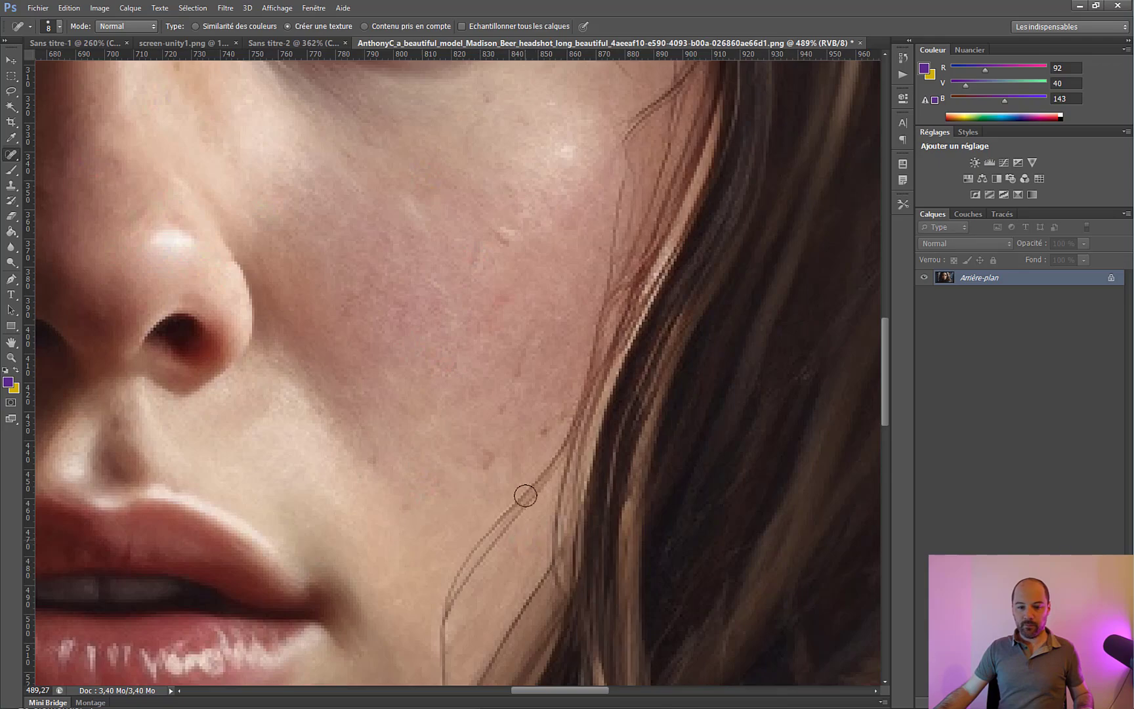
left_click(542, 431)
left_click(488, 462)
Set the Spot Healing Brush to 7 px and remove the light specks beneath the eye.
left_click_drag(383, 264, 427, 479)
scroll(319, 269, "up", 3)
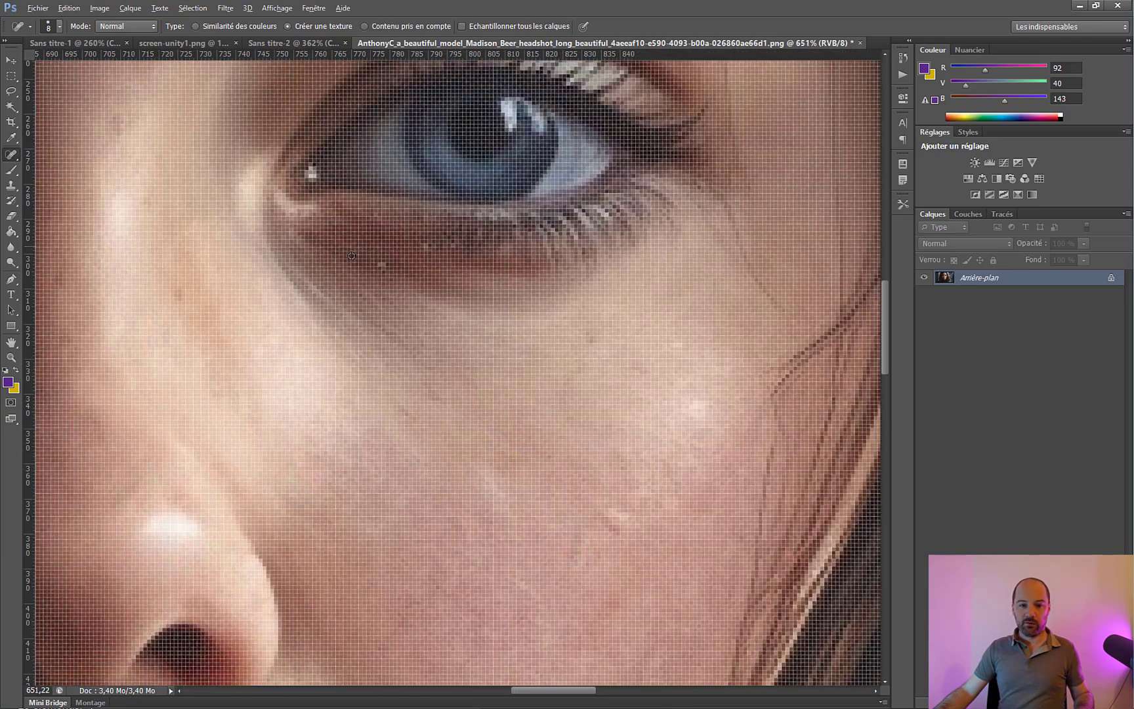
scroll(336, 282, "down", 3)
right_click(392, 299, "alt")
left_click_drag(392, 300, 396, 302)
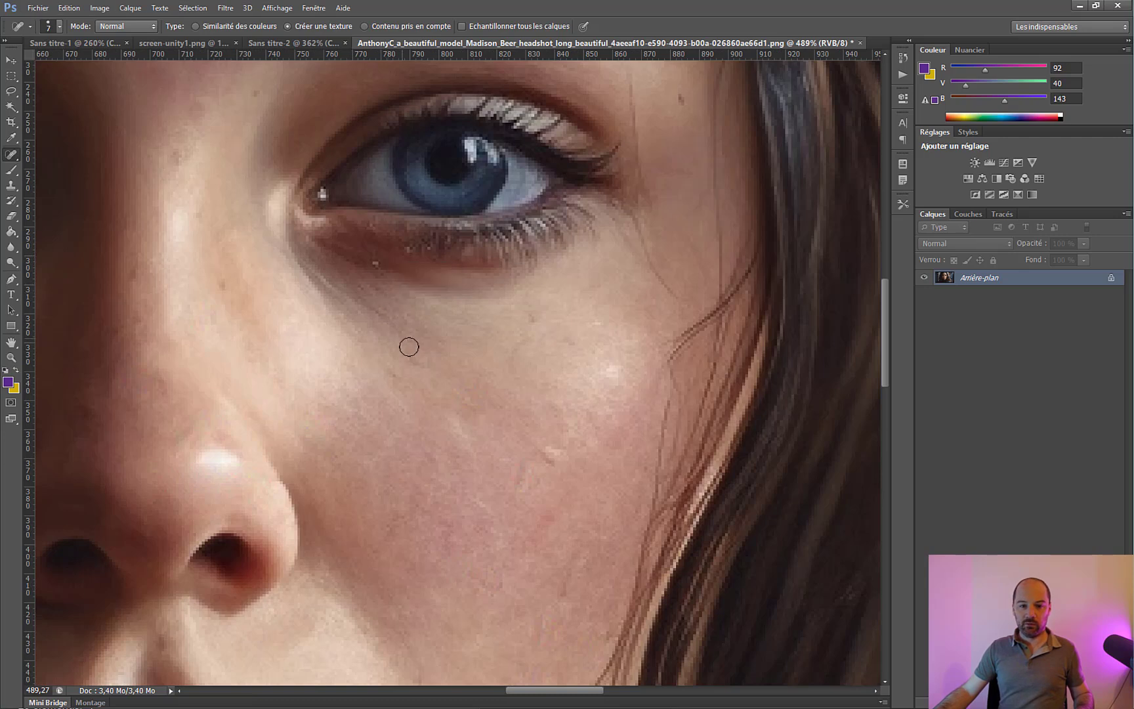
left_click_drag(322, 239, 453, 289)
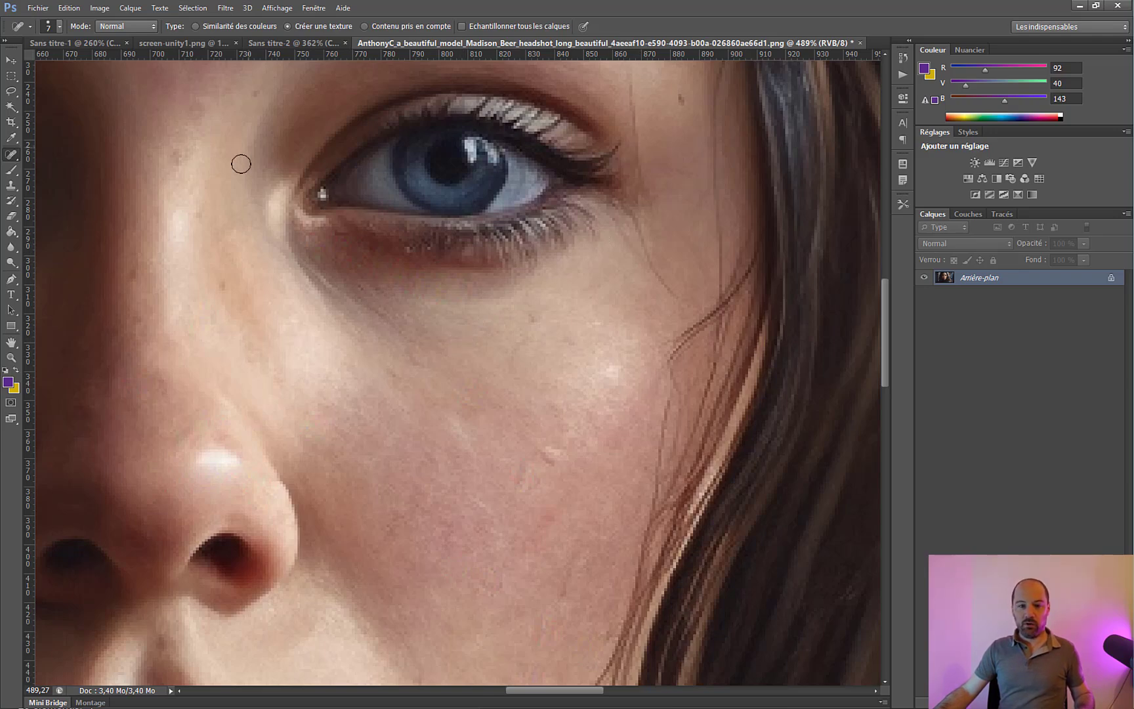
Heal away the thin stray hair strand that crosses the lower cheek down to the jawline.
left_click_drag(241, 211, 558, 245)
mouse_move(200, 253)
left_mouse_down()
mouse_move(494, 256)
mouse_move(479, 250)
left_mouse_up()
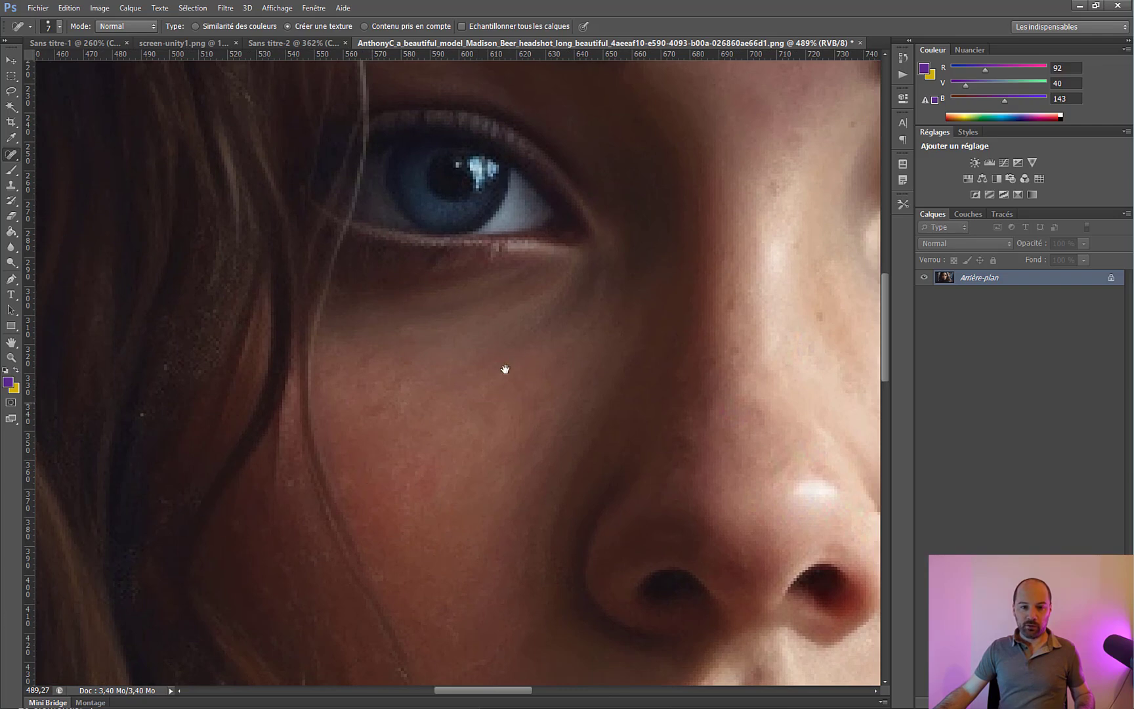
scroll(529, 346, "down", 10)
left_click_drag(623, 210, 365, 385)
left_click_drag(447, 339, 329, 100)
left_click_drag(398, 385, 405, 299)
scroll(426, 358, "up", 8)
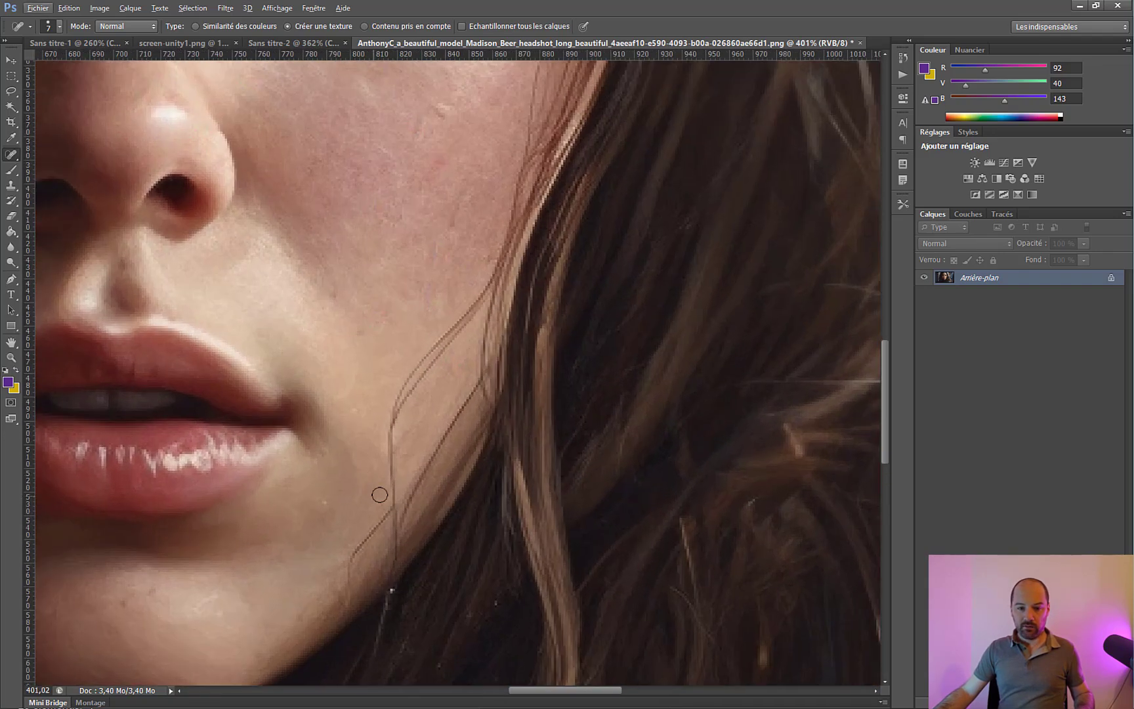
mouse_move(350, 559)
left_mouse_down()
mouse_move(386, 512)
mouse_move(402, 389)
mouse_move(483, 293)
mouse_move(403, 412)
left_mouse_up()
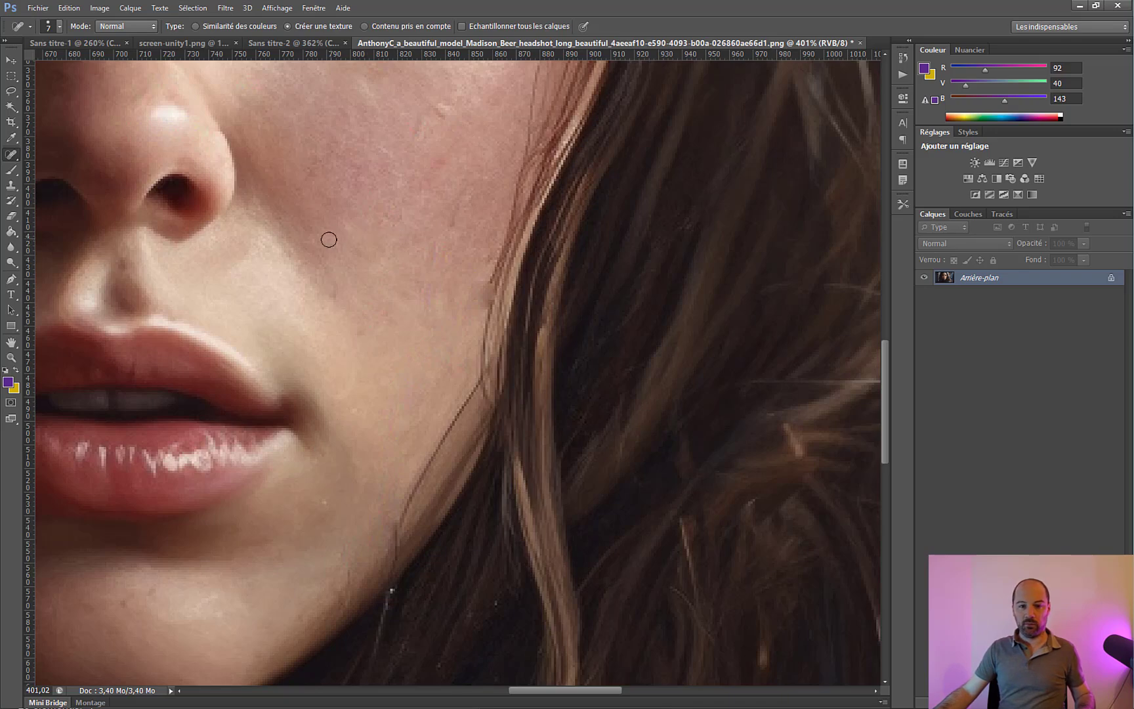
Clone clean skin over the small dark spots on the side of the nose using a 4 px Clone Stamp.
left_click_drag(324, 160, 275, 344)
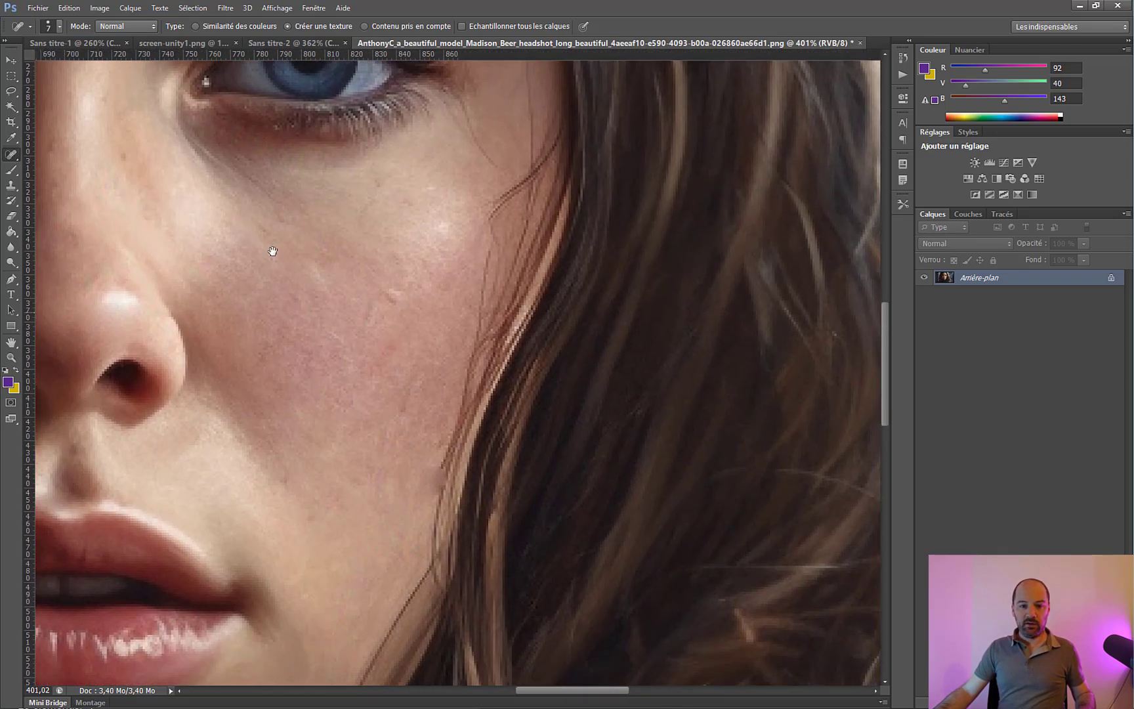
left_click(10, 188)
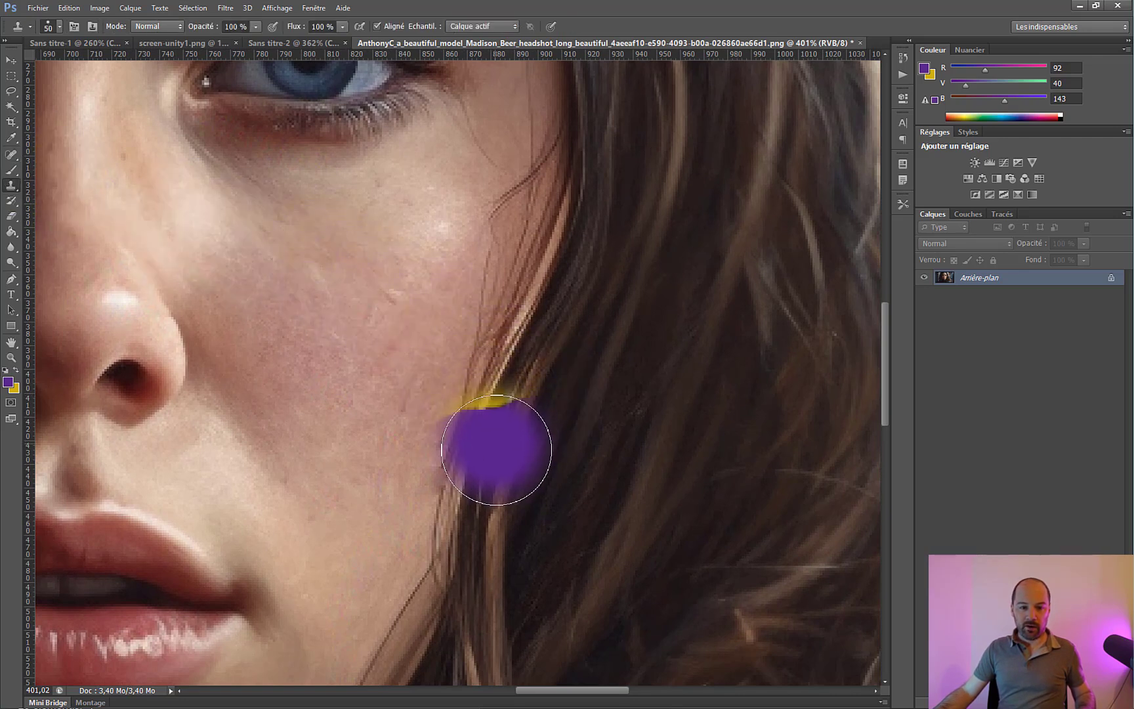
mouse_move(345, 276)
left_mouse_down()
mouse_move(534, 374)
mouse_move(590, 425)
left_mouse_up()
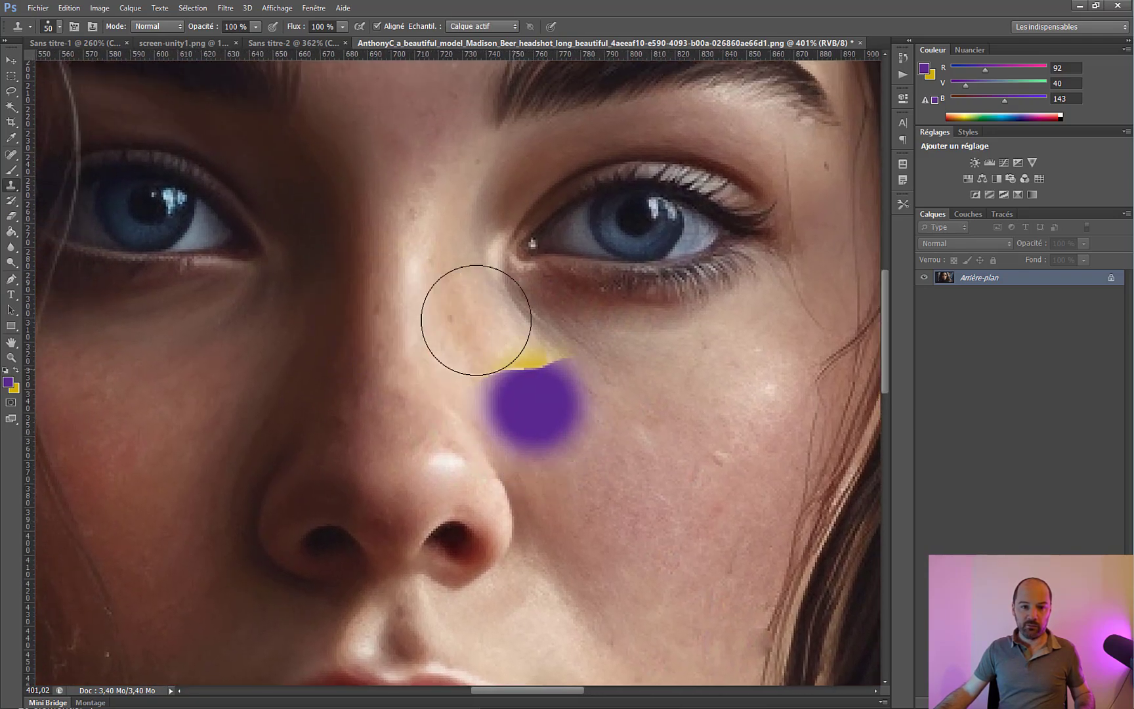
mouse_move(471, 341)
left_mouse_down()
mouse_move(435, 334)
mouse_move(466, 336)
left_mouse_up()
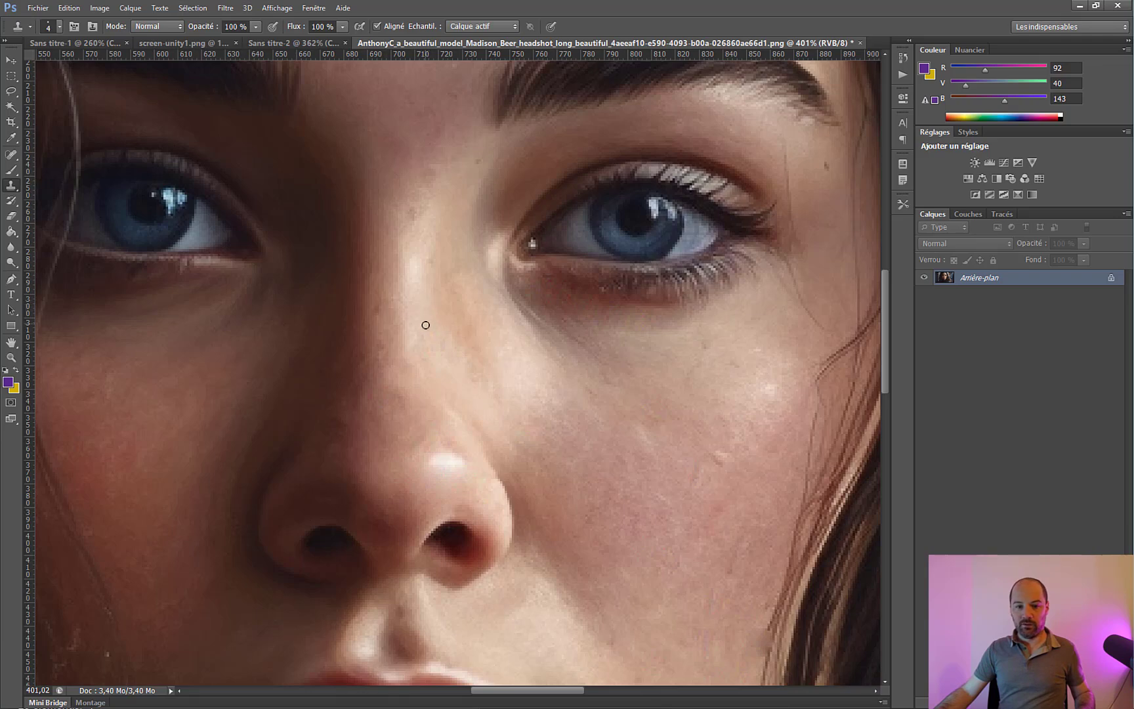
Enlarge the Clone Stamp to 6 px and retouch the specks on the forehead above the shaded eyebrow.
scroll(602, 294, "down", 5)
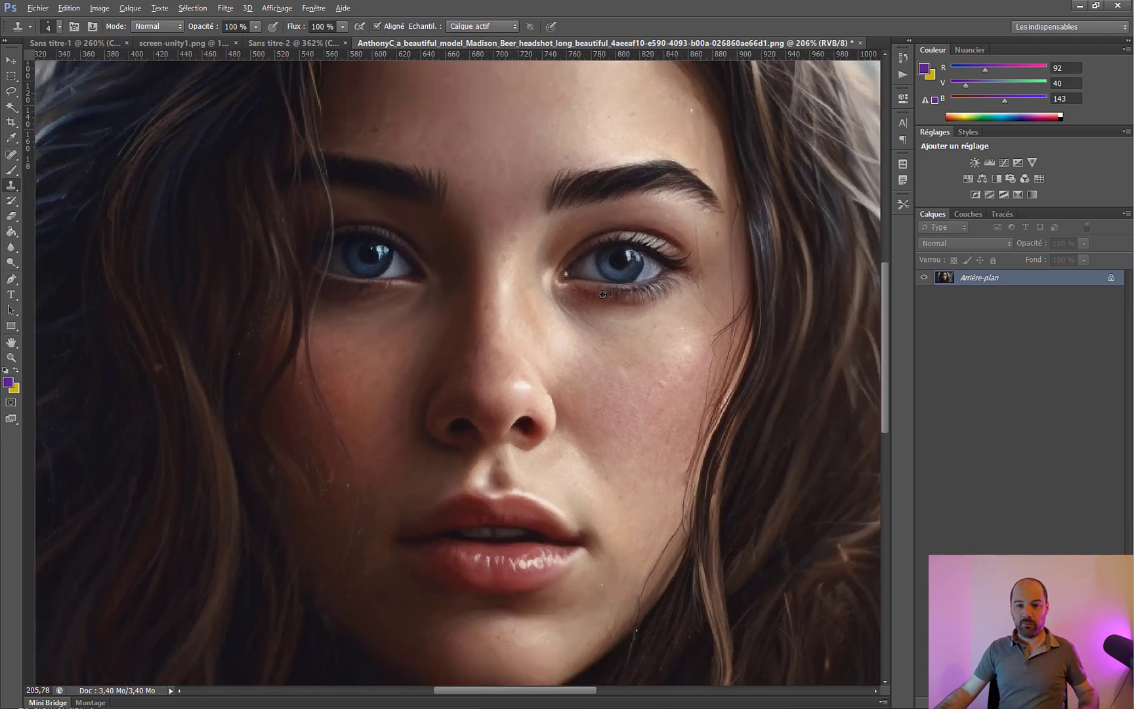
scroll(602, 294, "down", 3)
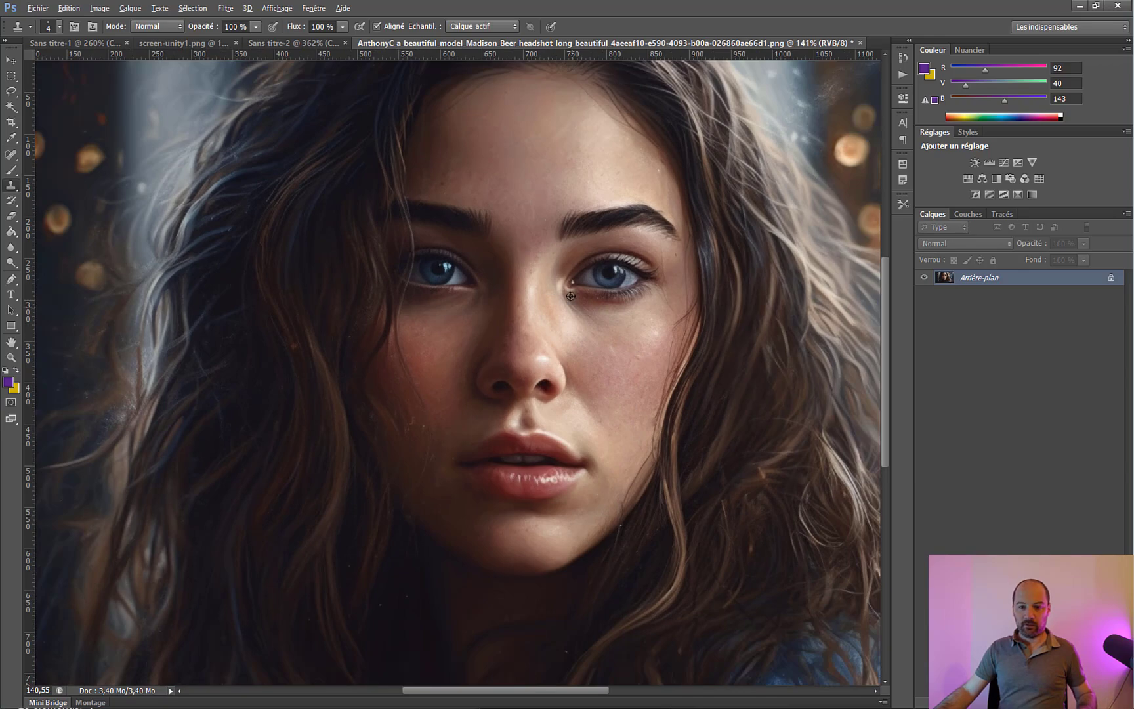
scroll(413, 166, "up", 6)
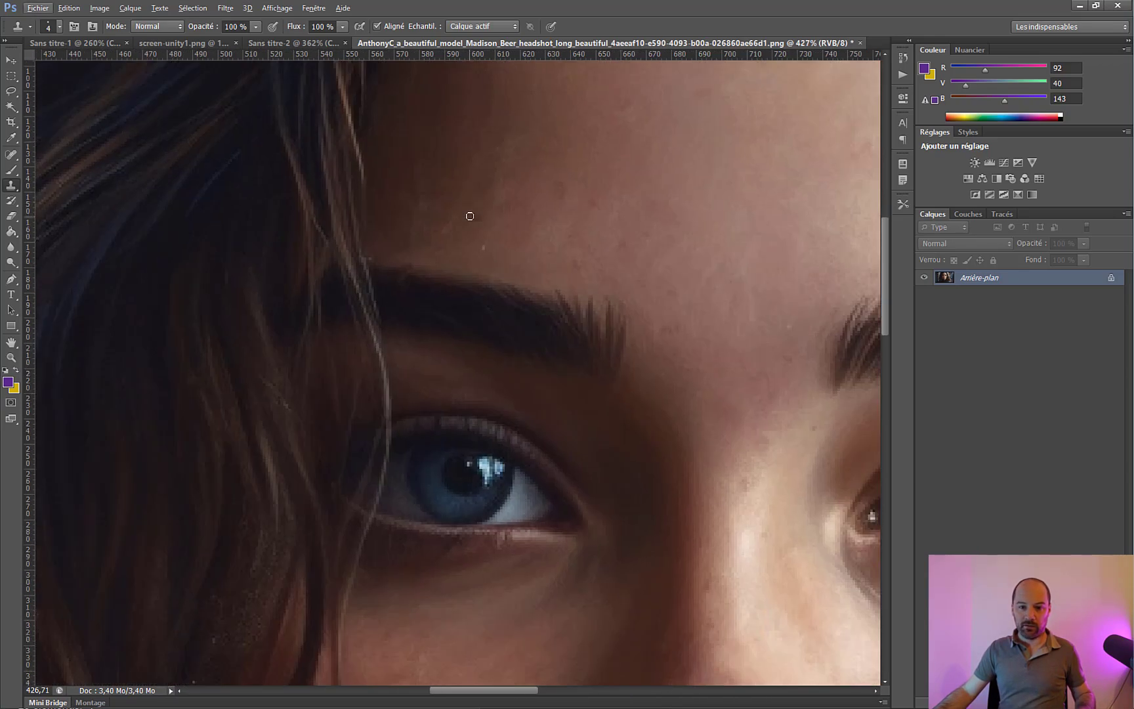
right_click(476, 220, "alt")
scroll(595, 231, "down", 7)
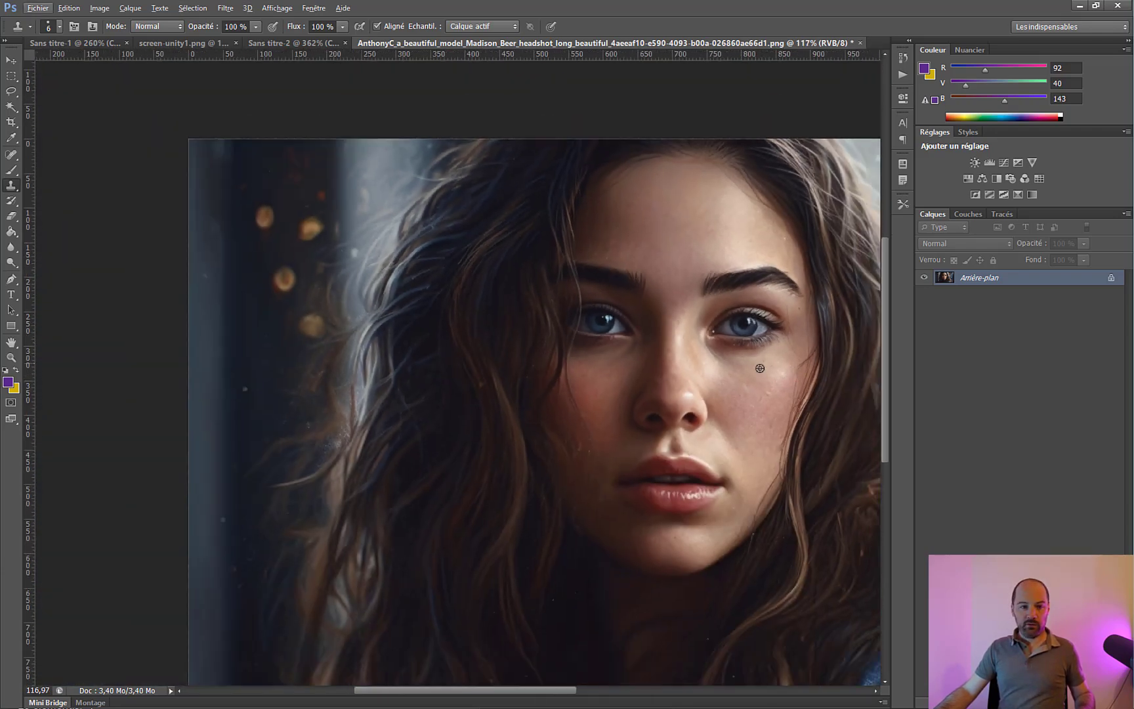
scroll(794, 373, "up", 1)
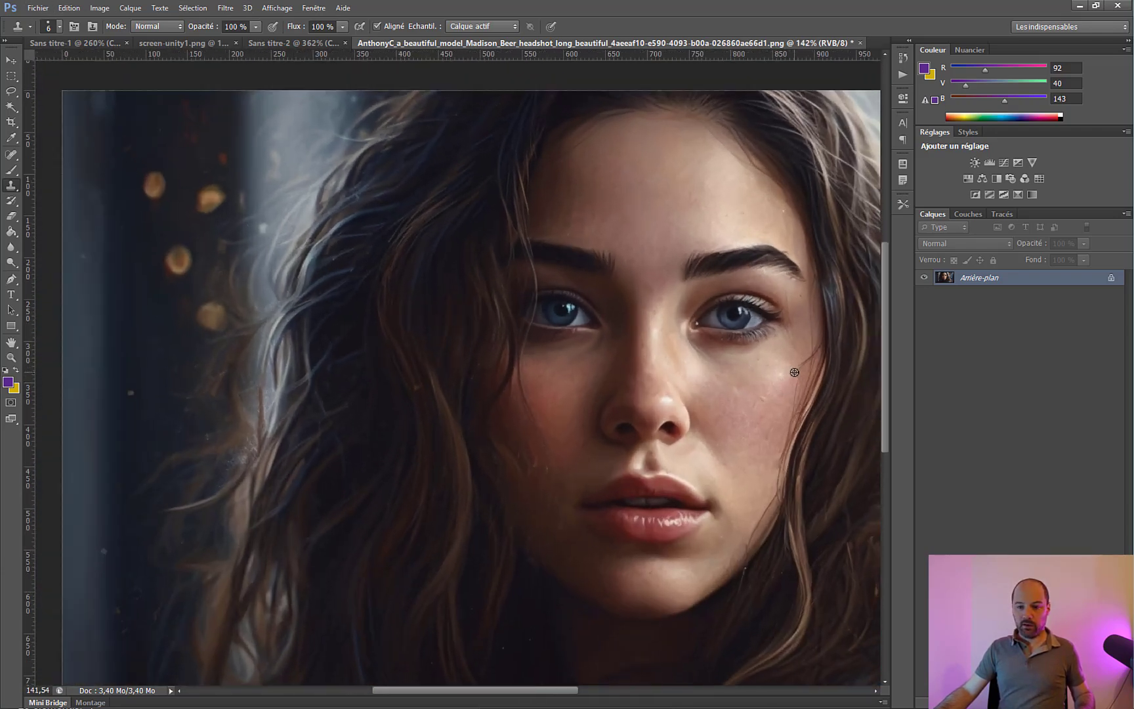
Choose the Dodge tool with the midtones range and 12% exposure for lightening the portrait.
left_click(10, 262)
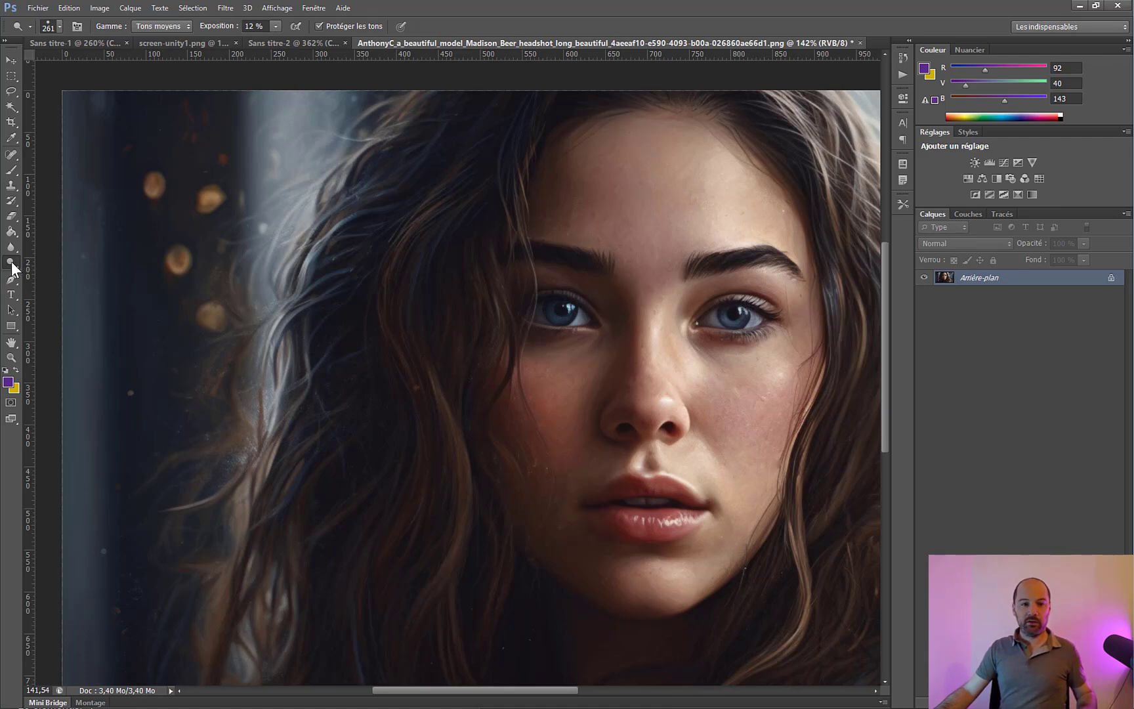
right_click(12, 263)
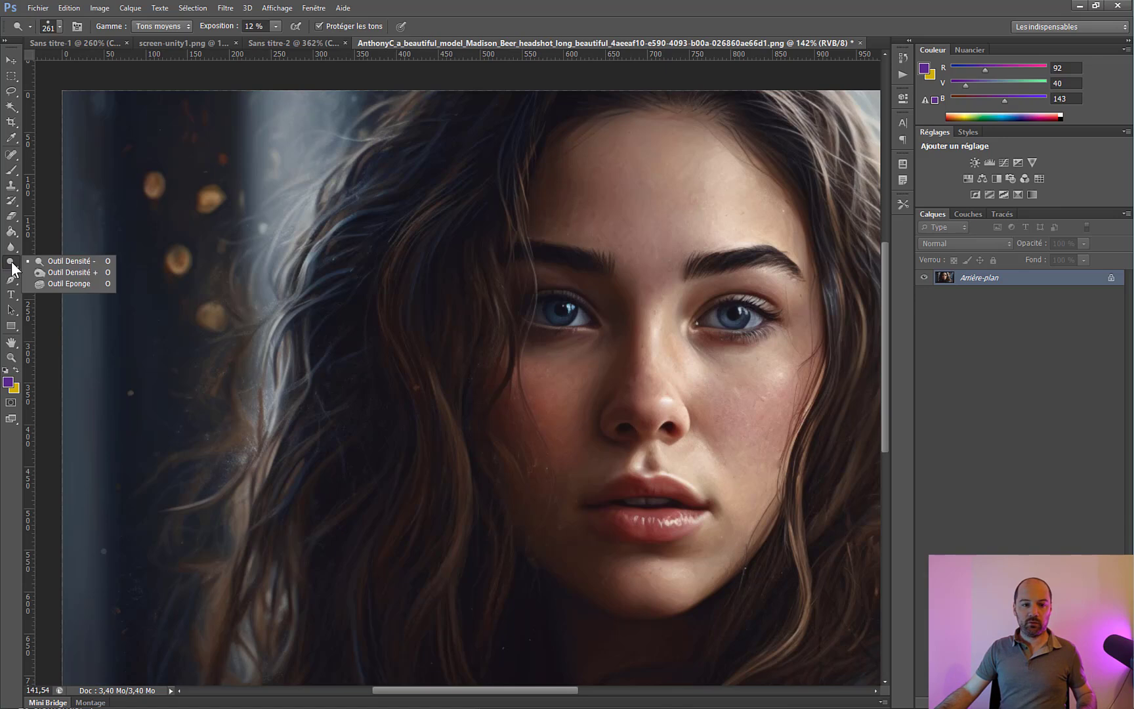
left_click(74, 261)
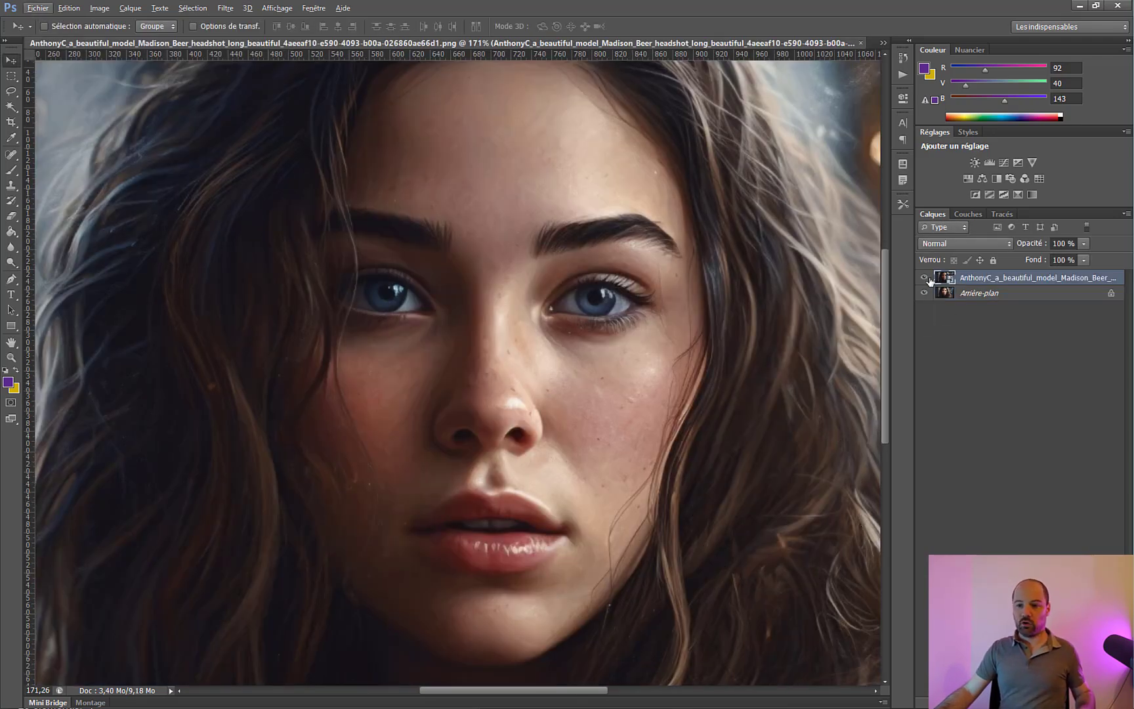
Switch the original portrait layer's visibility off and on to compare the face before and after retouching.
left_click(925, 278)
left_click(925, 278)
left_click(925, 278)
left_click(925, 278)
left_click(925, 278)
left_click(925, 278)
left_click(925, 279)
left_click(925, 279)
left_click(924, 279)
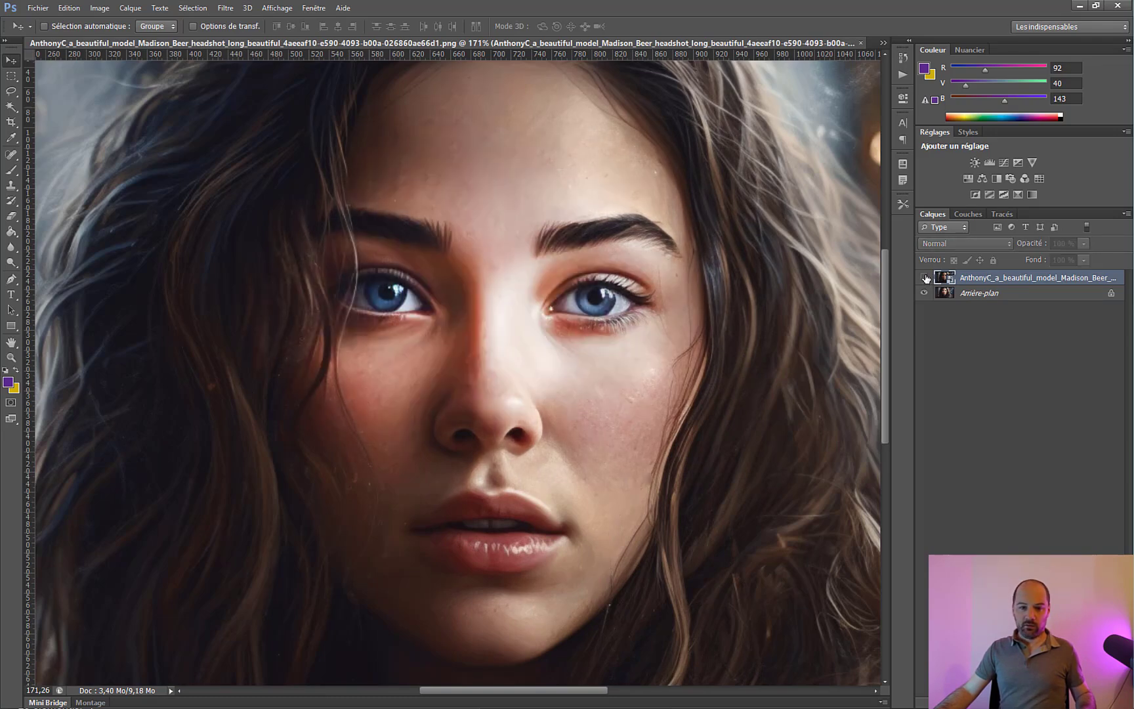
left_click(924, 279)
Rasterize the upper portrait layer and choose the Dodge tool for editing it.
right_click(978, 281)
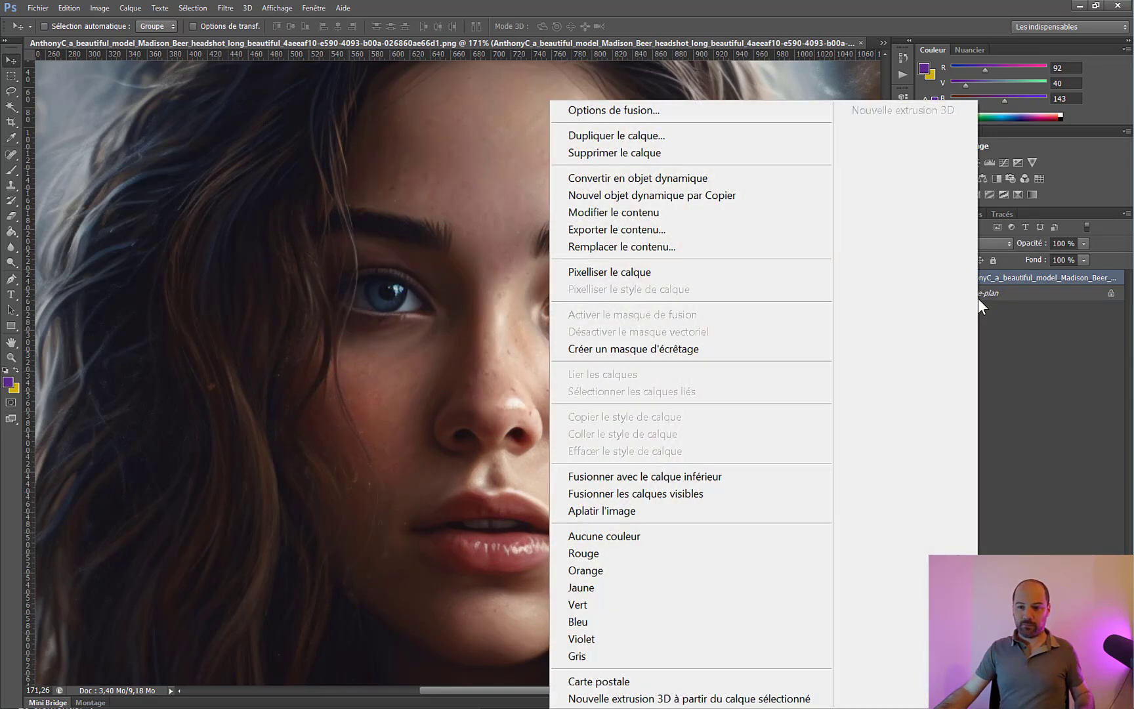
left_click(666, 272)
left_click(10, 264)
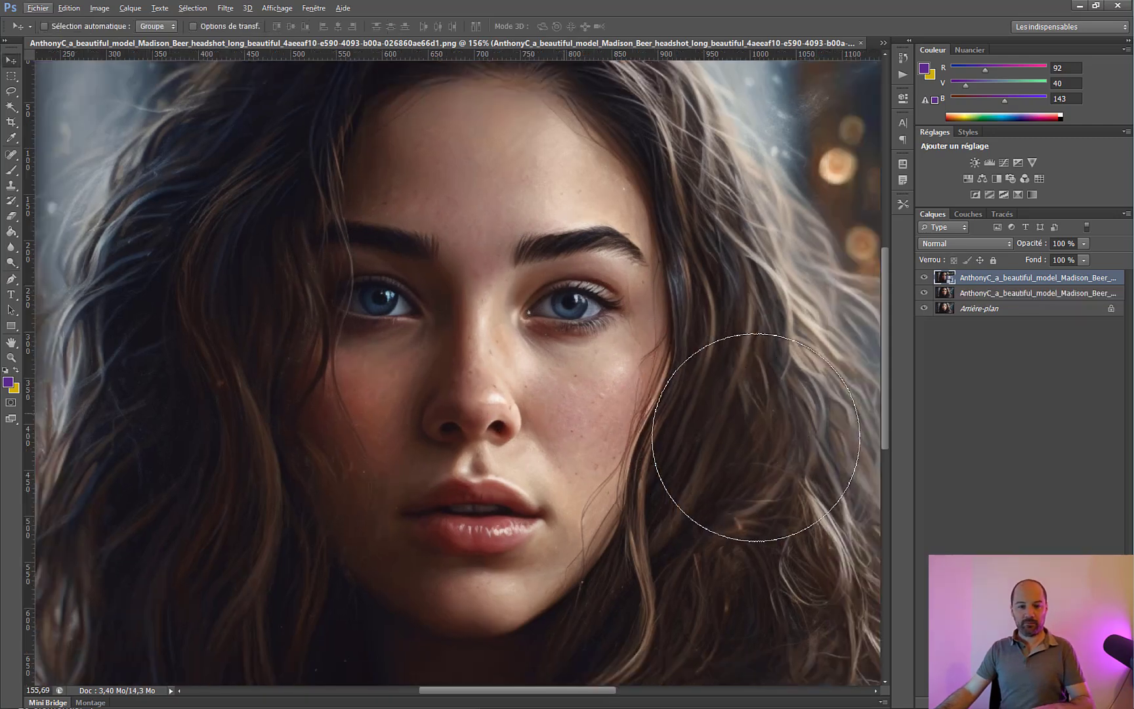
Compare the edited portrait with the original by switching the top layer's visibility, and view the whole image.
key("v")
key("alt")
left_click(925, 279)
left_click(925, 278)
left_click(924, 278)
left_click(926, 280)
left_click(925, 280)
left_click(925, 279)
key("ctrl+0")
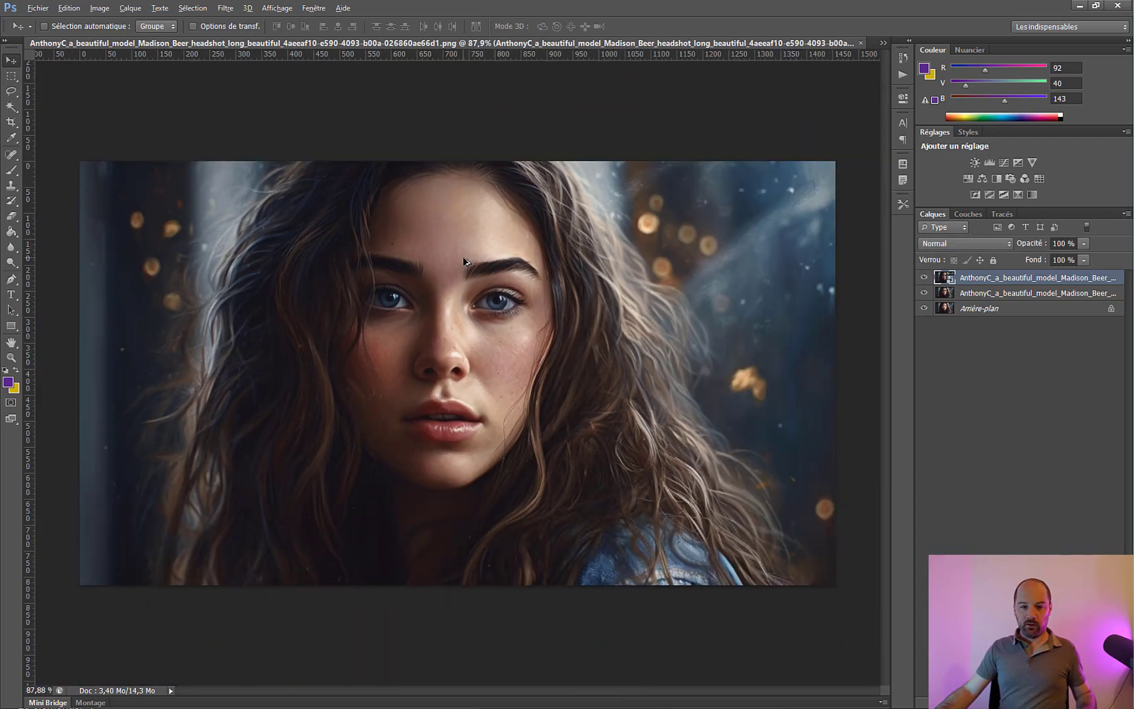
Hide the top layer and darken the surroundings of the face on the middle layer using a 648 px Burn tool at 10% exposure.
left_click(925, 279)
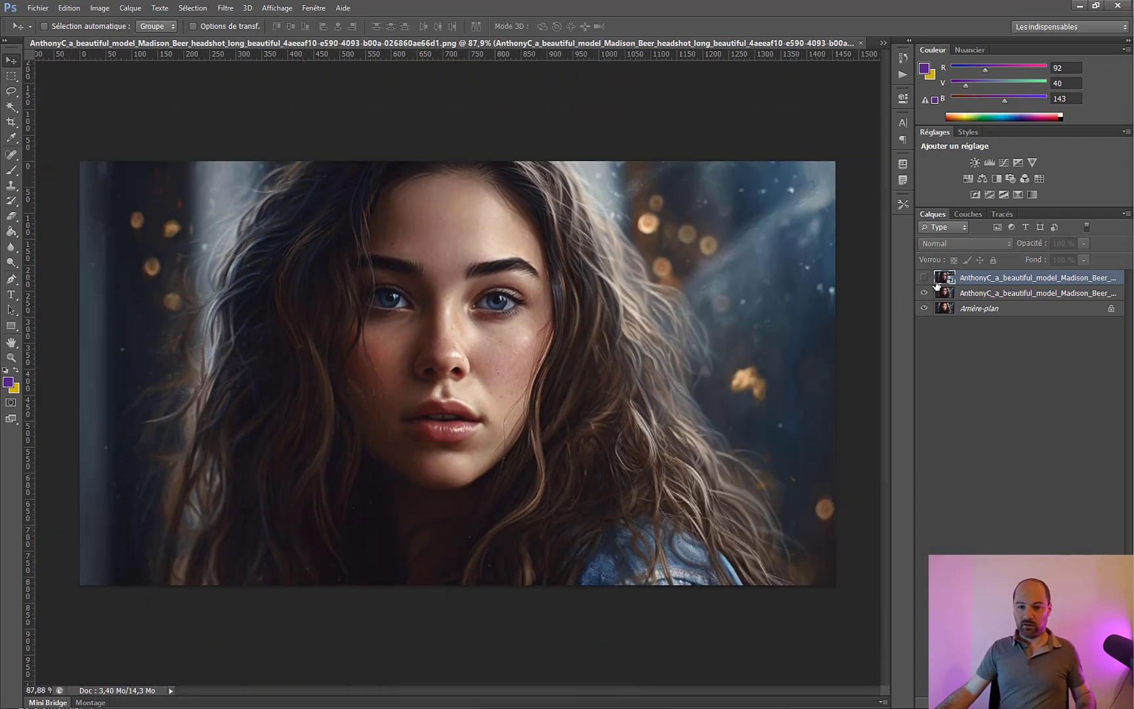
left_click(958, 293)
left_click(14, 262)
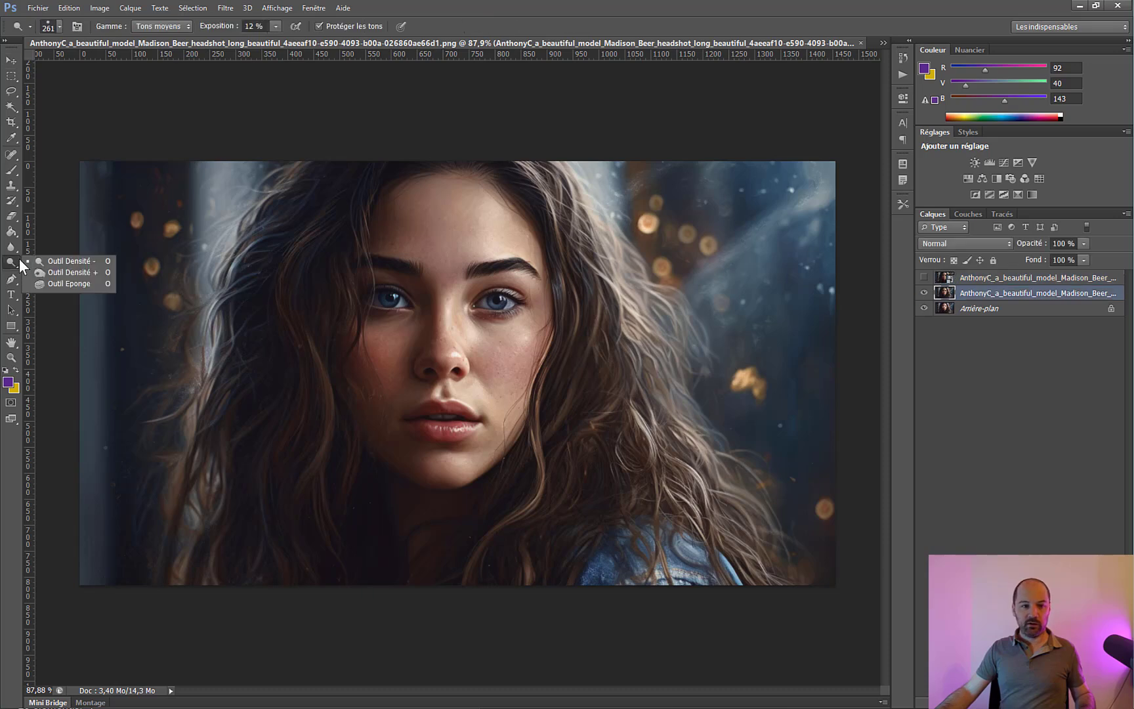
left_click(73, 272)
mouse_move(115, 271)
left_mouse_down()
mouse_move(294, 254)
mouse_move(266, 260)
mouse_move(129, 460)
left_mouse_up()
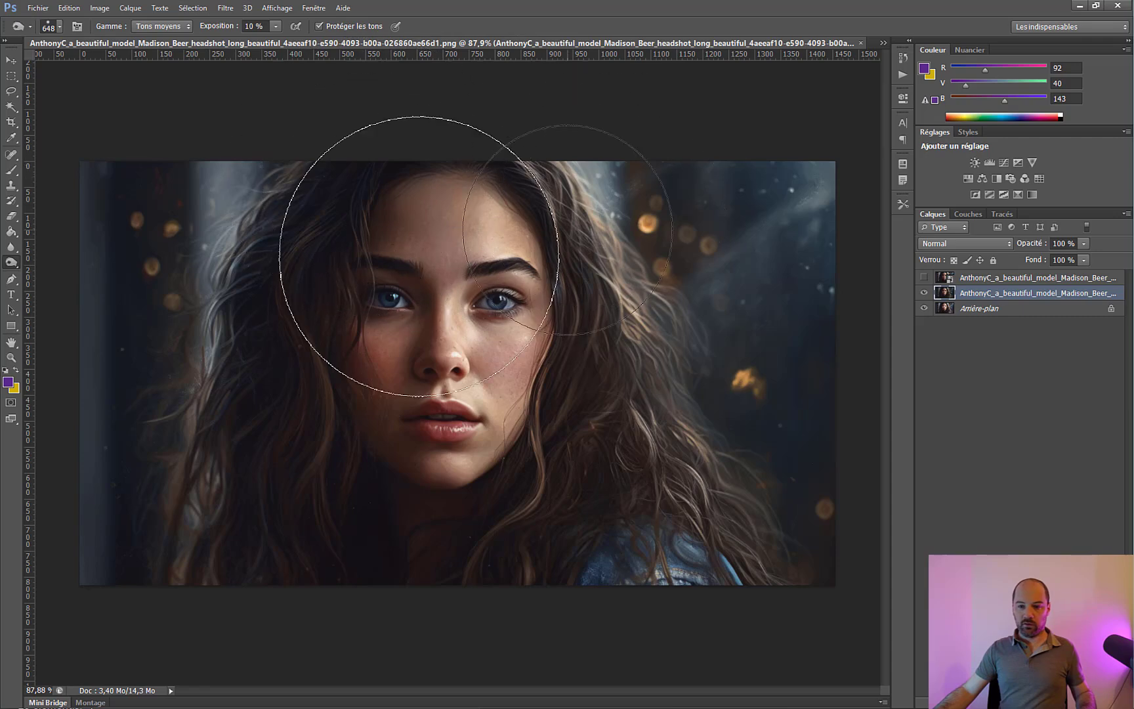
Compare the darkened portrait with the other versions by switching the visibility of the middle and top layers.
left_click(925, 294)
left_click(924, 293)
left_click(924, 294)
left_click(924, 295)
left_click(924, 295)
left_click(924, 293)
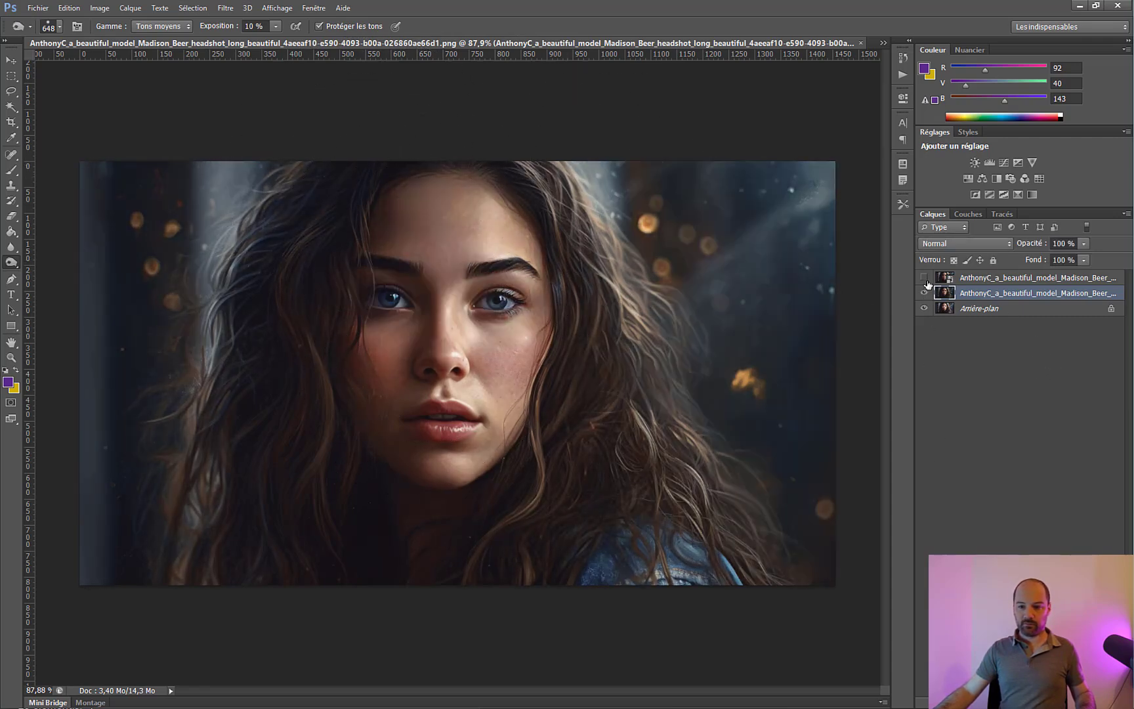
left_click(924, 279)
left_click(924, 278)
left_click(925, 278)
left_click(925, 278)
left_click(925, 278)
left_click(925, 279)
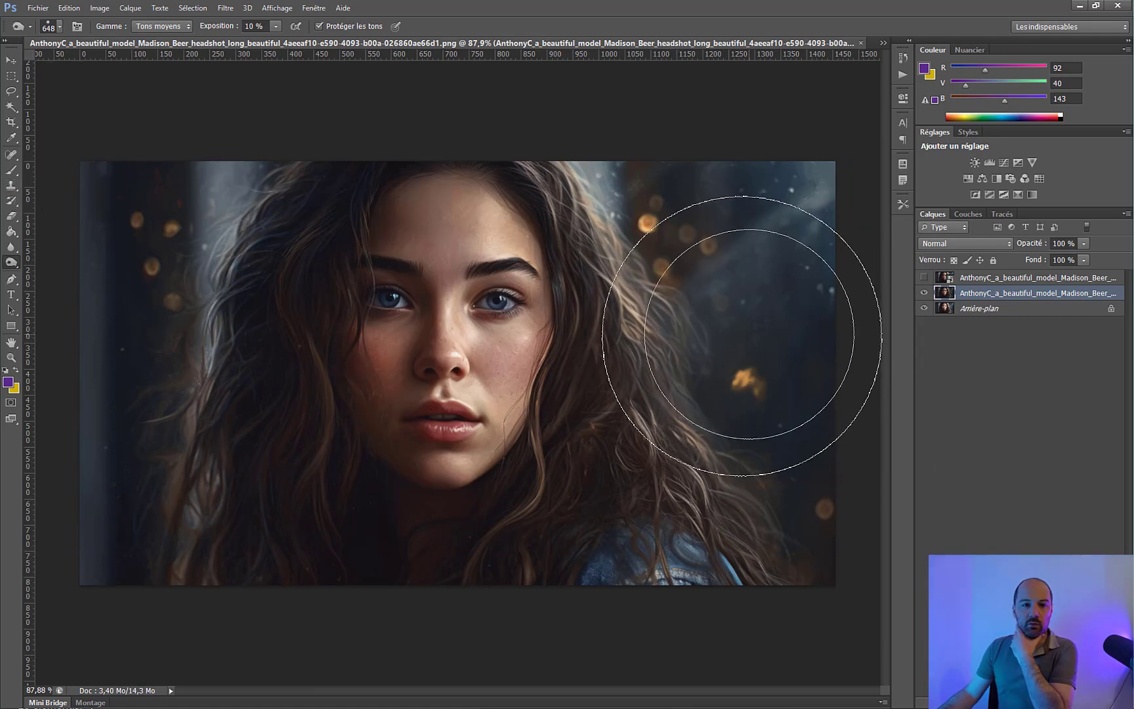
Apply a Brightness/Contrast adjustment to the middle portrait layer with brightness set to 14.
left_click(38, 9)
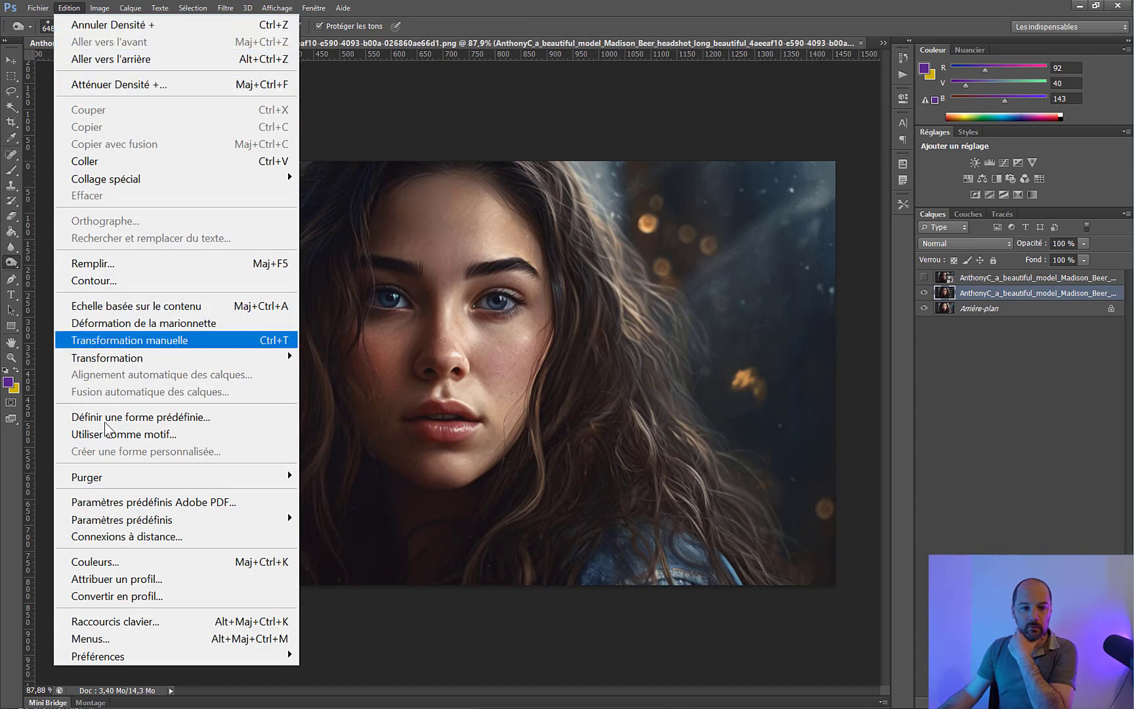
mouse_move(119, 655)
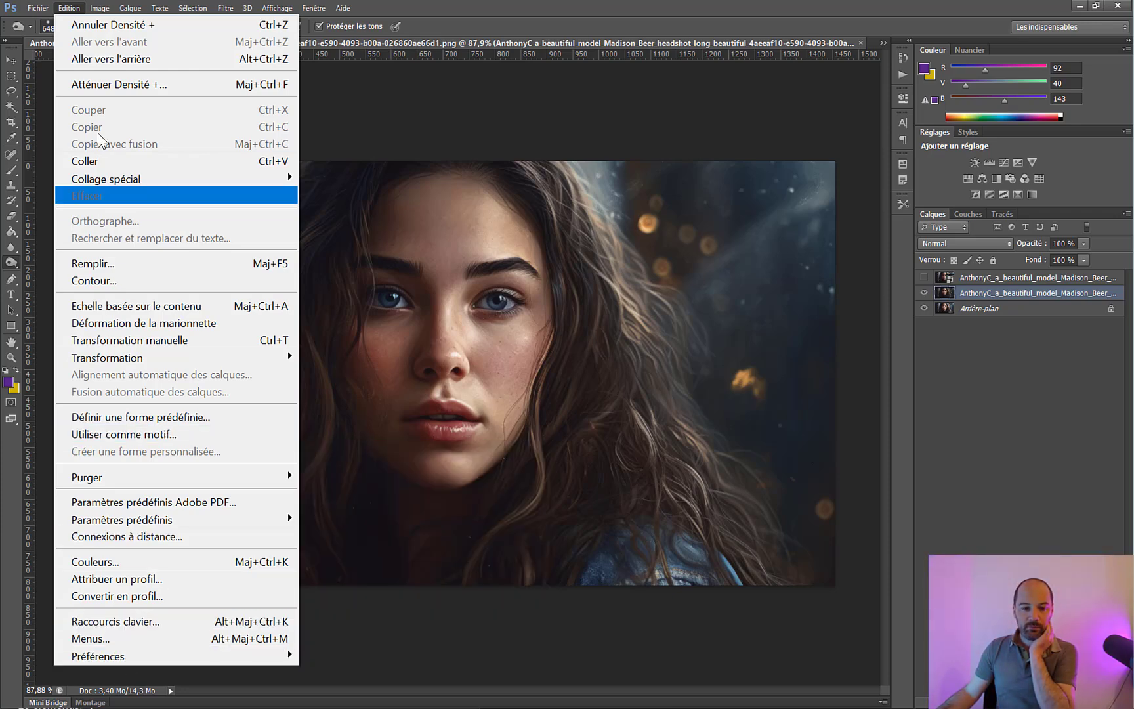
mouse_move(99, 9)
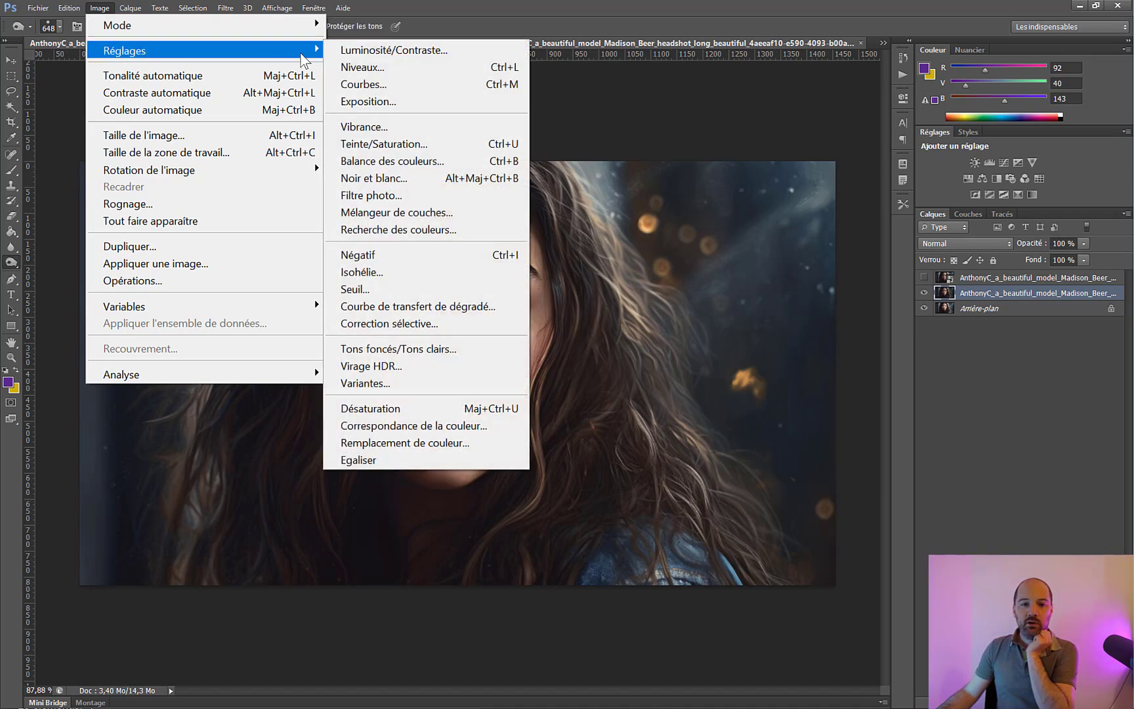
left_click(380, 54)
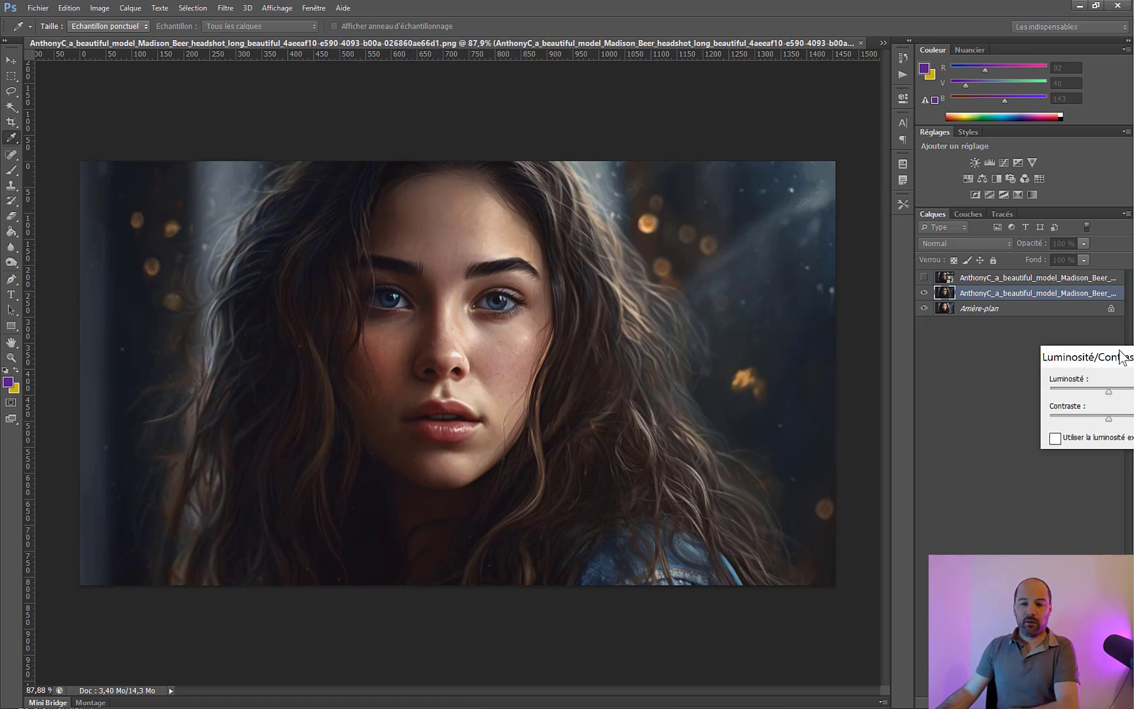
left_click_drag(633, 361, 615, 396)
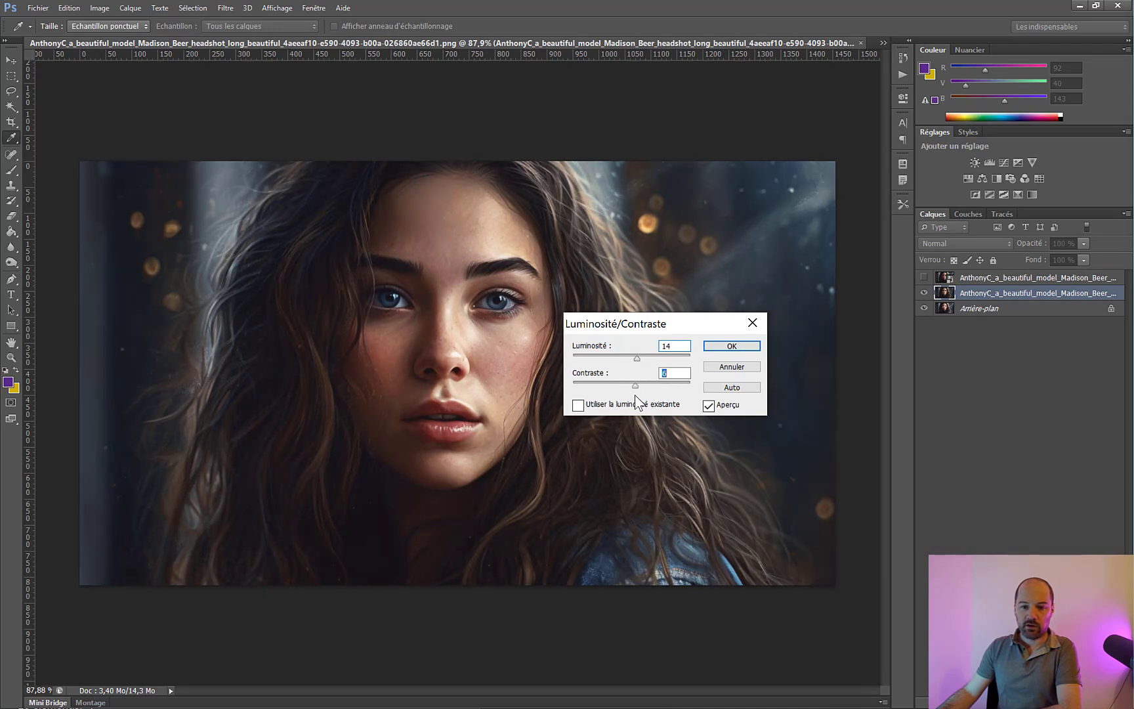
left_click(731, 346)
key("o")
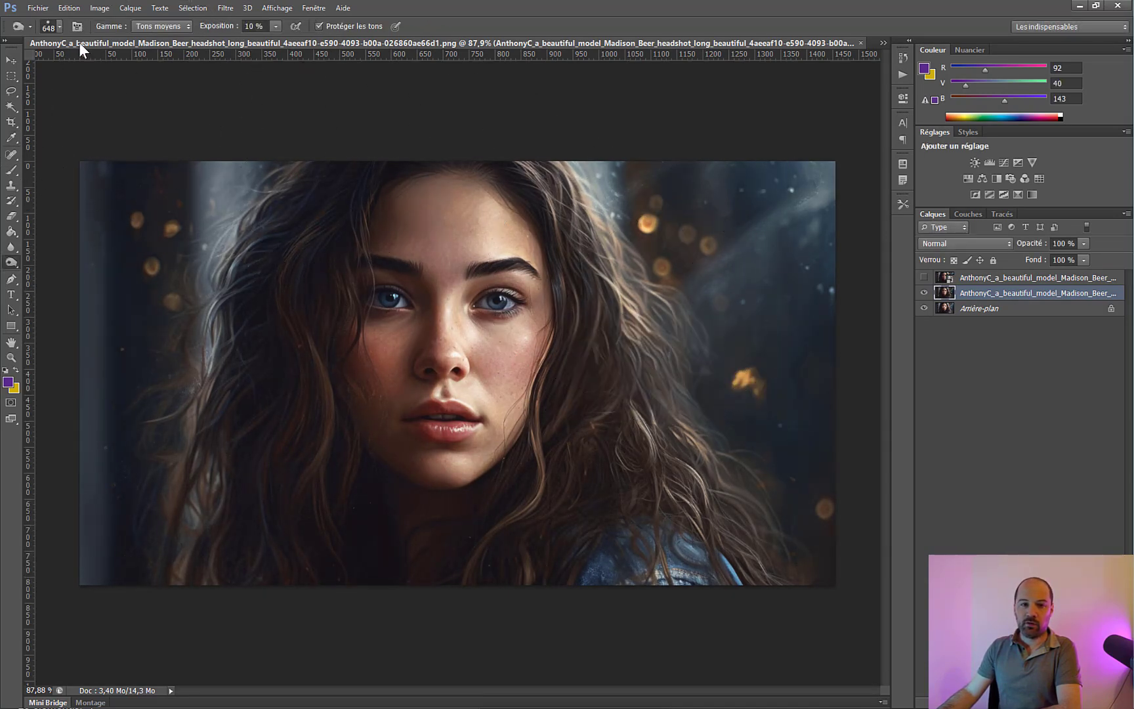
Apply a Levels adjustment to the middle portrait layer with input black point 7 and white point 232.
left_click(91, 10)
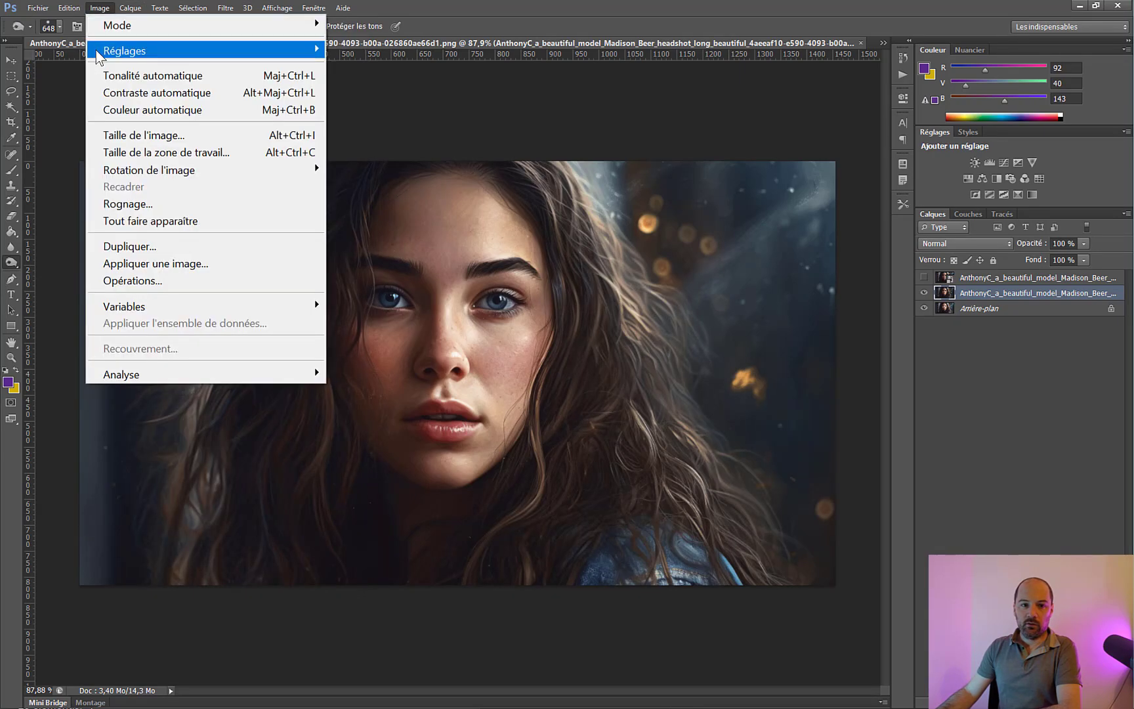
mouse_move(115, 50)
left_click(390, 73)
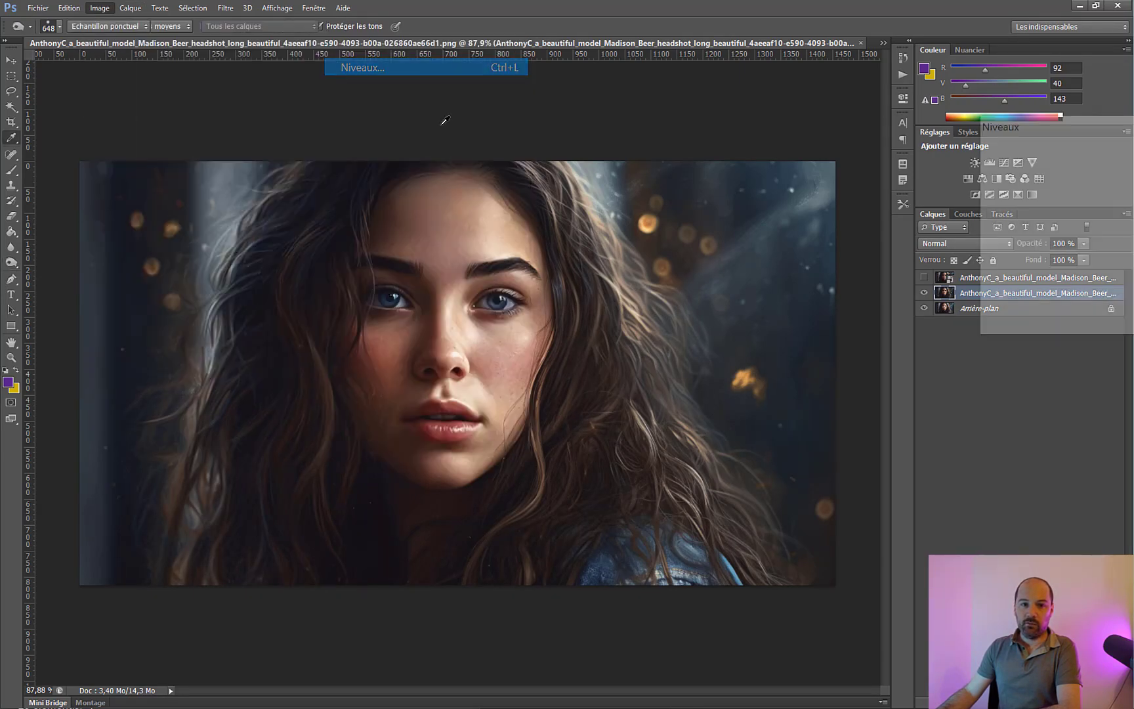
left_click_drag(1033, 122, 792, 260)
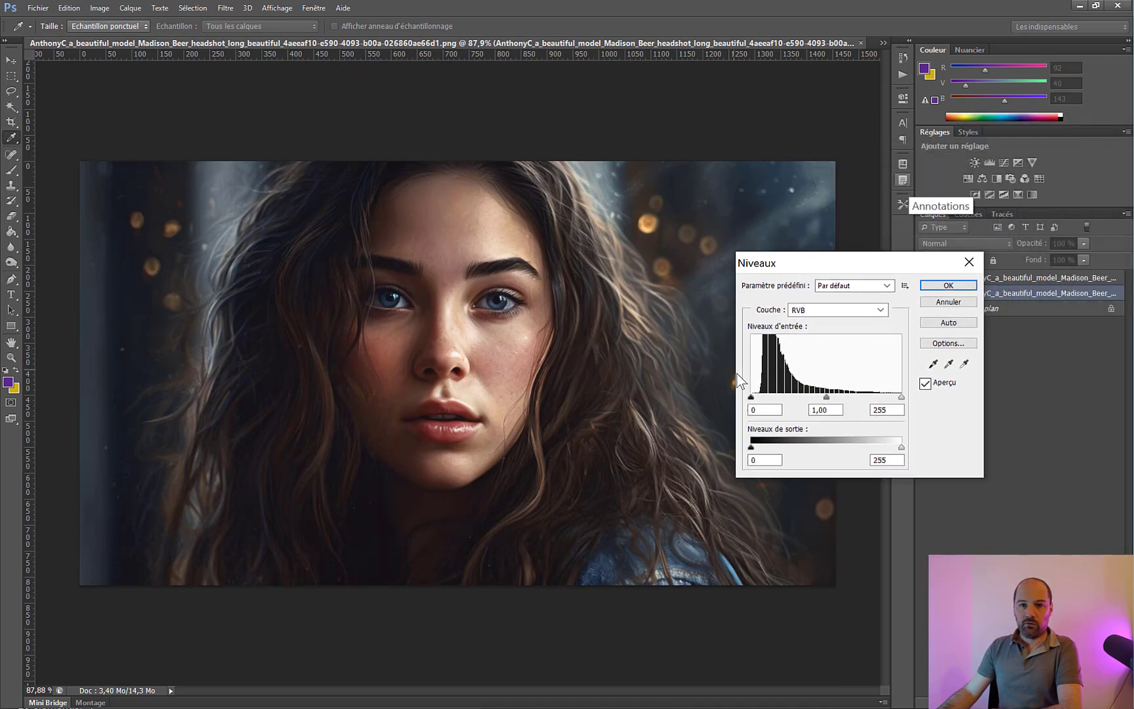
left_click_drag(750, 398, 755, 397)
mouse_move(901, 397)
left_mouse_down()
mouse_move(843, 400)
mouse_move(890, 398)
left_mouse_up()
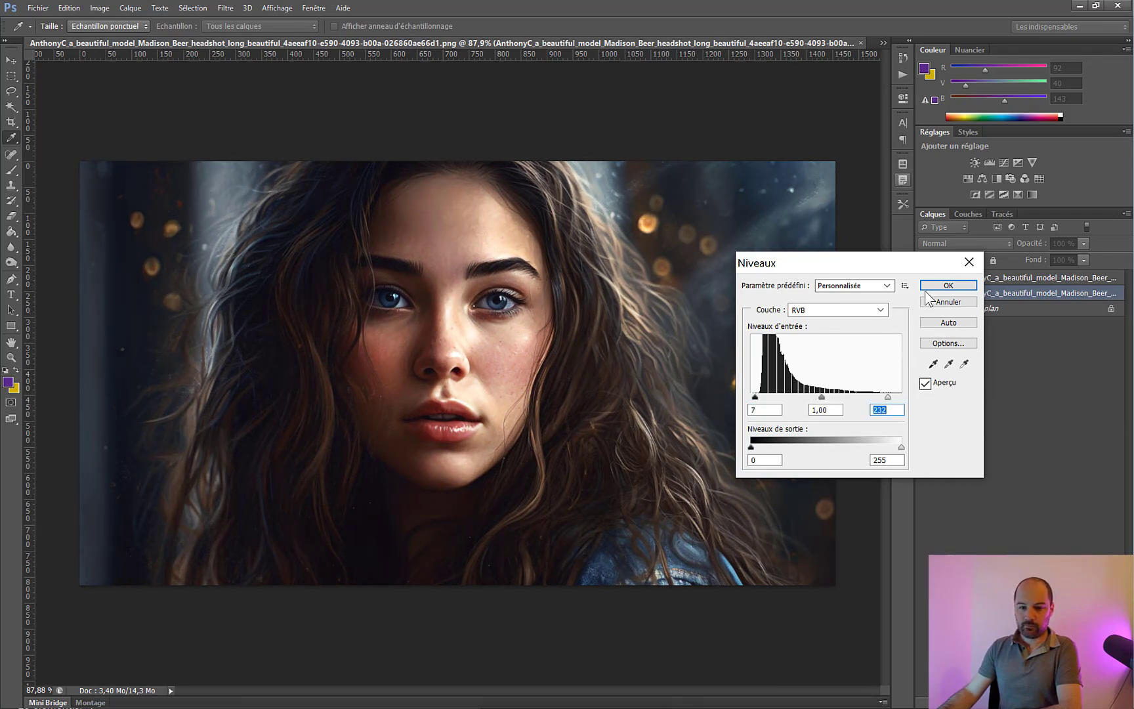
left_click(948, 286)
key("o")
Apply a Curves adjustment to the middle portrait layer using two RGB curve points, one at input 155 and output 151.
left_click(101, 9)
mouse_move(104, 43)
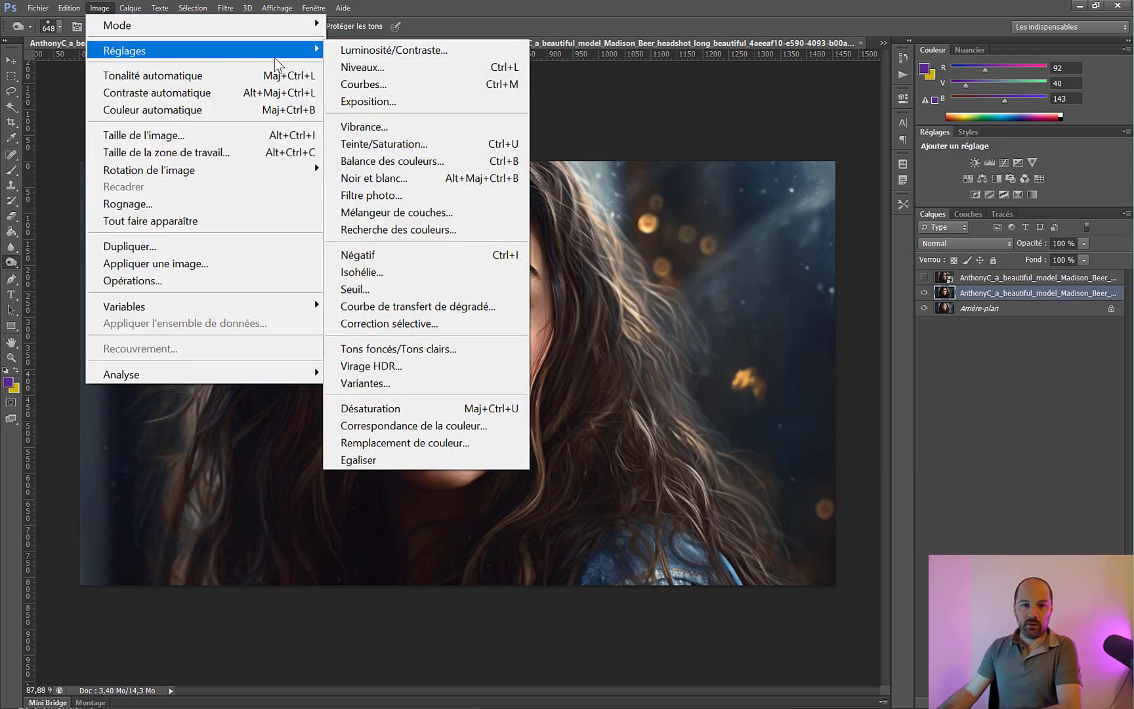
left_click(379, 86)
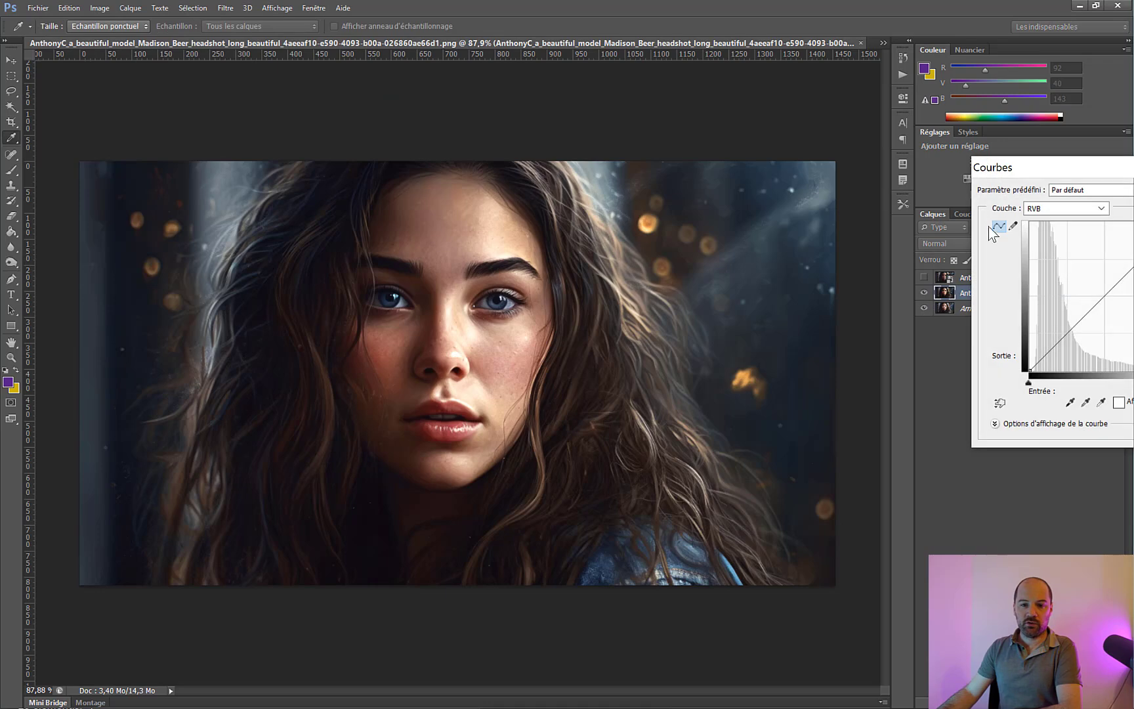
left_click_drag(1025, 167, 778, 188)
left_click(823, 355)
left_click_drag(822, 356, 874, 304)
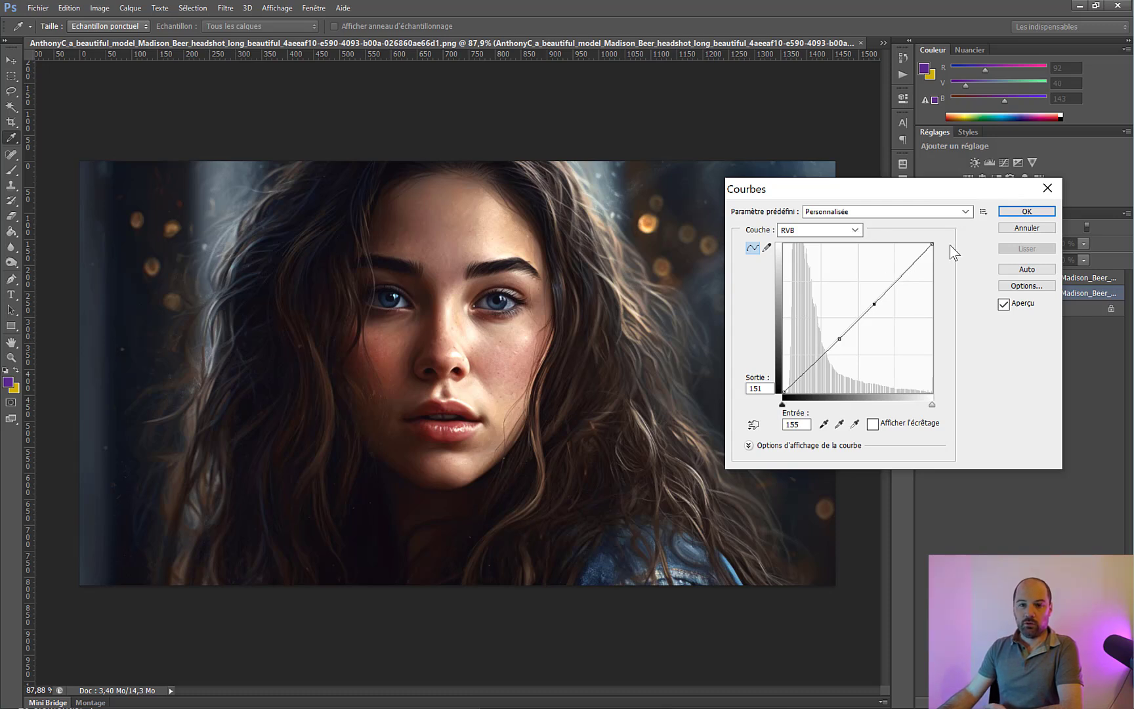
left_click(1007, 214)
Apply a Vibrance adjustment to the middle portrait layer with vibrance +23 and saturation +3.
left_click(98, 8)
key("Right")
key("Left")
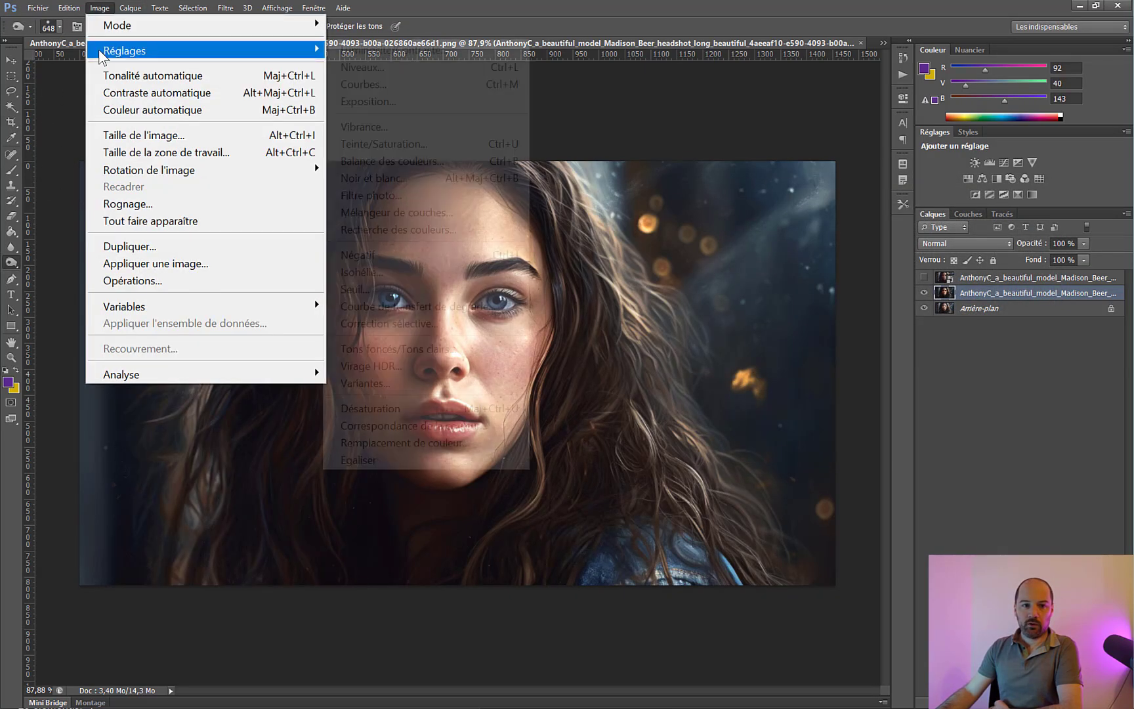
mouse_move(107, 53)
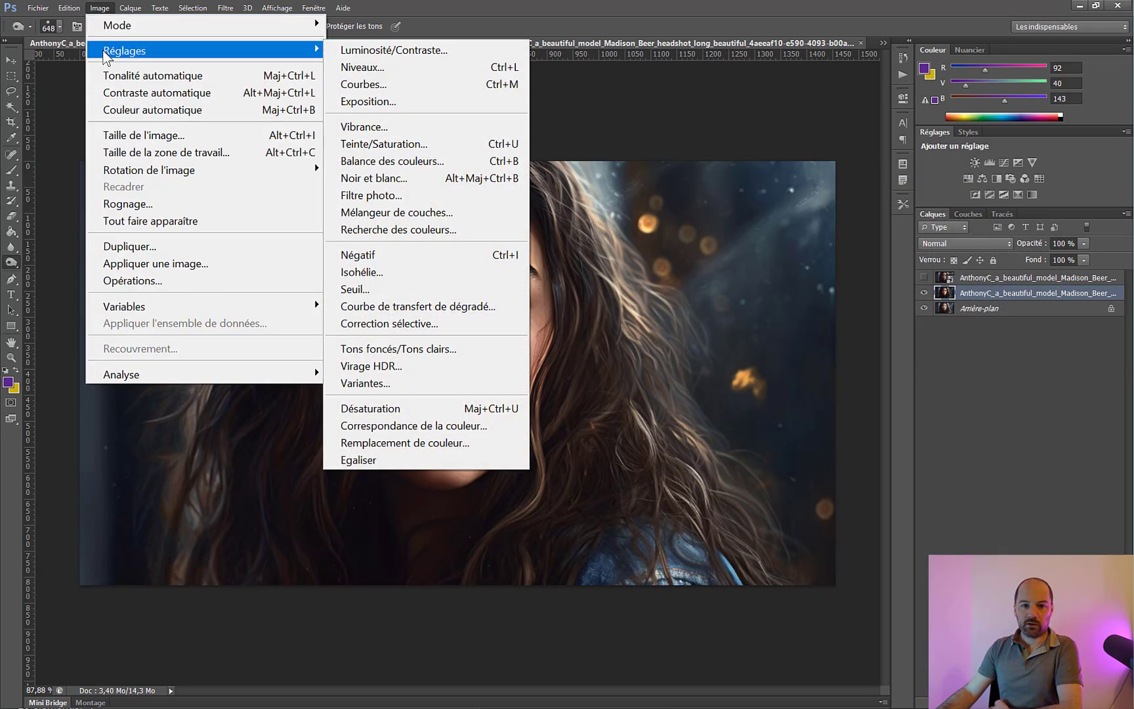
left_click(398, 125)
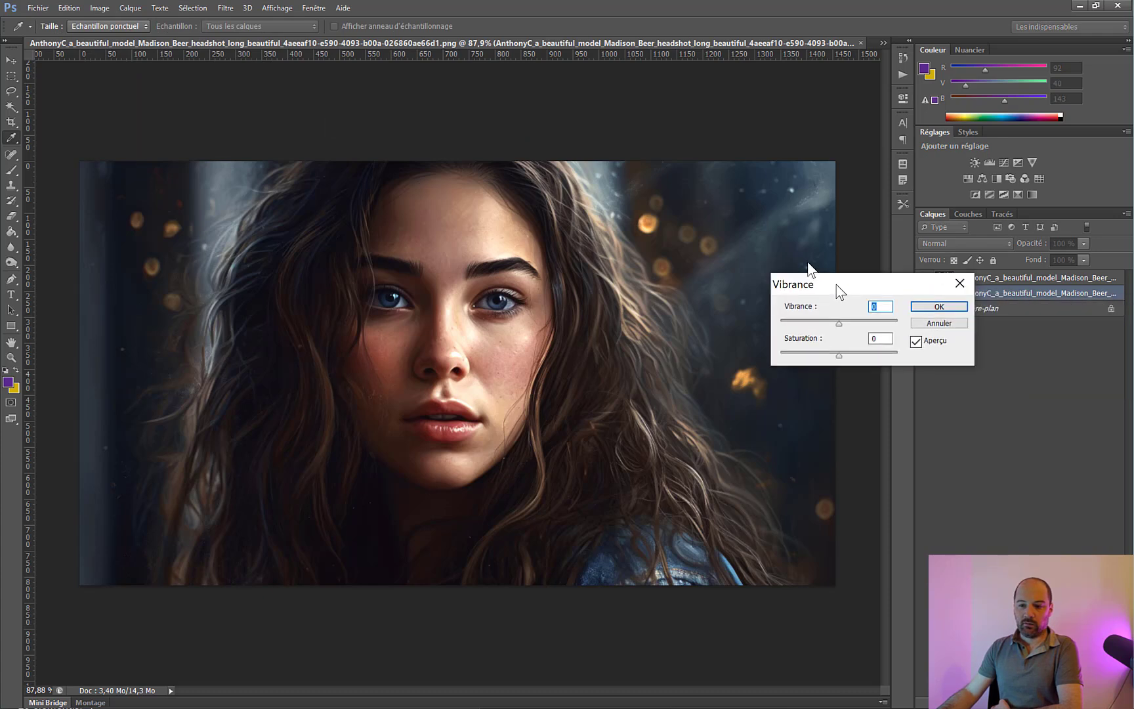
left_click_drag(836, 285, 807, 253)
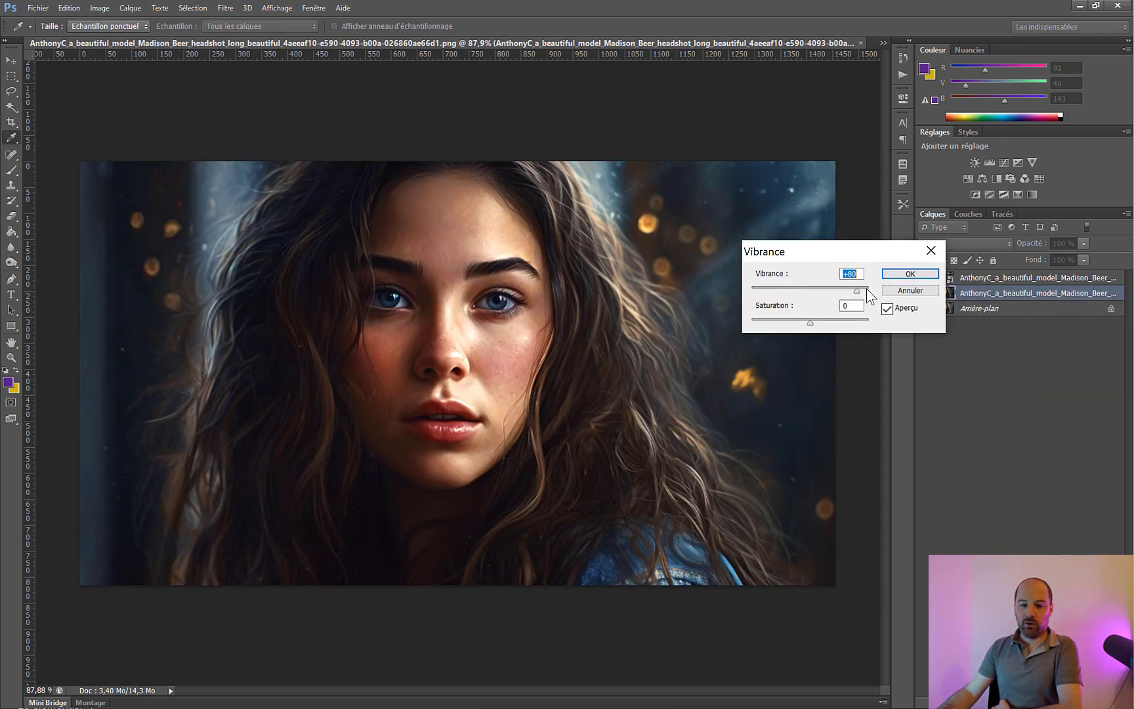
left_click_drag(855, 289, 827, 294)
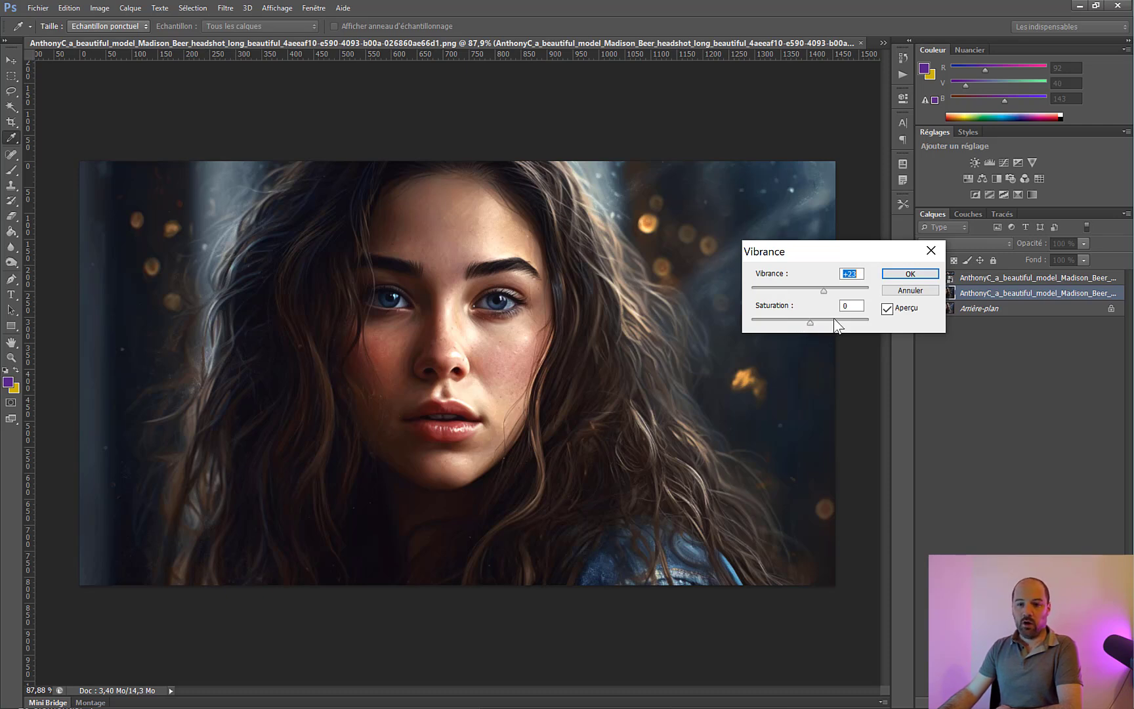
left_click_drag(809, 322, 735, 322)
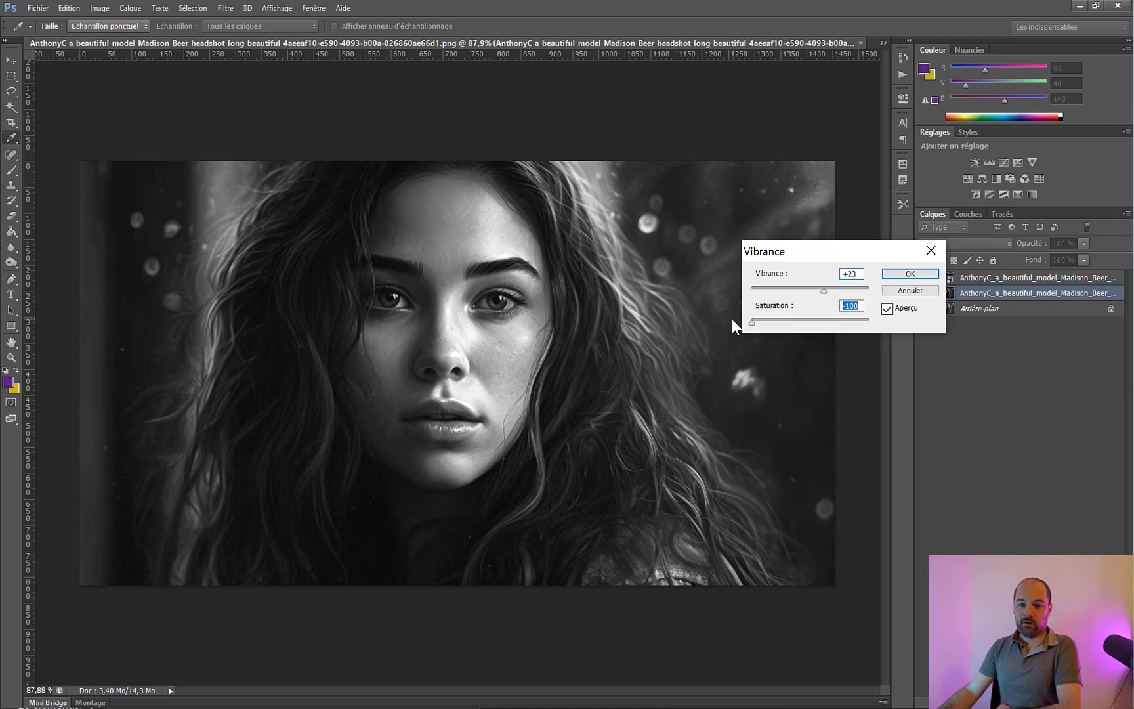
left_click_drag(732, 319, 814, 323)
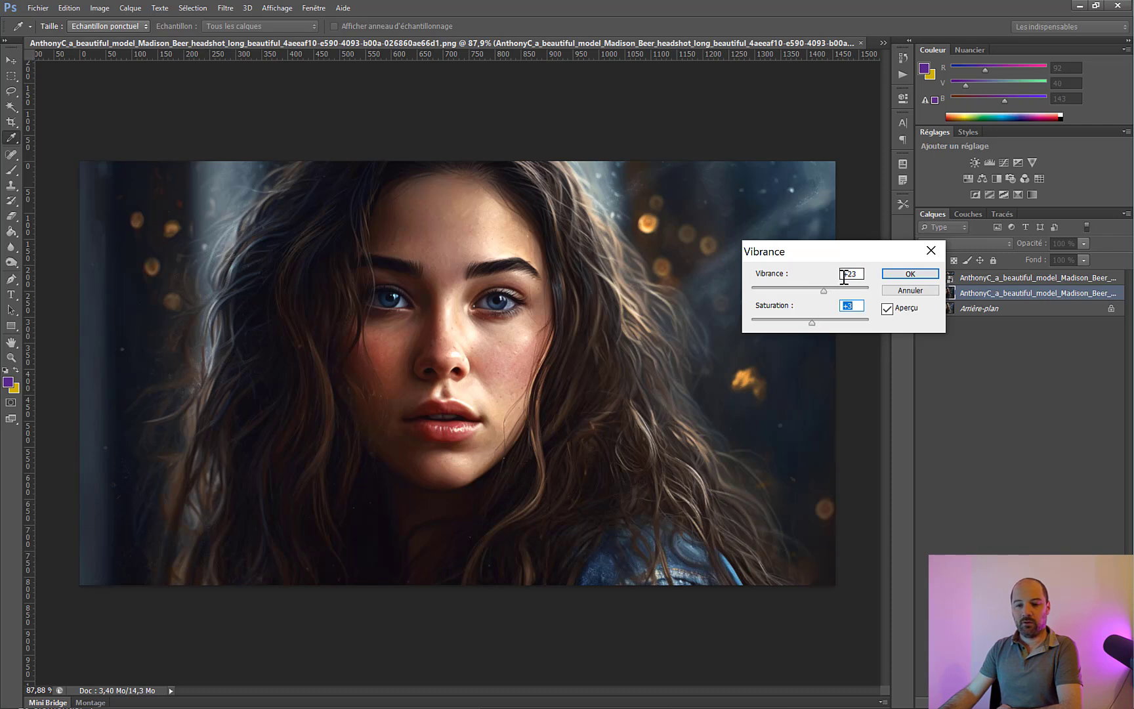
left_click(911, 275)
key("o")
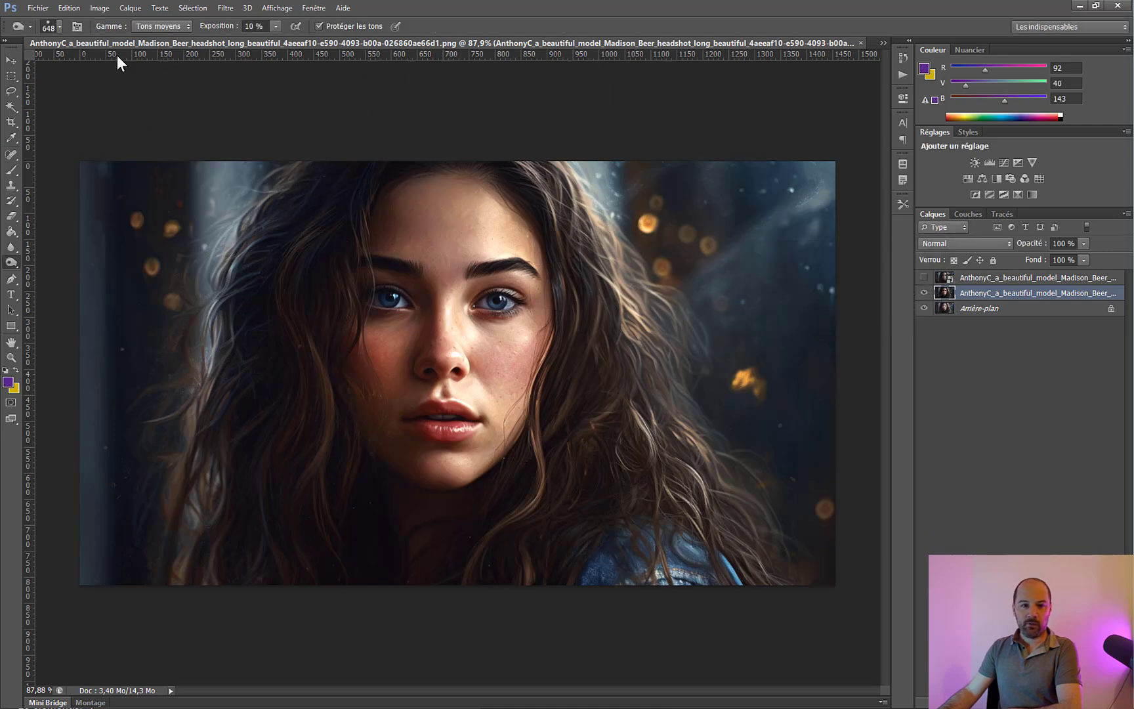
Try a Hue/Saturation adjustment with hue +180 on the whole middle portrait layer and discard it.
left_click(94, 9)
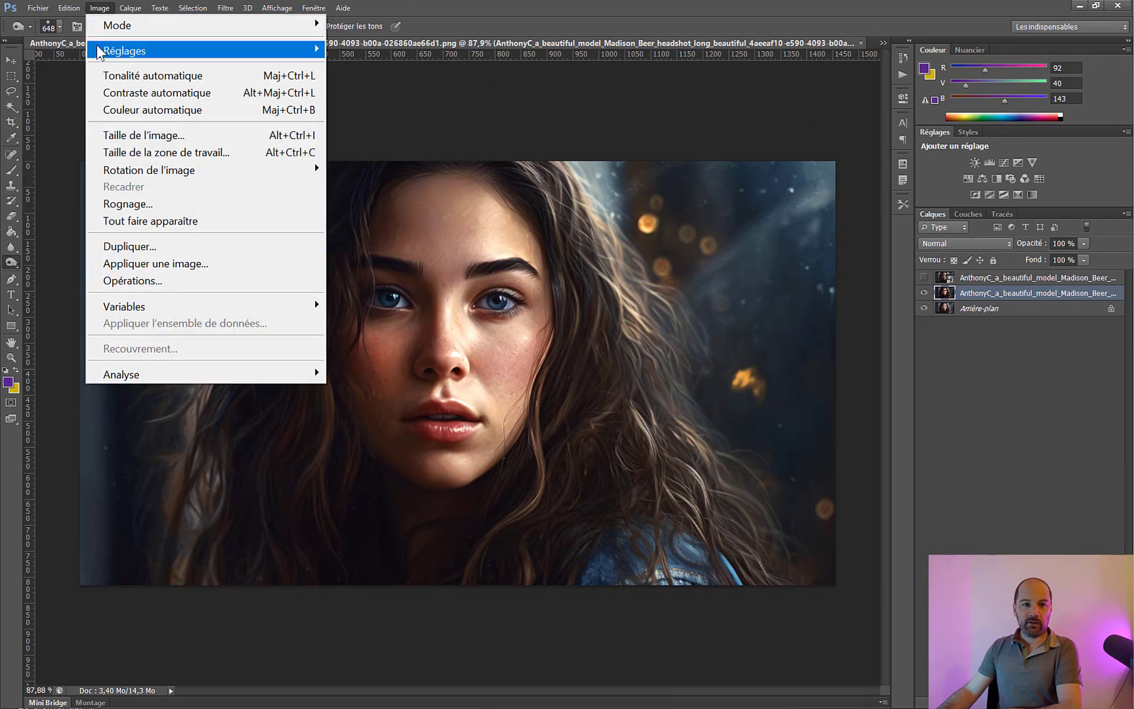
mouse_move(97, 45)
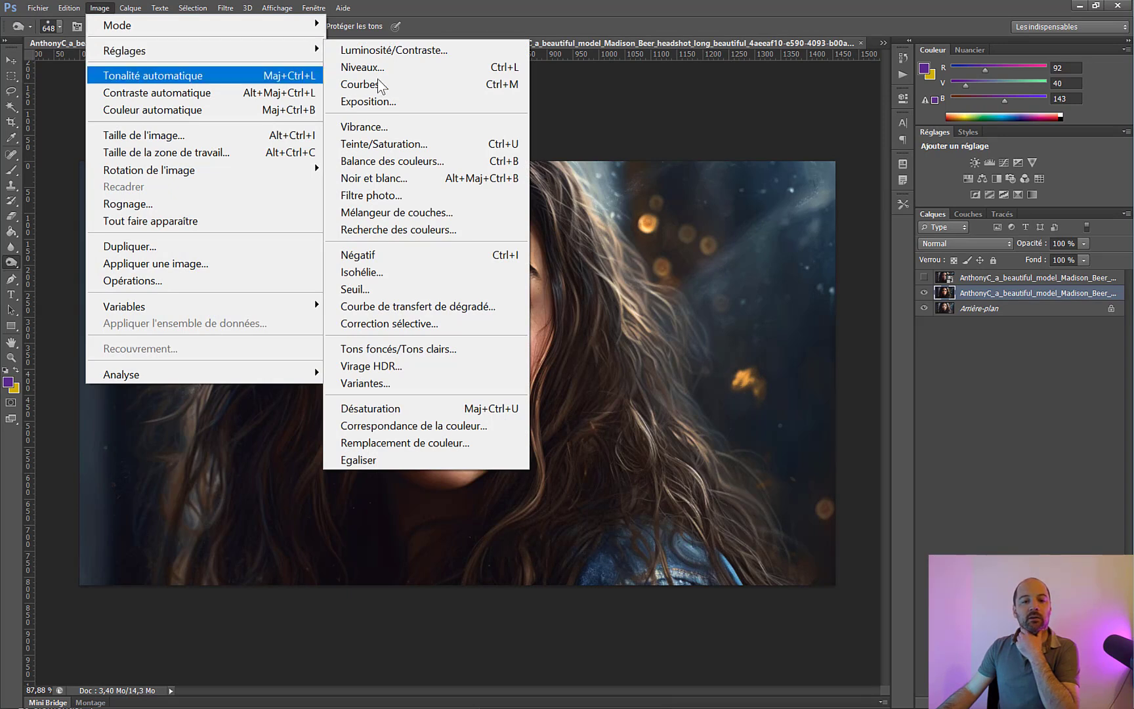
left_click(399, 145)
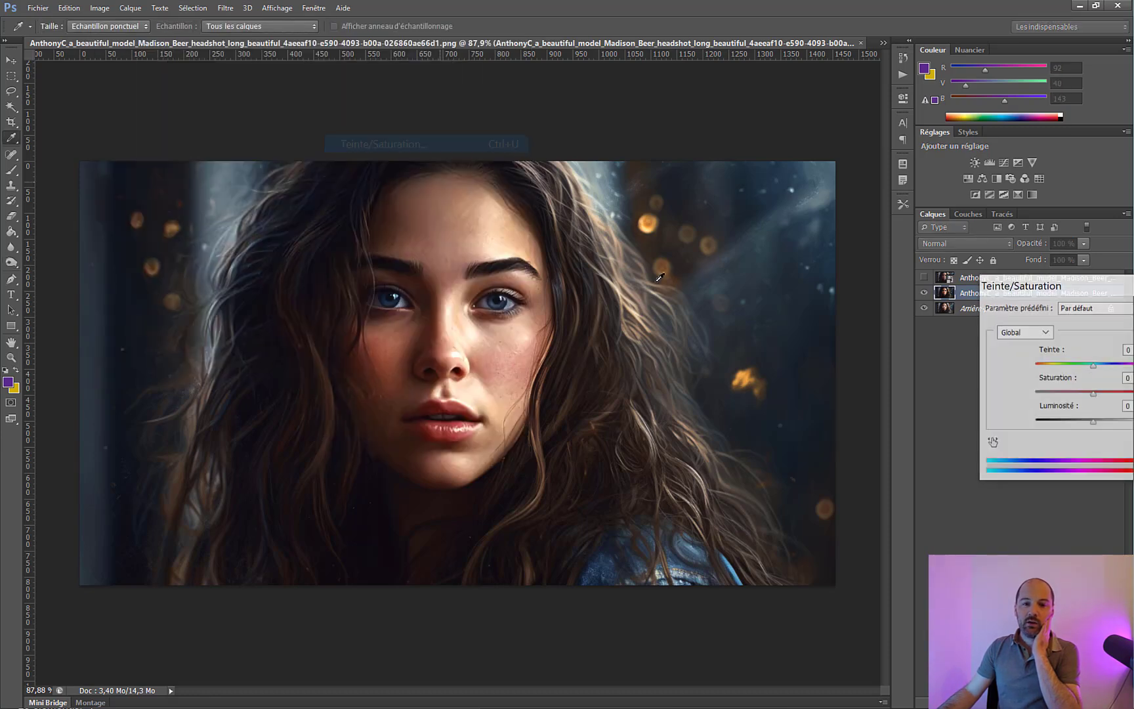
left_click_drag(1067, 284, 832, 250)
left_click_drag(863, 331, 926, 337)
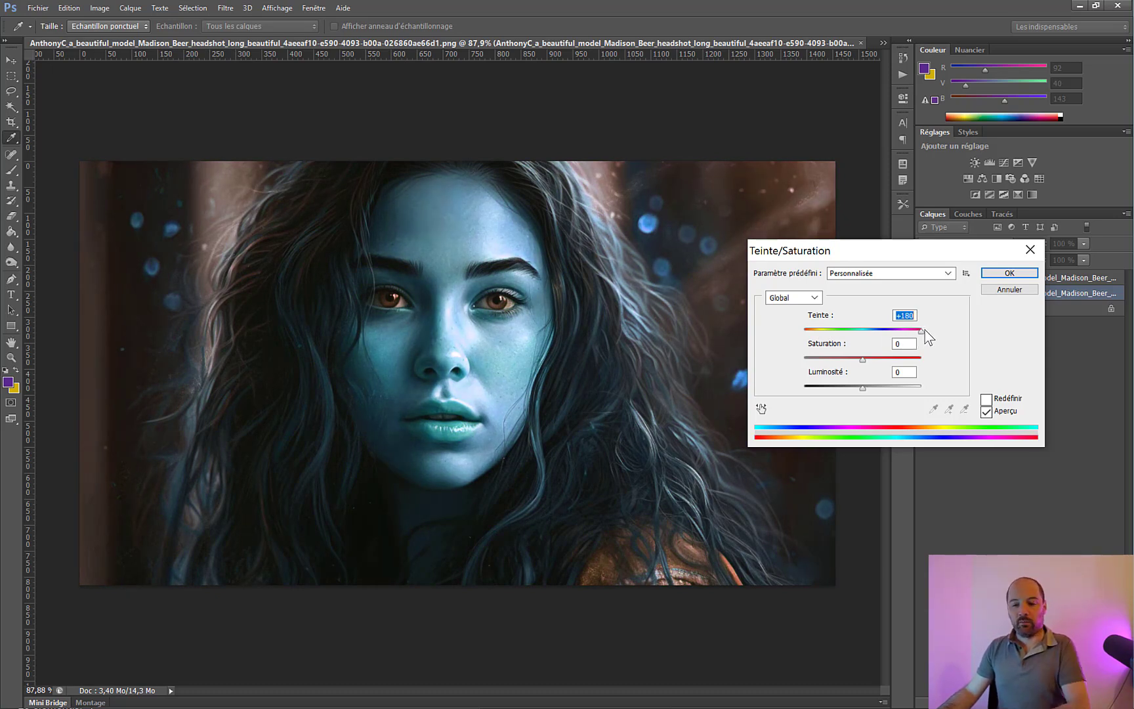
left_click(999, 293)
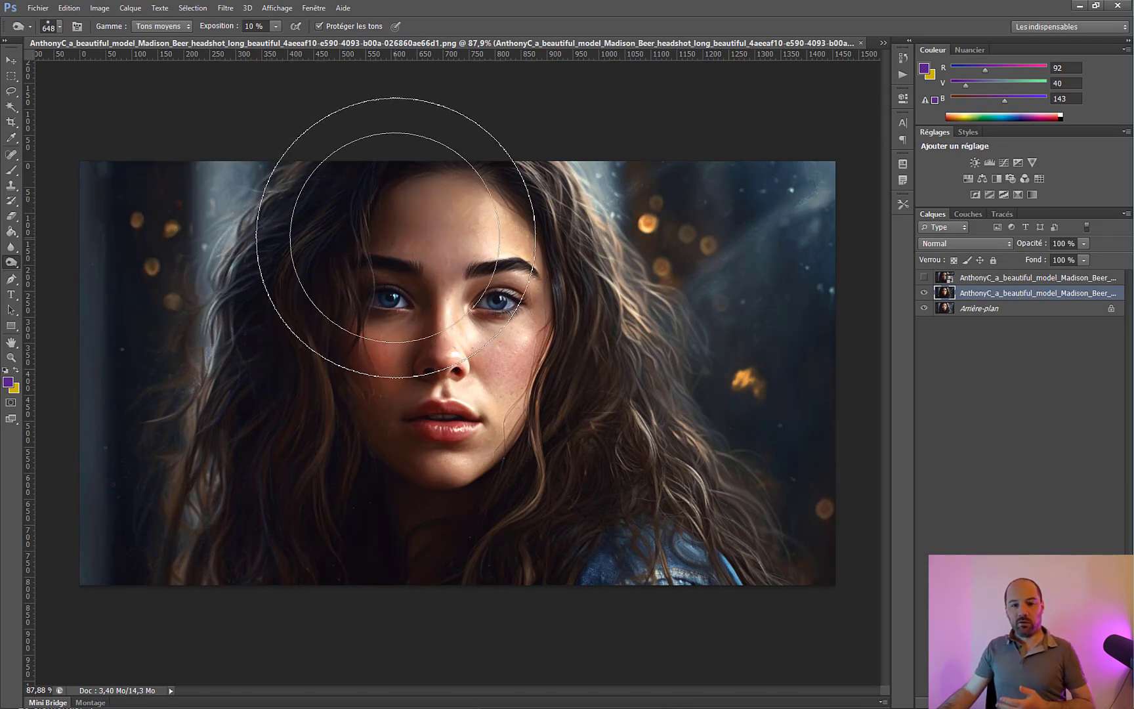
Select the face with the Magic Wand at tolerance 116, cut the selection onto a new layer, and realign it over the portrait.
left_click(11, 107)
left_click(437, 230)
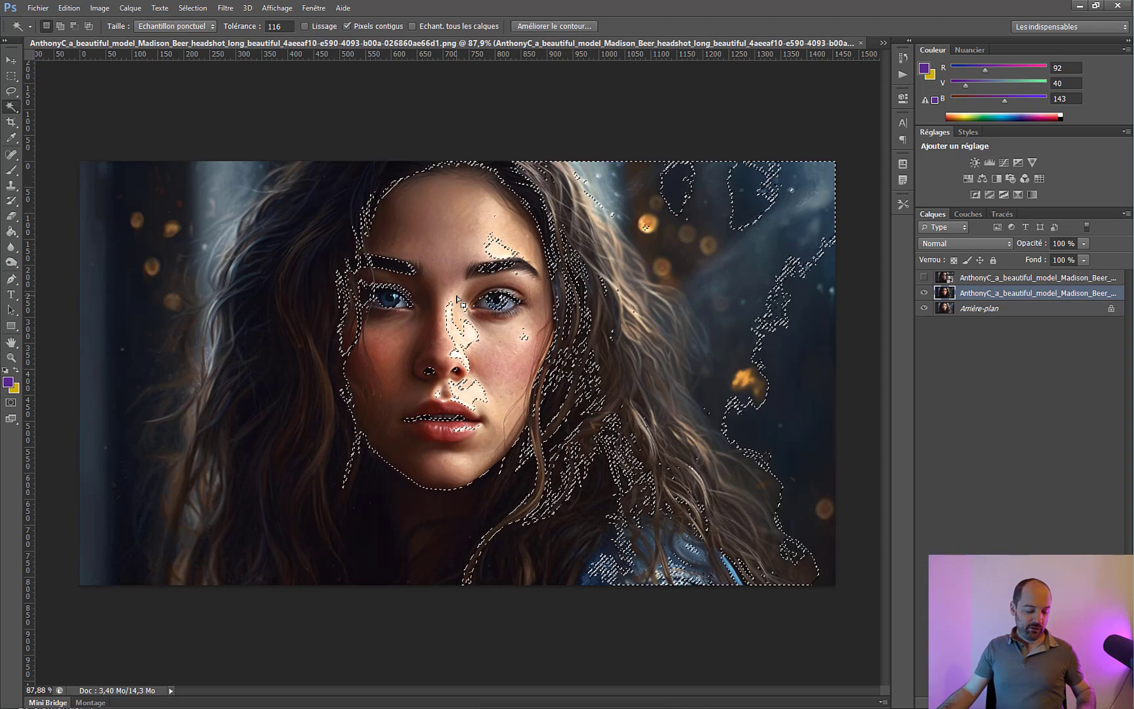
key("Delete")
key("ctrl+d")
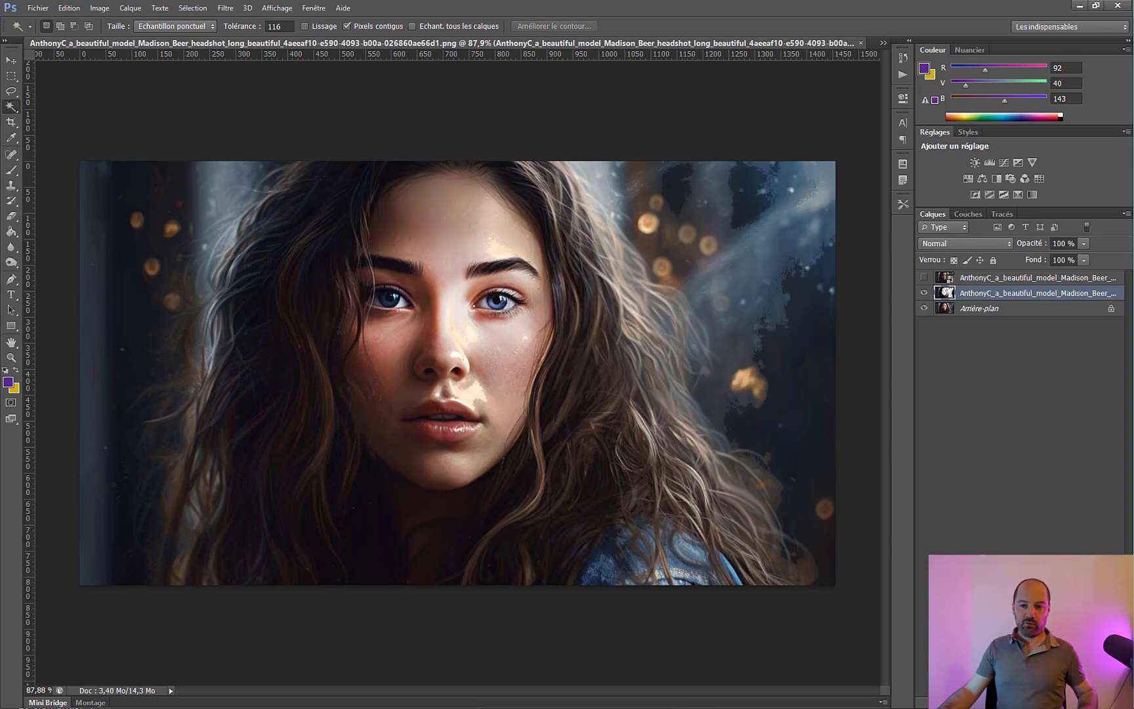
key("ctrl+shift+alt+n")
key("ctrl+shift+alt+e")
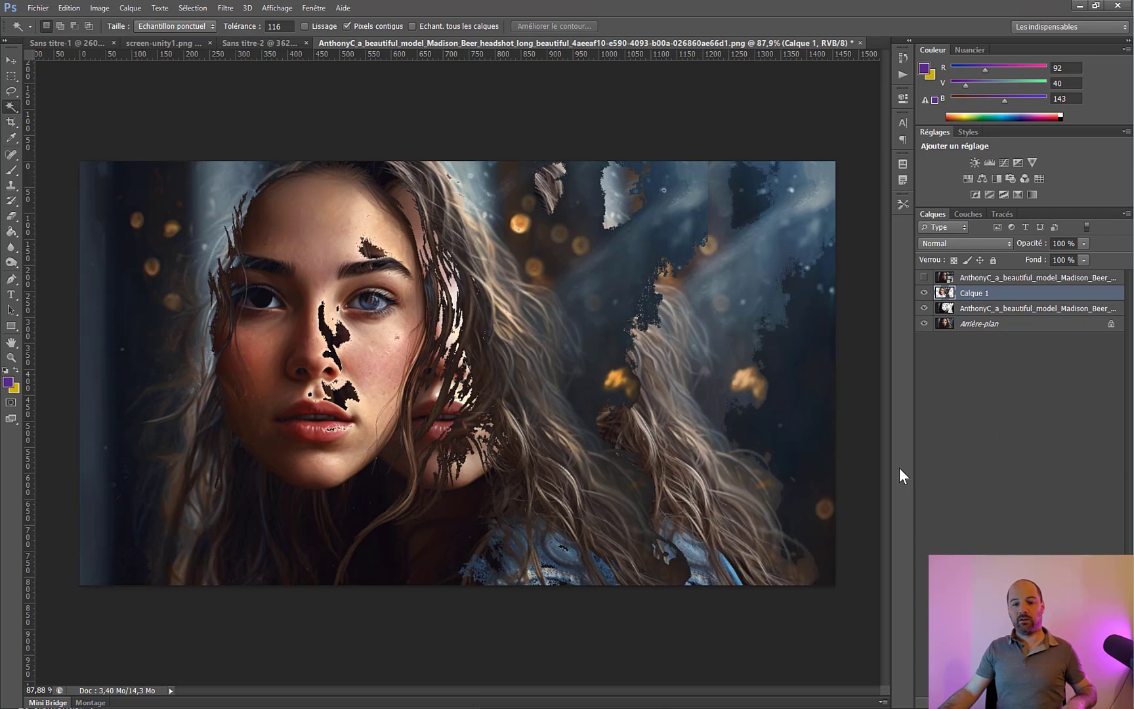
left_click(11, 60)
left_click_drag(360, 296, 438, 311)
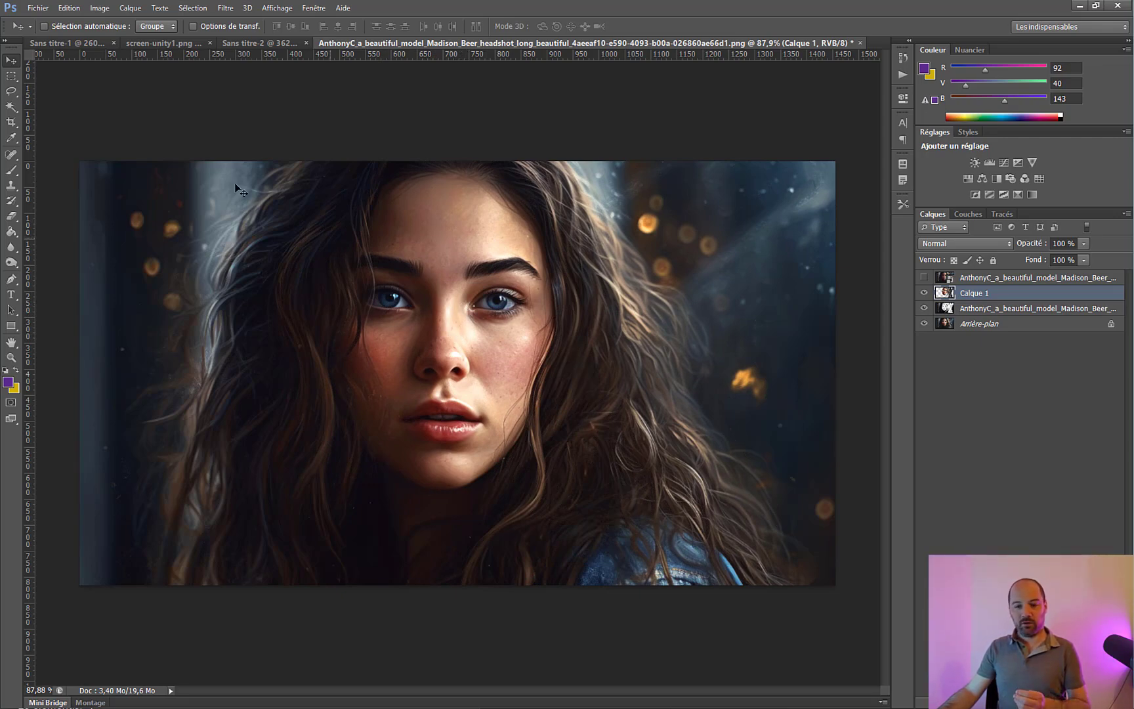
Try a Hue/Saturation adjustment with hue +68 and saturation +28 on the cut-out face layer and discard it.
left_click(98, 8)
mouse_move(132, 53)
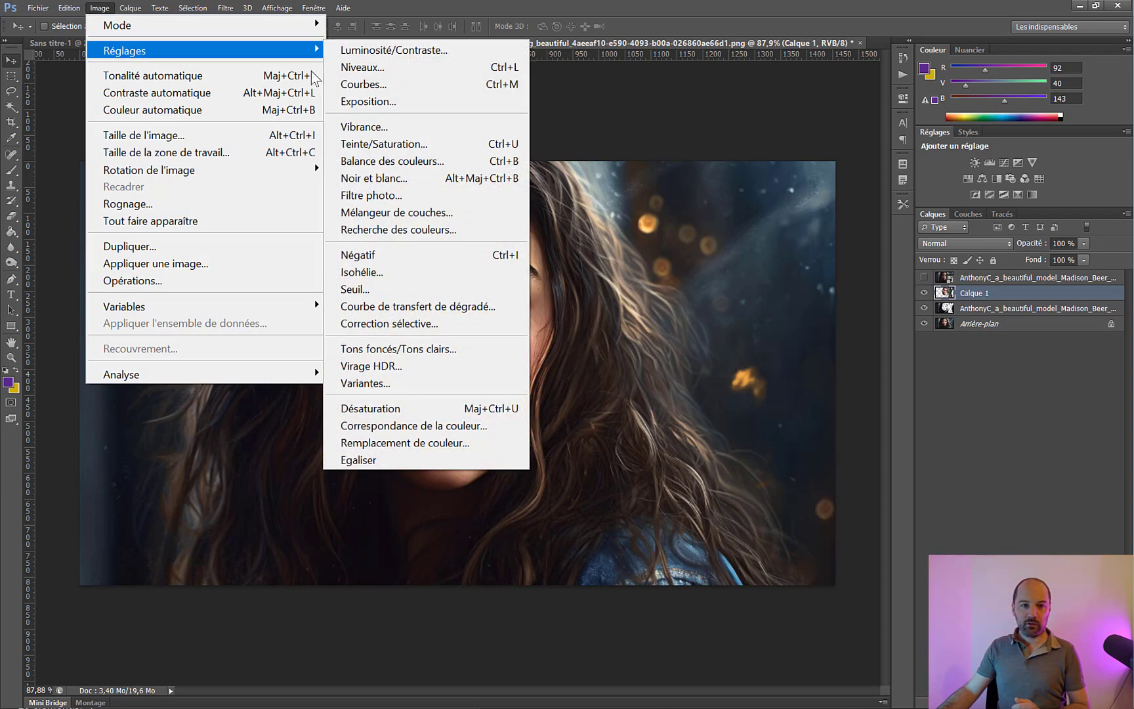
left_click(397, 151)
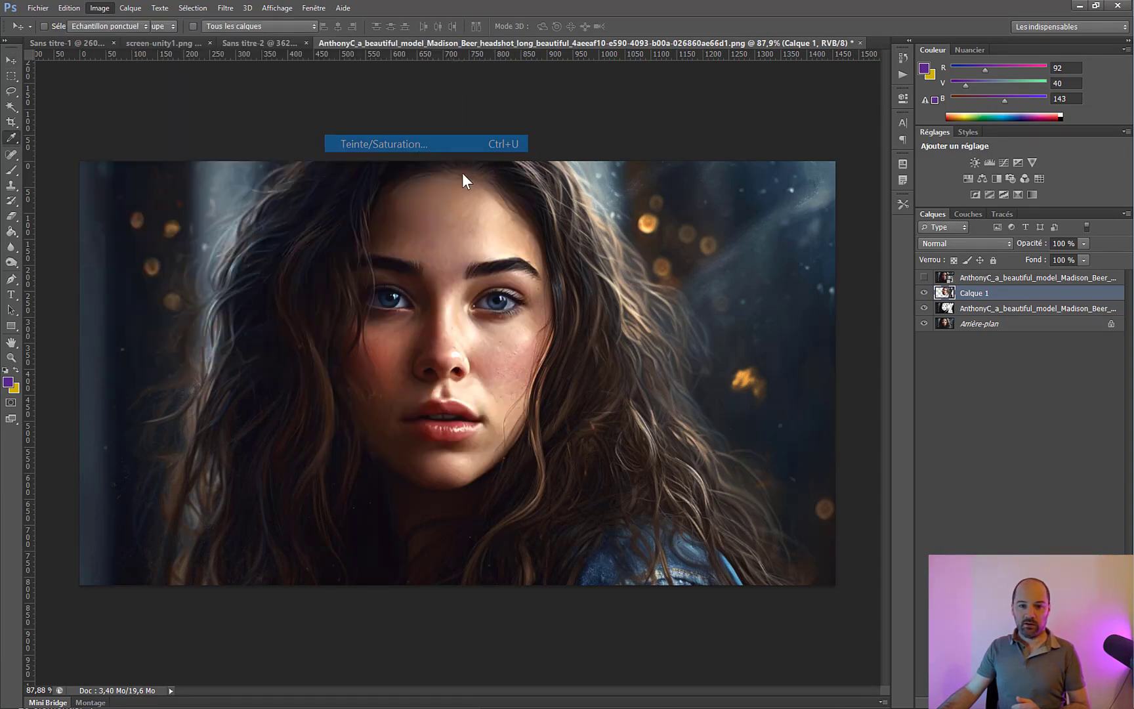
left_click_drag(861, 359, 896, 339)
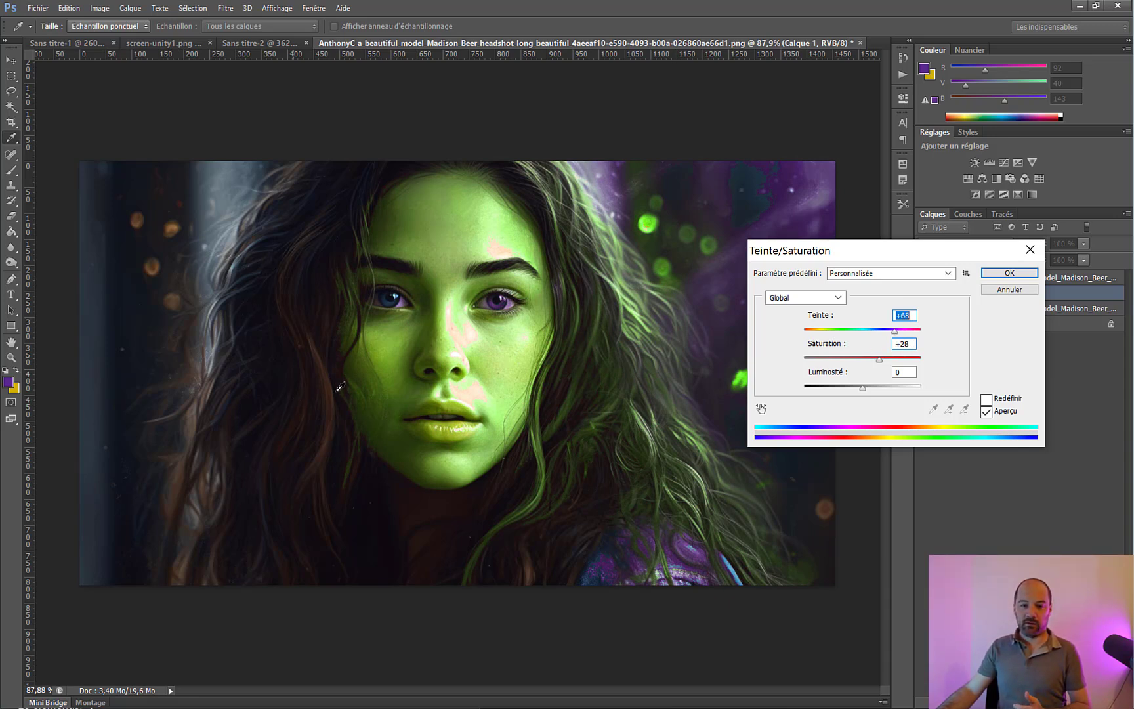
left_click(1009, 289)
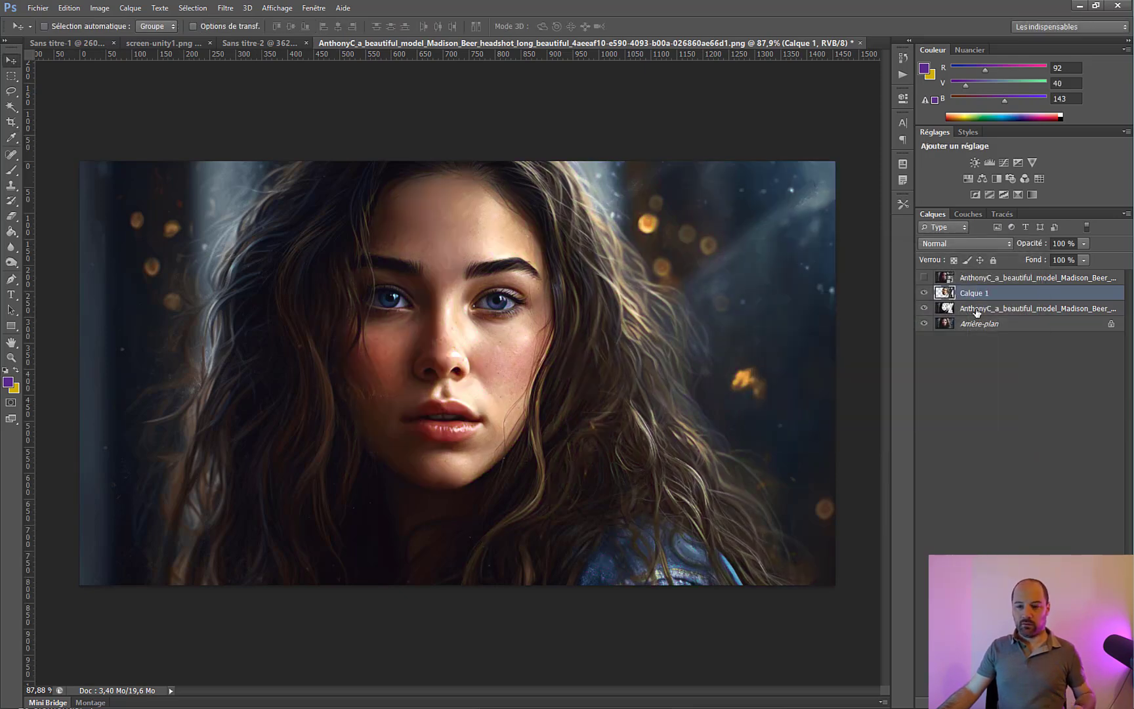
Merge the cut-out face layer Calque 1 with the portrait layer directly beneath it.
left_click(975, 310, "ctrl")
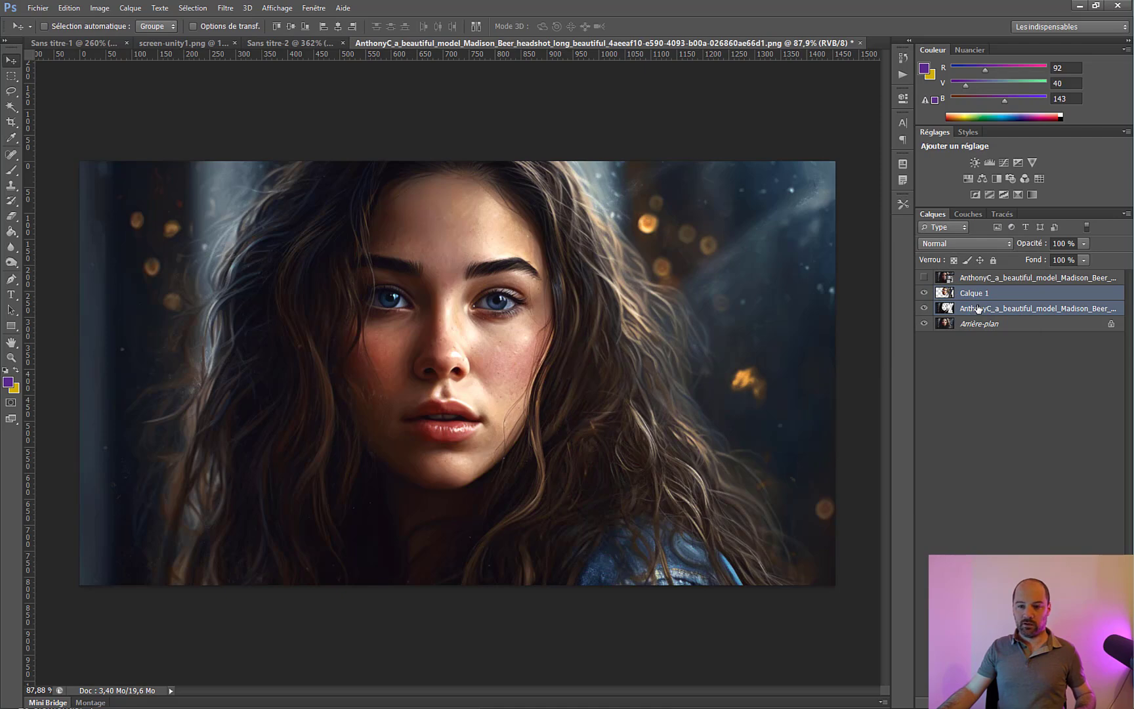
right_click(978, 309)
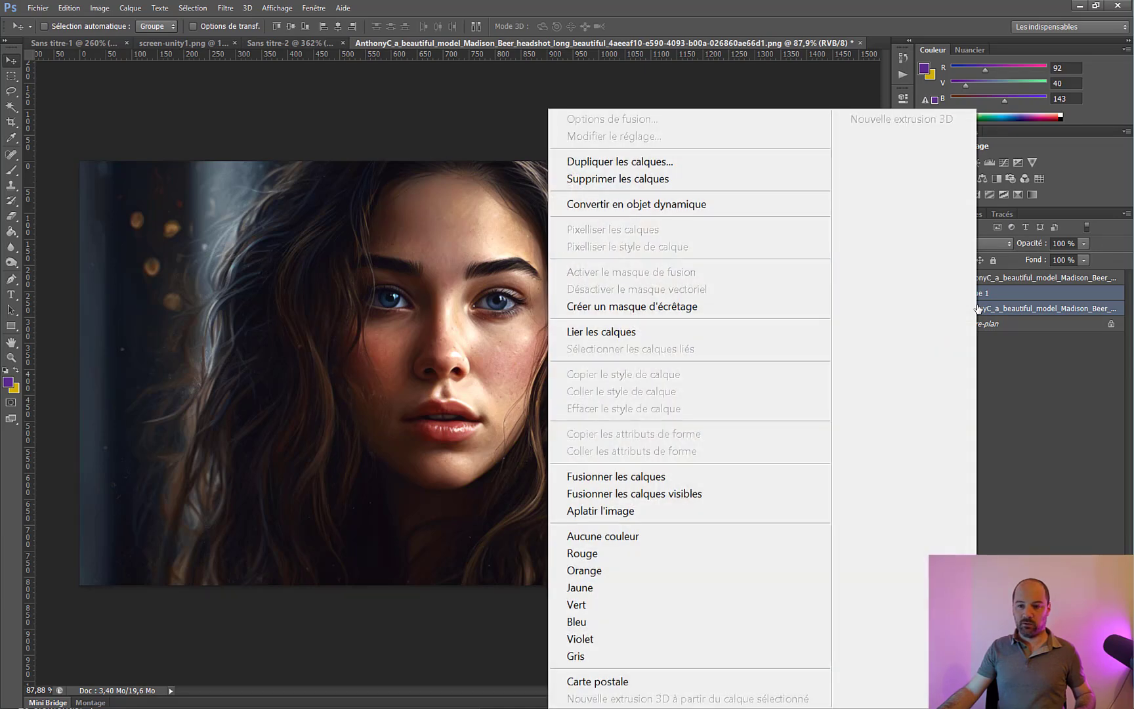
left_click(630, 483)
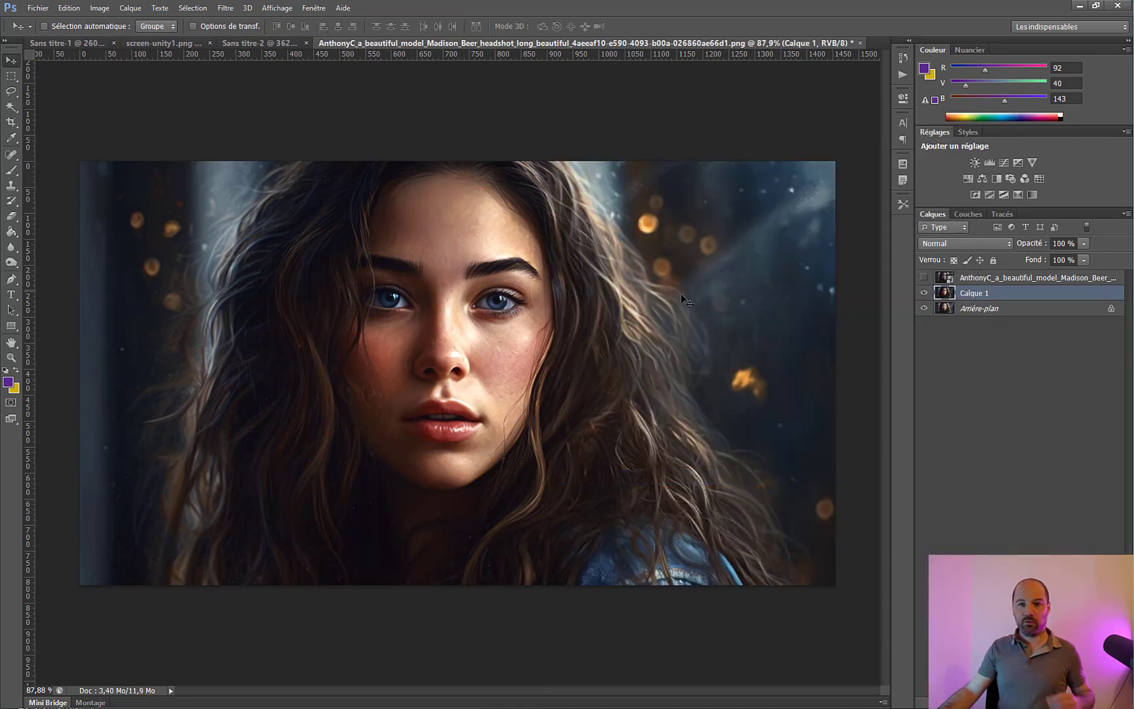
Try the automatic color correction on the merged portrait layer and undo it.
left_click(99, 8)
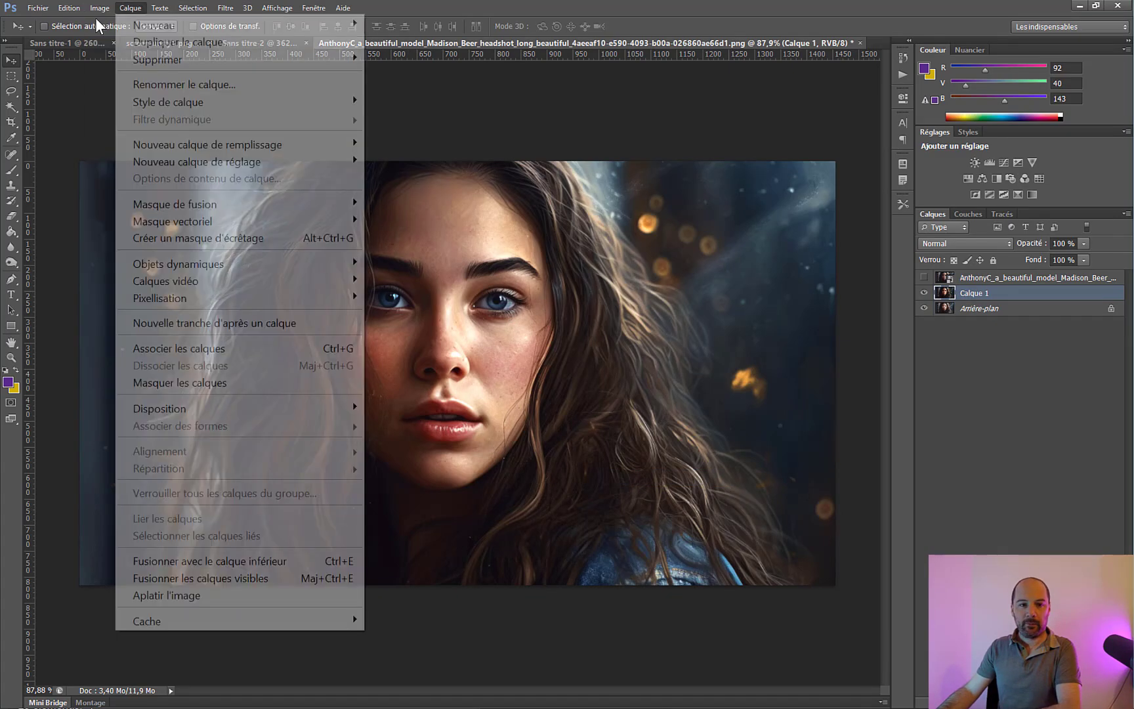
mouse_move(129, 51)
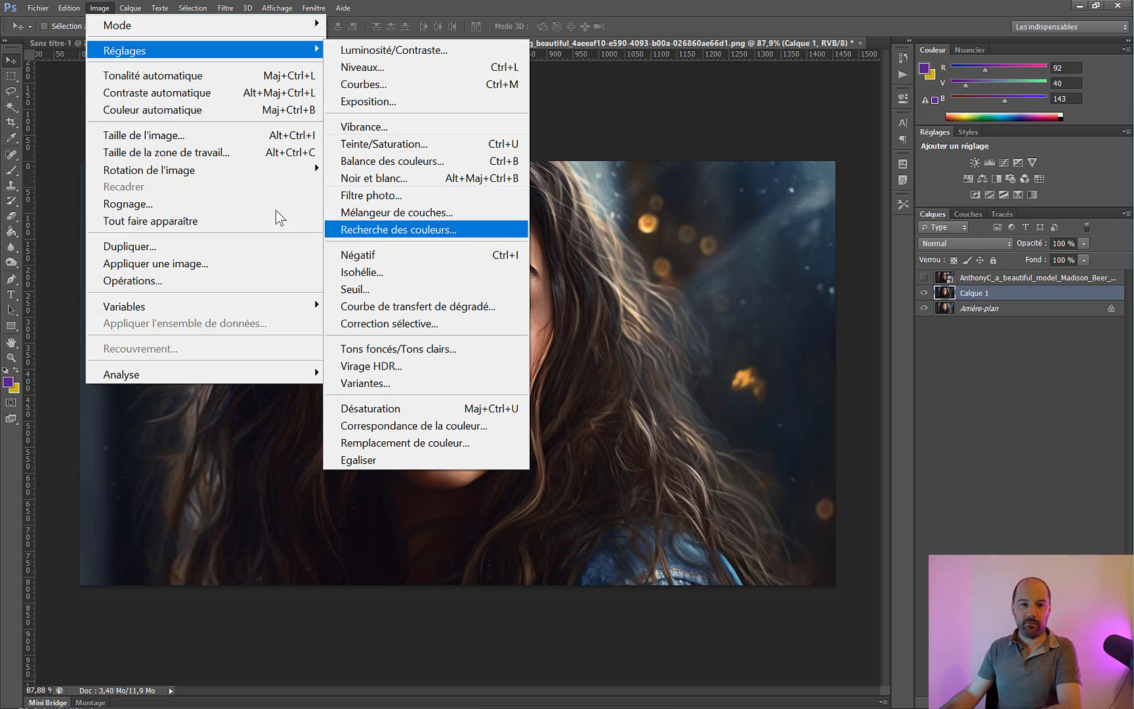
left_click(174, 111)
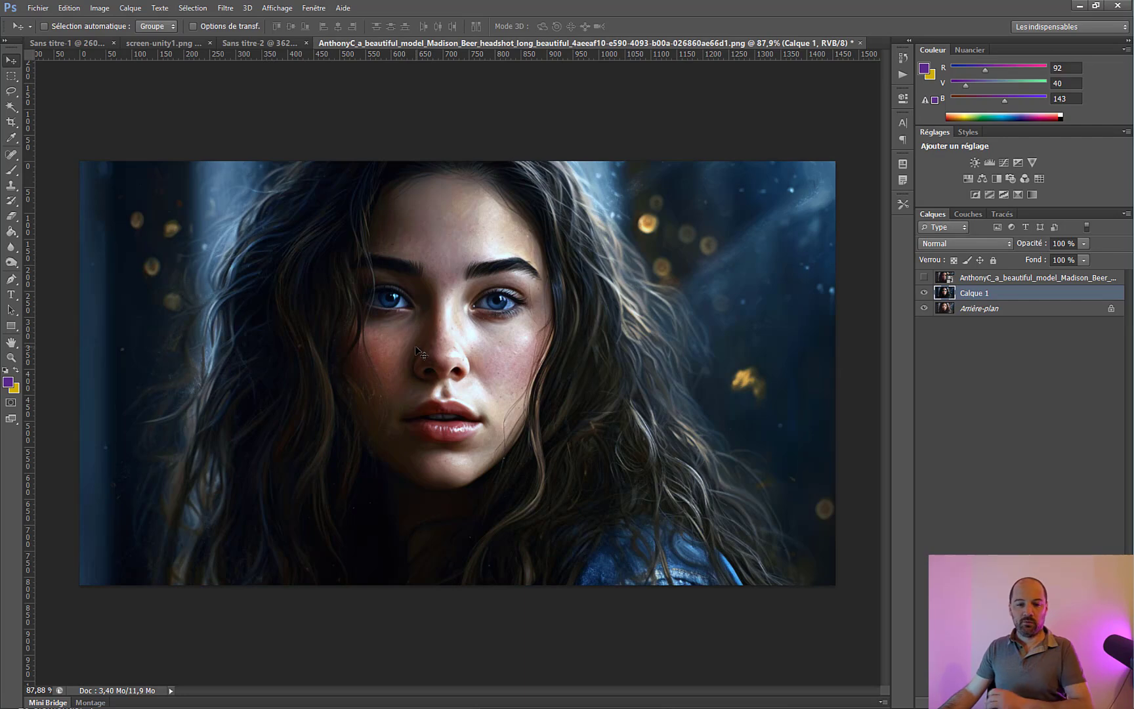
key("ctrl+z")
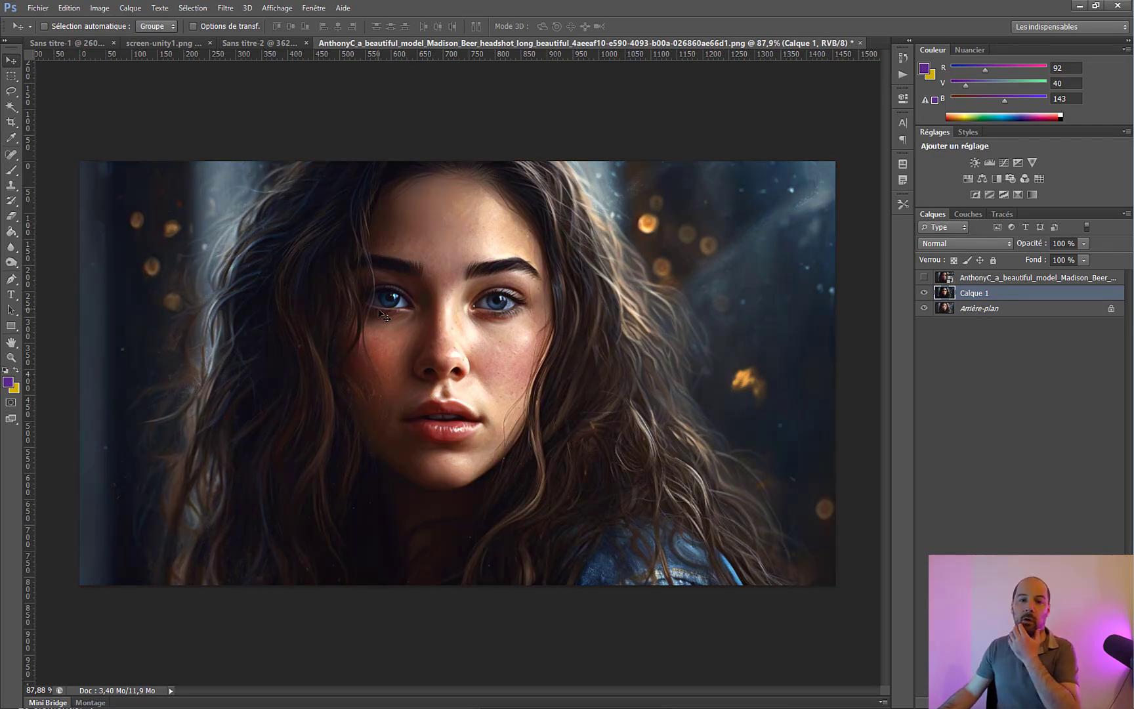
Apply the automatic contrast correction to the portrait layer Calque 1.
left_click(95, 8)
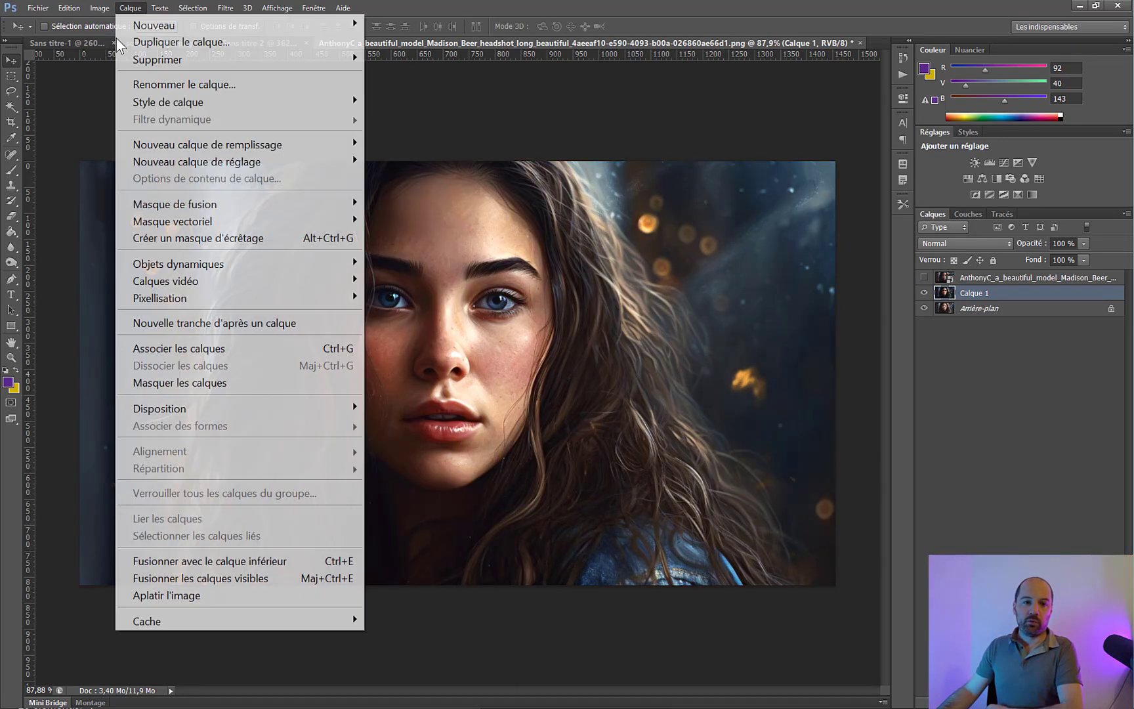
left_click(126, 94)
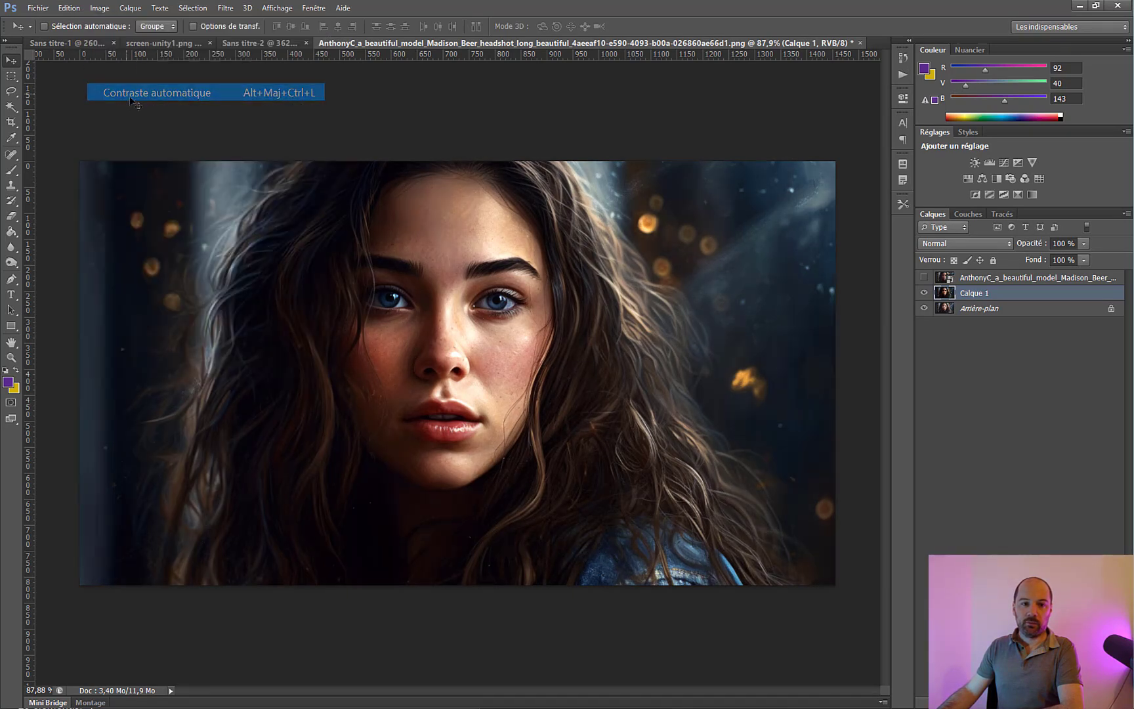
left_click(93, 9)
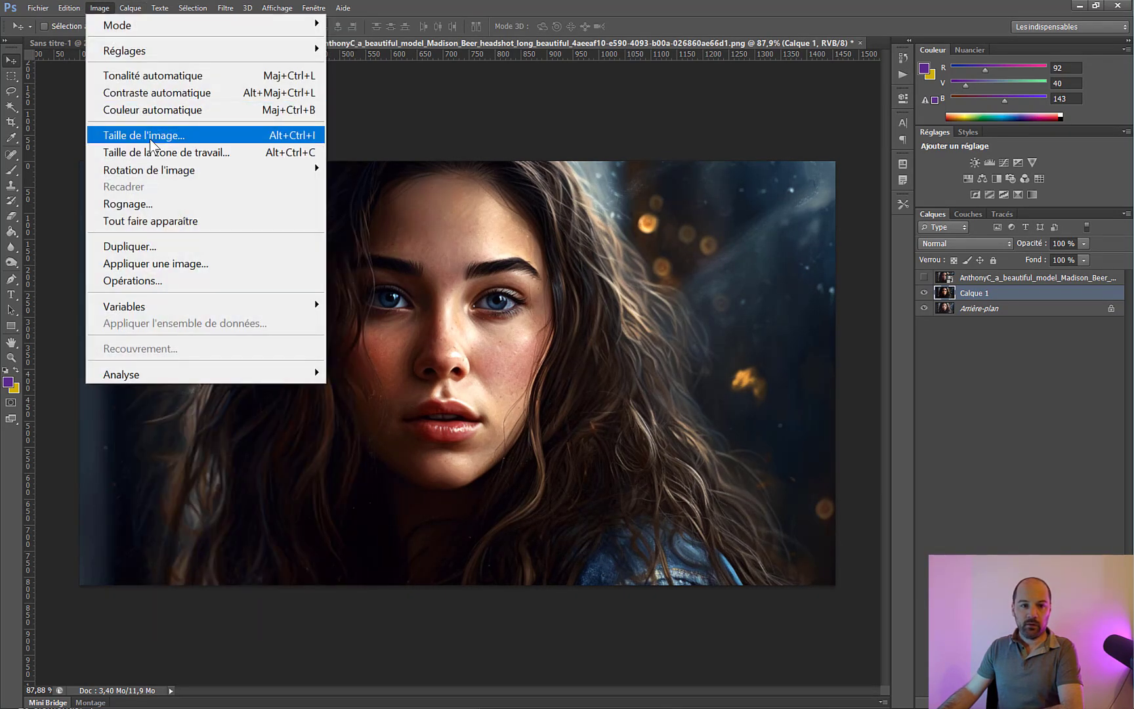
Try a Gaussian Blur with a radius of 11.4 pixels on the portrait layer and discard it.
mouse_move(166, 171)
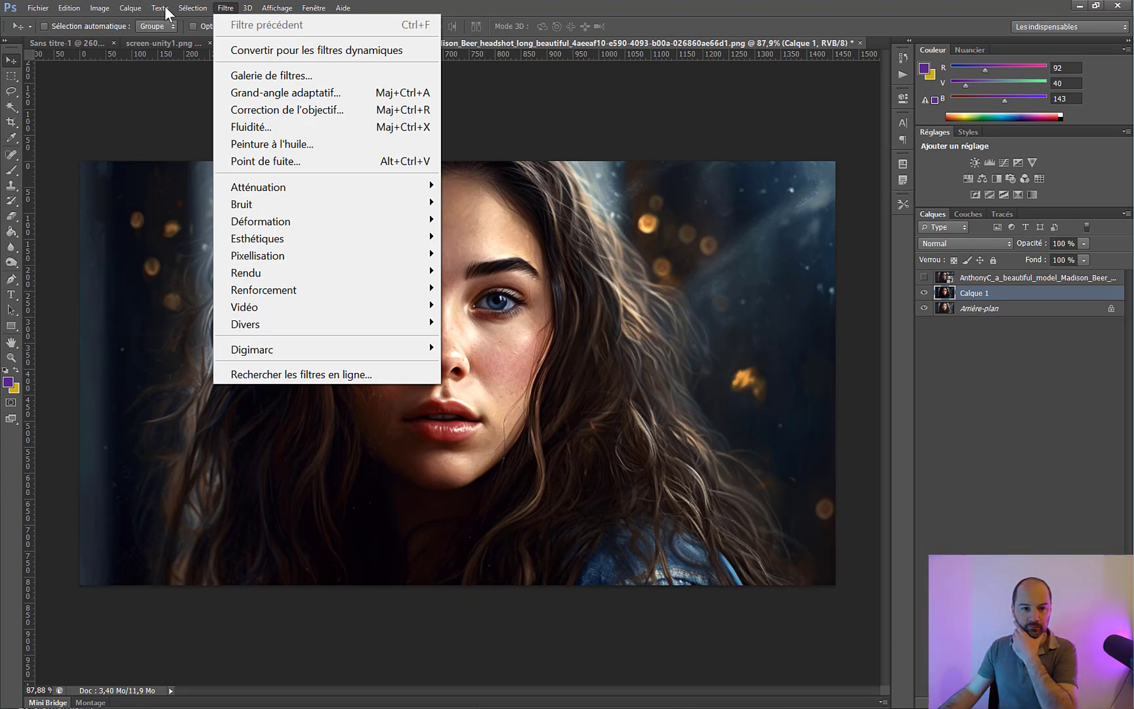
mouse_move(253, 185)
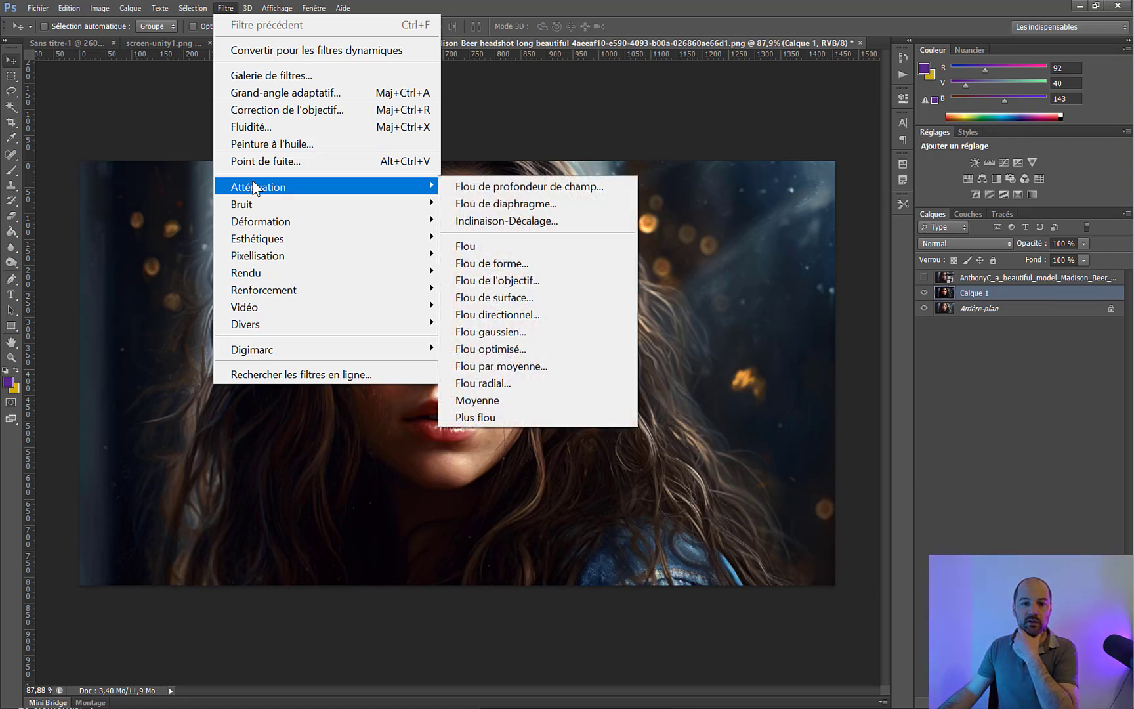
left_click(524, 332)
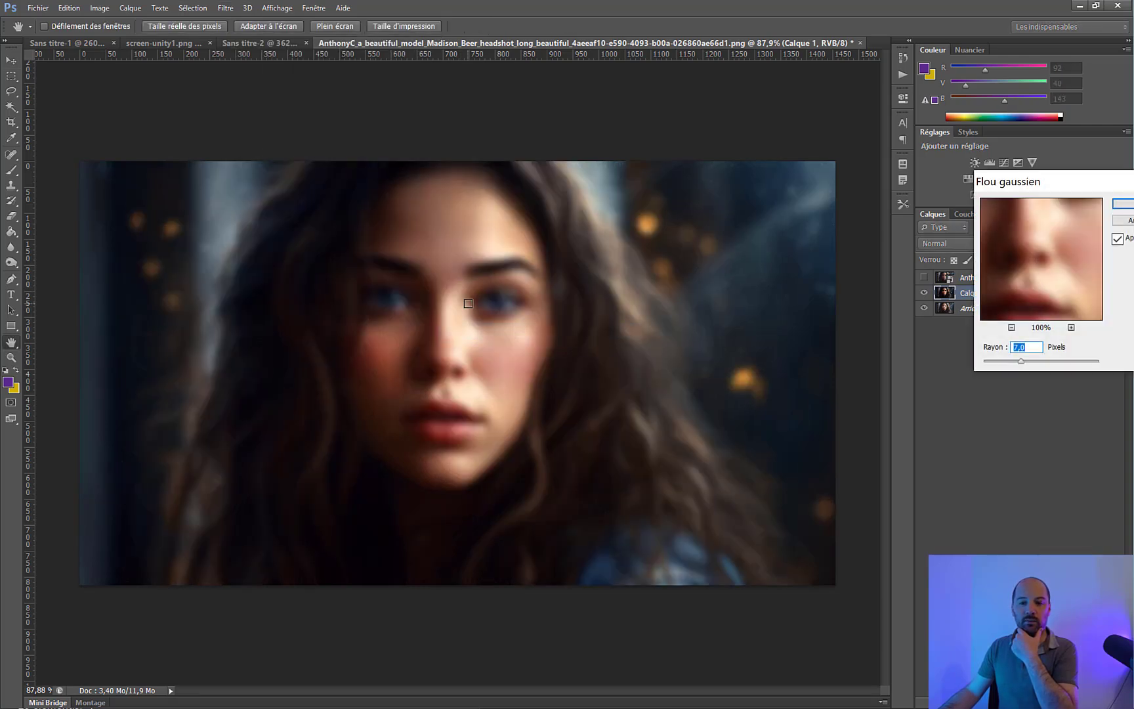
left_click_drag(1022, 180, 743, 252)
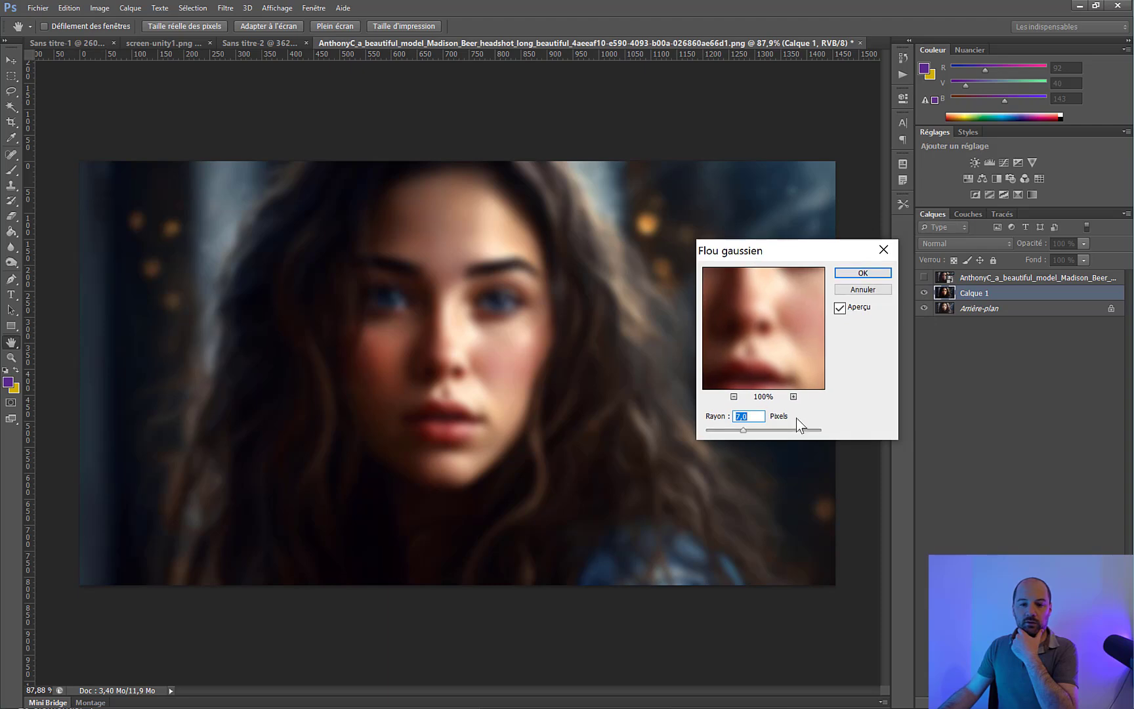
left_click_drag(783, 430, 754, 431)
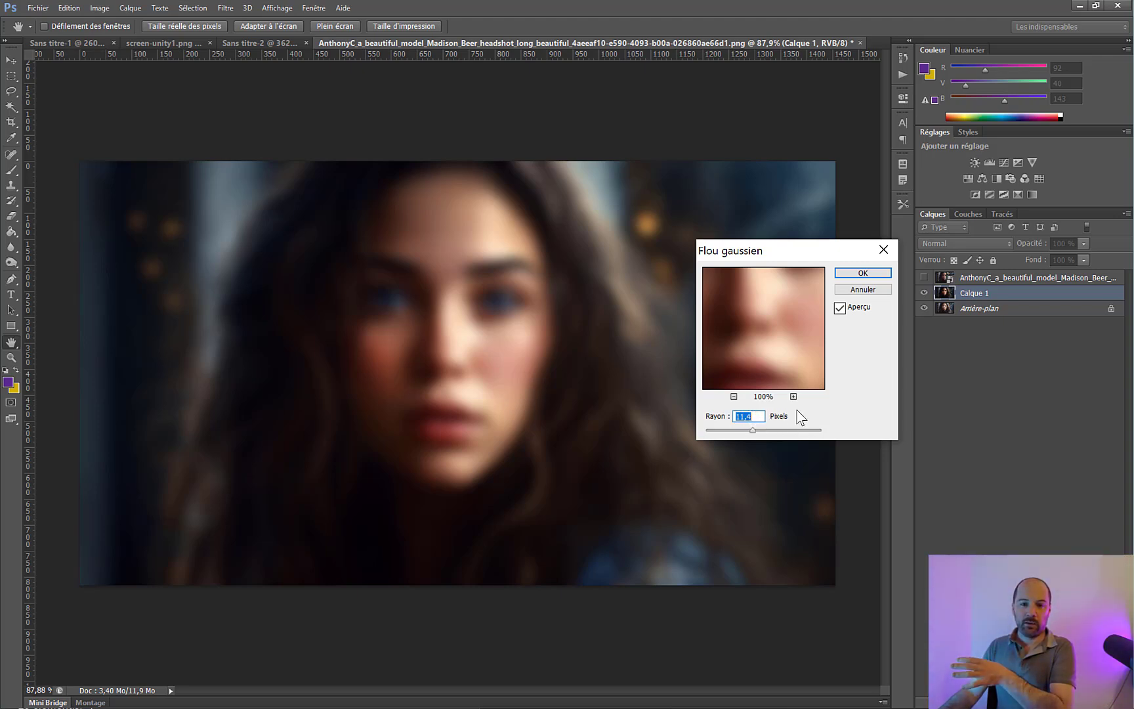
left_click(853, 292)
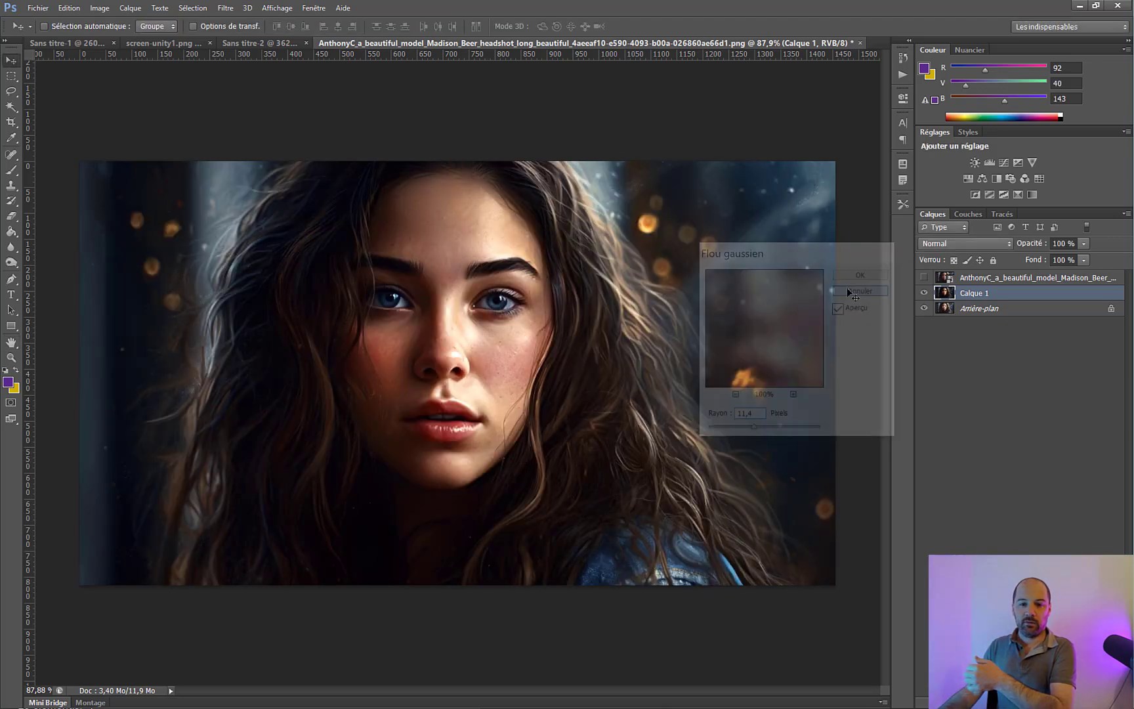
Preview artistic effects on the portrait in the Filter Gallery, including Couteau à palette, Crayon de couleur, Etalement, Néon and Pinceau à sec.
left_click(217, 8)
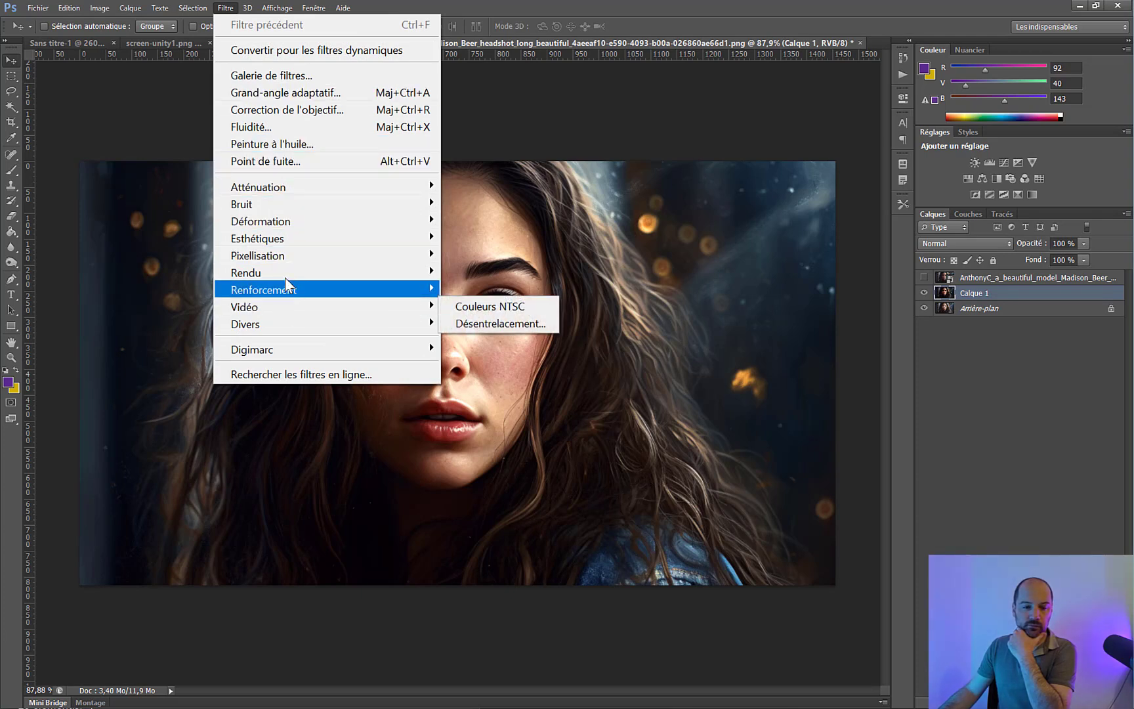
mouse_move(285, 252)
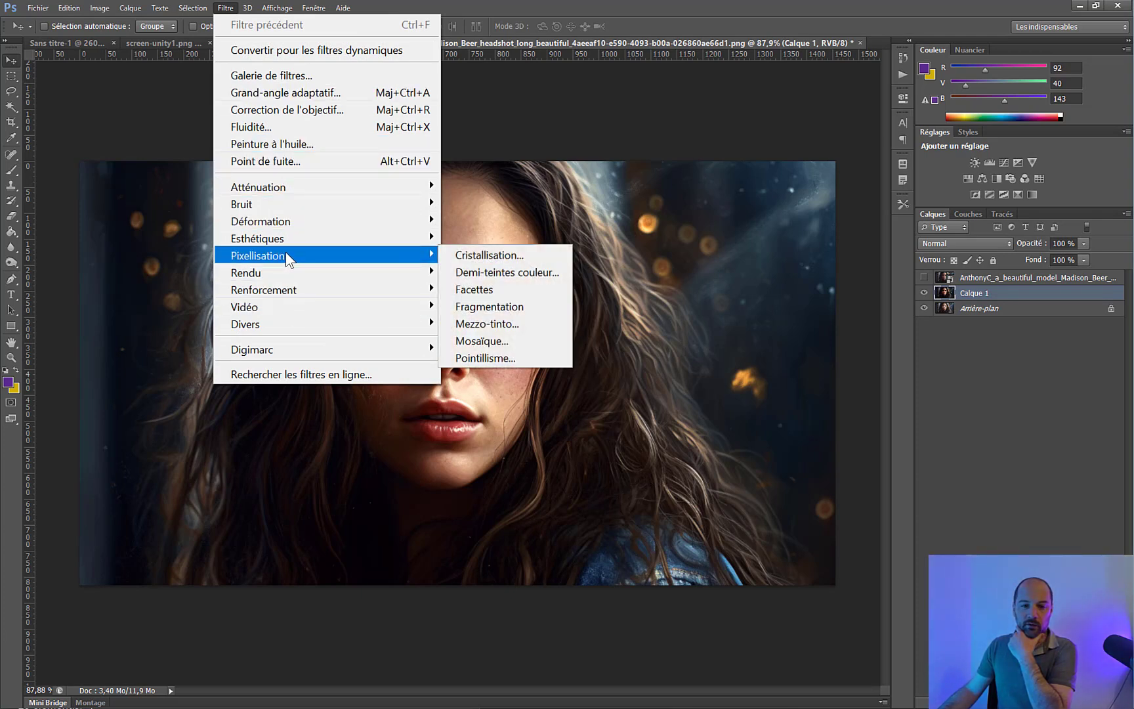
mouse_move(287, 276)
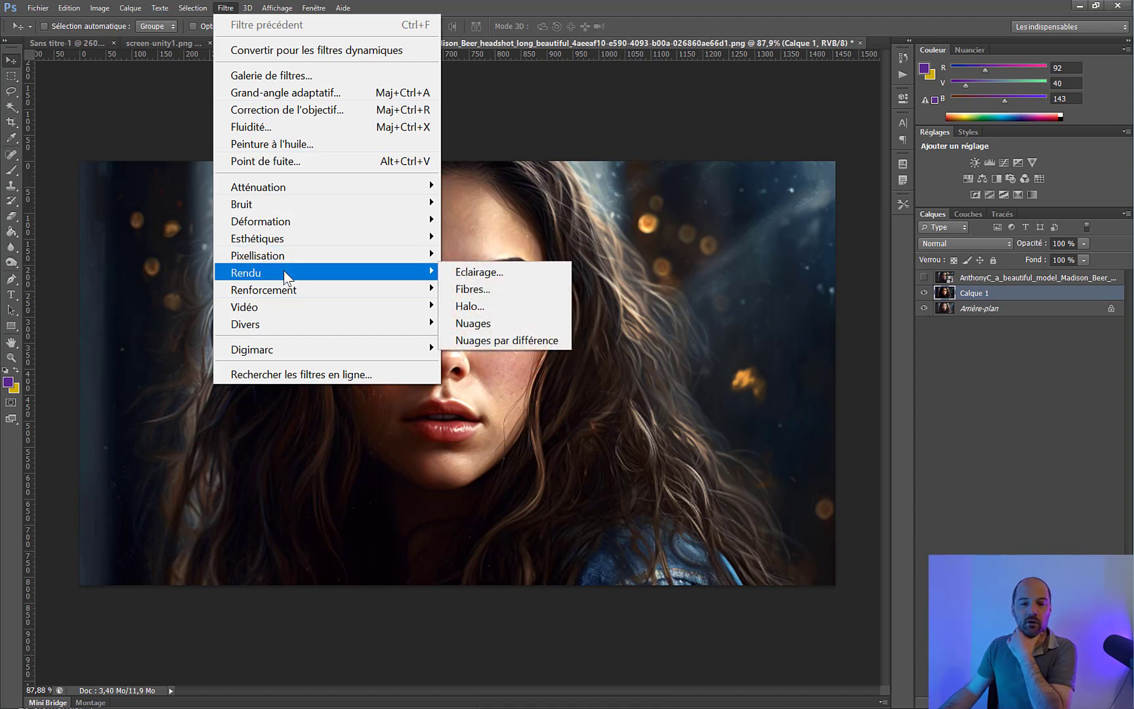
left_click(251, 74)
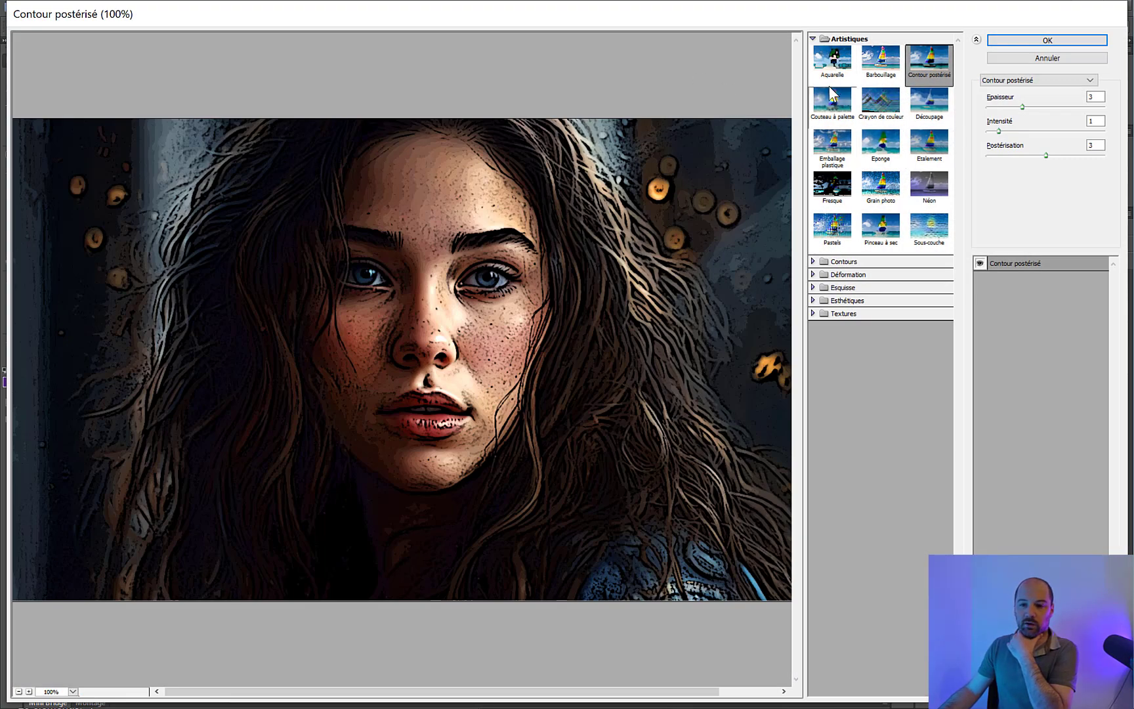
left_click(832, 102)
left_click(875, 119)
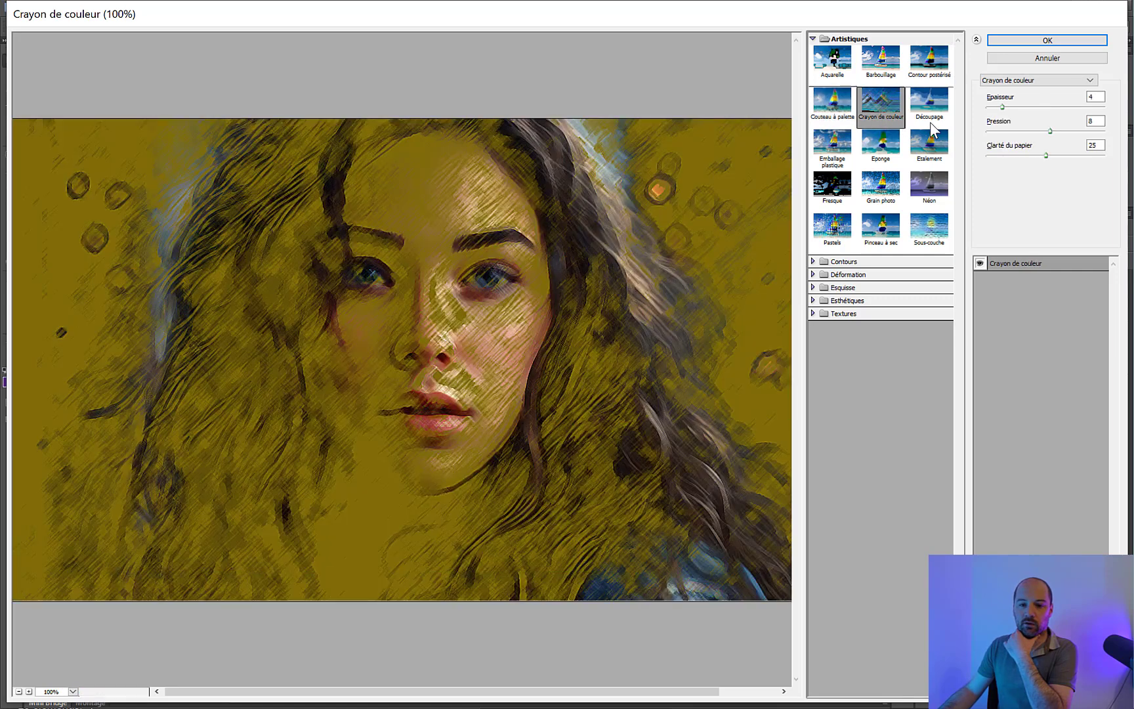
left_click(922, 158)
left_click(922, 190)
left_click(881, 229)
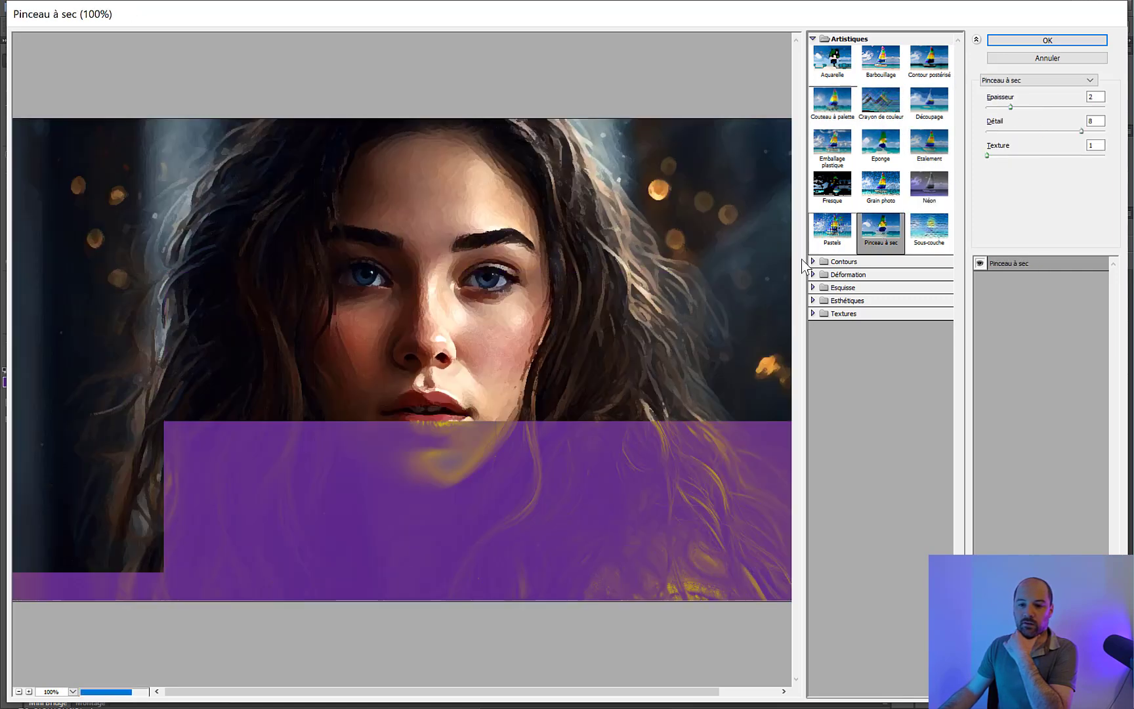
Preview the Contours effects on the portrait, including Contour accentué, Contour encré, Effet pointilliste, Diagonales, Sumi-e and Noir/Blanc.
left_click(822, 261)
left_click(833, 280)
left_click(881, 281)
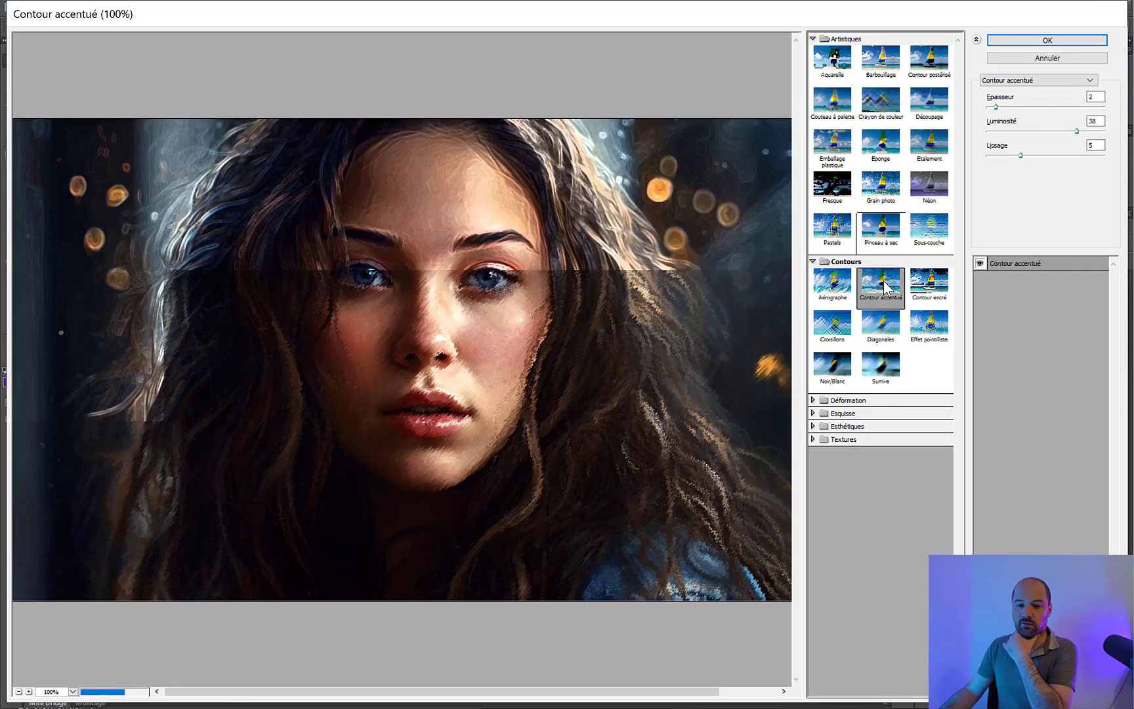
left_click(929, 282)
left_click(928, 325)
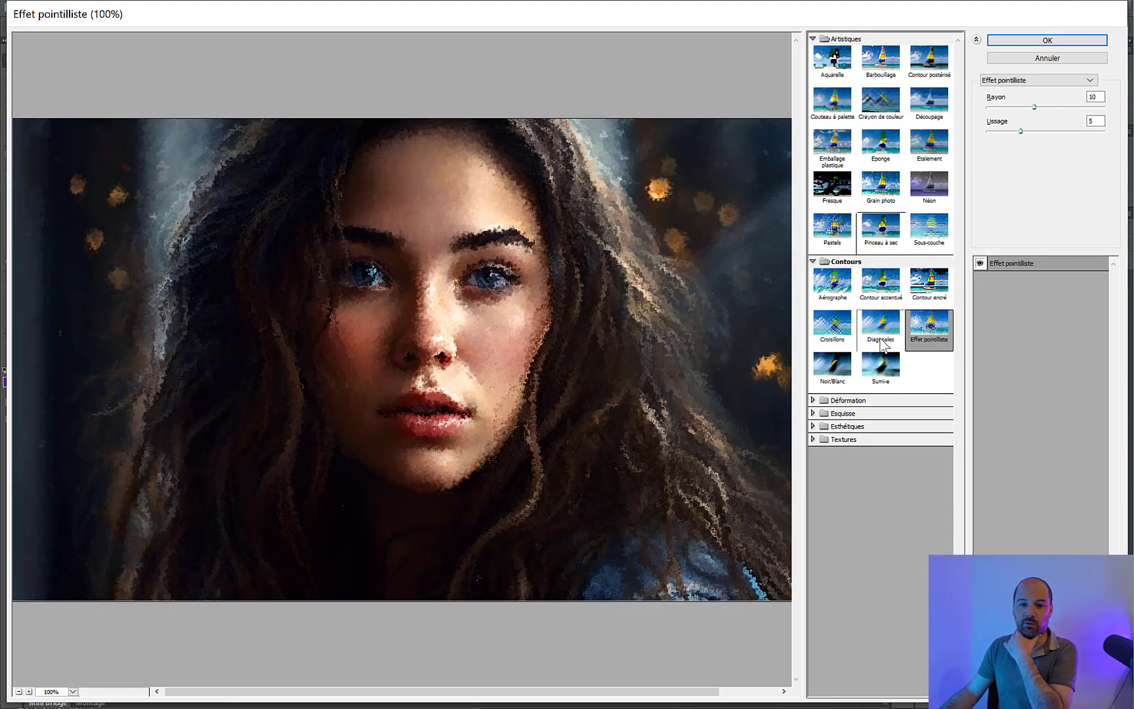
left_click(880, 324)
left_click(880, 365)
left_click(840, 361)
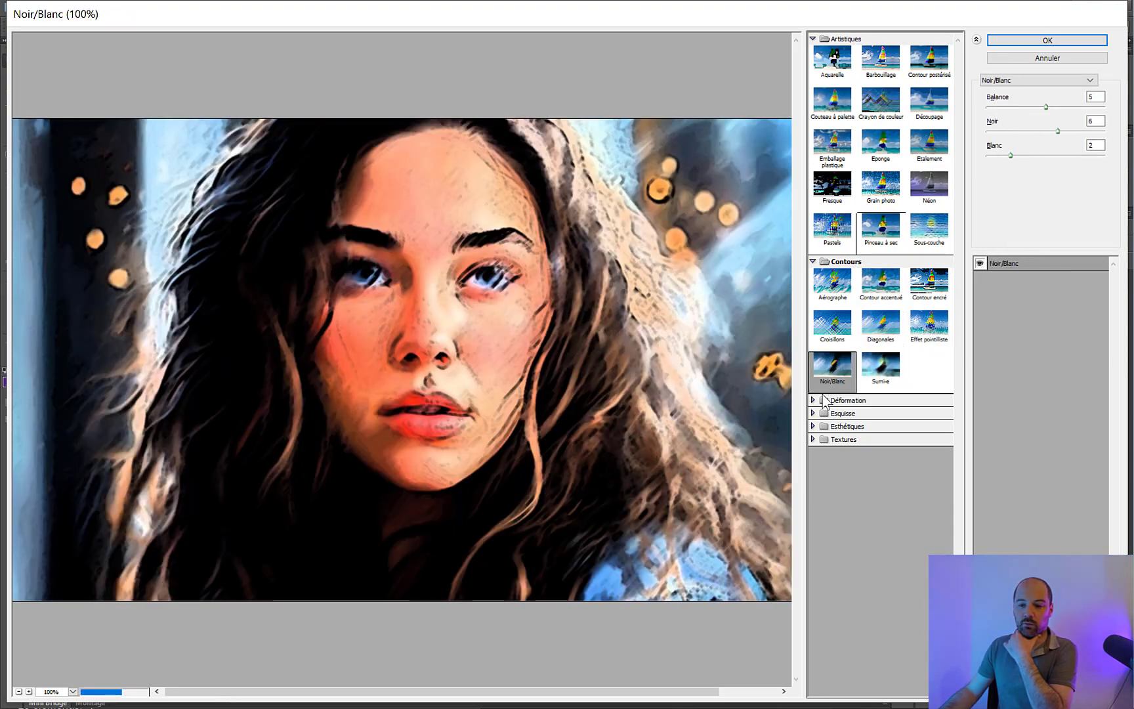
Preview the Esquisse effects Bas-relief, Chrome, Papier humide and Photocopie, and leave the Filter Gallery without applying any.
left_click(813, 413)
left_click(832, 433)
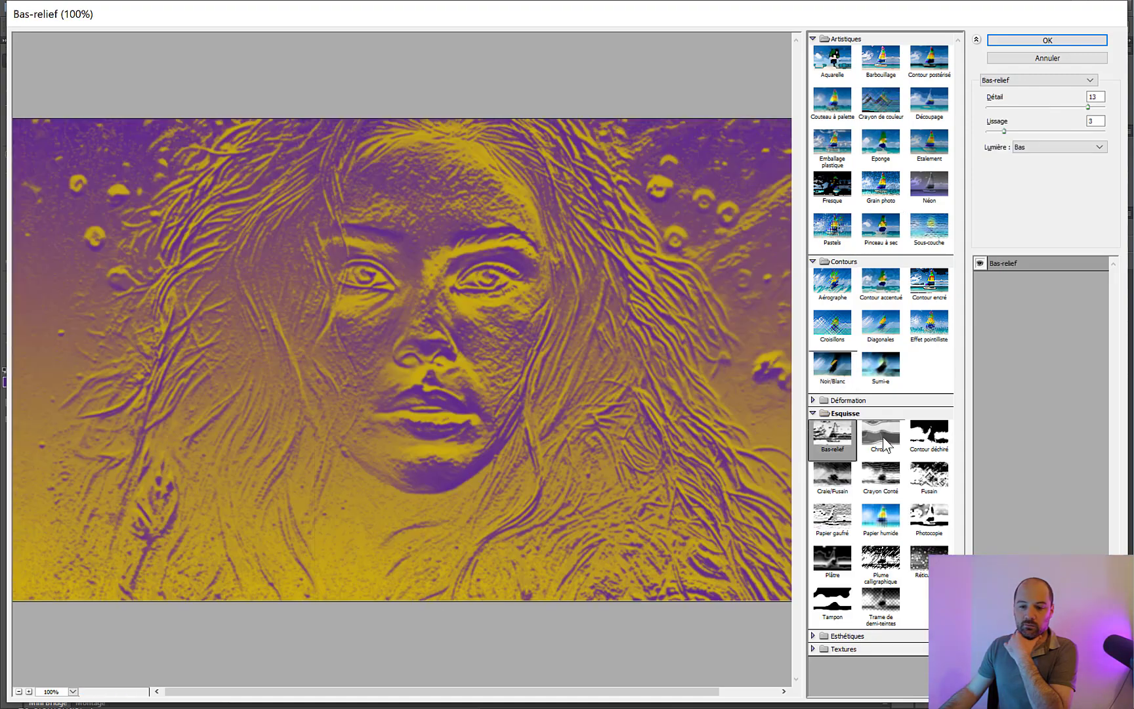
left_click(882, 437)
left_click(883, 517)
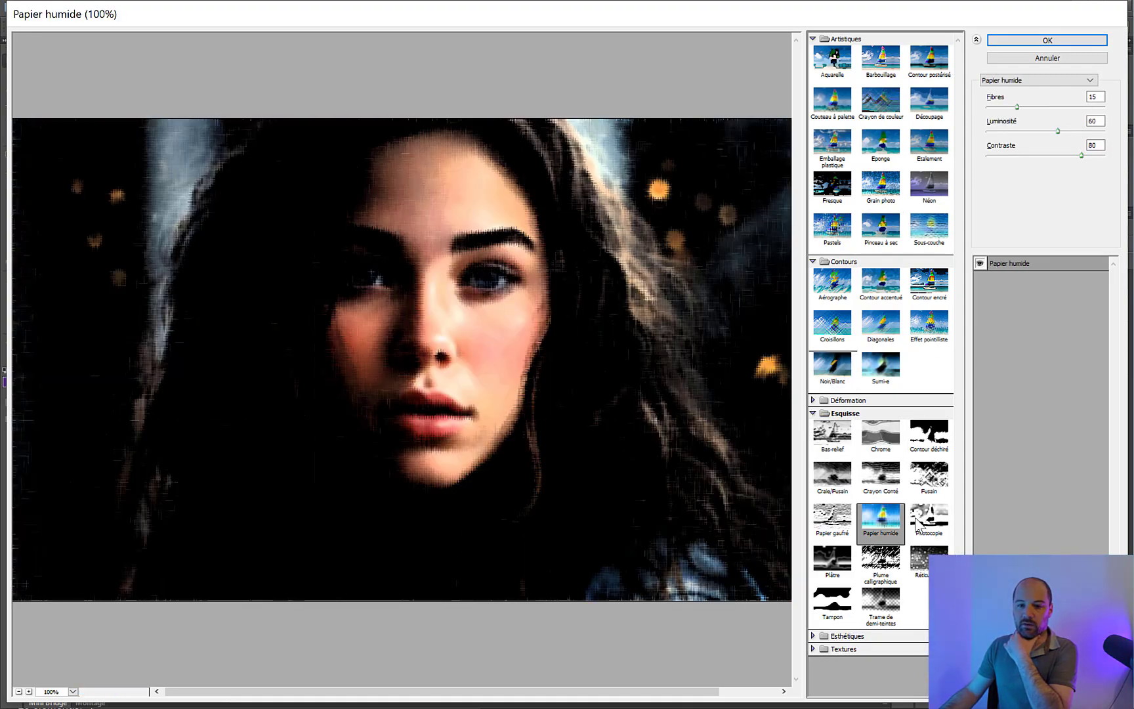
left_click(915, 518)
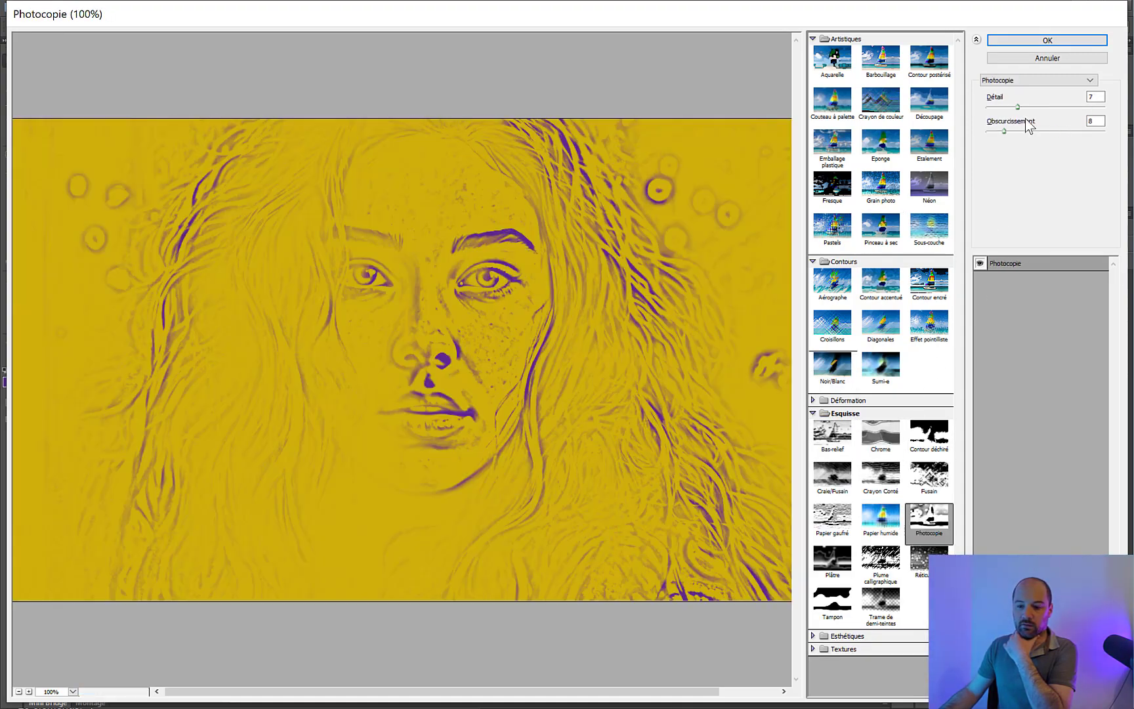
left_click(1021, 59)
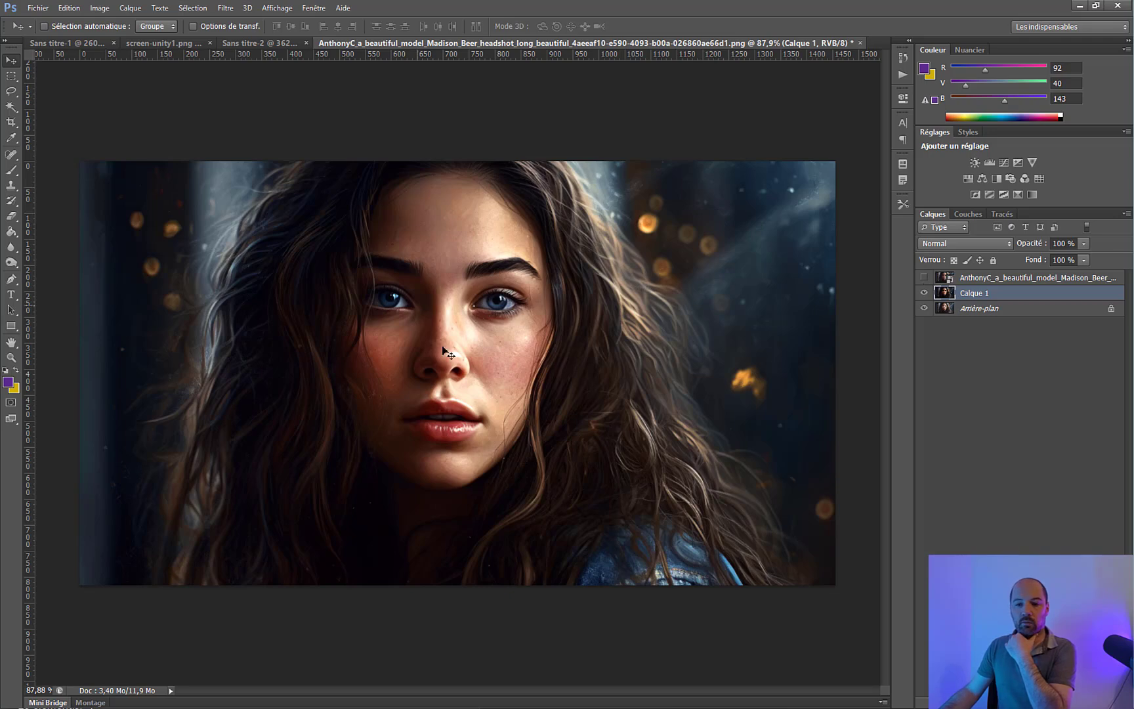
Compare the retouched portrait with the original by toggling the visibility of the top portrait layer and Calque 1.
left_click(924, 278)
left_click(926, 280)
left_click(926, 280)
left_click(925, 280)
left_click(925, 280)
left_click(925, 280)
left_click(925, 279)
left_click(926, 280)
left_click(925, 293)
left_click(924, 292)
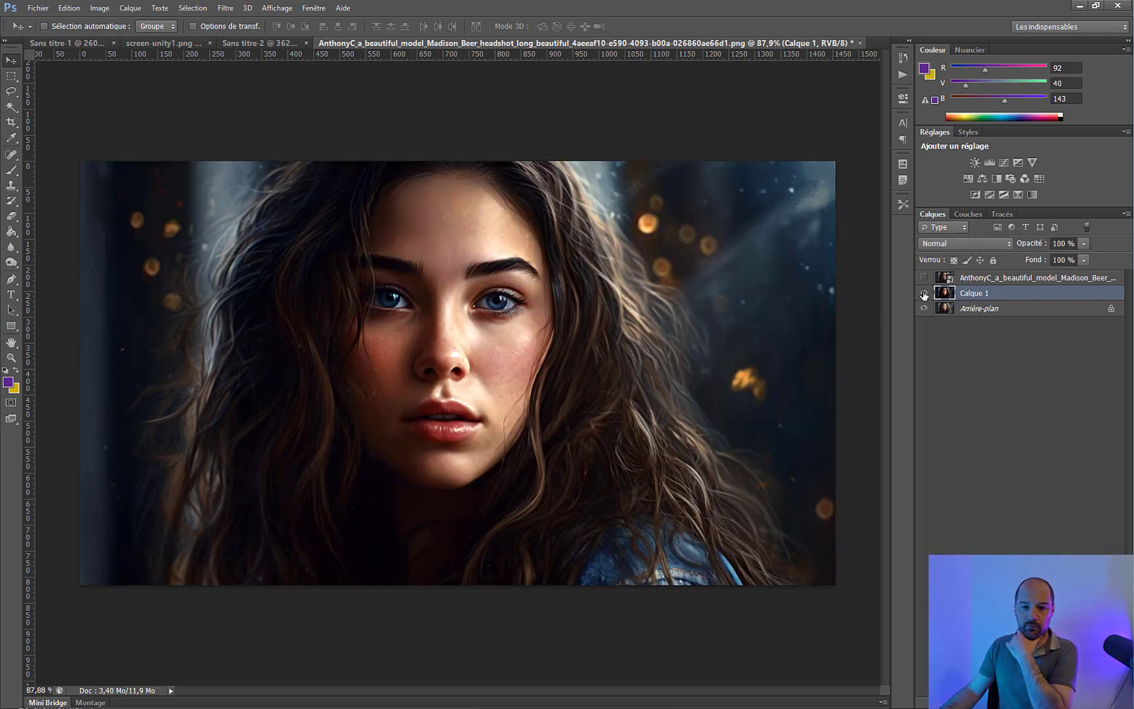
left_click(925, 279)
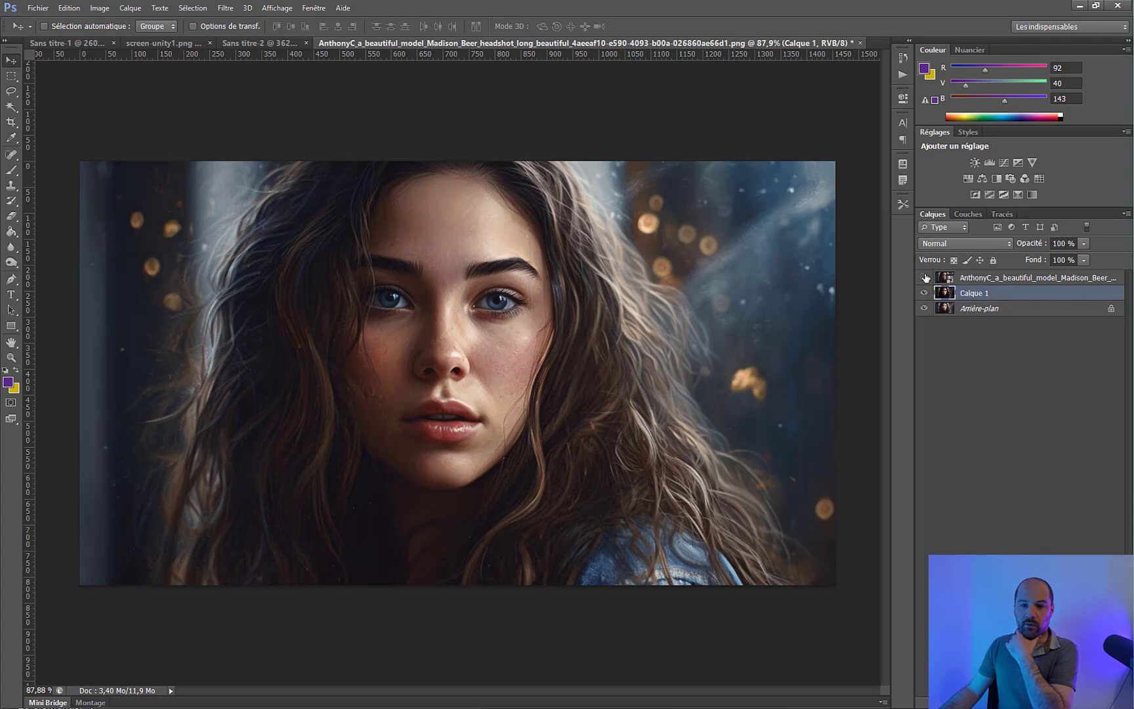
left_click(925, 278)
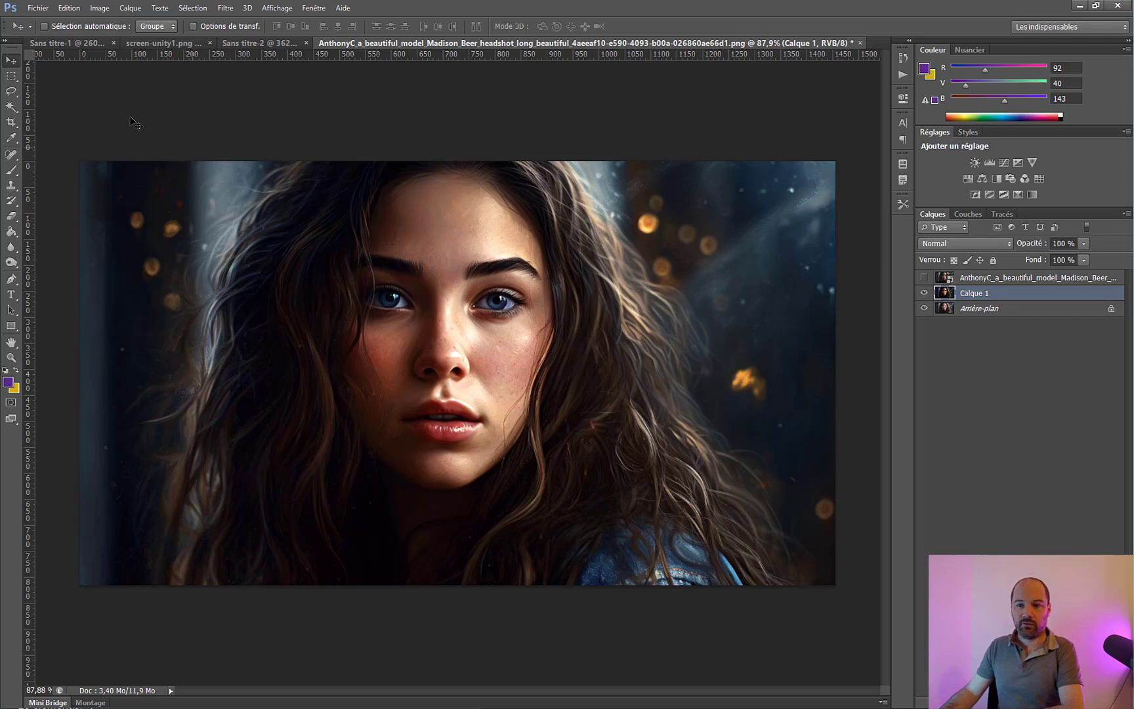
Set up saving the portrait as img.png in PNG format in the MIDJOURNEY folder, and cancel the save.
left_click(38, 12)
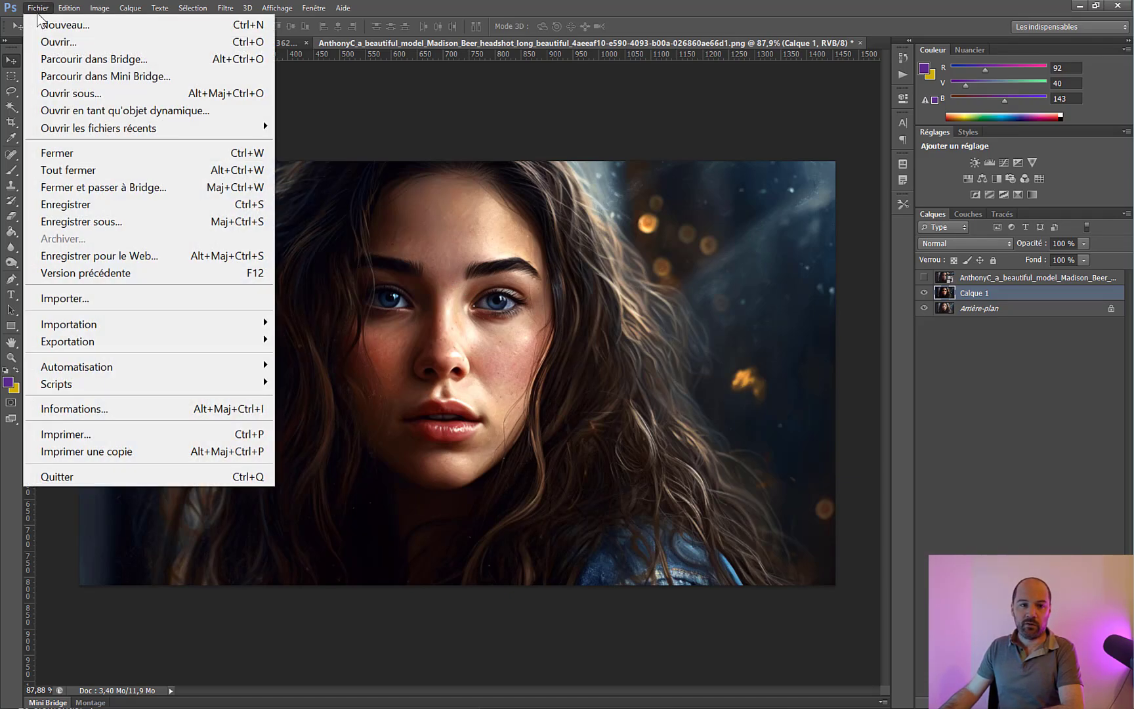
left_click(124, 218)
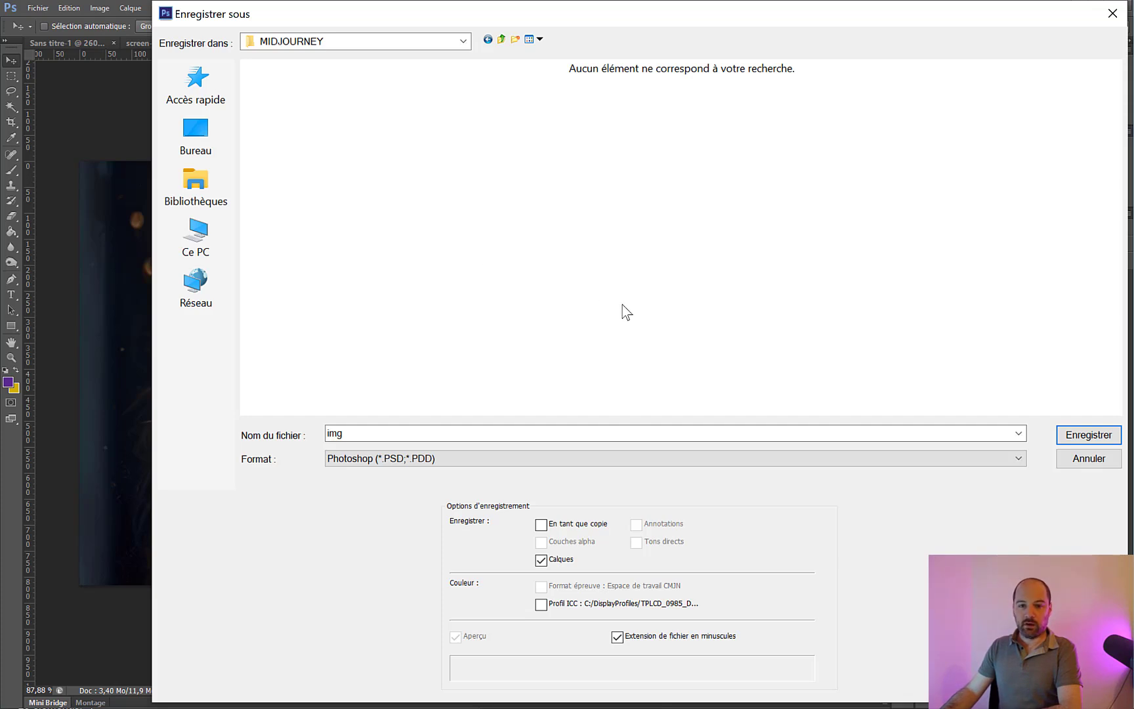
left_click(411, 460)
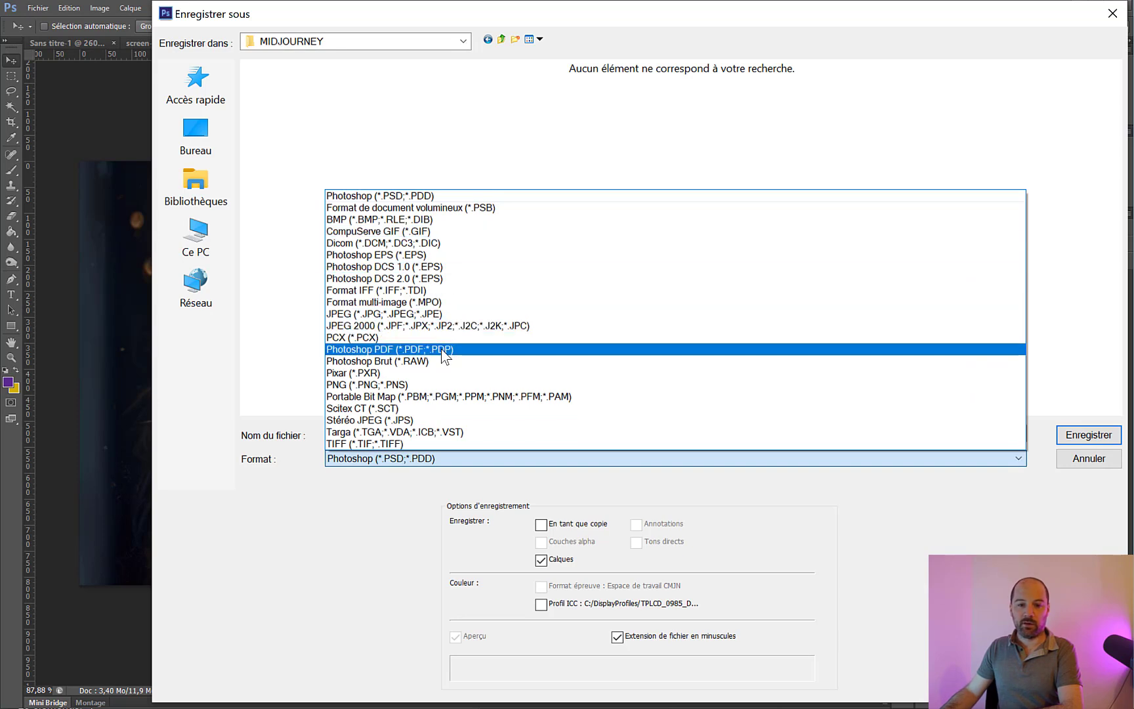
left_click(362, 386)
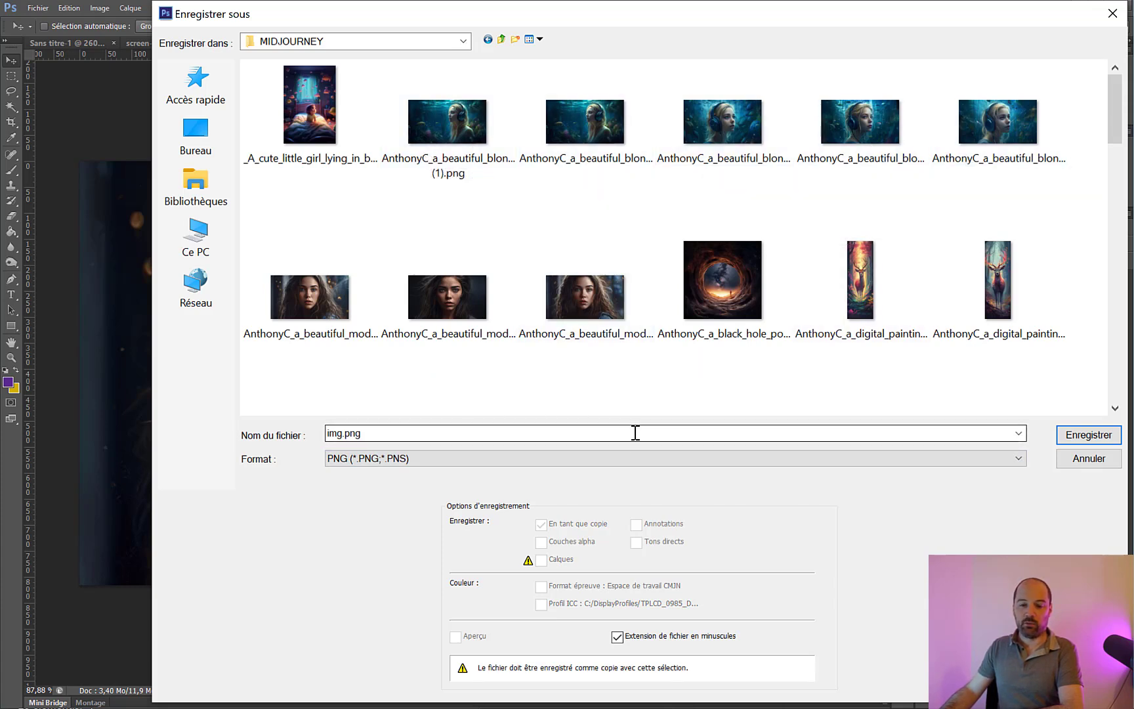
left_click(1089, 461)
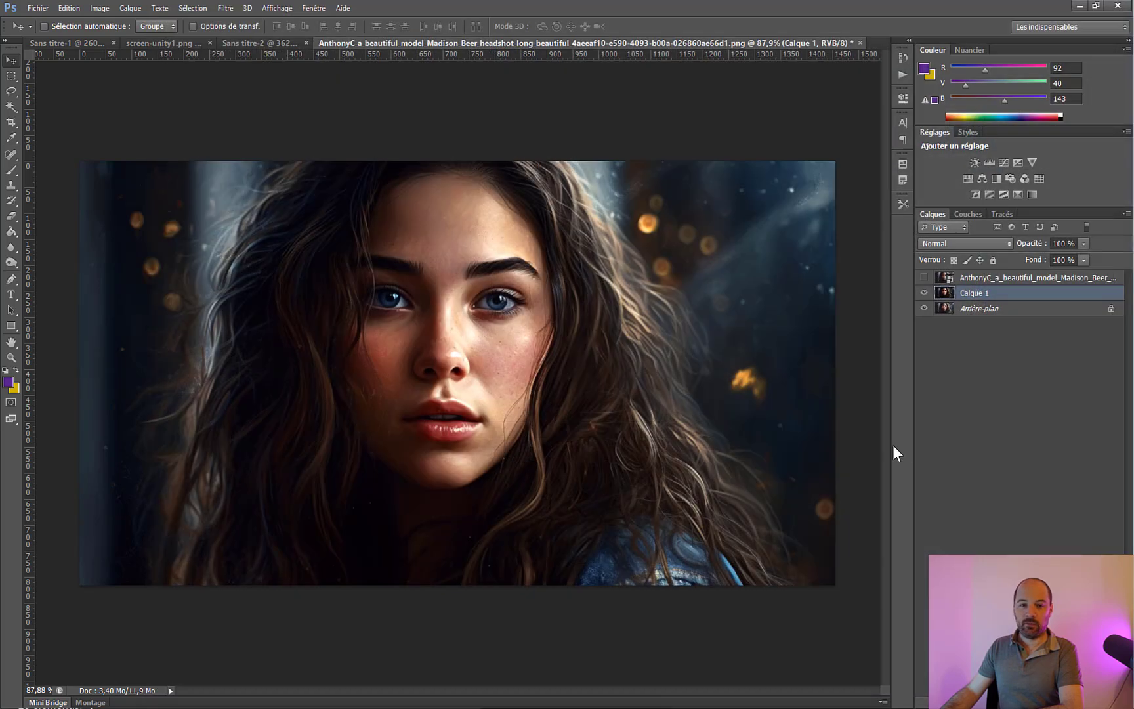